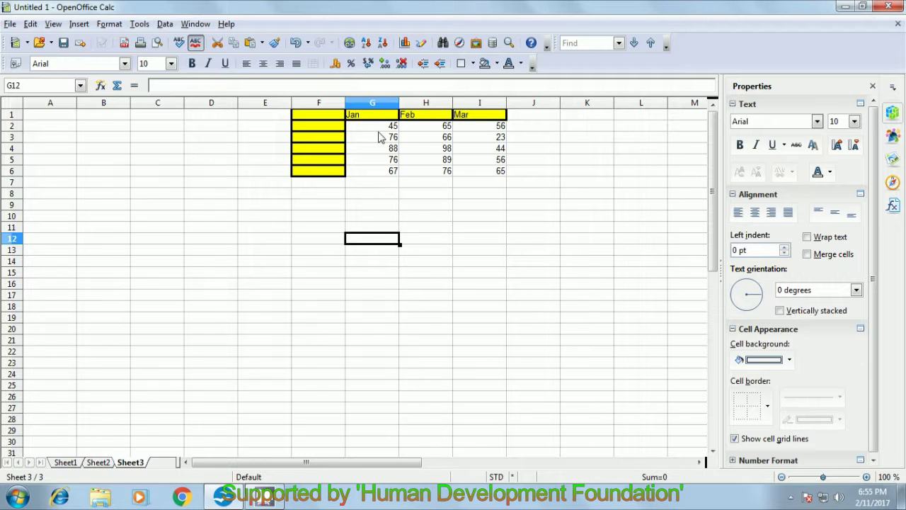
Clear the old numbers from cells G2:I6 on Sheet3, keeping the month headers
left_click_drag(380, 125, 477, 177)
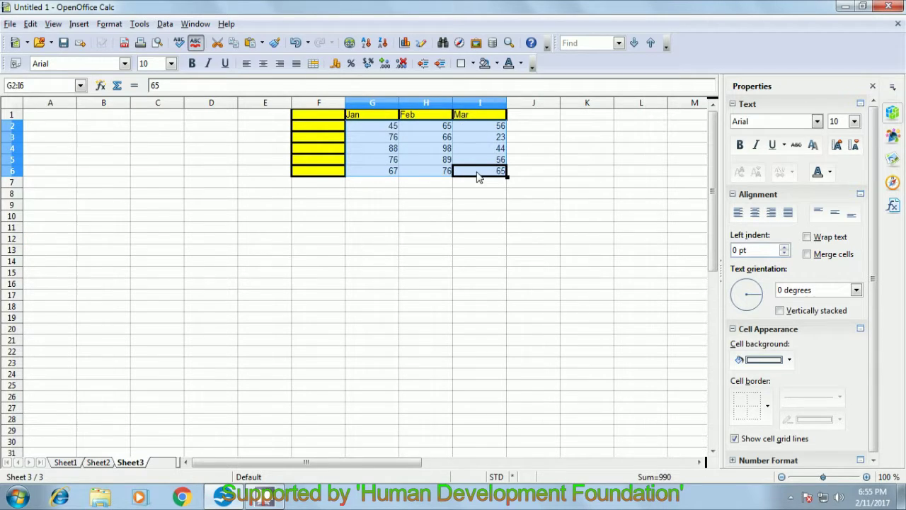
key("Delete")
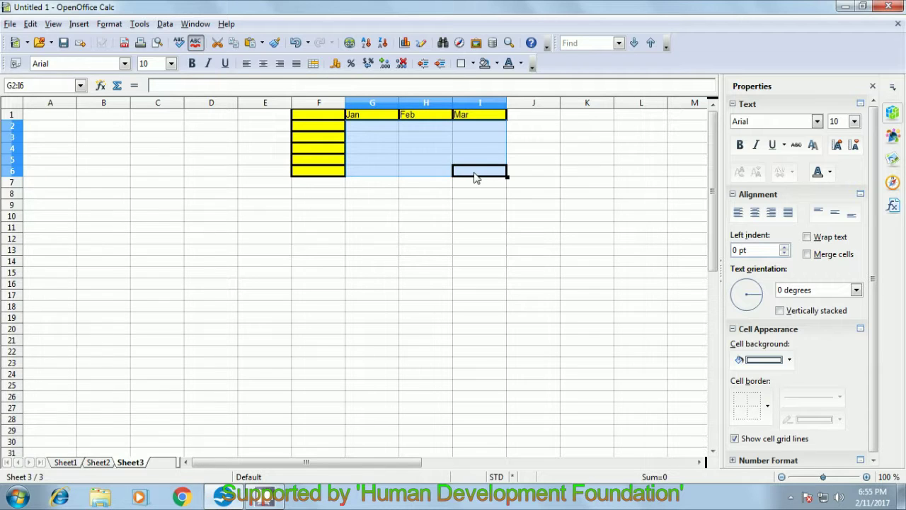
left_click(439, 205)
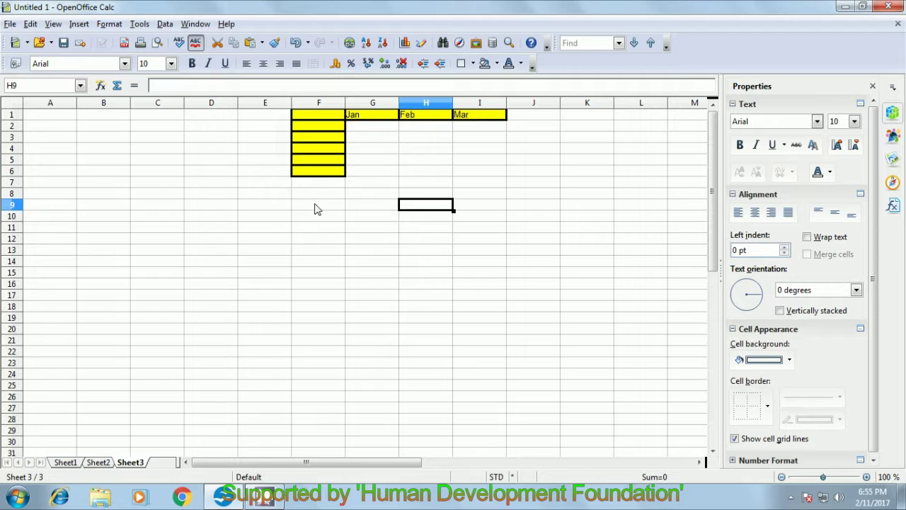
Start Consolidate from Sheet3 and set its function to Sum
left_click(99, 462)
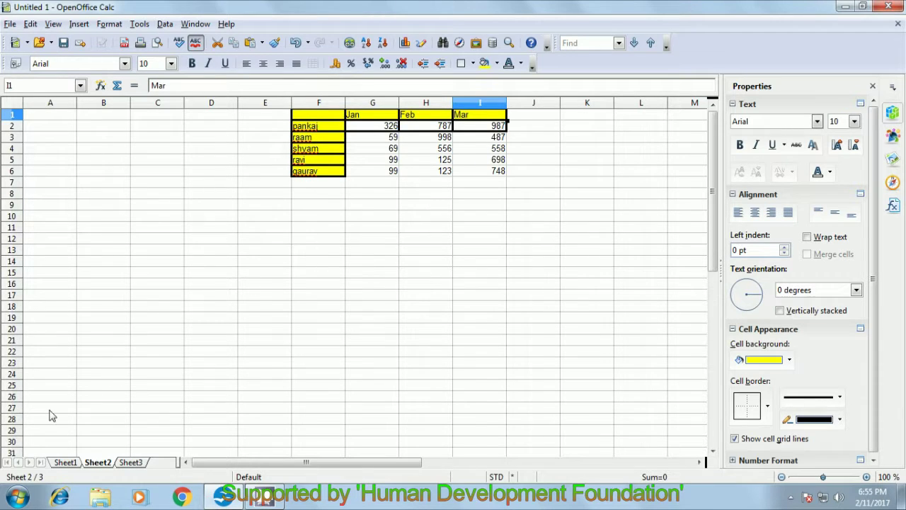
left_click(65, 462)
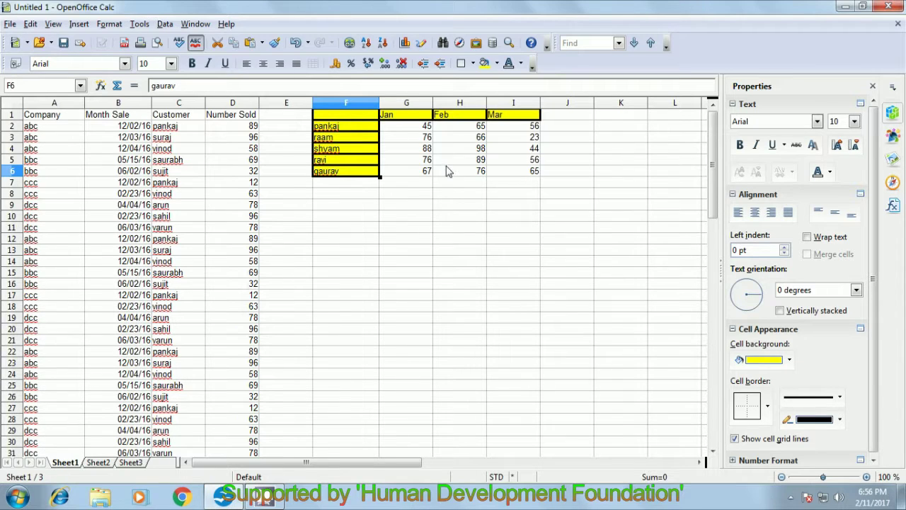
left_click(130, 462)
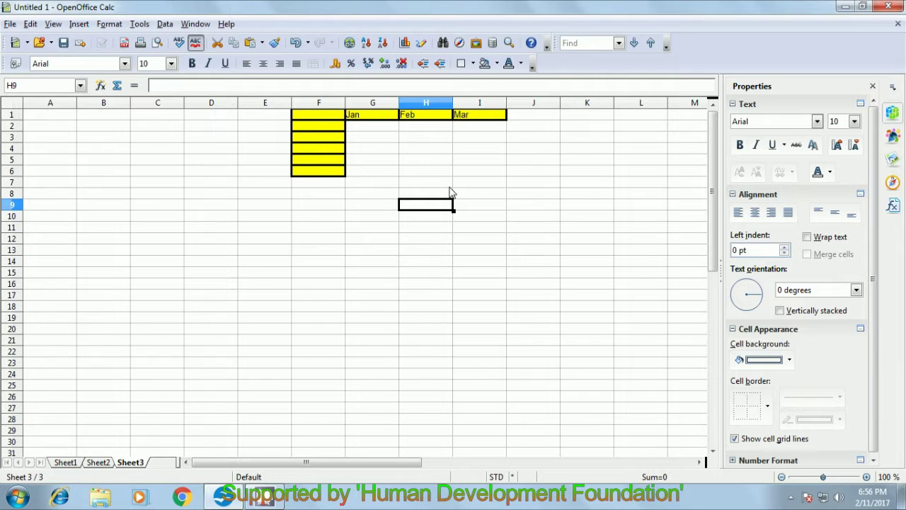
left_click(165, 25)
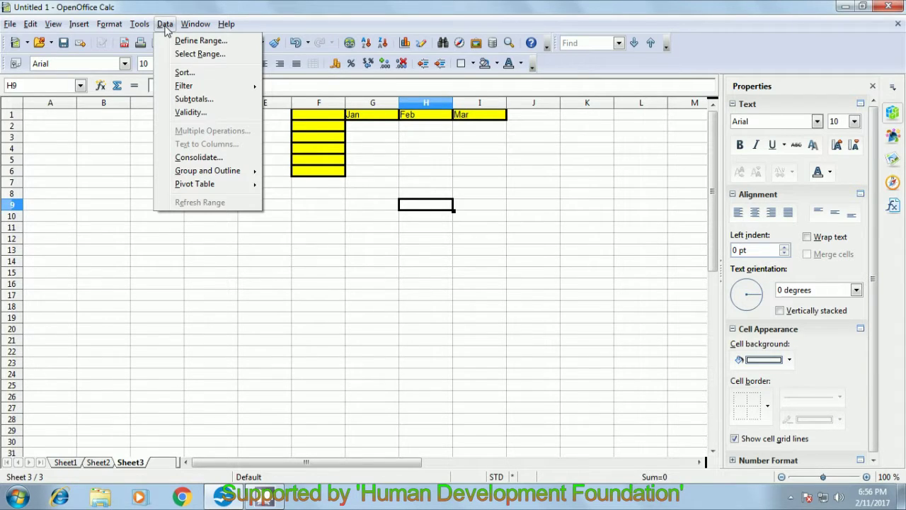
left_click(198, 158)
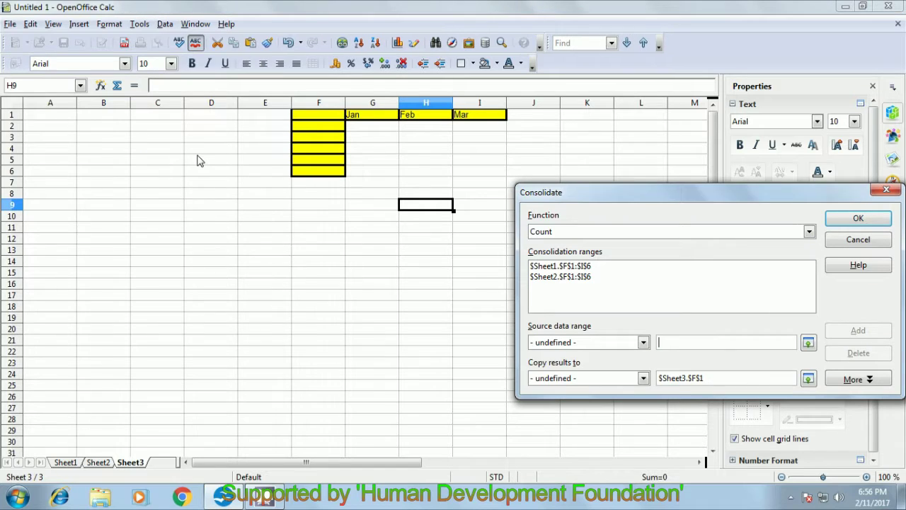
left_click_drag(569, 191, 486, 123)
left_click(716, 166)
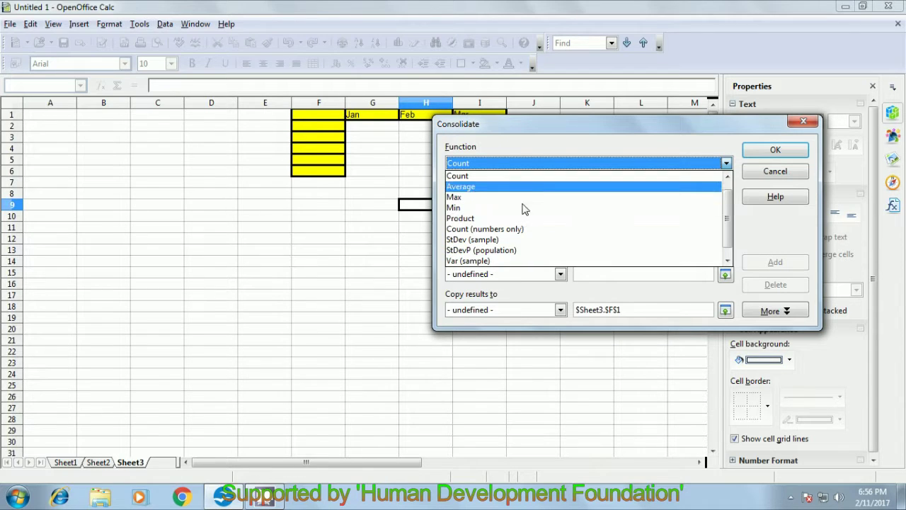
scroll(524, 212, "up", 1)
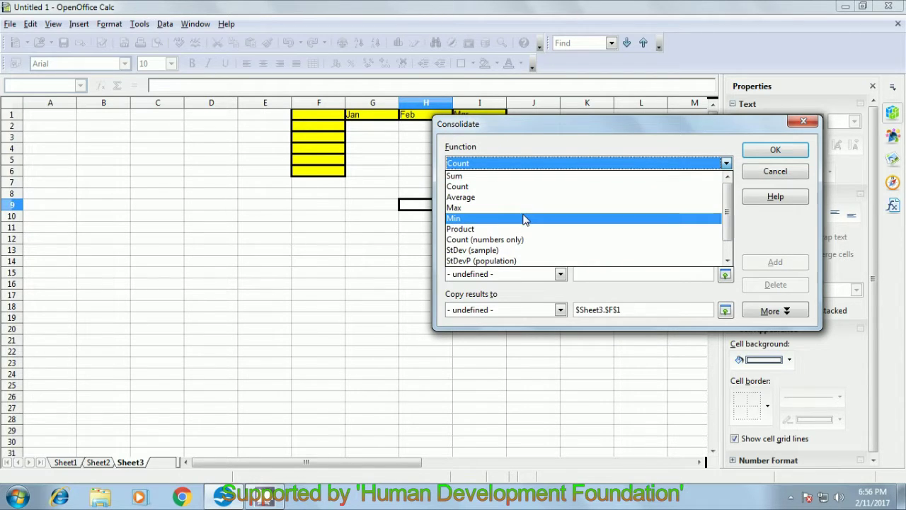
left_click(479, 177)
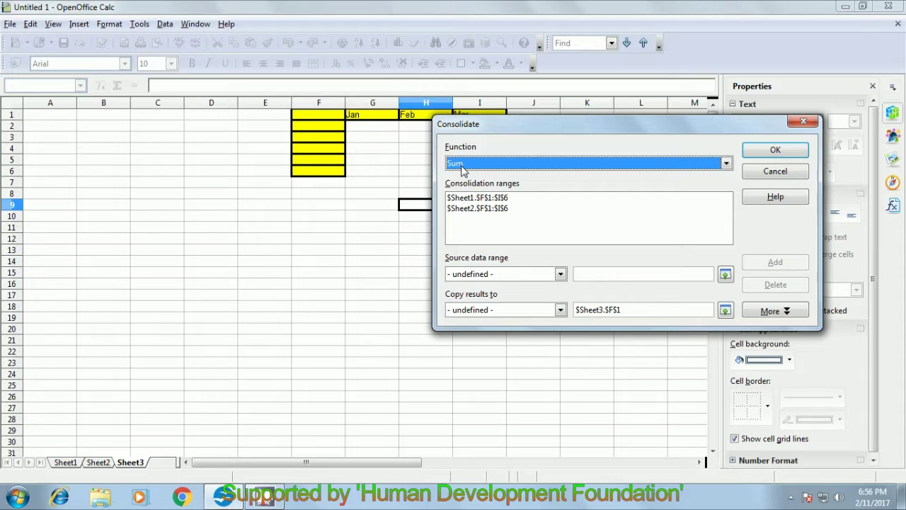
Remove the existing Sheet1 and Sheet2 entries from the consolidation ranges
left_click(482, 198)
left_click(777, 285)
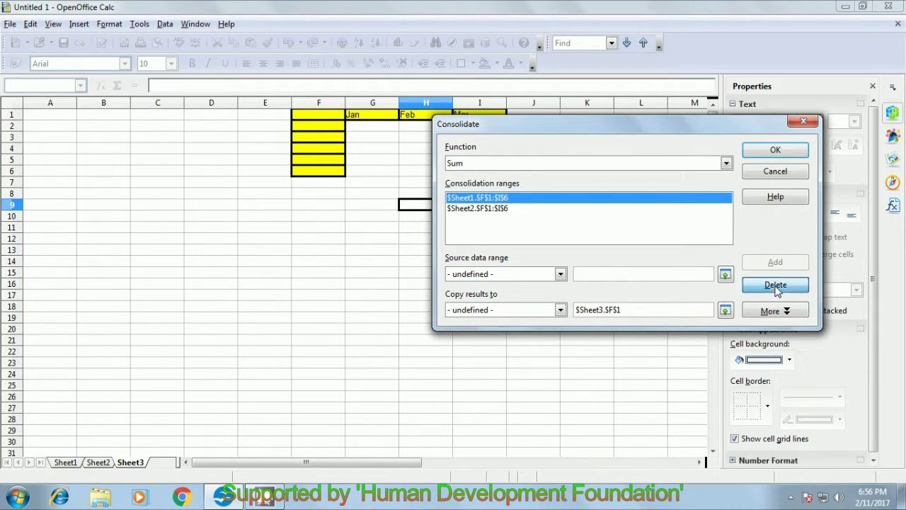
left_click(484, 204)
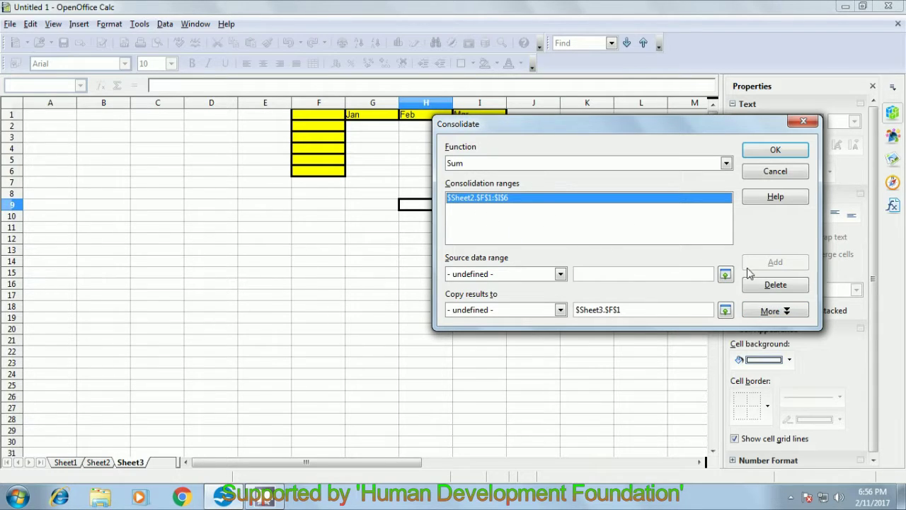
left_click(766, 285)
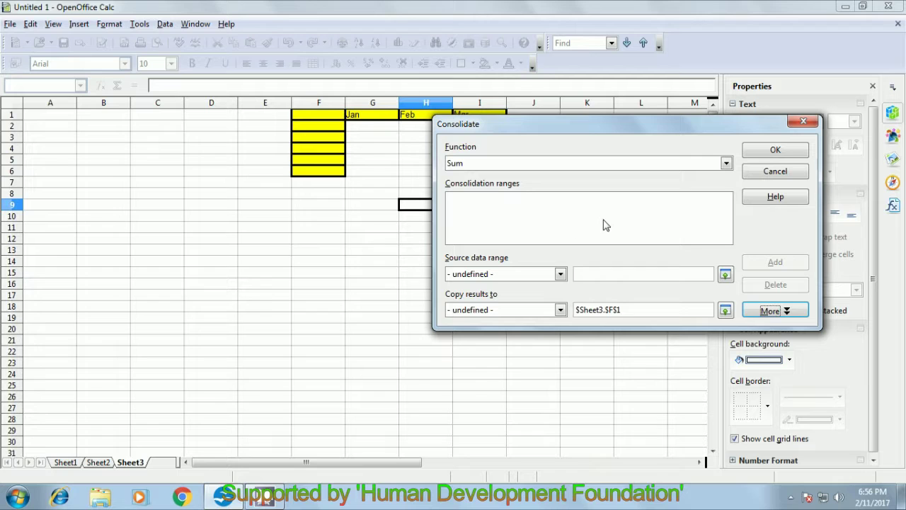
Add the Sheet1 table $Sheet1.$F$1:$I$6, including its headers and row labels, as a consolidation range
left_click_drag(520, 126, 594, 120)
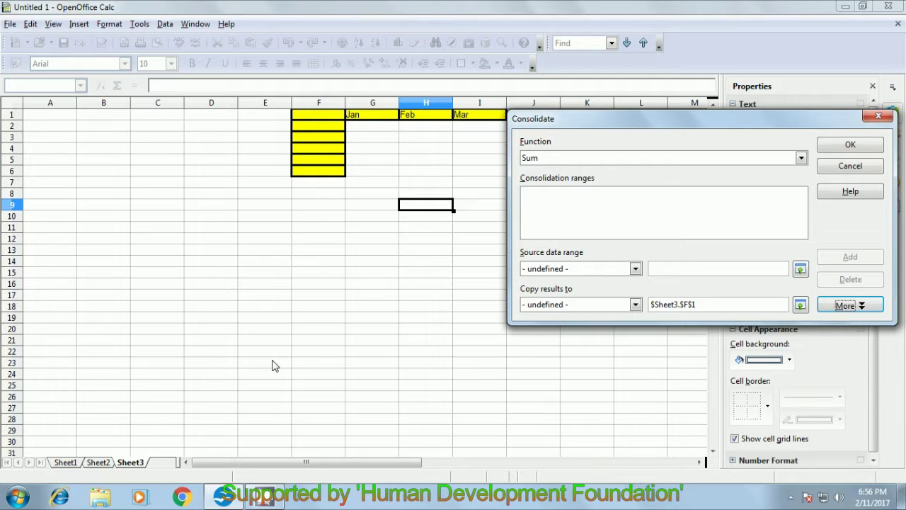
left_click(65, 462)
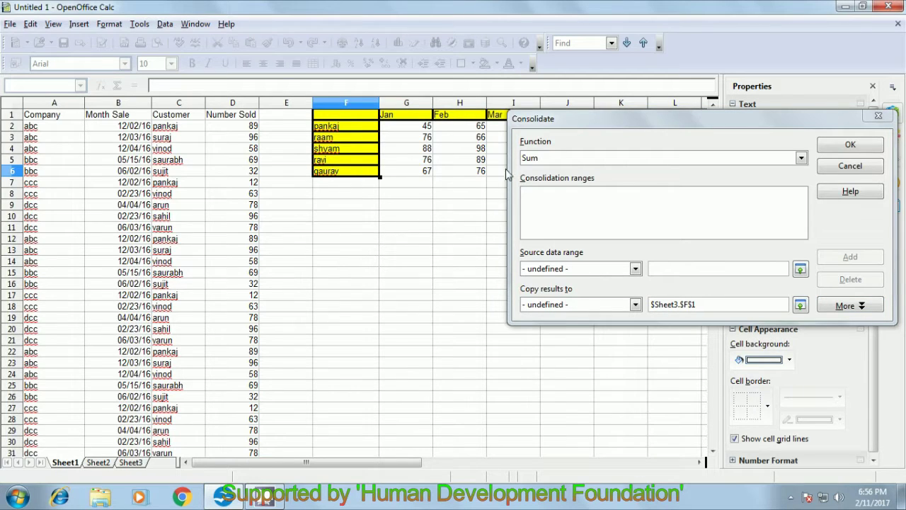
left_click(591, 145)
left_click_drag(577, 113, 609, 191)
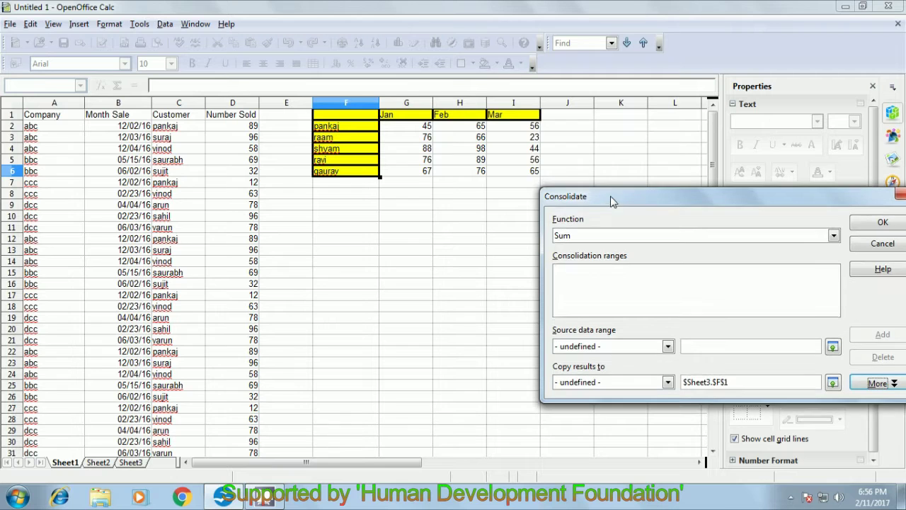
left_click_drag(346, 118, 508, 177)
left_click_drag(631, 196, 564, 213)
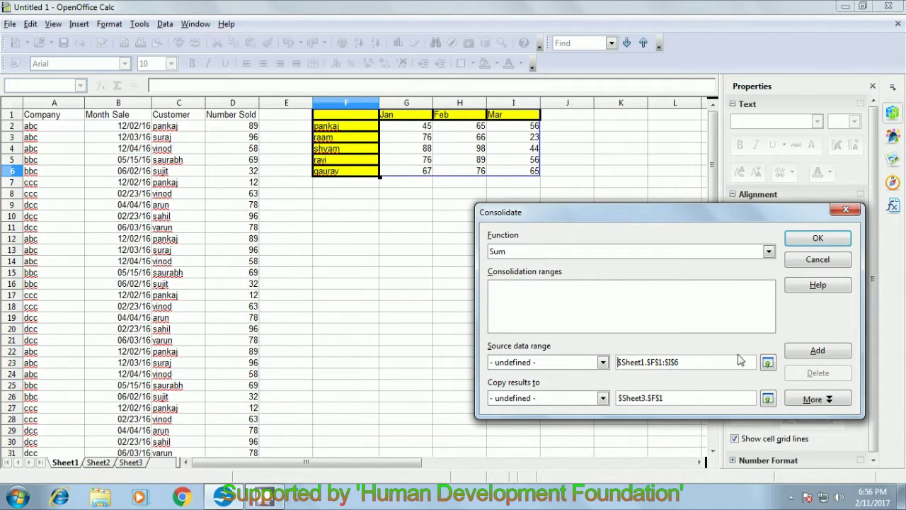
left_click(804, 354)
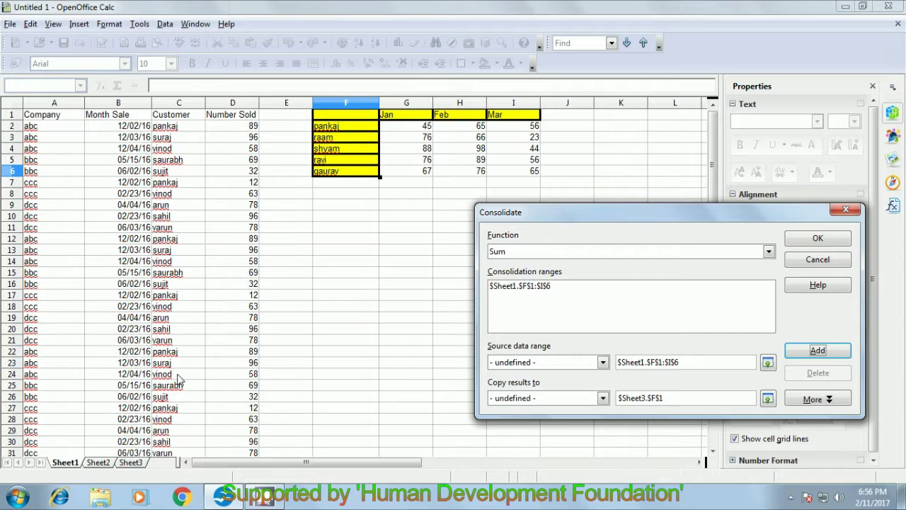
Add the Sheet2 table $Sheet2.$F$1:$I$6 as the second consolidation range
left_click(99, 462)
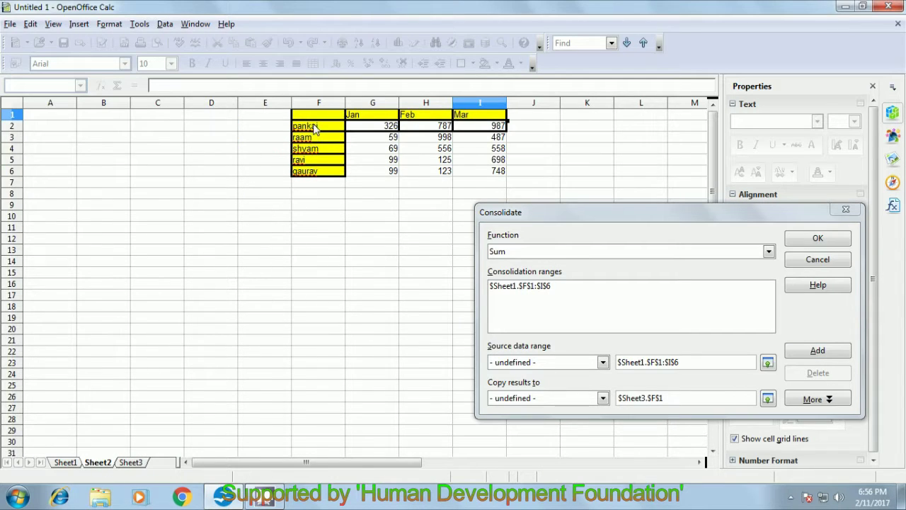
left_click_drag(315, 116, 489, 180)
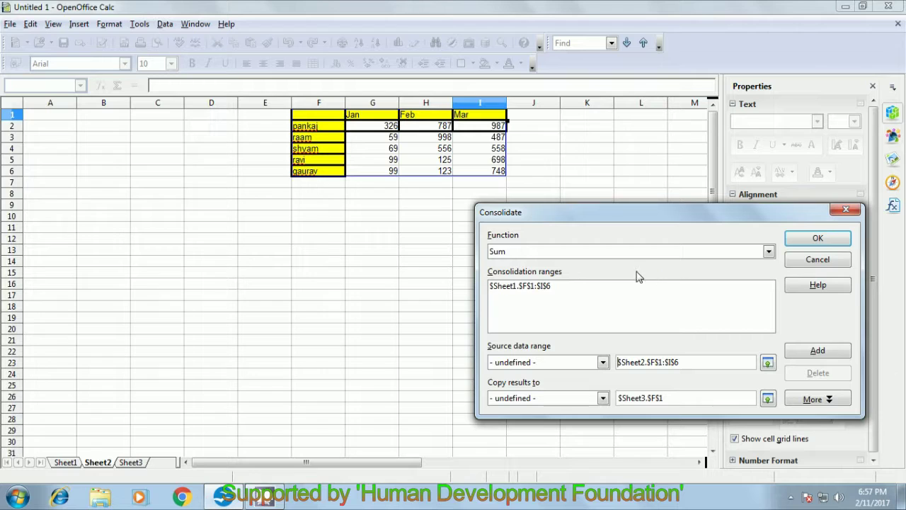
left_click(814, 352)
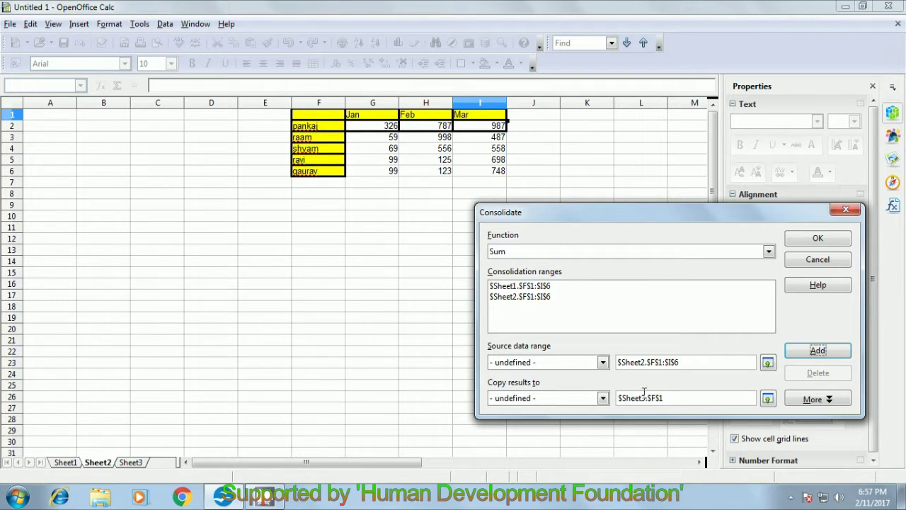
Keep $Sheet3.$F$1 as the location to copy results to and run the consolidation
left_click(672, 399)
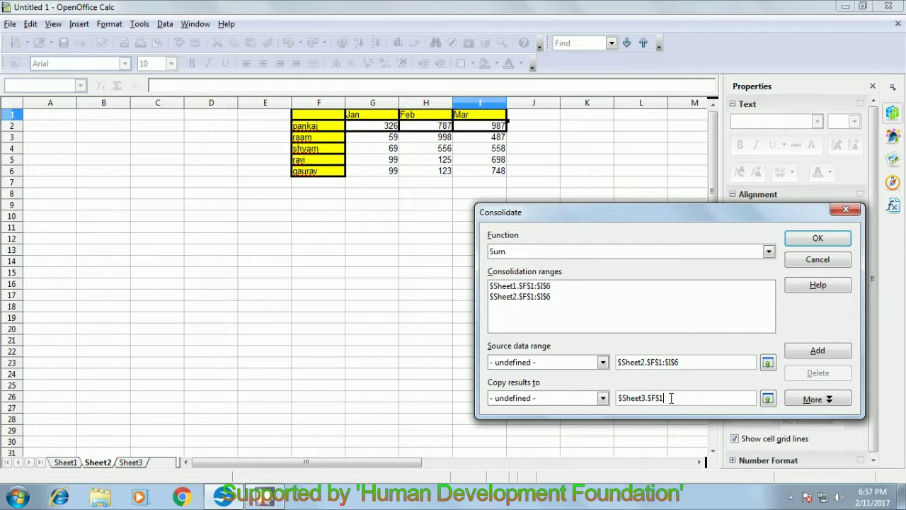
left_click(131, 462)
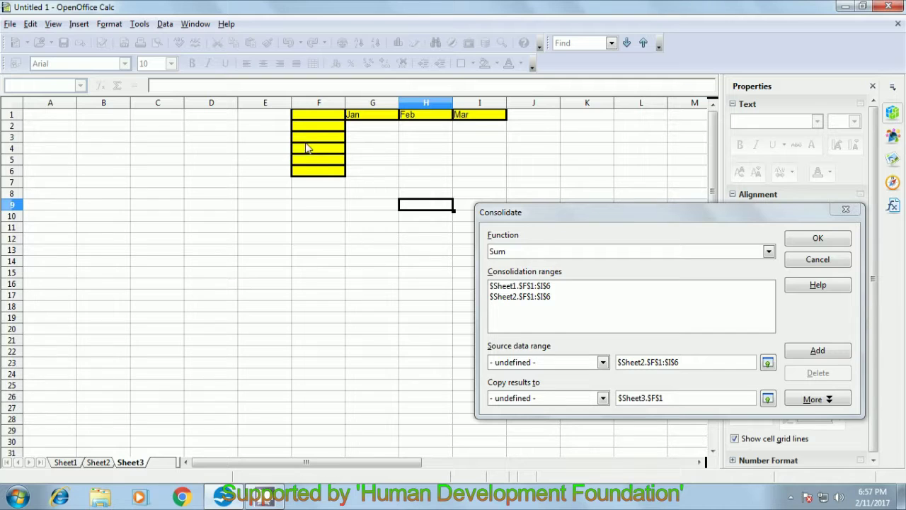
left_click_drag(321, 120, 479, 171)
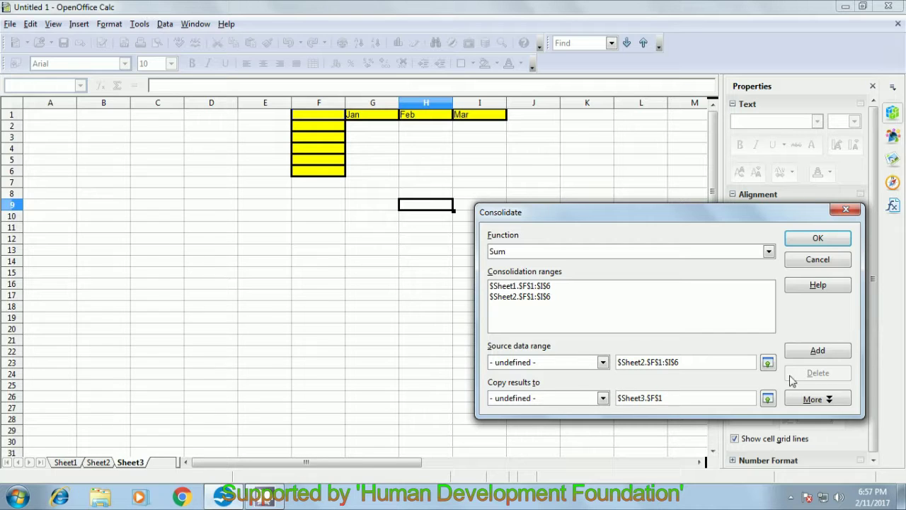
left_click(818, 240)
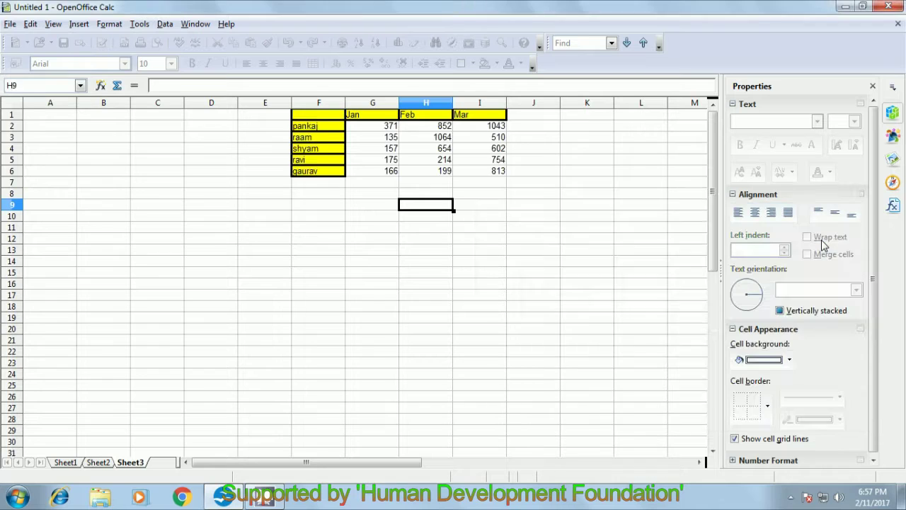
left_click(462, 263)
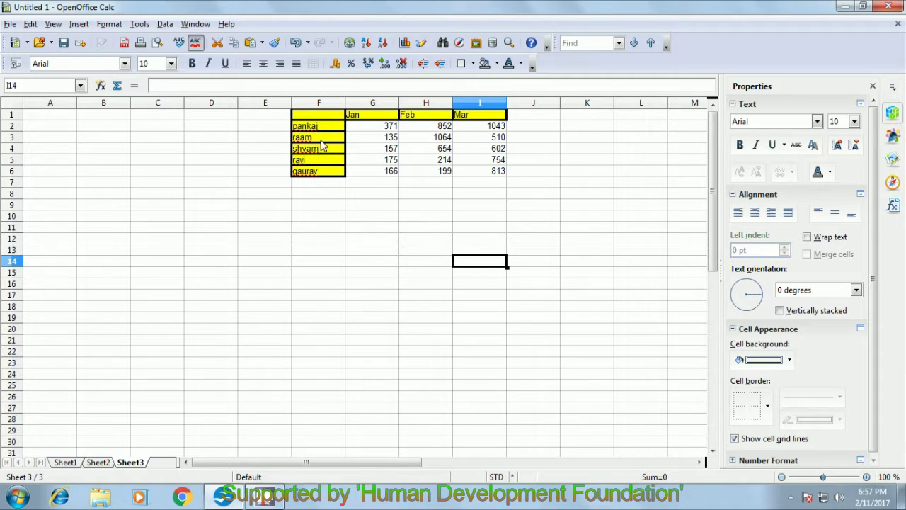
Compare the consolidated monthly values on Sheet3 with the source tables on Sheet2 and Sheet1
left_click(384, 129)
left_click(422, 129)
left_click(496, 129)
left_click(499, 140)
left_click(499, 165)
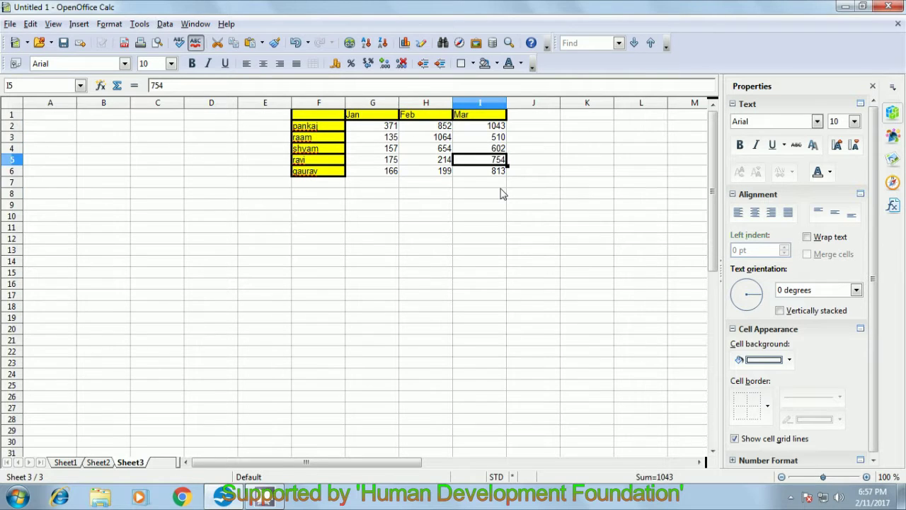
left_click(502, 192)
left_click(99, 464)
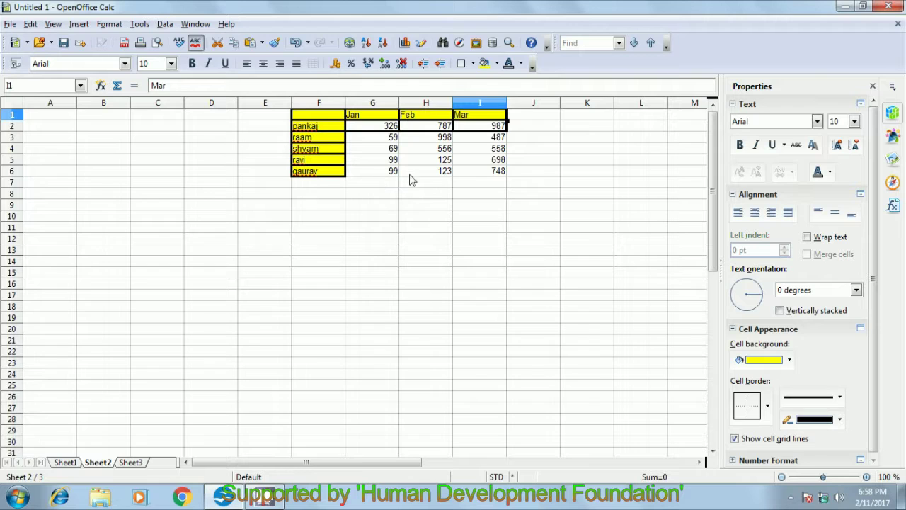
left_click(390, 130)
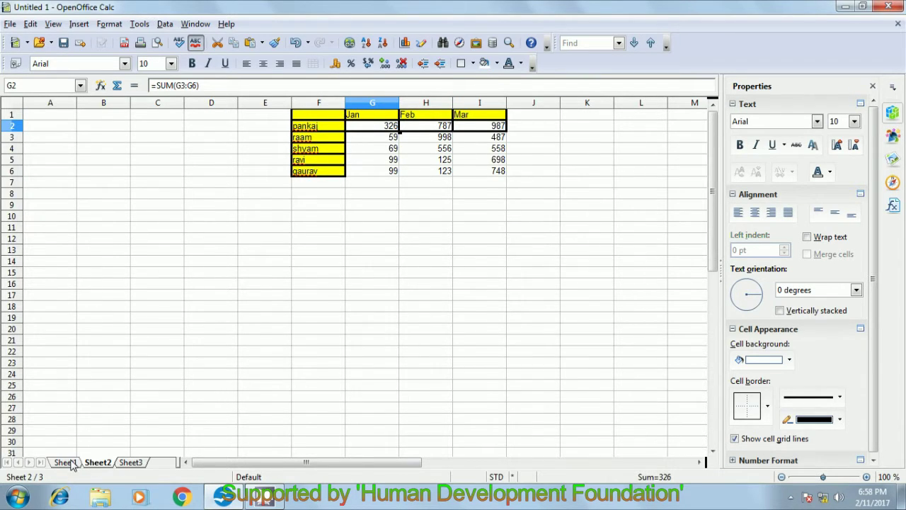
left_click(66, 463)
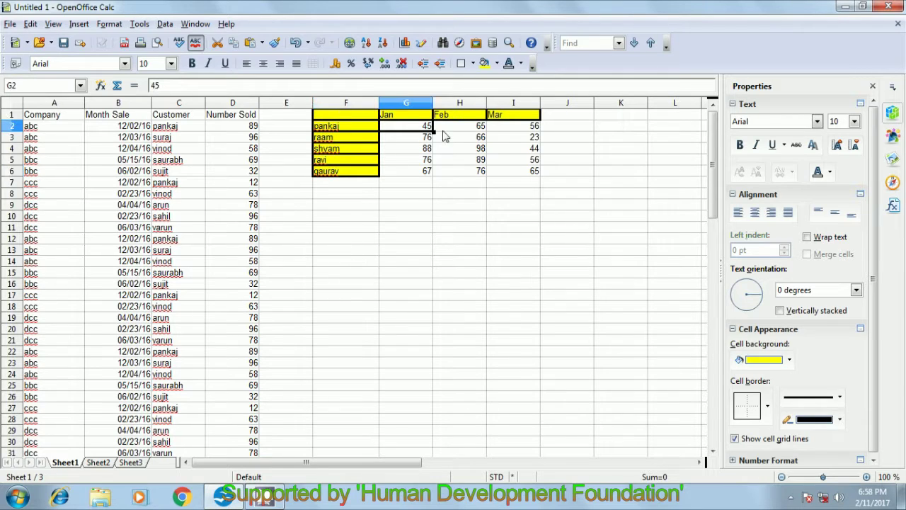
left_click(416, 140)
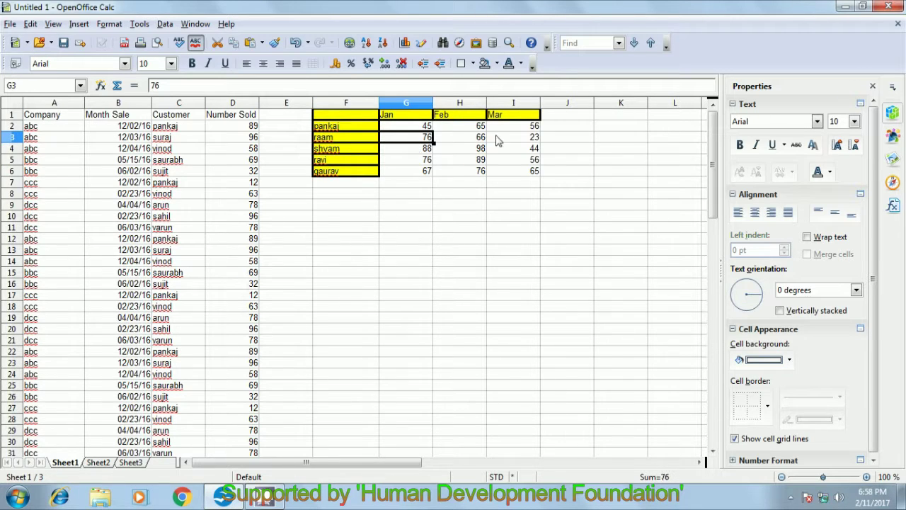
left_click(471, 126)
left_click(469, 148)
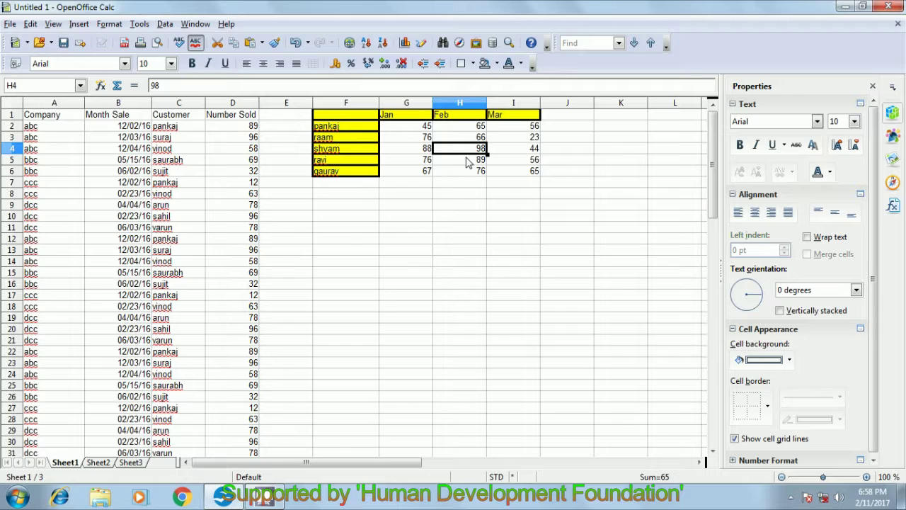
left_click(443, 221)
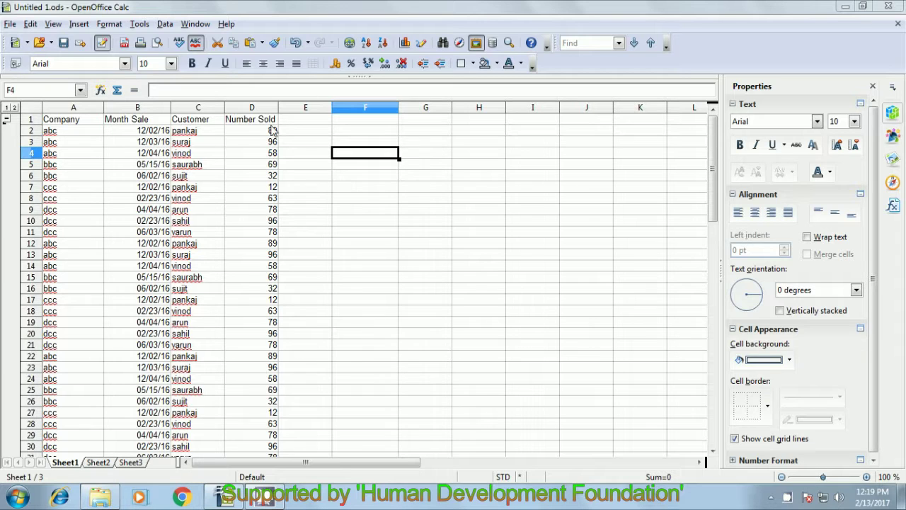
Hide the details of the row 1 group on Sheet1 from cell E1, expand the group once and collapse it again
left_click(306, 121)
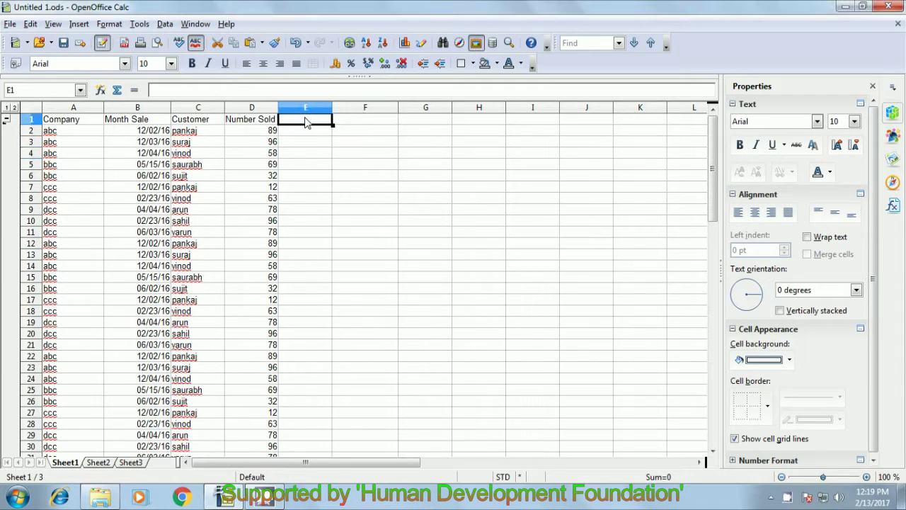
left_click(169, 26)
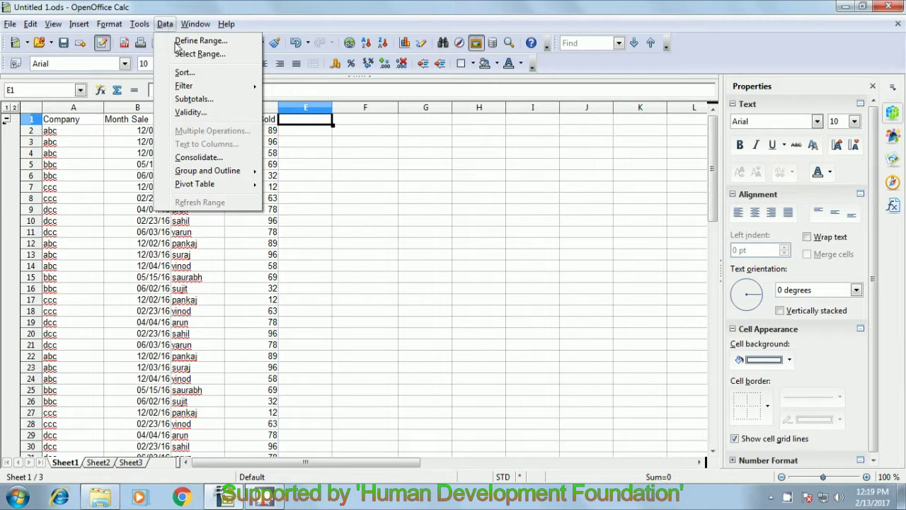
mouse_move(205, 175)
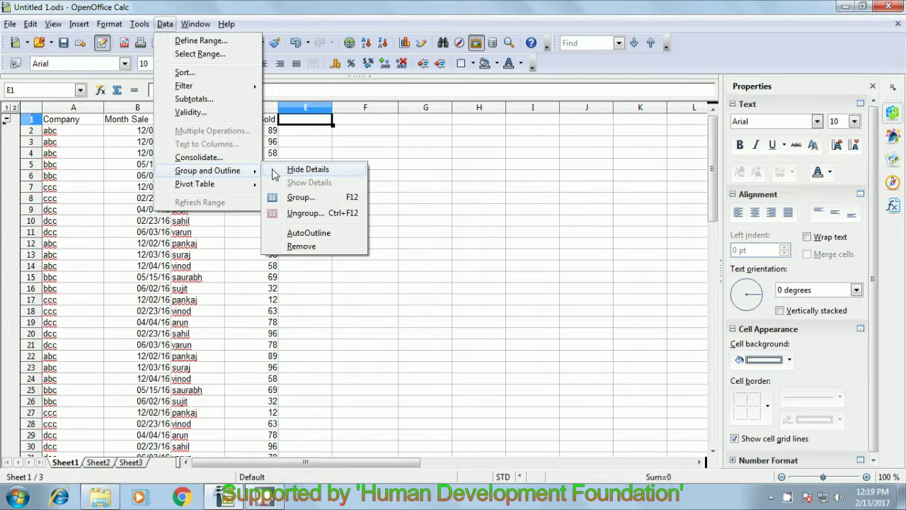
left_click(308, 170)
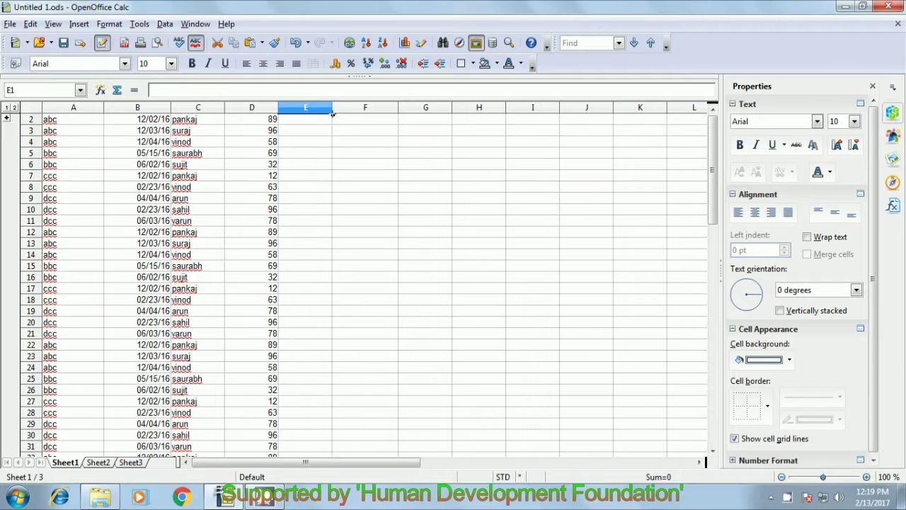
left_click(7, 120)
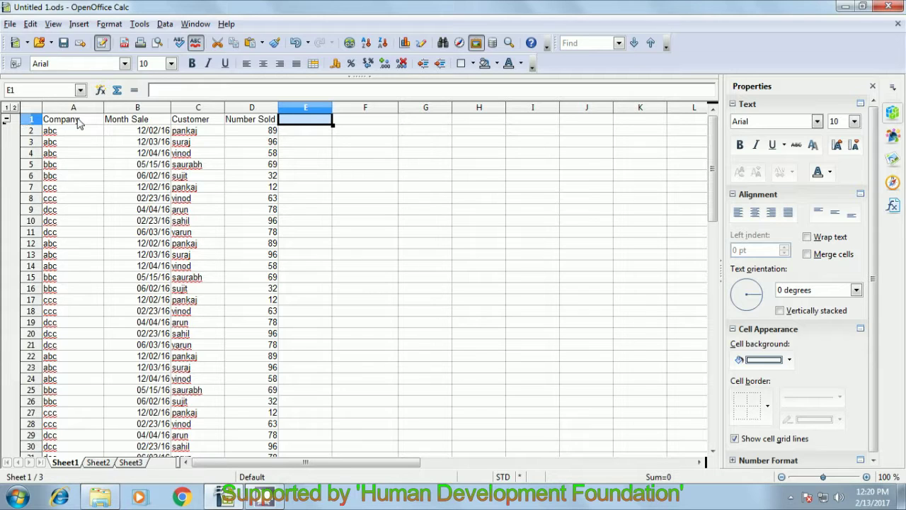
left_click(6, 120)
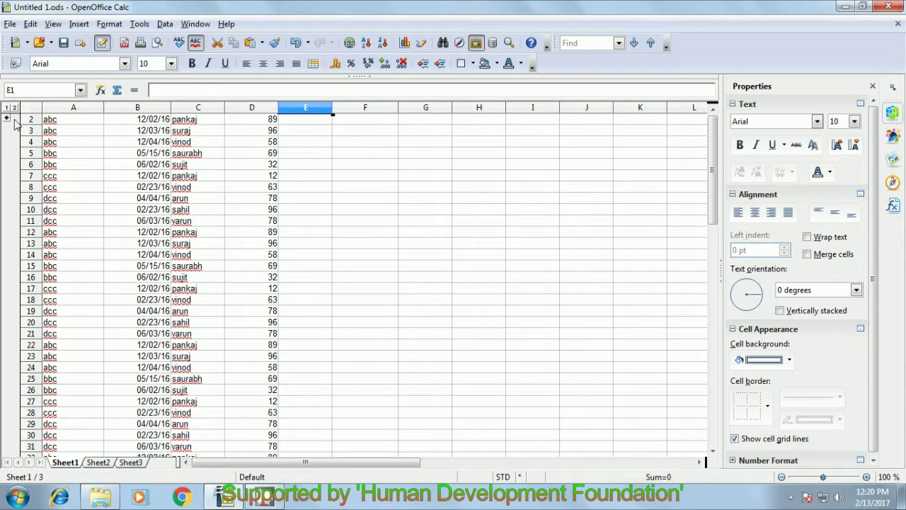
left_click(32, 120)
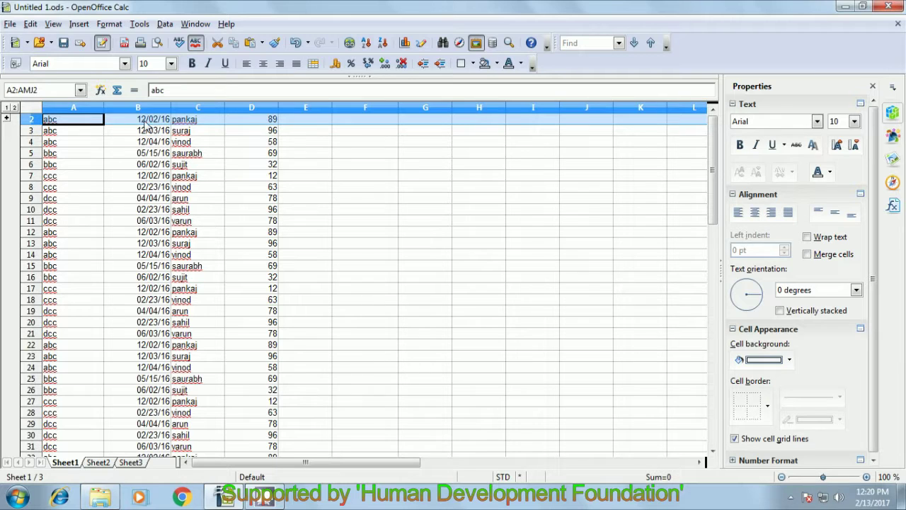
left_click(166, 25)
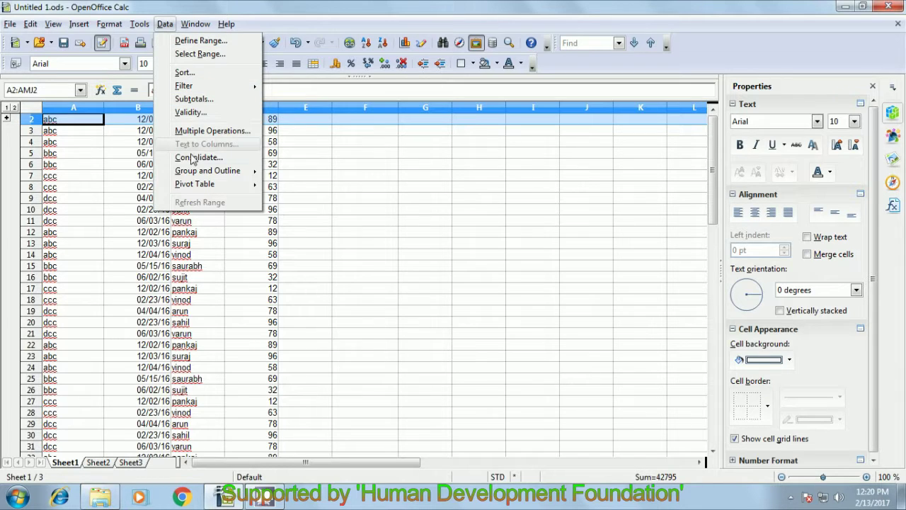
mouse_move(195, 173)
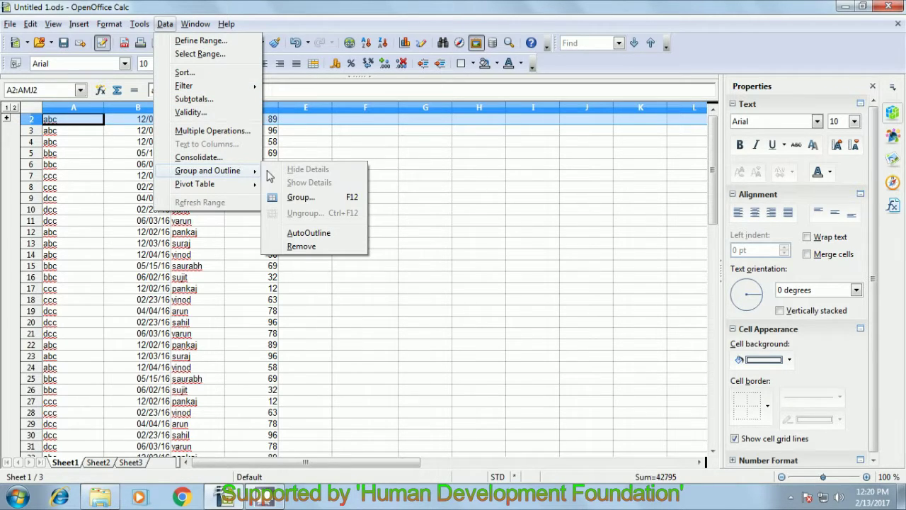
left_click(317, 154)
Create a group on Sheet1 from cell E5 that includes rows, so that row 5 becomes collapsible
left_click(316, 154)
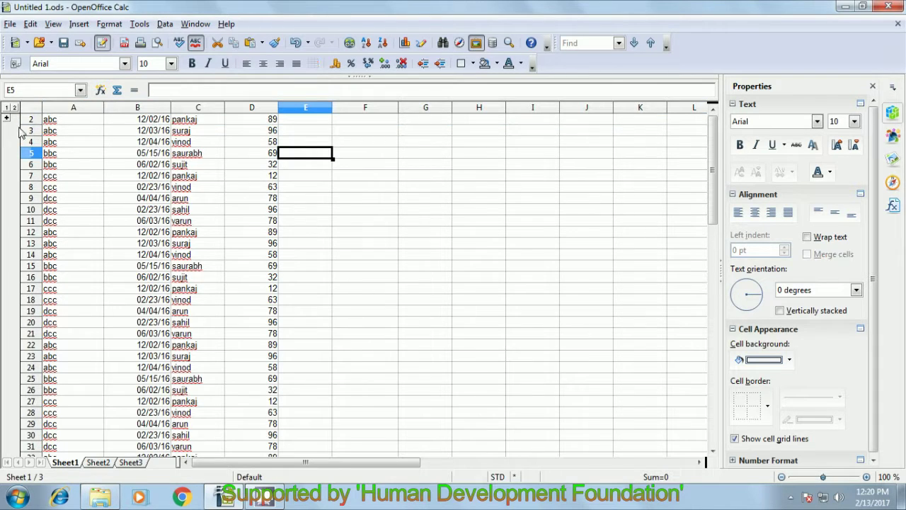
left_click(165, 24)
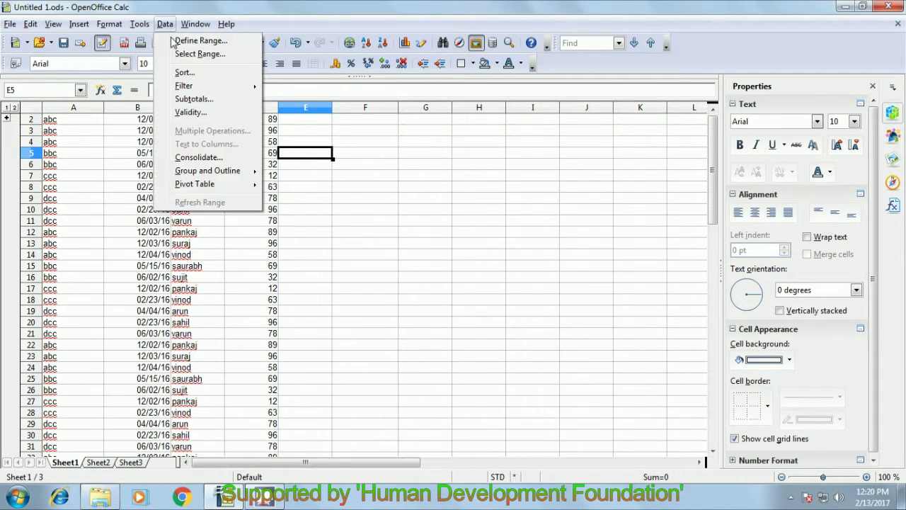
mouse_move(197, 172)
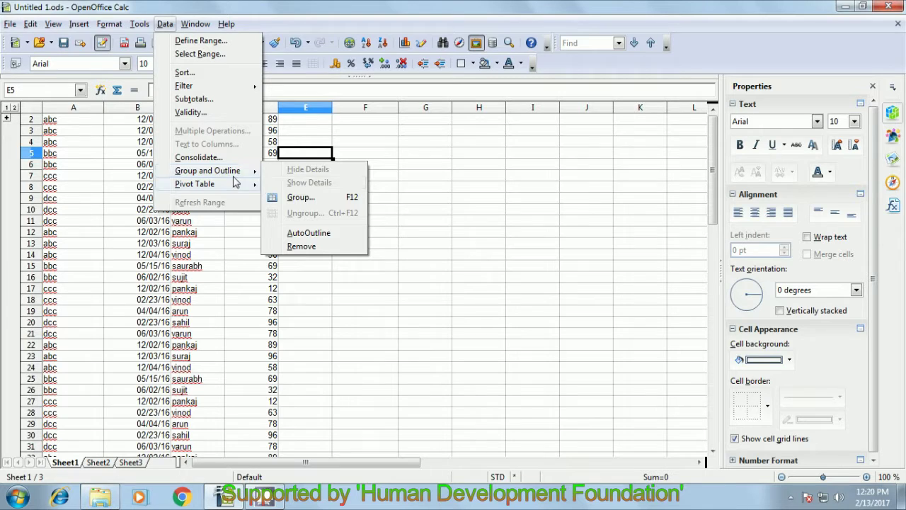
left_click(297, 198)
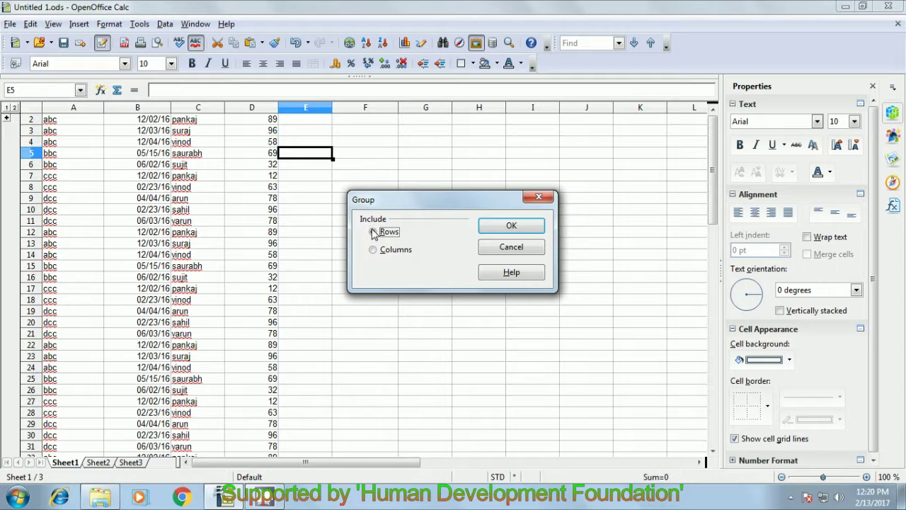
left_click(489, 226)
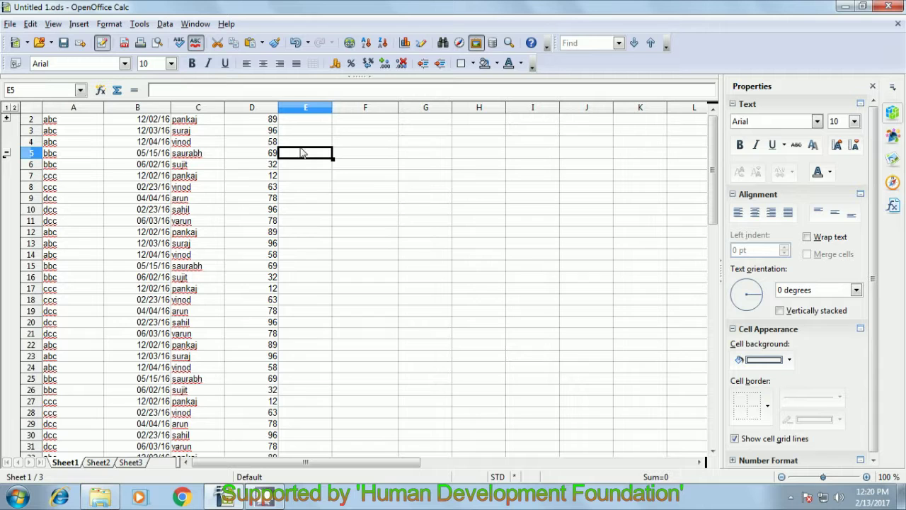
Collapse and expand the row 5 group, collapse it once more, and show its details again
left_click(6, 153)
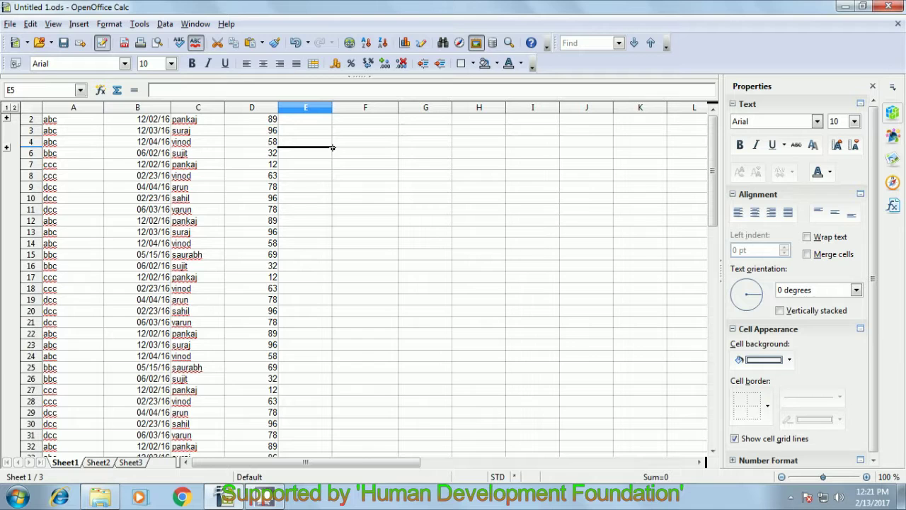
left_click(6, 148)
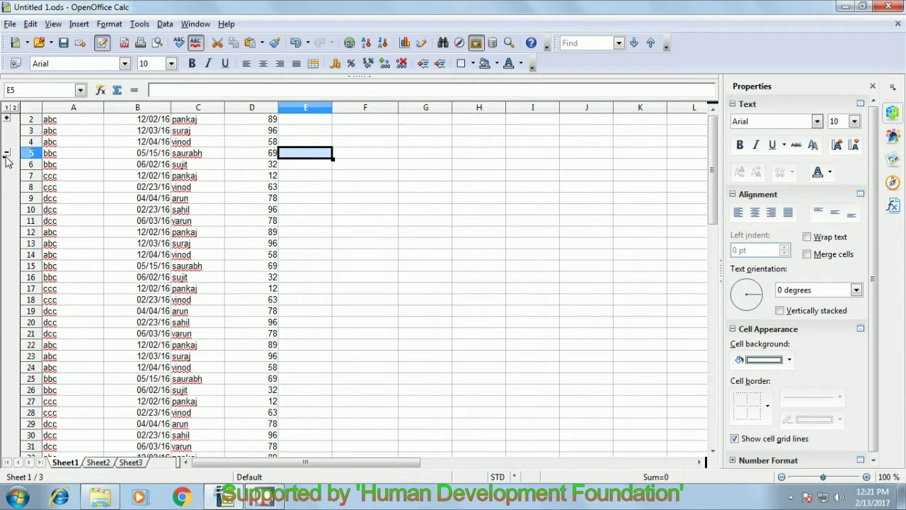
left_click(6, 150)
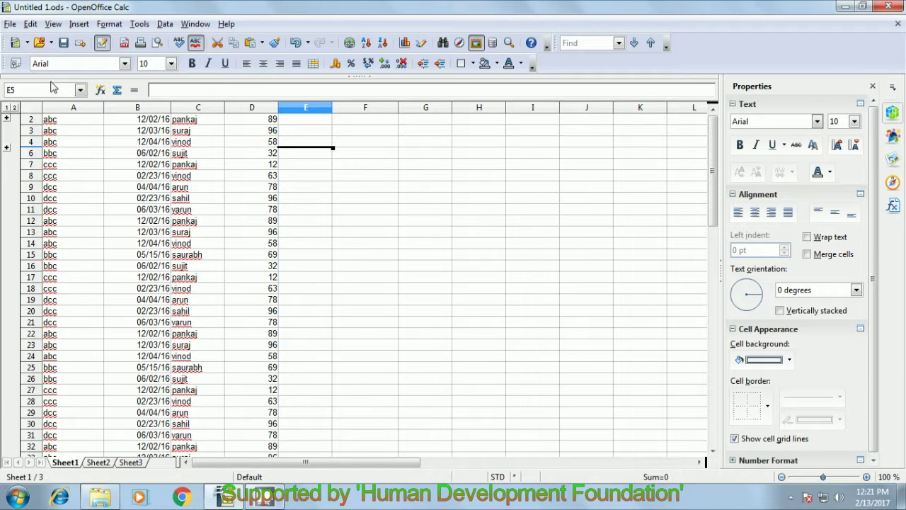
left_click(166, 25)
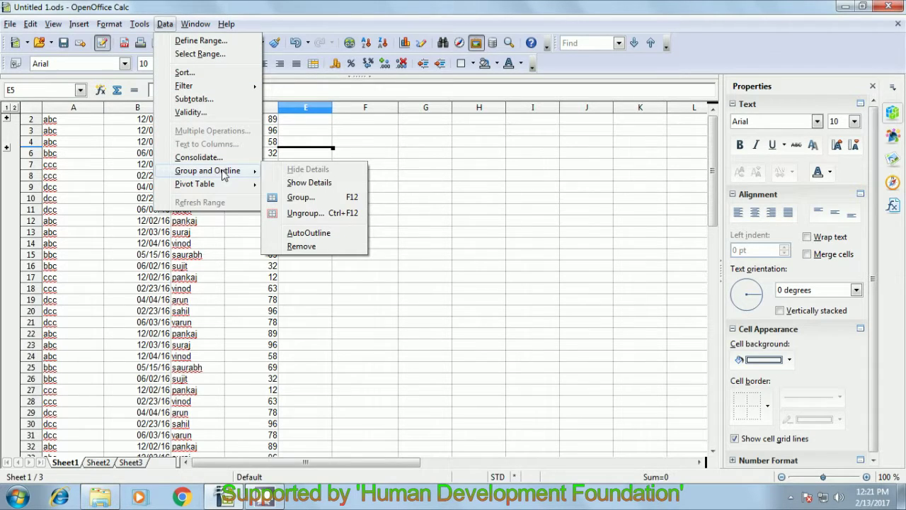
left_click(309, 184)
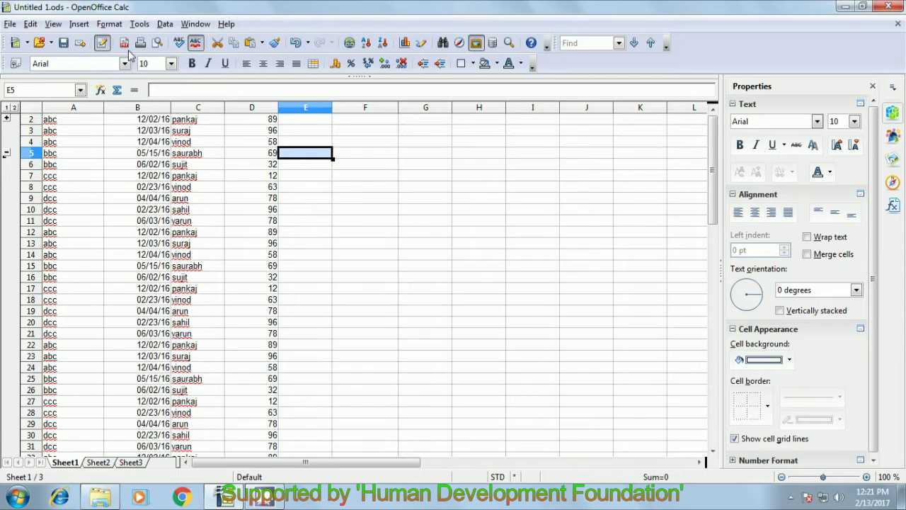
Create a group from cell E5 that includes columns, and collapse and expand the column E group once
left_click(165, 24)
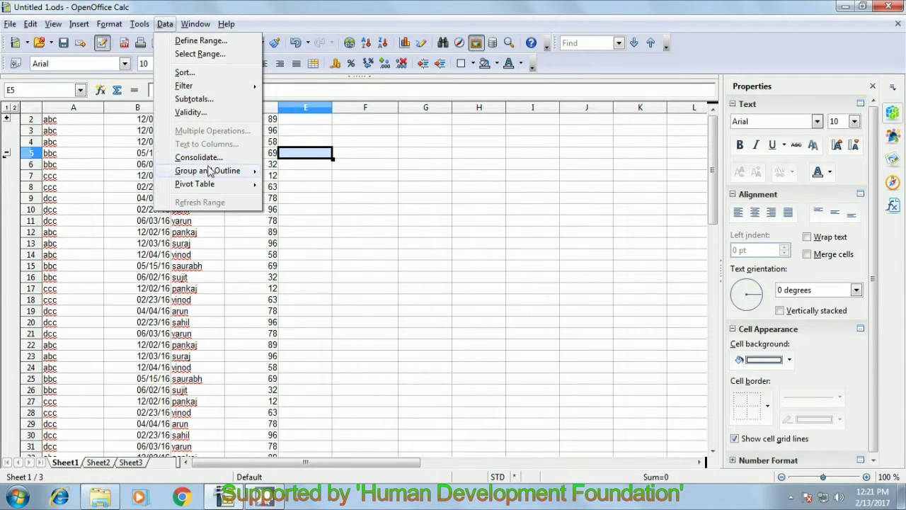
mouse_move(213, 172)
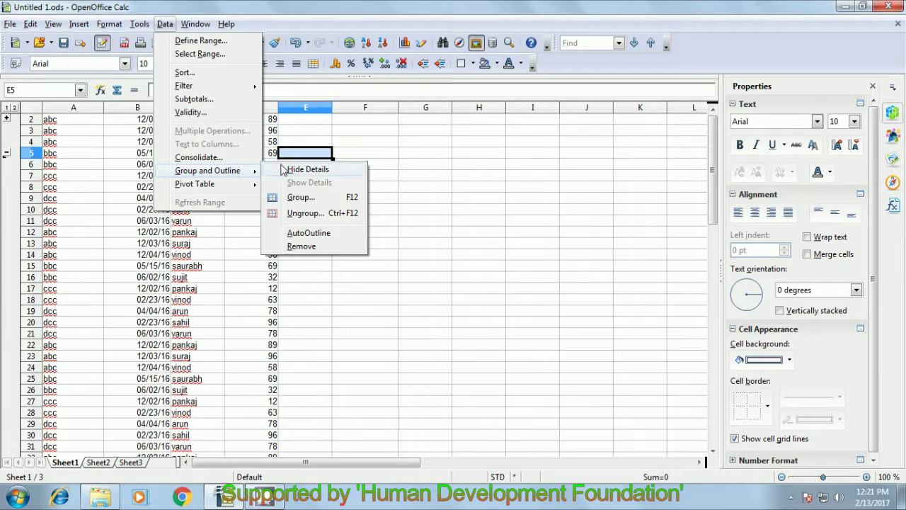
left_click(297, 198)
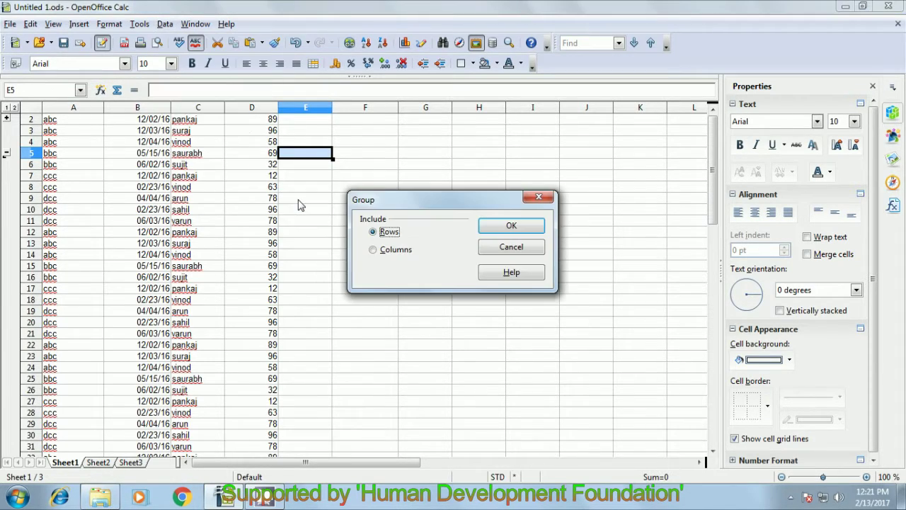
left_click(373, 252)
left_click_drag(404, 202, 416, 170)
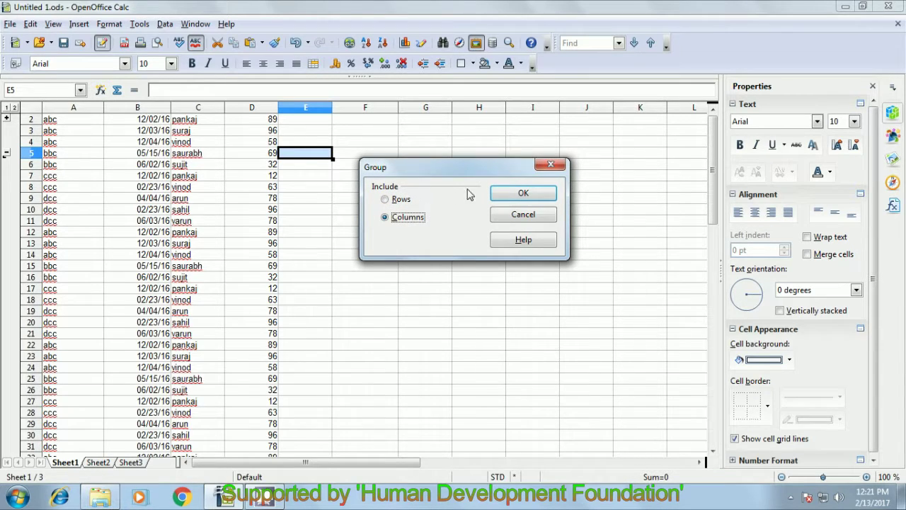
left_click(524, 194)
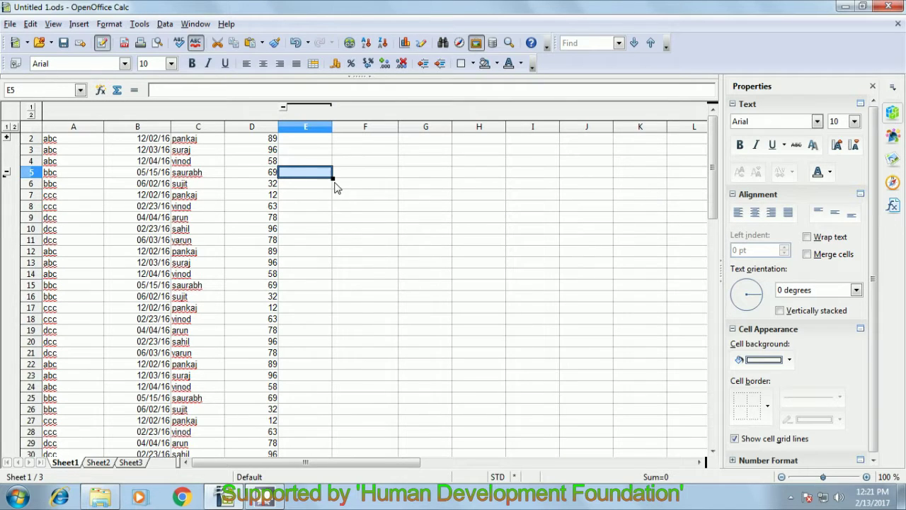
left_click(282, 109)
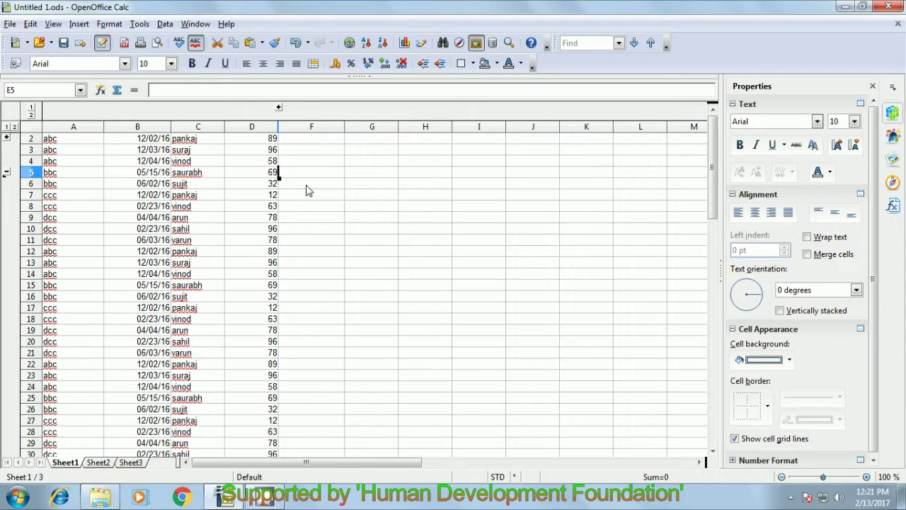
left_click(279, 108)
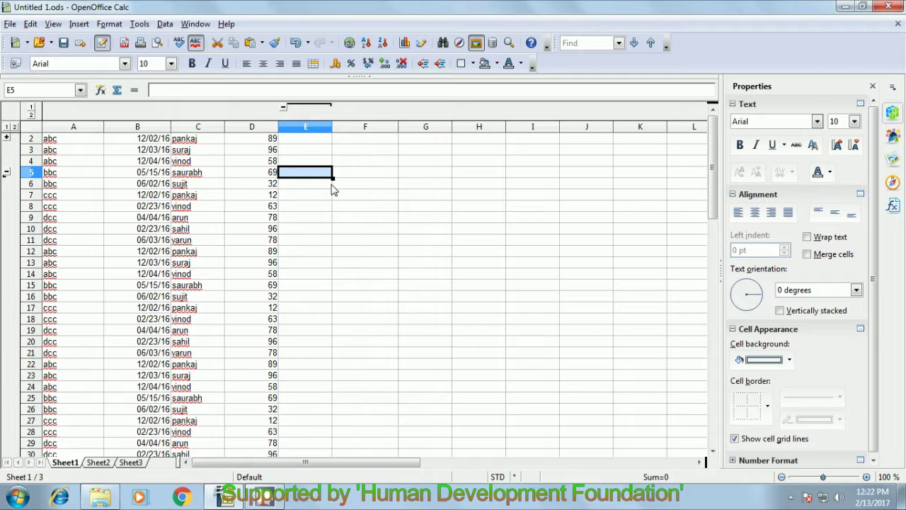
Ungroup column E by deactivating the group at cell E5 for columns
left_click(165, 24)
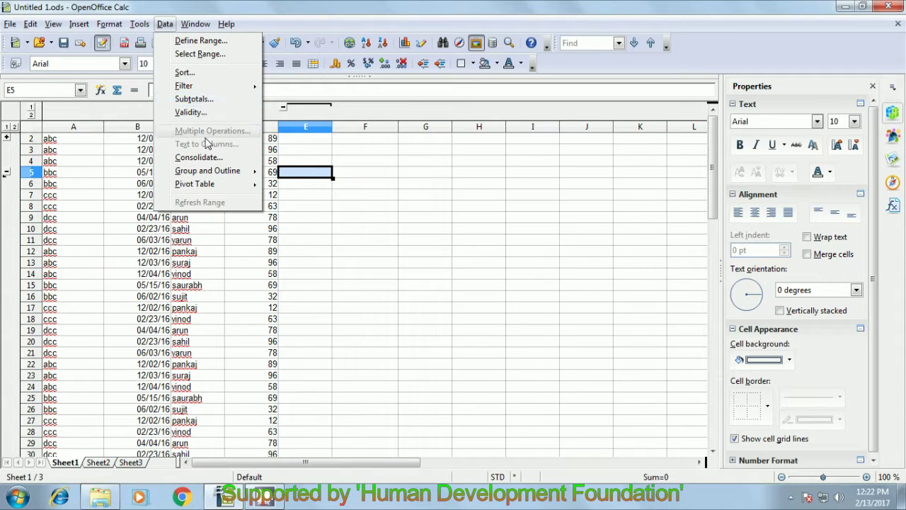
mouse_move(213, 172)
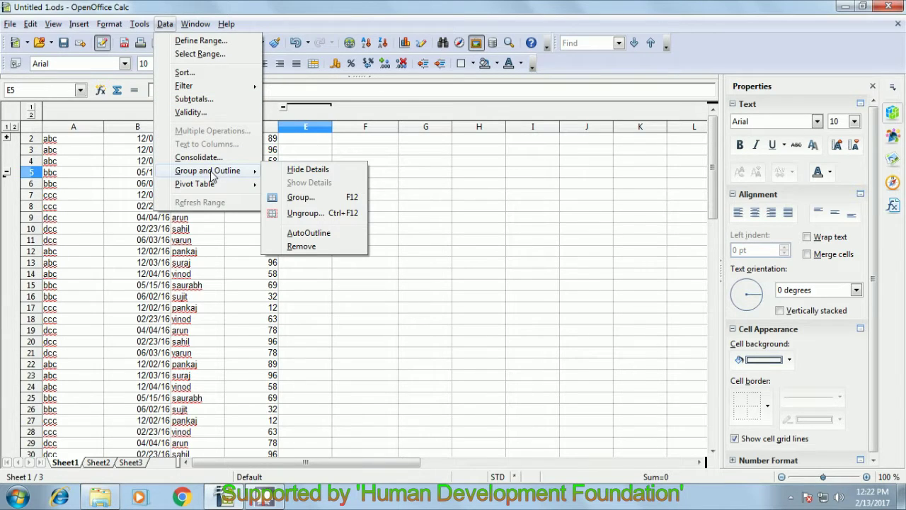
left_click(301, 197)
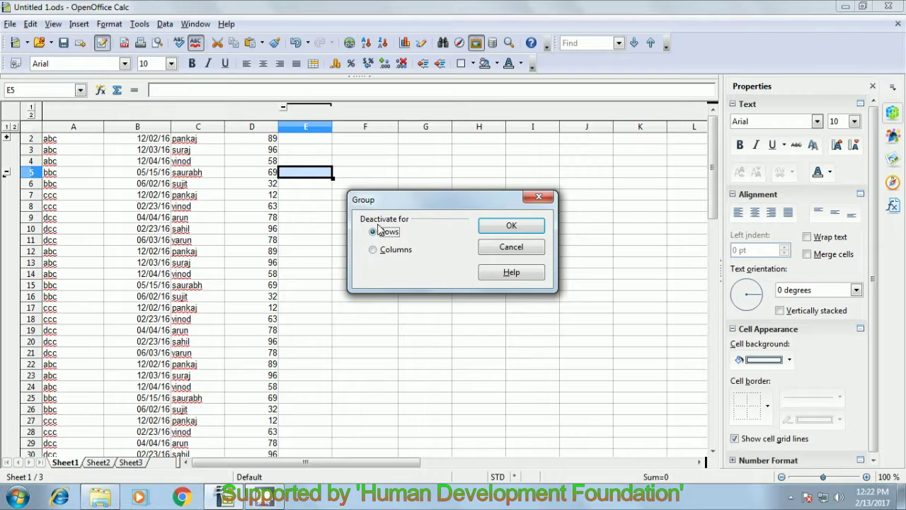
left_click(374, 249)
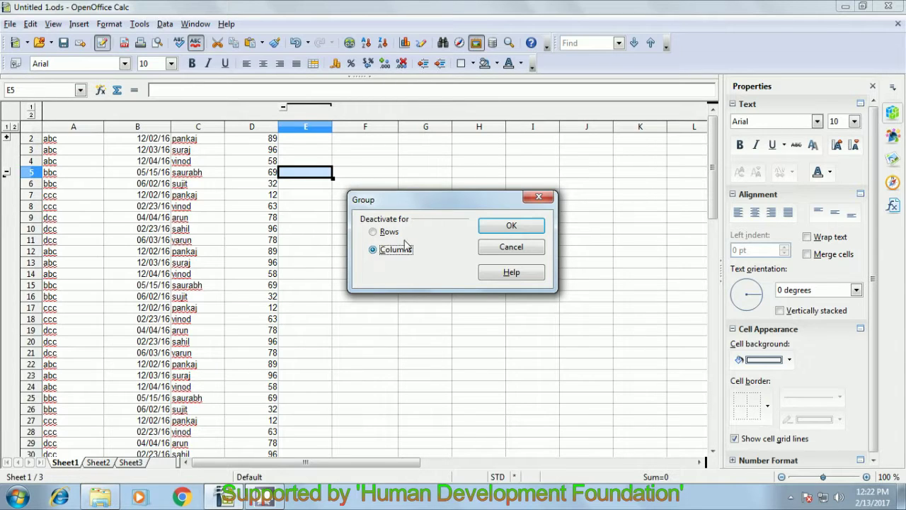
left_click(489, 228)
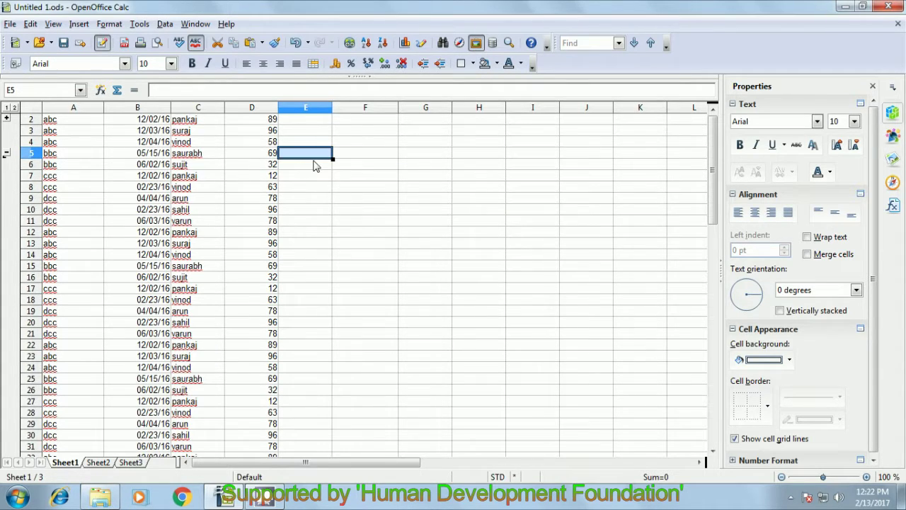
Ungroup row 5 at cell E5
left_click(169, 25)
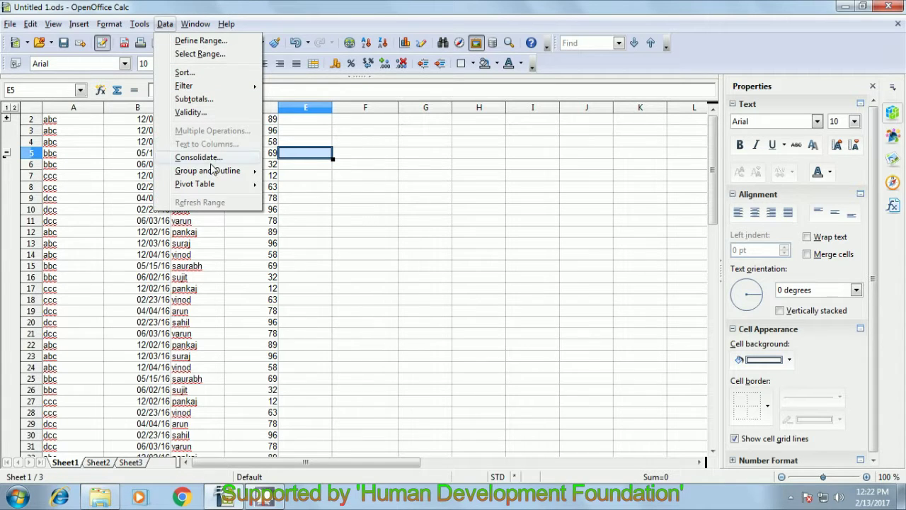
mouse_move(215, 176)
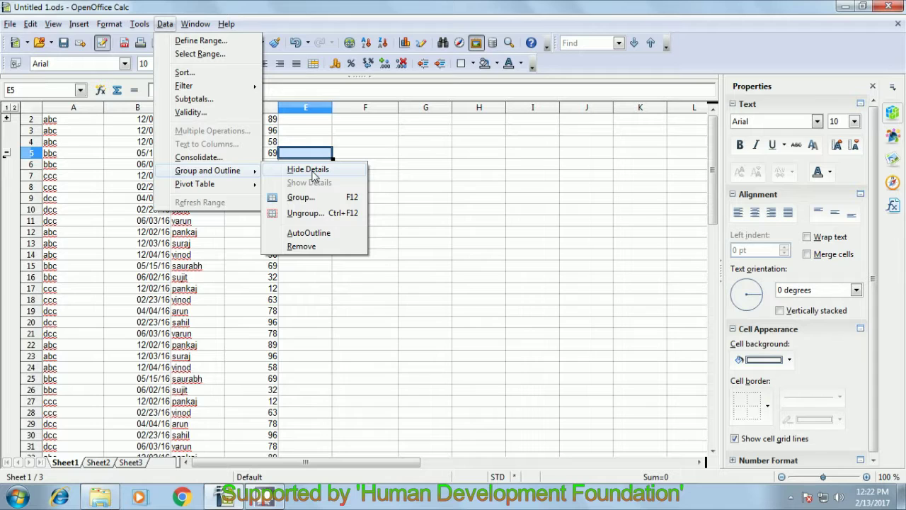
left_click(304, 213)
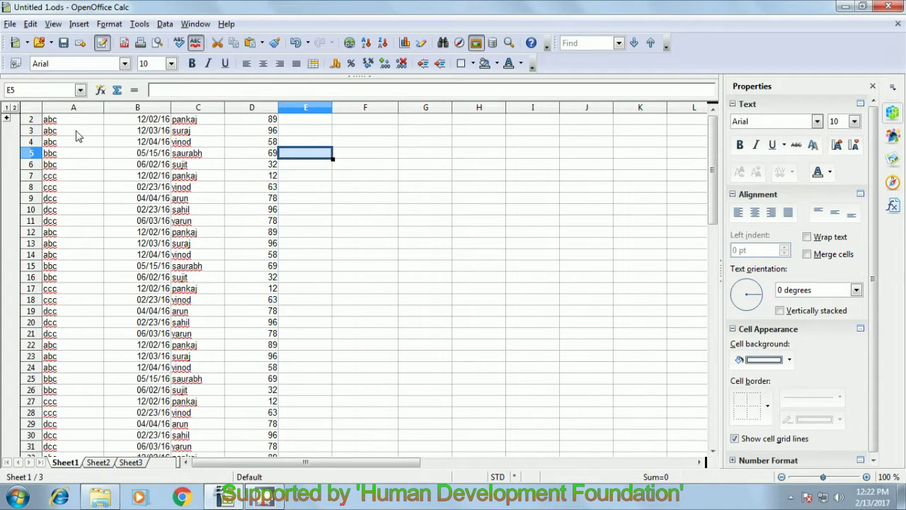
Remove the whole remaining group outline from Sheet1
left_click(165, 26)
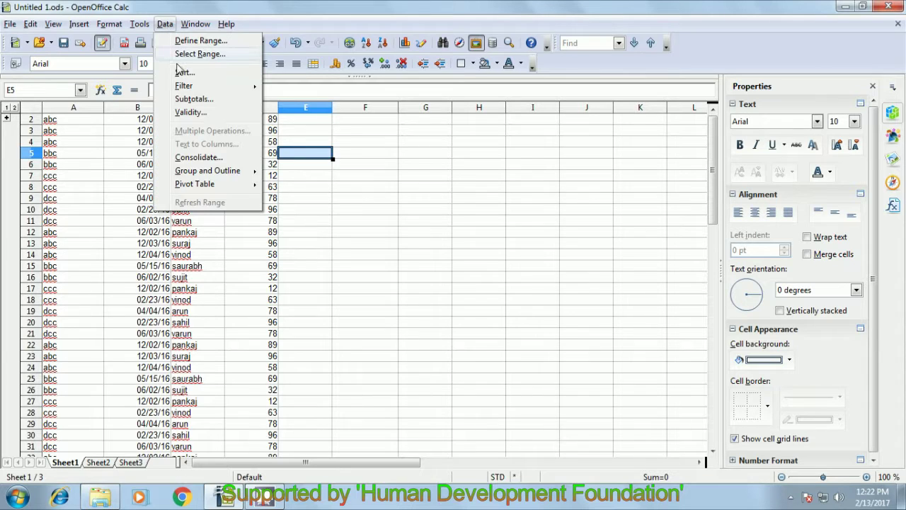
mouse_move(206, 173)
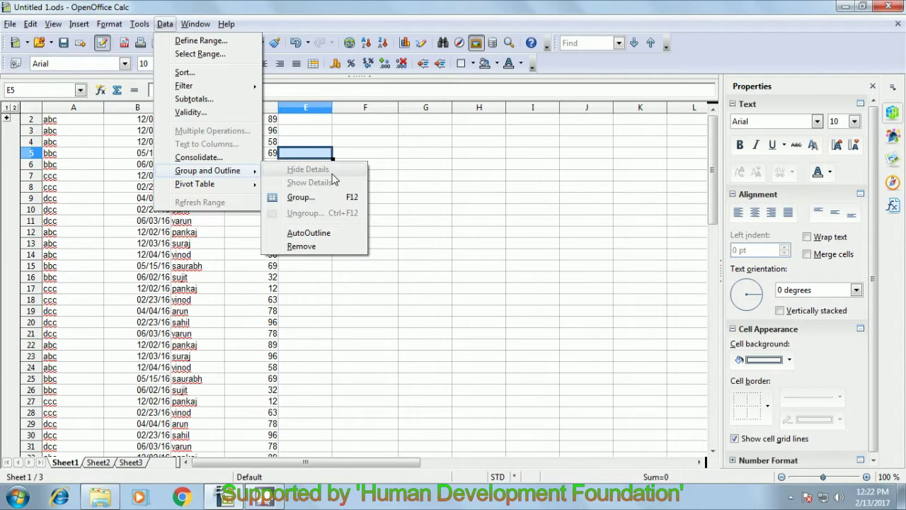
left_click(313, 245)
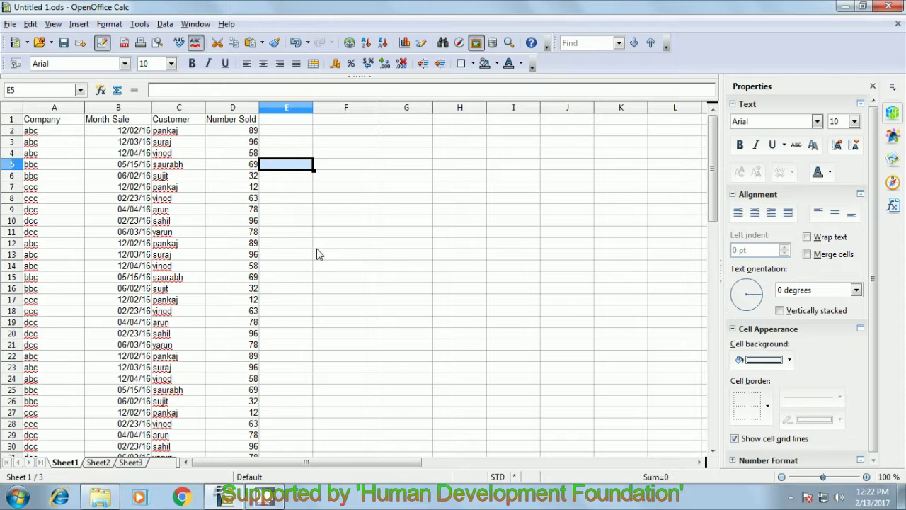
left_click(326, 144)
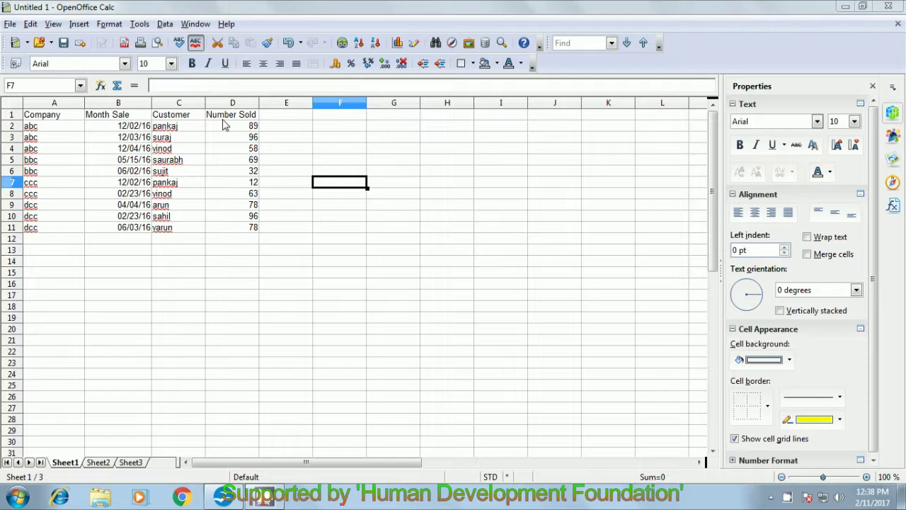
Copy the sales records in A2:D11 and paste them below the data, starting at A12
left_click_drag(33, 126, 243, 231)
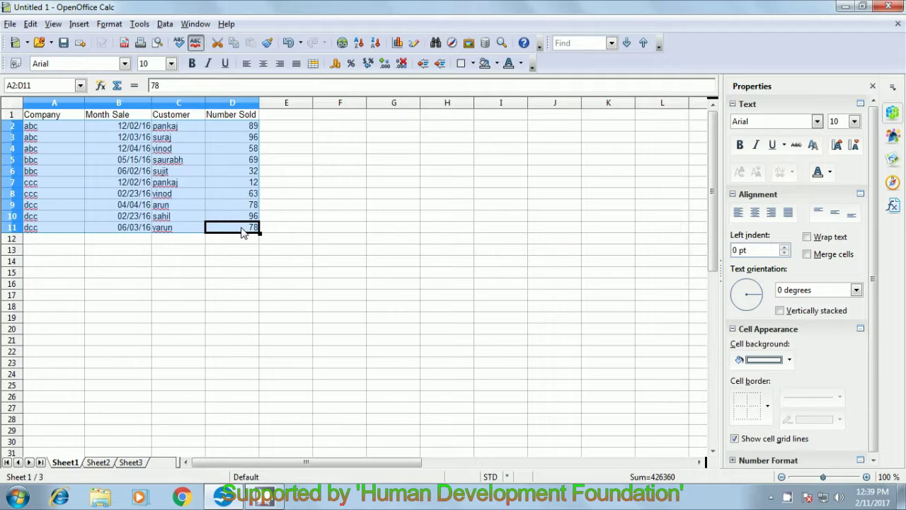
key("ctrl+c")
left_click(30, 240)
key("ctrl+v")
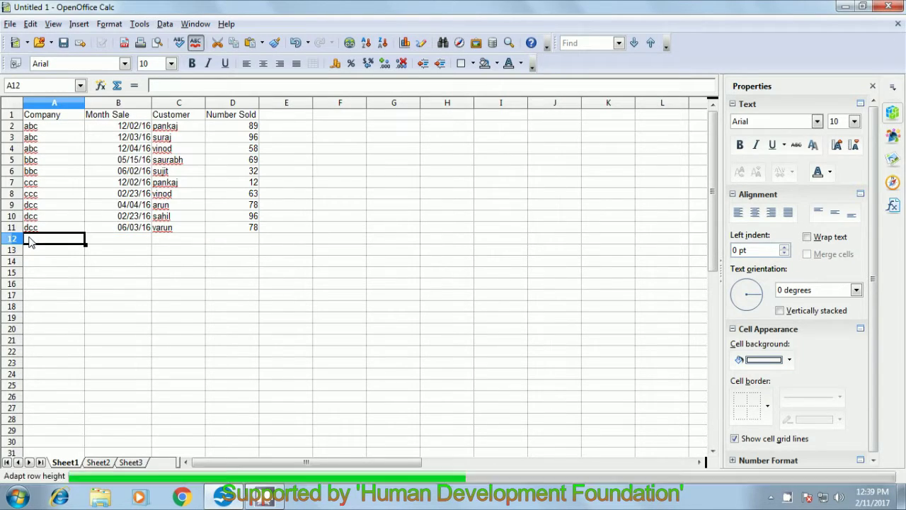
Paste the copied sales records three more times, starting at A22, A32 and A42
left_click(37, 355)
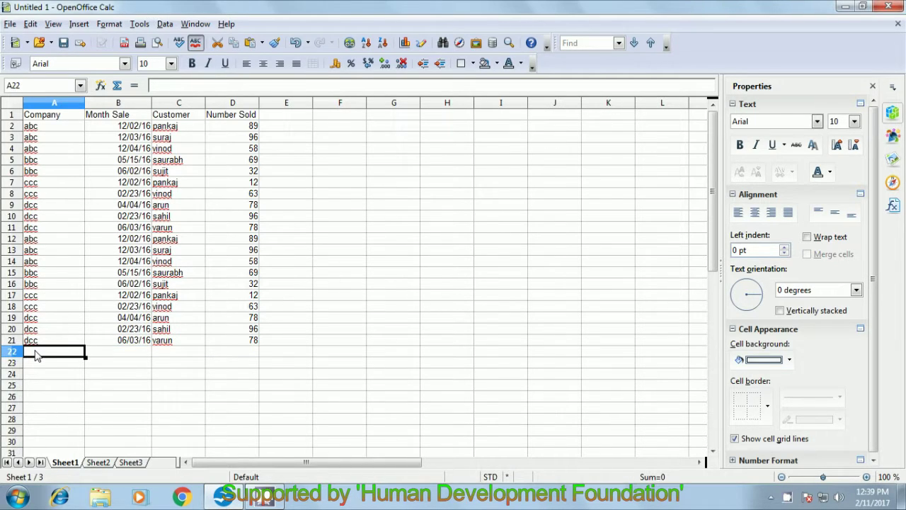
key("ctrl+v")
scroll(106, 350, "down", 5)
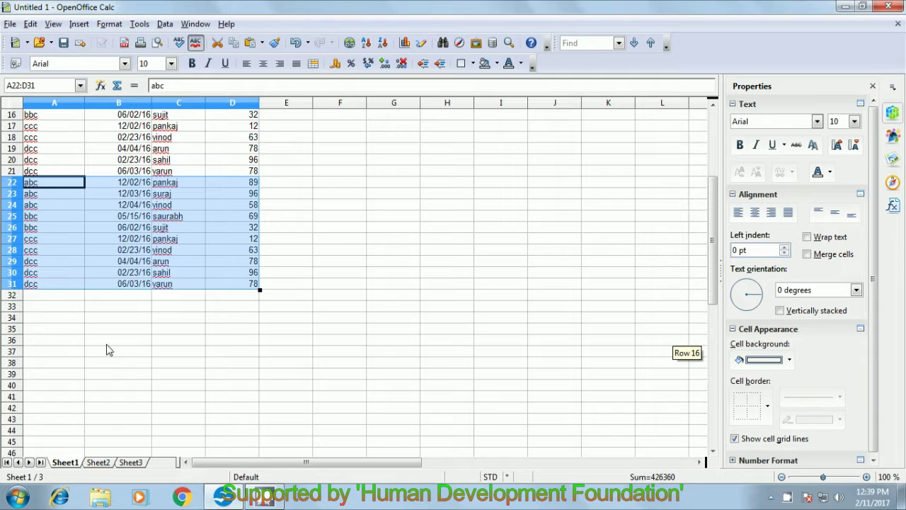
left_click(43, 300)
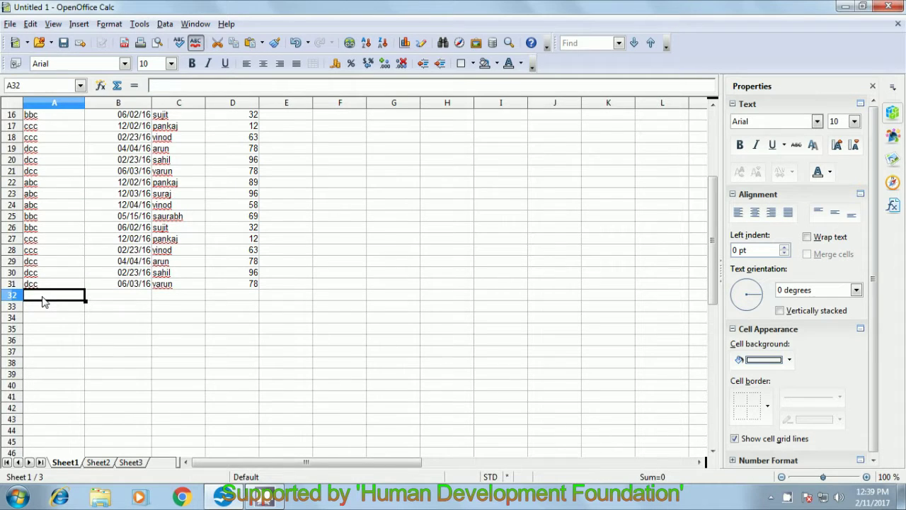
key("ctrl+v")
scroll(46, 311, "down", 5)
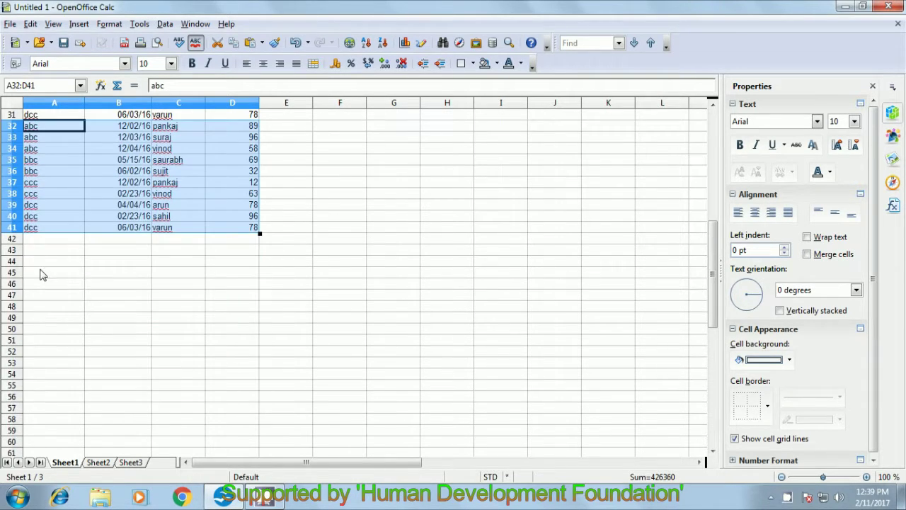
left_click(42, 241)
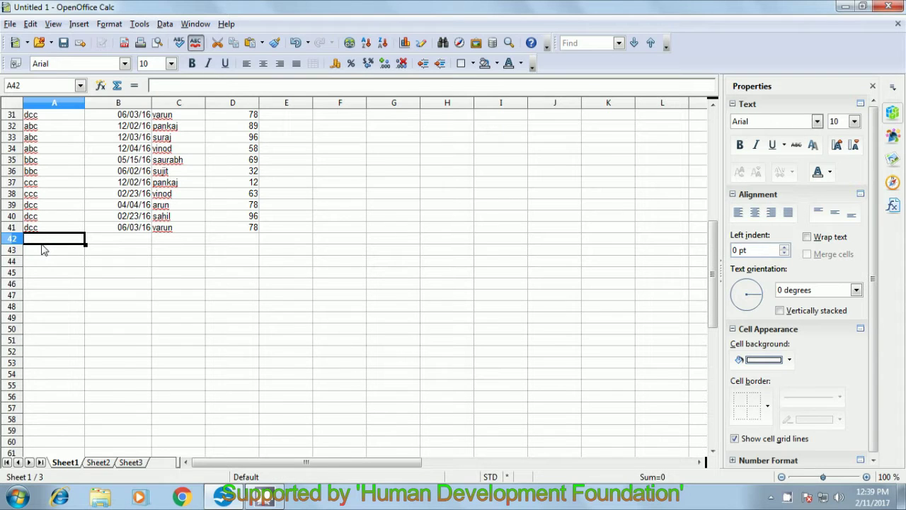
key("ctrl+v")
scroll(89, 289, "up", 10)
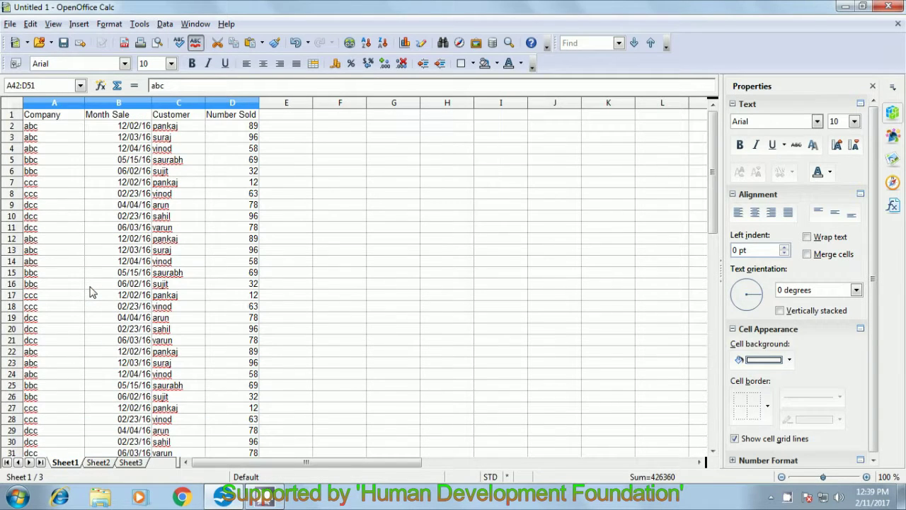
Examine the extended sales list from row 1 to row 51, including its company, month sale, customer and number sold entries
left_click(145, 186)
left_click(256, 185)
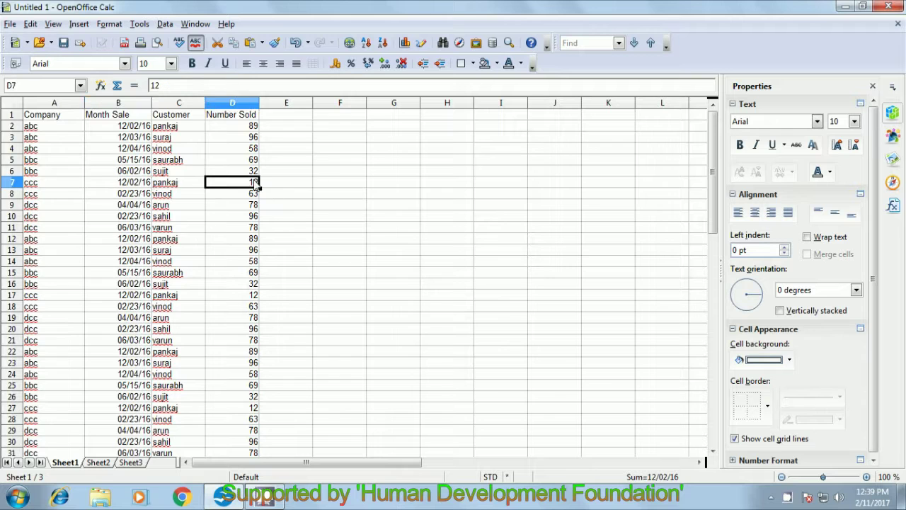
scroll(111, 178, "down", 11)
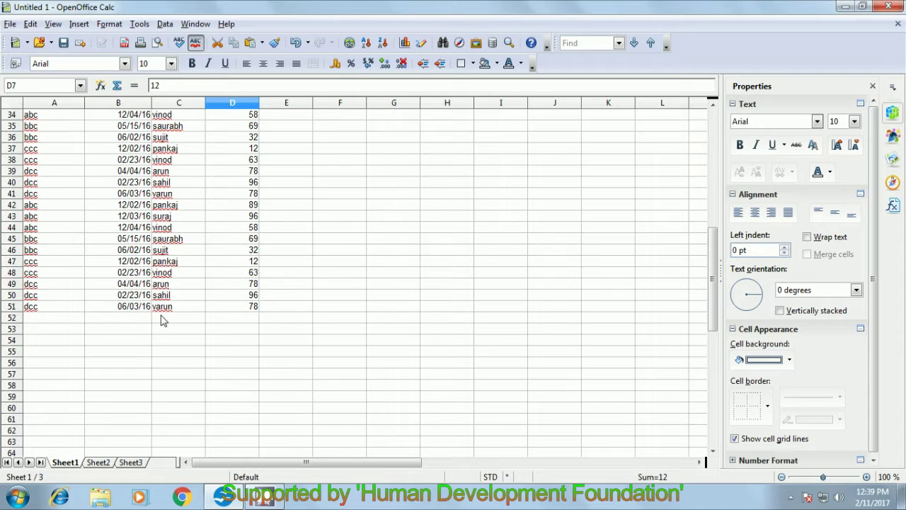
scroll(161, 320, "up", 11)
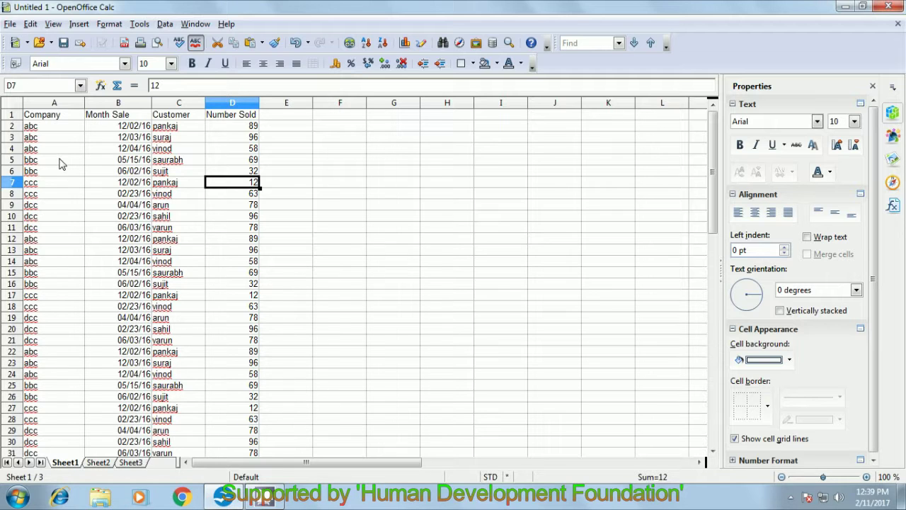
scroll(52, 286, "down", 1)
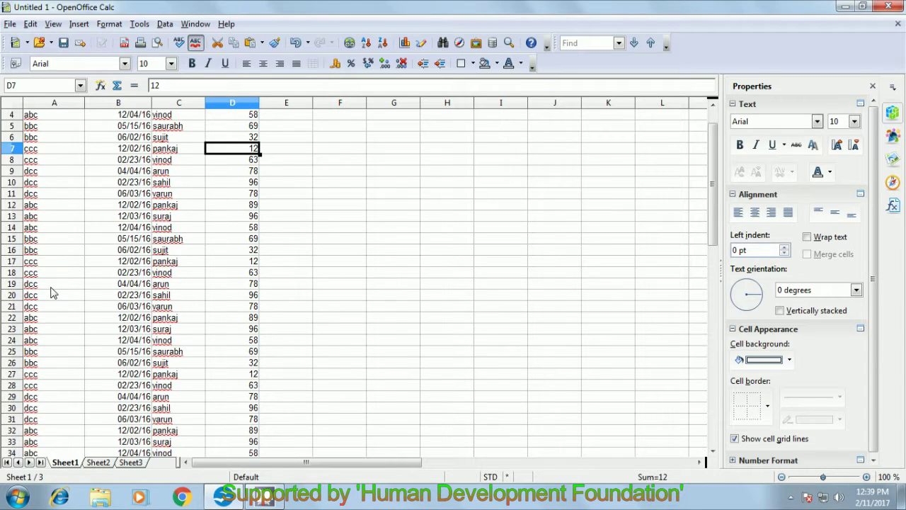
scroll(52, 289, "down", 2)
scroll(41, 379, "down", 3)
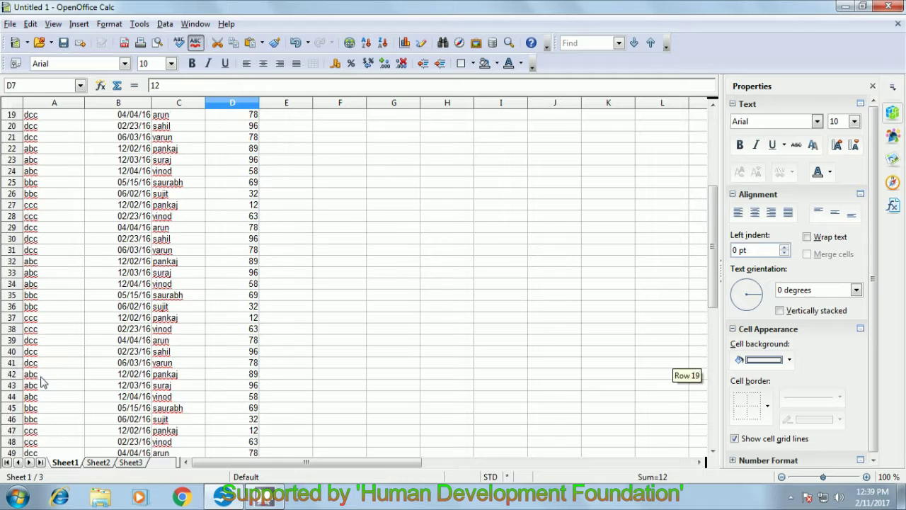
scroll(41, 382, "down", 2)
left_click(179, 419)
left_click(201, 267)
scroll(114, 316, "up", 8)
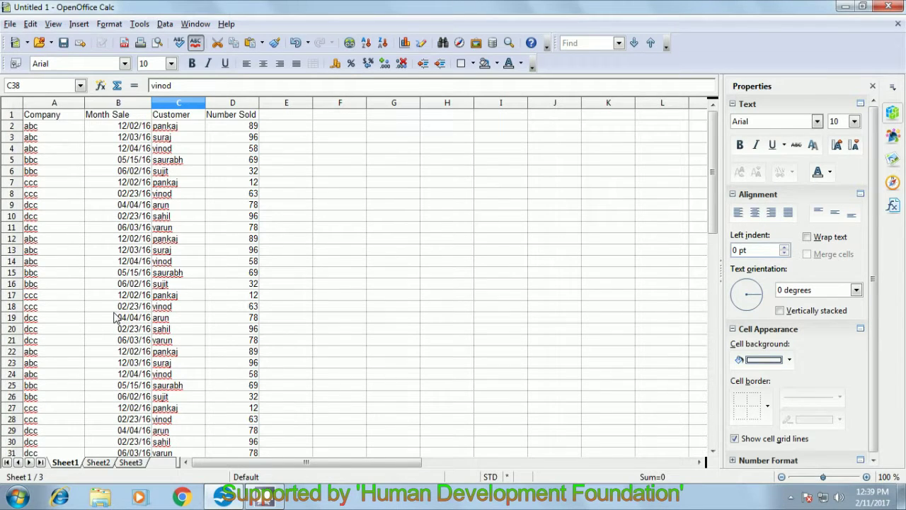
left_click(117, 129)
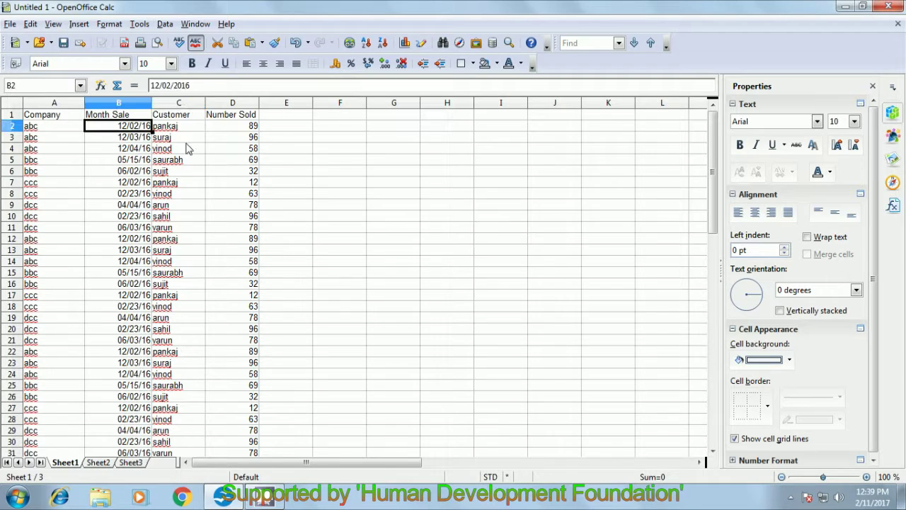
left_click(180, 197)
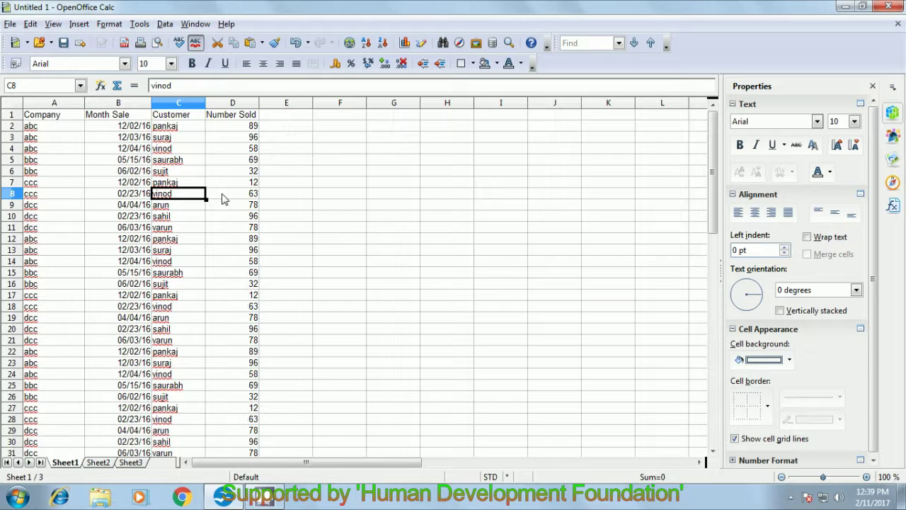
Start creating a pivot table from the sales data, using the current selection A1:D51 as the source
left_click(159, 26)
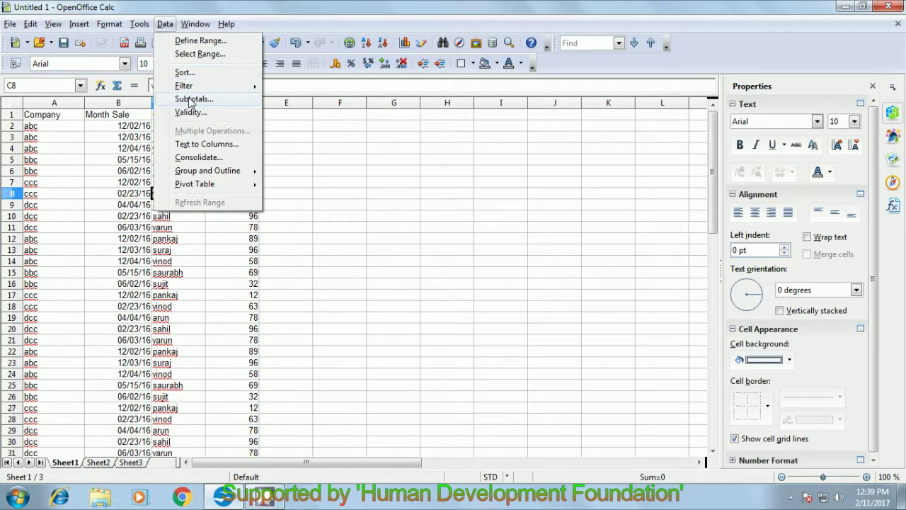
mouse_move(194, 186)
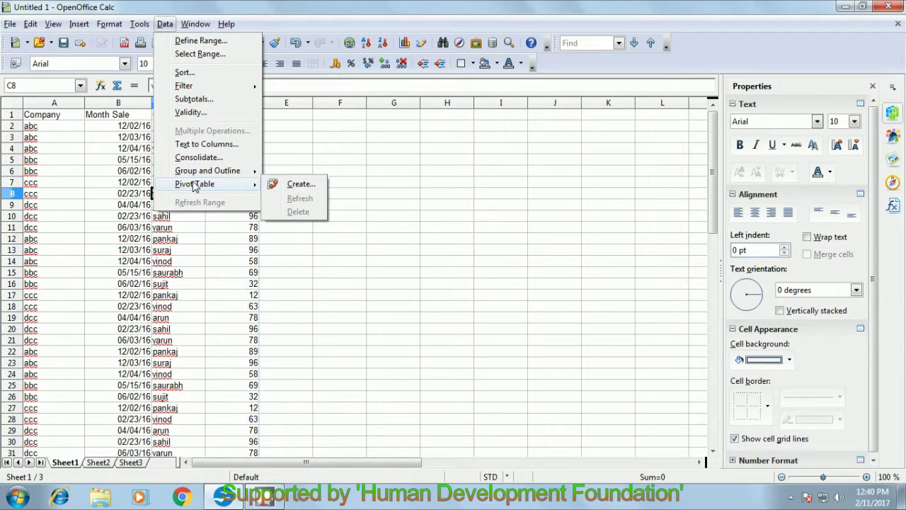
left_click(298, 186)
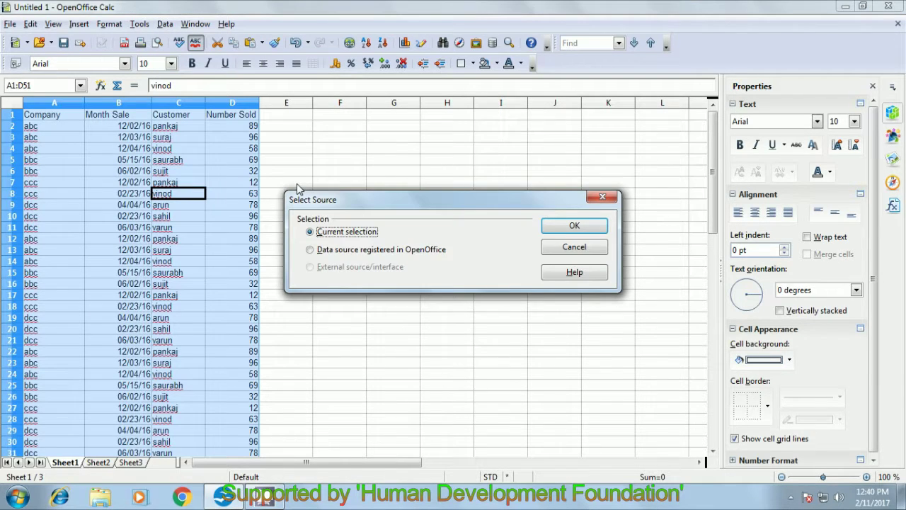
left_click_drag(339, 205, 424, 169)
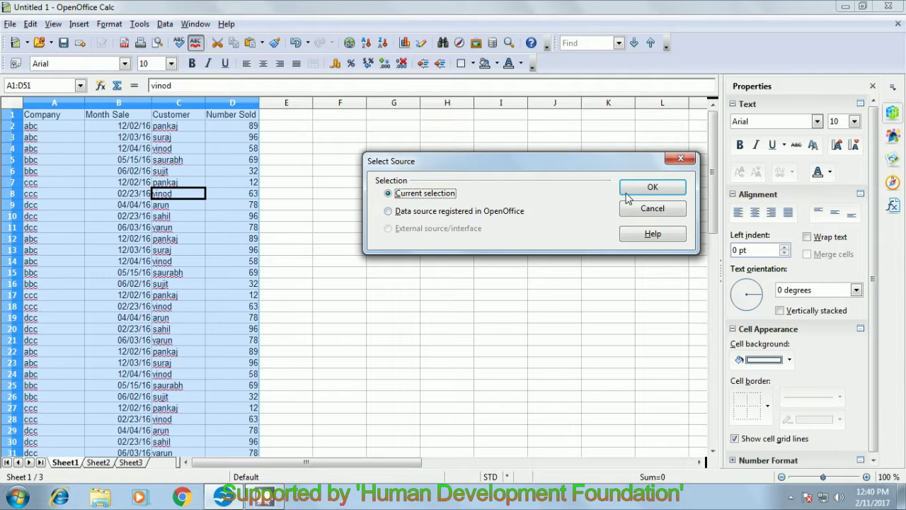
left_click(653, 192)
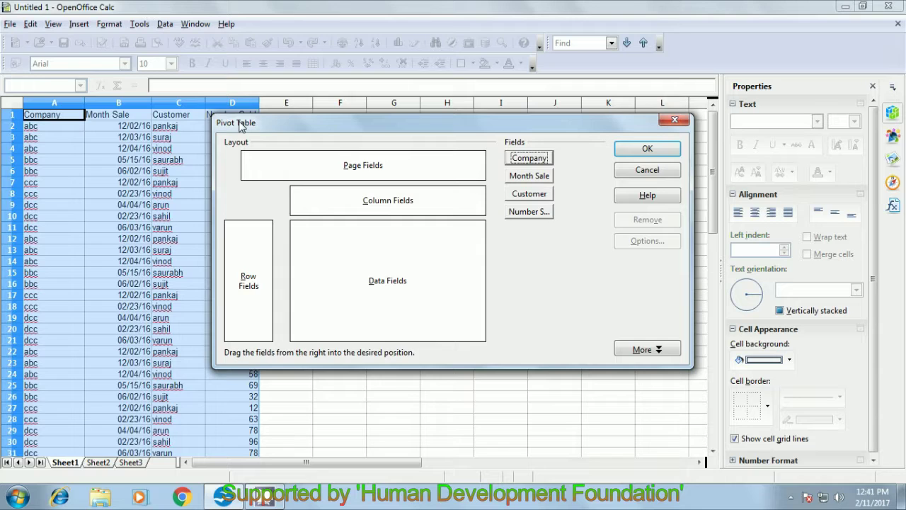
left_click_drag(286, 128, 364, 143)
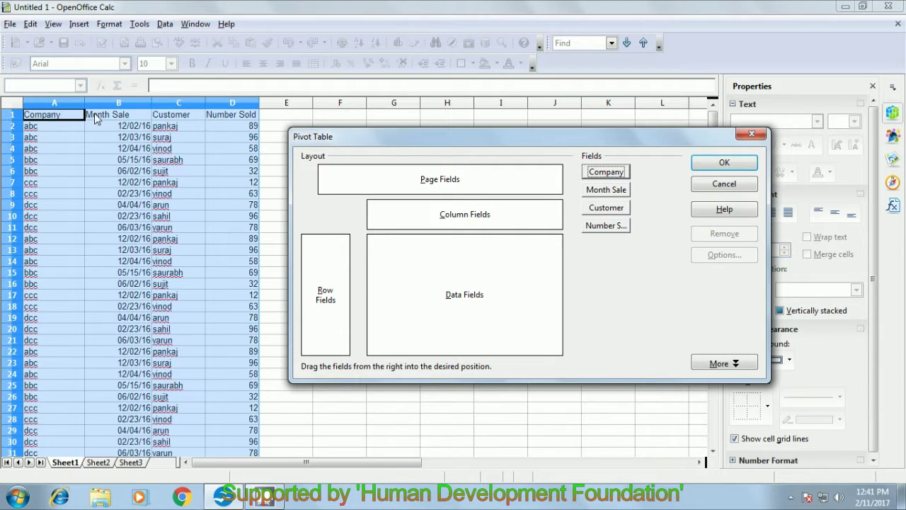
Place Company in the pivot table's row fields and Number Sold in its data fields
left_click(610, 227)
left_click(606, 212)
left_click(605, 194)
left_click(610, 172)
left_click_drag(601, 174, 326, 276)
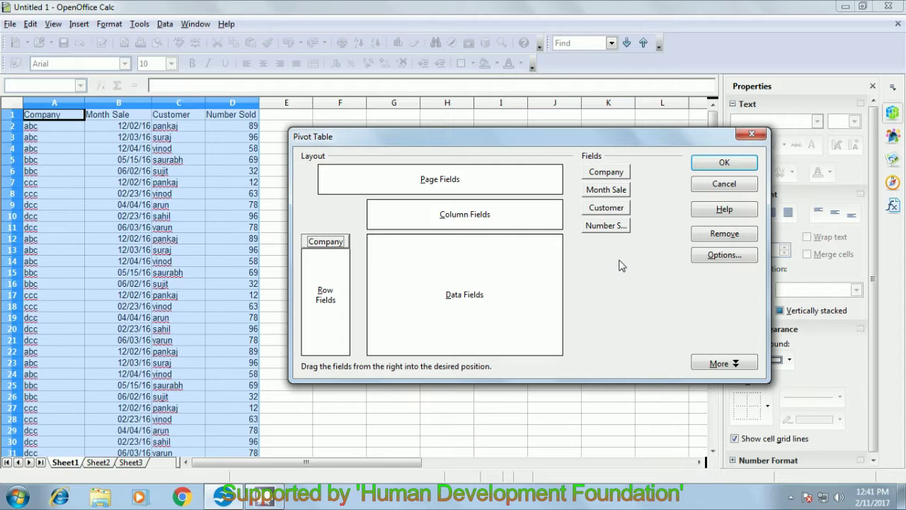
left_click(609, 228)
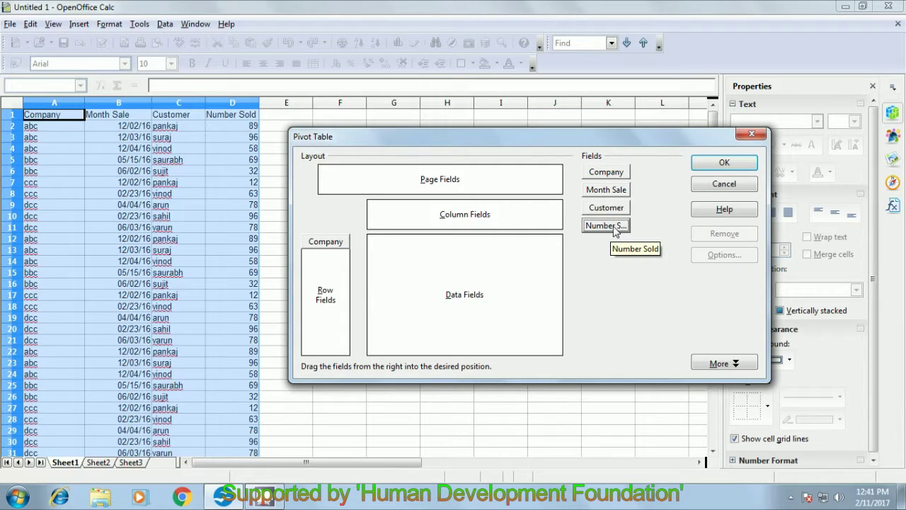
left_click_drag(609, 231, 478, 298)
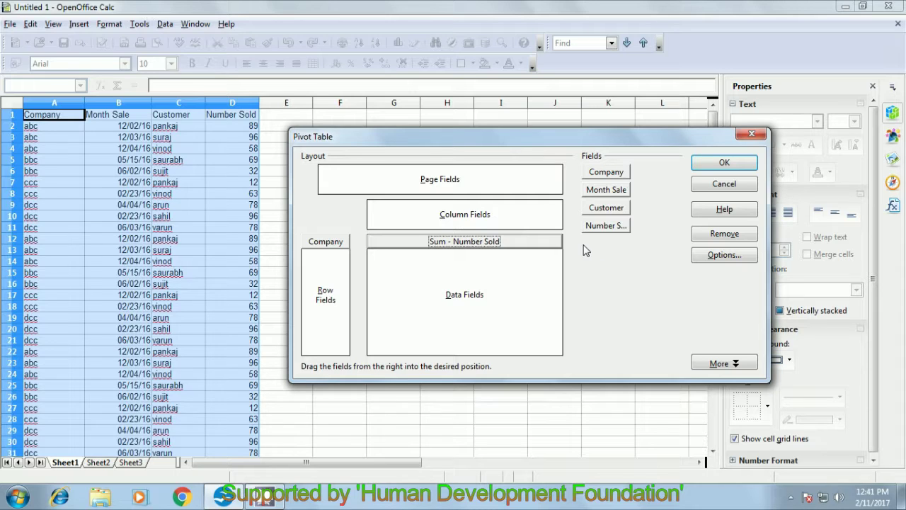
Place Customer in the pivot table's page fields and Month Sale in its column fields
left_click(618, 215)
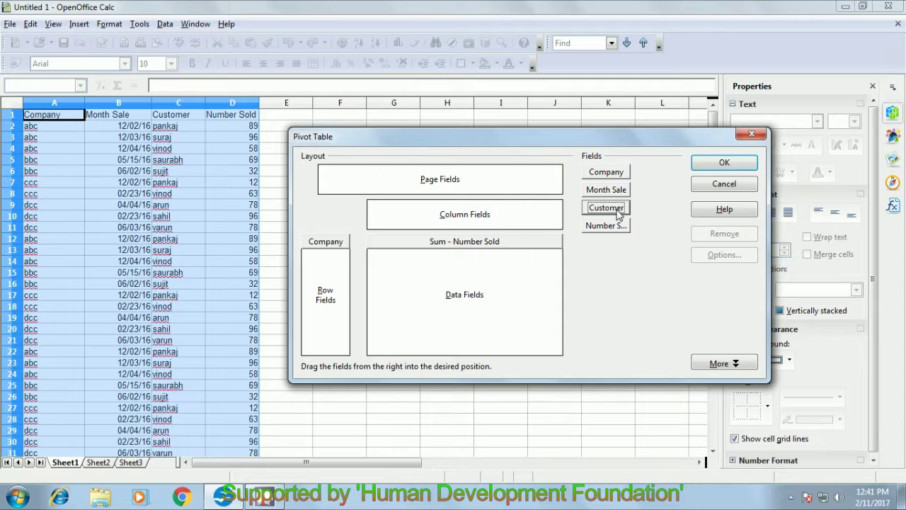
mouse_move(618, 214)
left_mouse_down()
mouse_move(532, 188)
mouse_move(456, 181)
left_mouse_up()
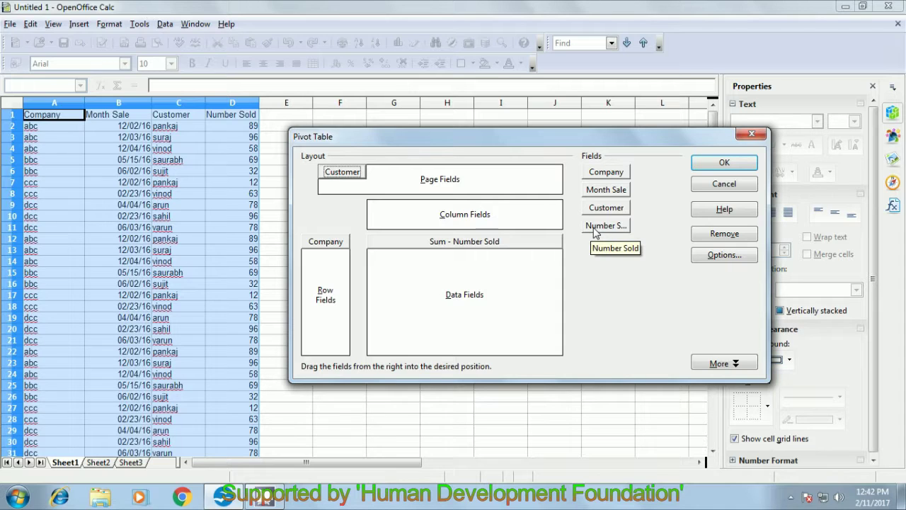
left_click(609, 194)
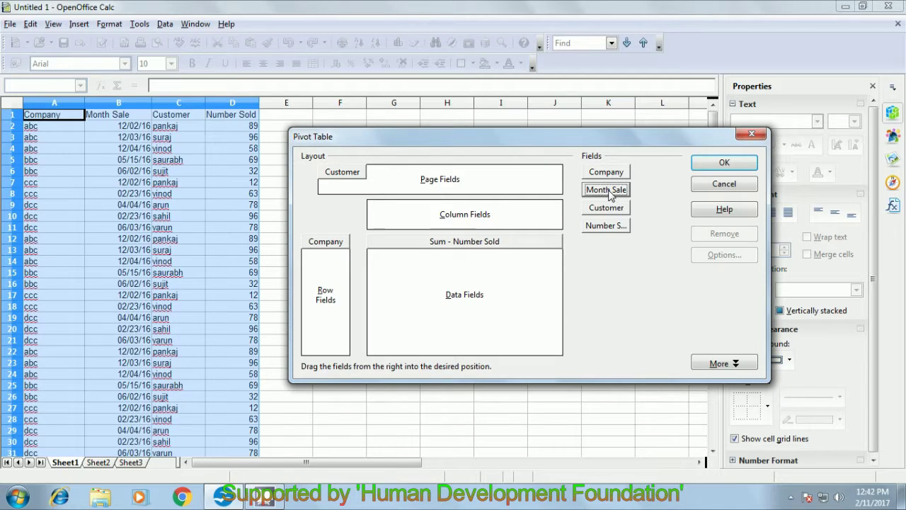
left_click_drag(609, 196, 462, 219)
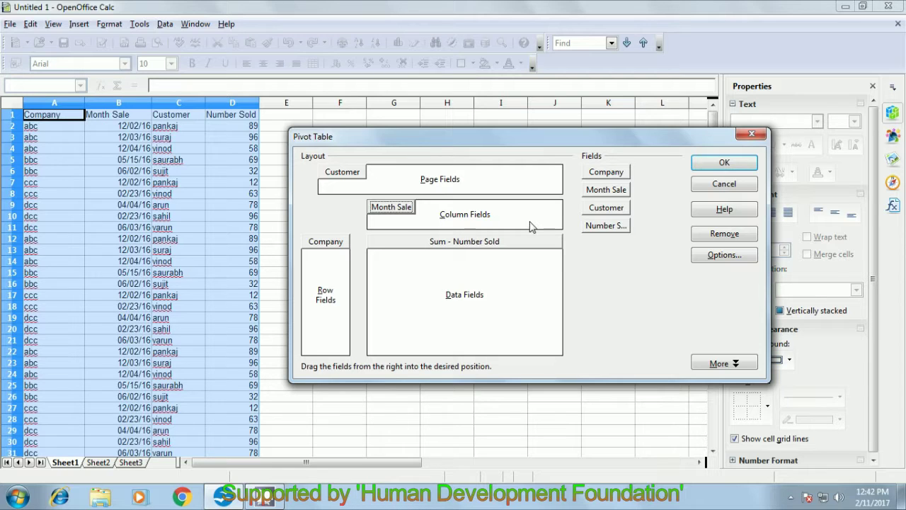
Generate the pivot table from the arranged layout and bring it into view below the sales data
left_click(714, 169)
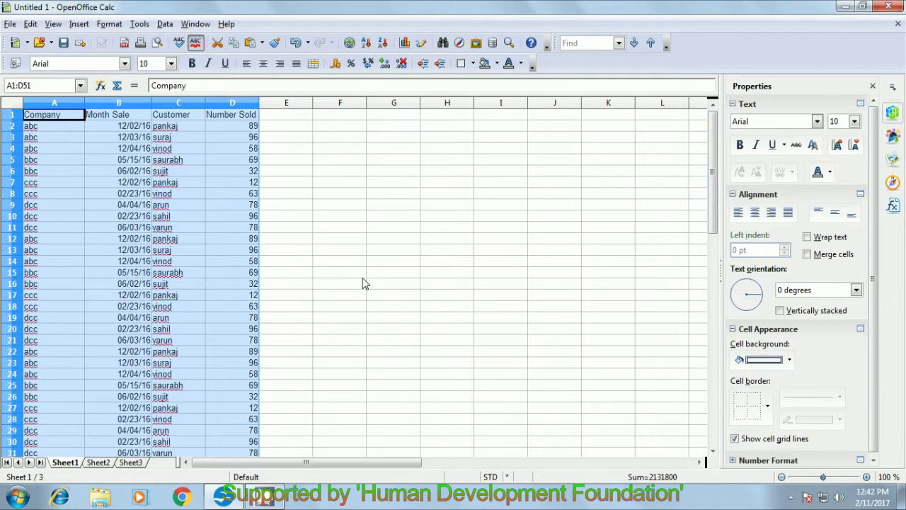
scroll(249, 333, "down", 11)
scroll(249, 332, "down", 6)
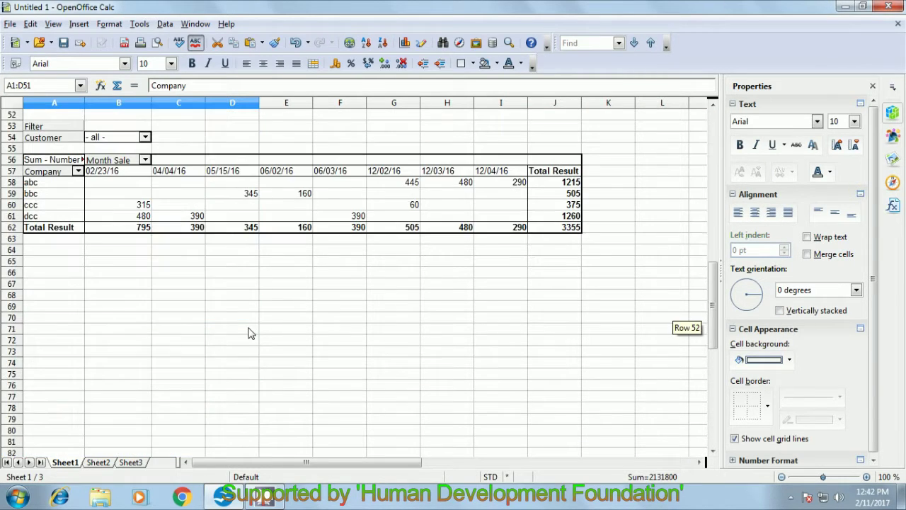
Examine the pivot table's Company filter entries, the Total Result column and the Month Sale date headings
scroll(249, 333, "up", 2)
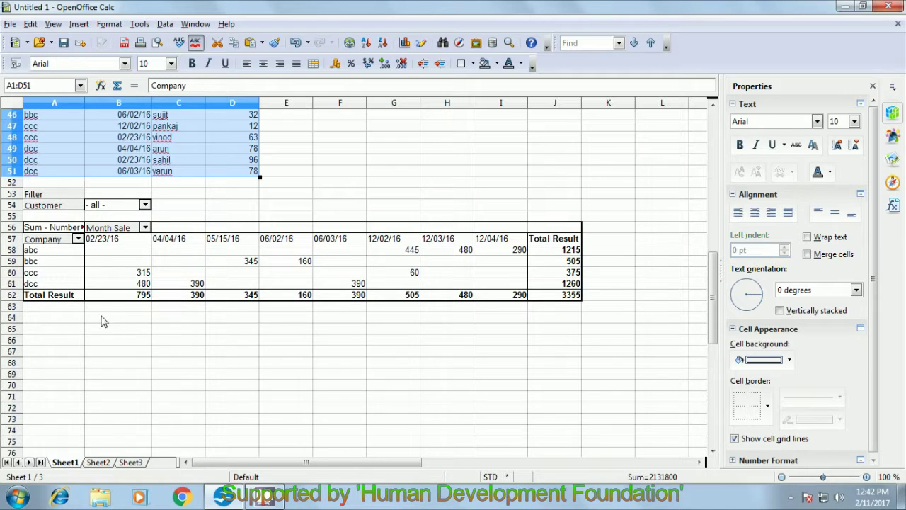
left_click(77, 239)
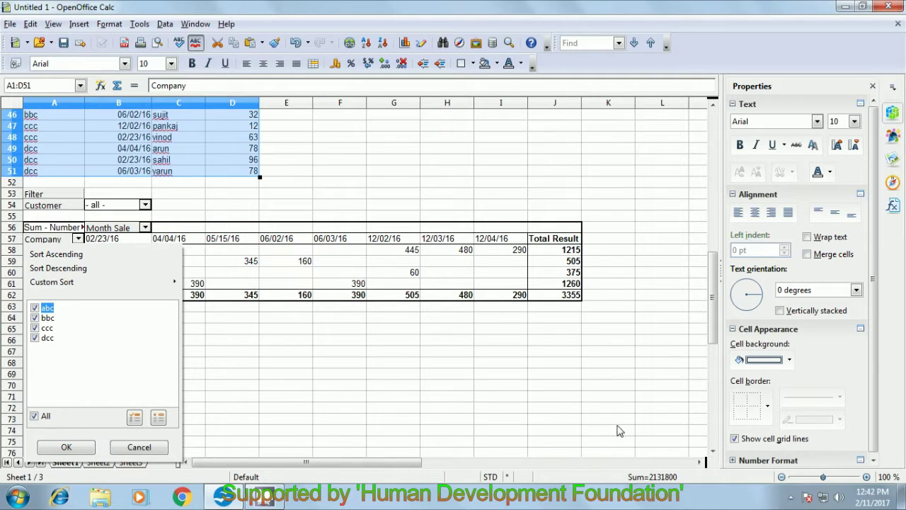
left_click(497, 402)
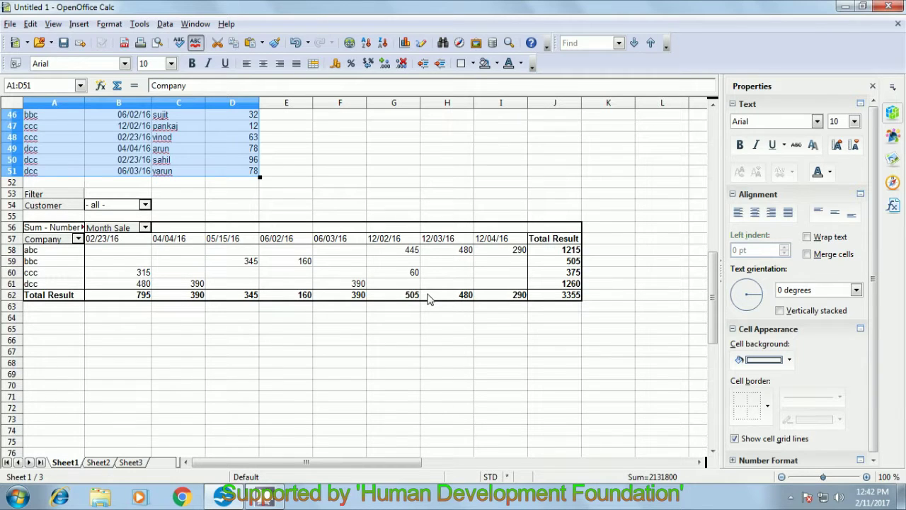
left_click_drag(571, 252, 570, 283)
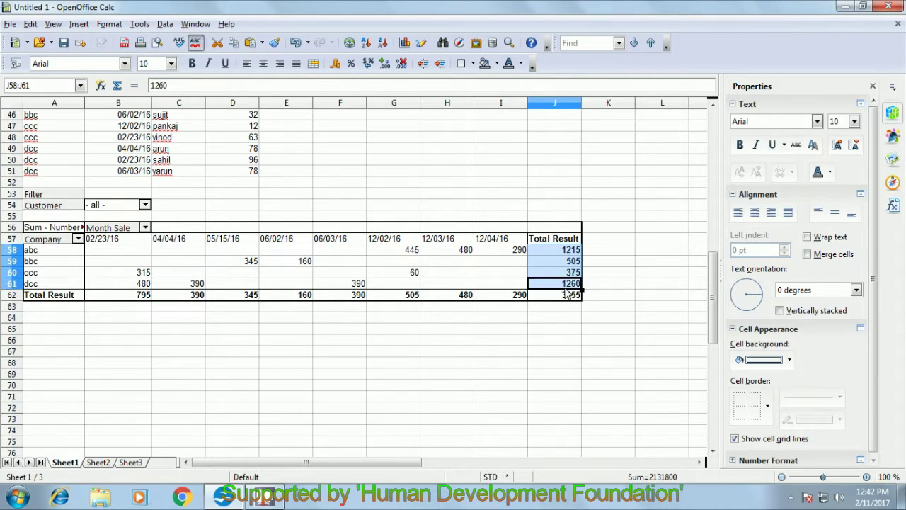
key("ctrl+b")
left_click(413, 332)
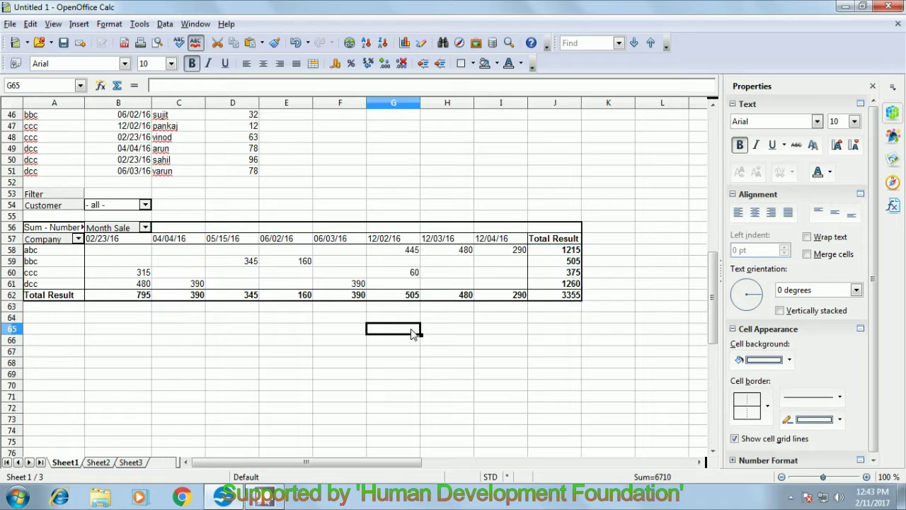
left_click(103, 244)
left_click(183, 245)
left_click(276, 245)
left_click(460, 245)
left_click(506, 245)
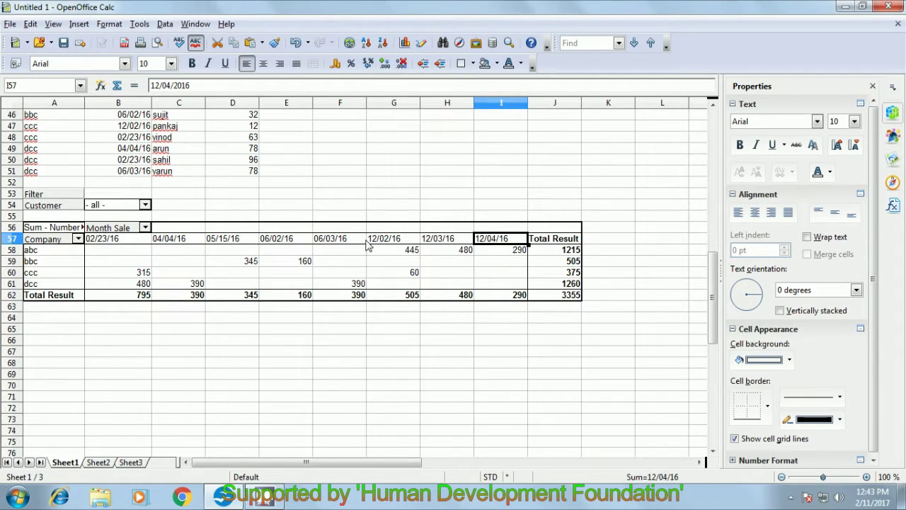
left_click(181, 333)
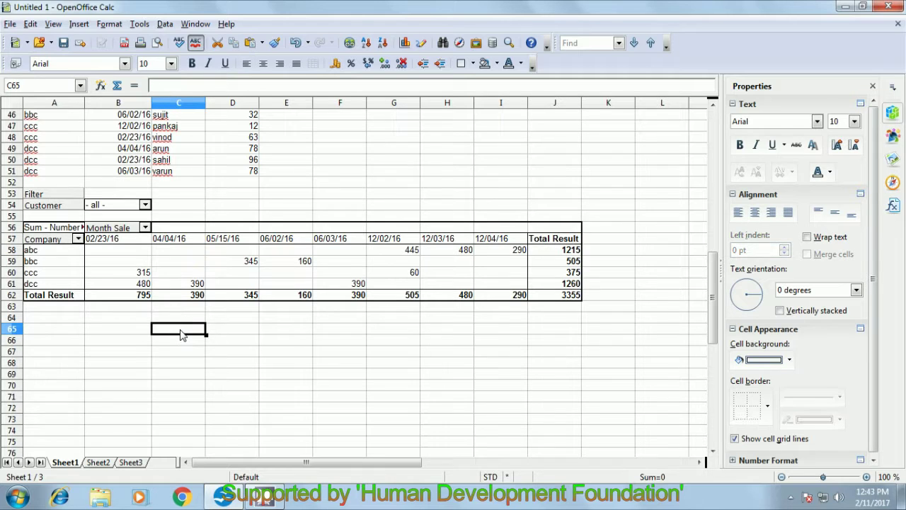
Filter the pivot table by the second individual customer in the Customer list, keeping all Month Sale dates included
left_click(144, 205)
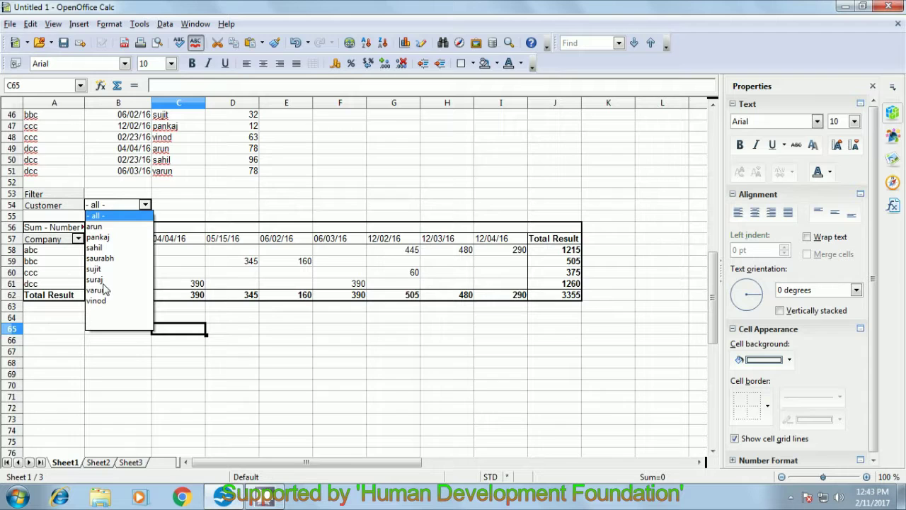
left_click(100, 238)
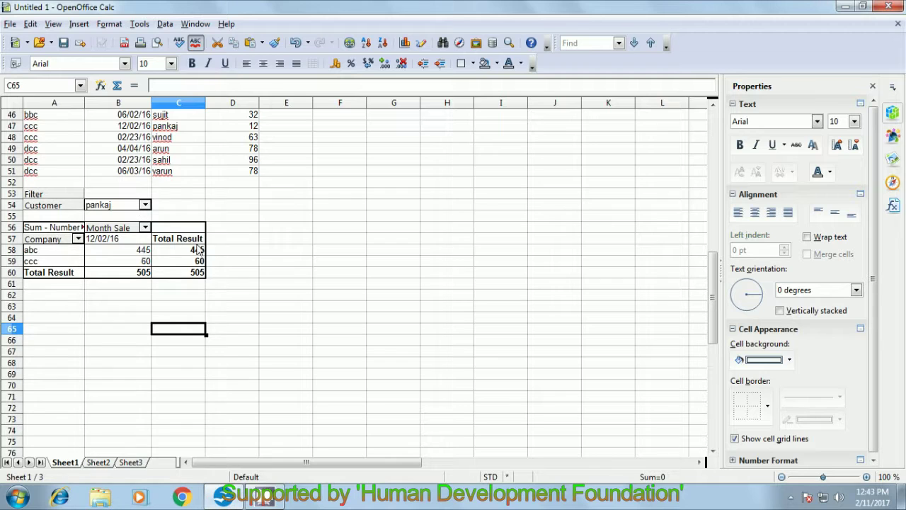
left_click(115, 242)
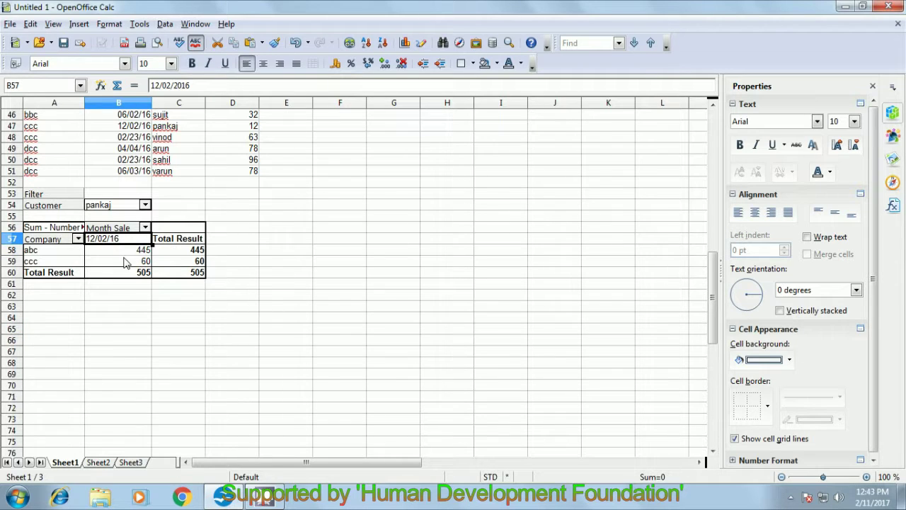
left_click(41, 252)
left_click(75, 264)
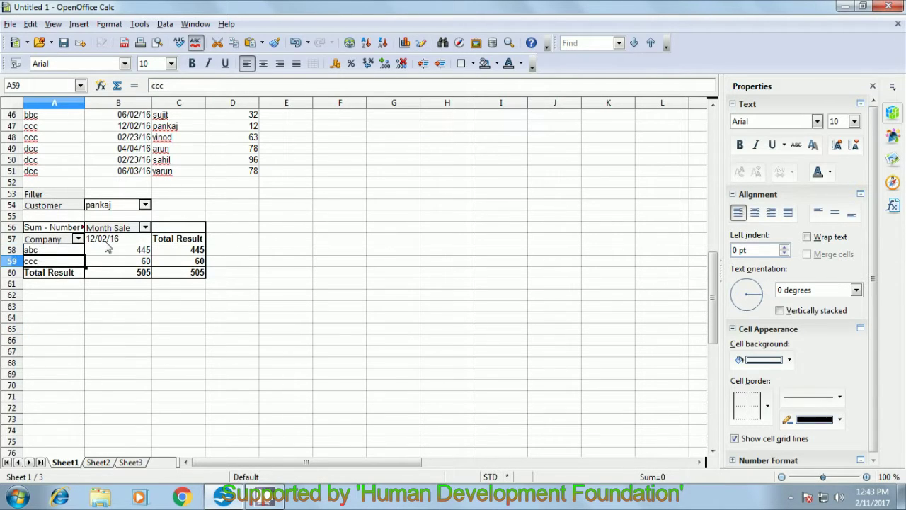
left_click(144, 227)
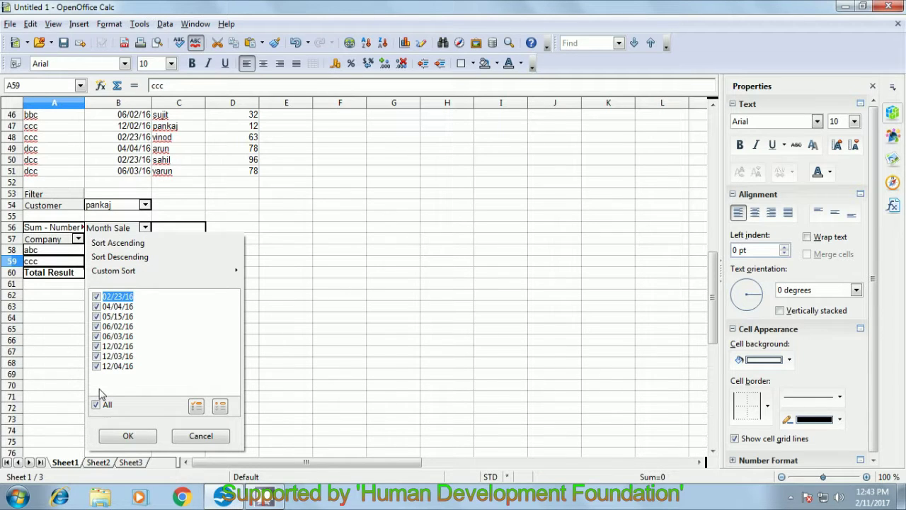
left_click(118, 439)
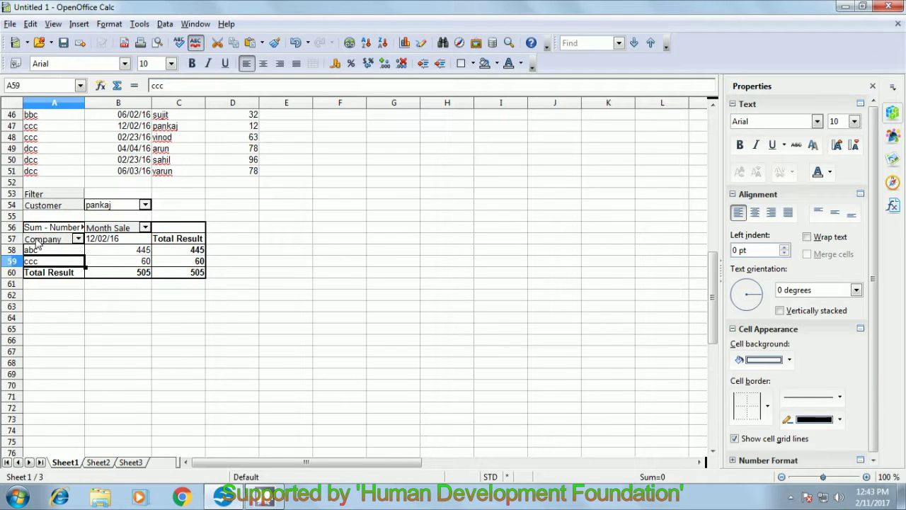
Restrict the pivot table's Company filter to abc only
left_click(78, 239)
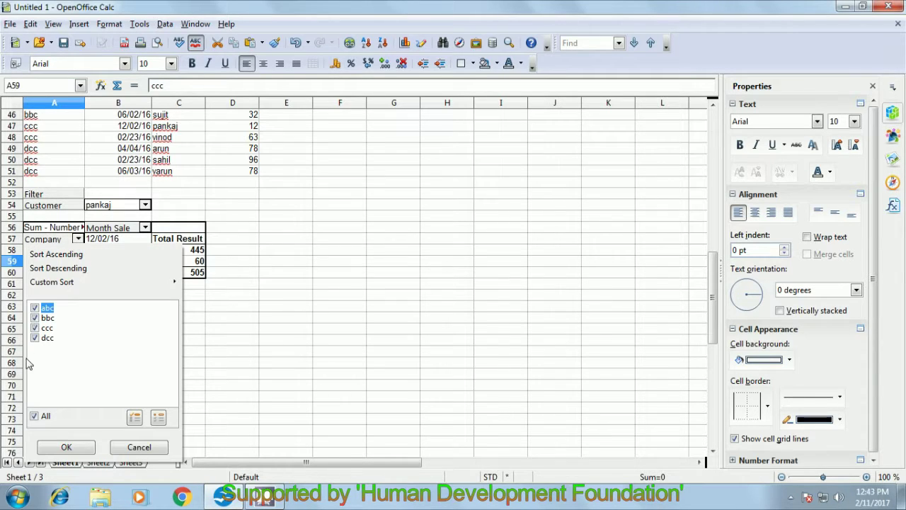
left_click(34, 416)
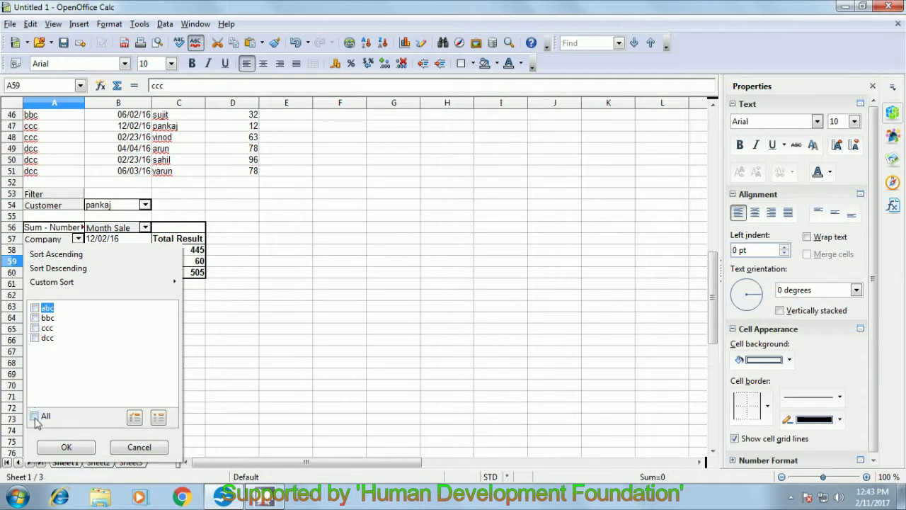
left_click(35, 310)
left_click(66, 447)
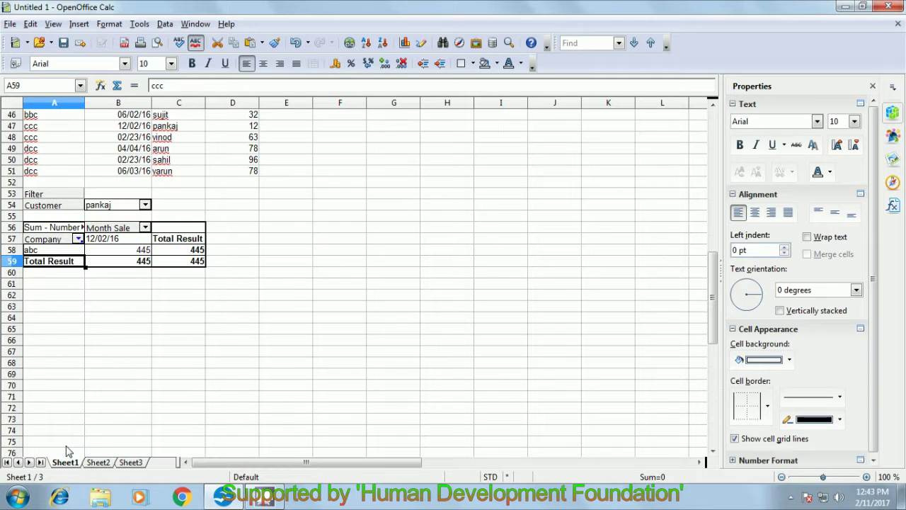
Restrict the pivot table's Month Sale filter to the date 02/23/16 only
left_click(145, 227)
left_click(96, 404)
left_click(97, 297)
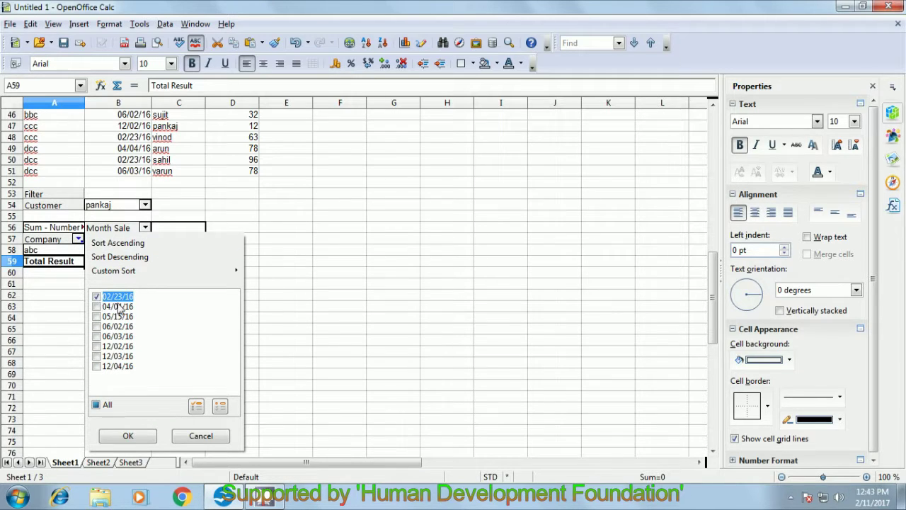
left_click(121, 436)
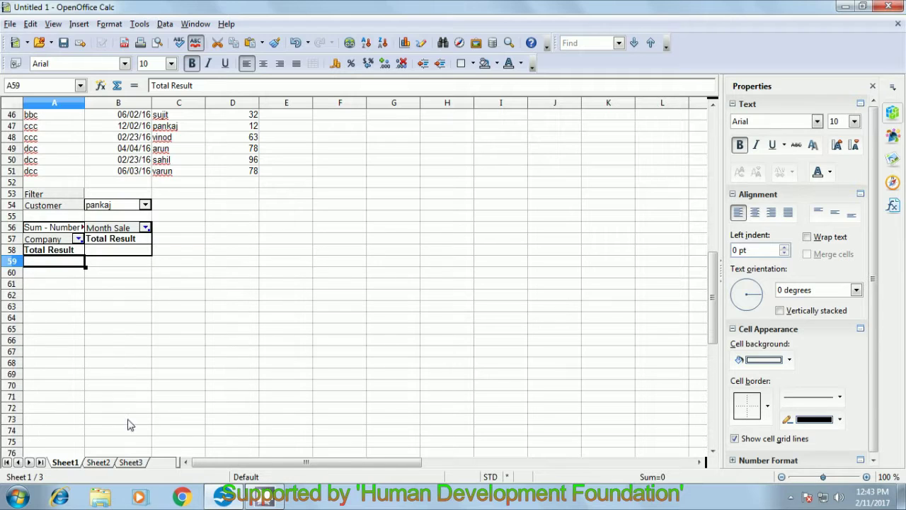
Include bbc, ccc and dcc again in the Company filter and restore all dates in the Month Sale filter
left_click(78, 240)
left_click(39, 318)
left_click(35, 327)
left_click(36, 339)
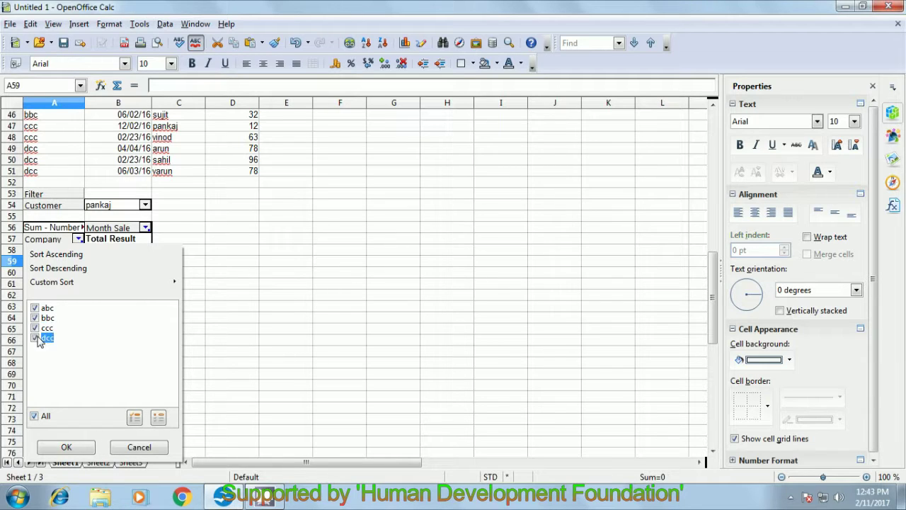
left_click(66, 448)
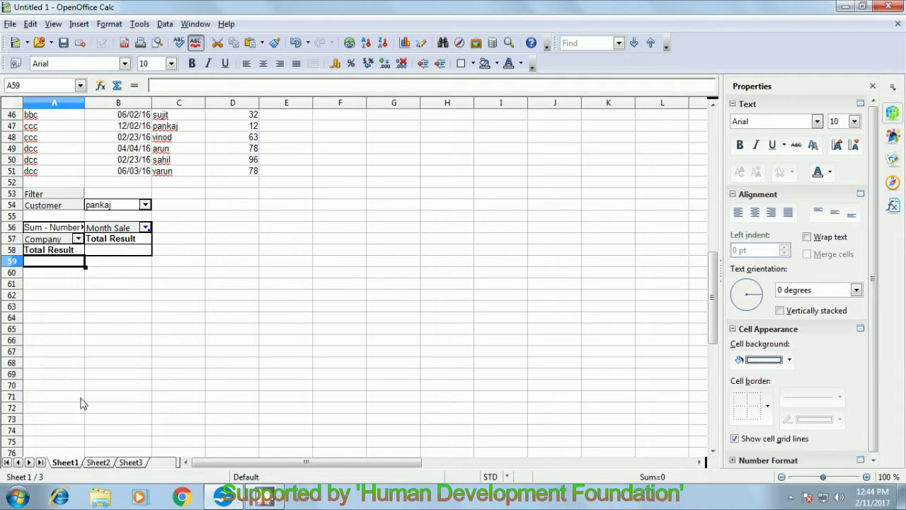
left_click(144, 228)
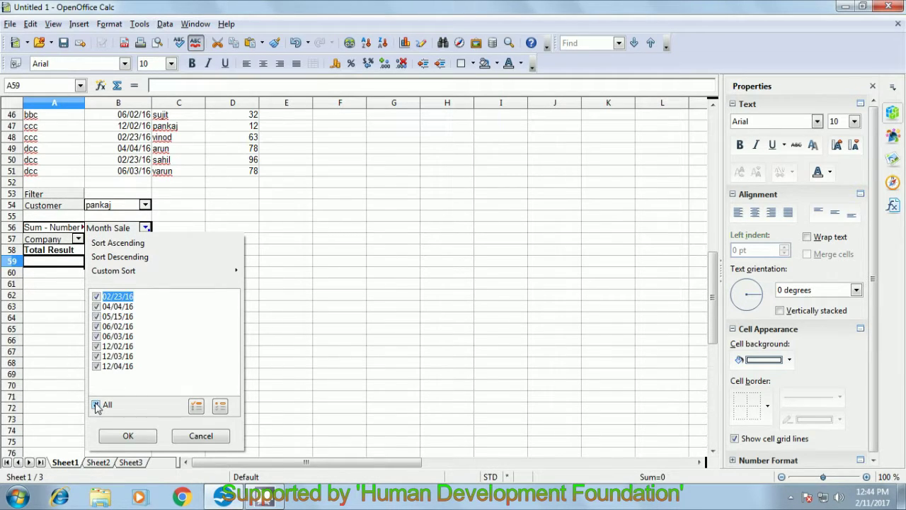
left_click(120, 437)
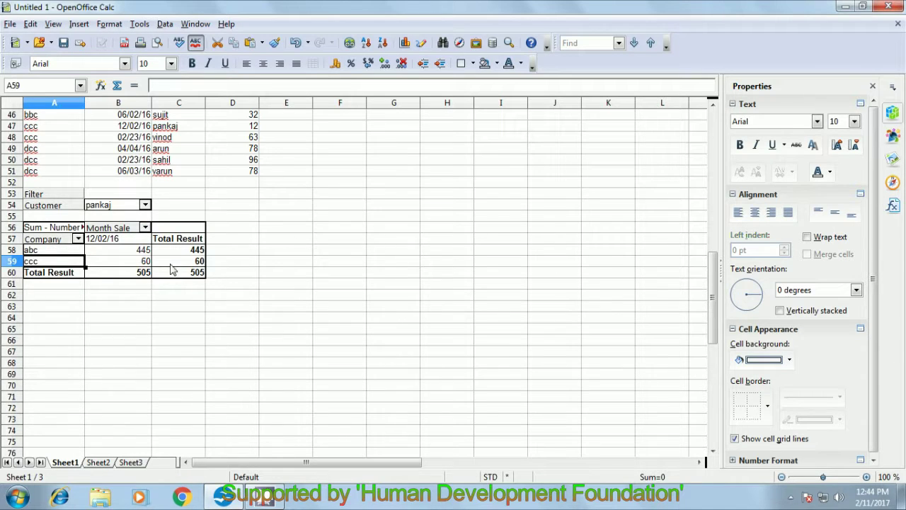
Filter the pivot table by the last customer in the Customer list, and reset the Customer filter to all
left_click(145, 204)
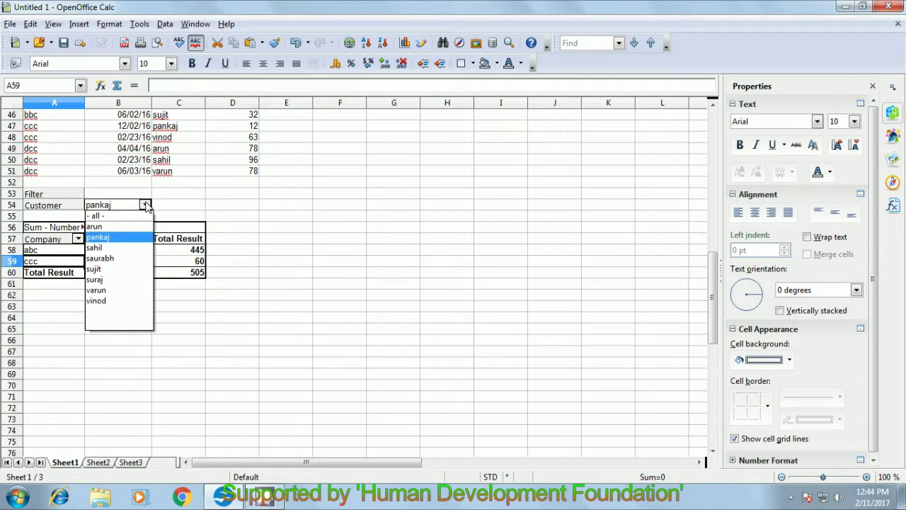
left_click(96, 301)
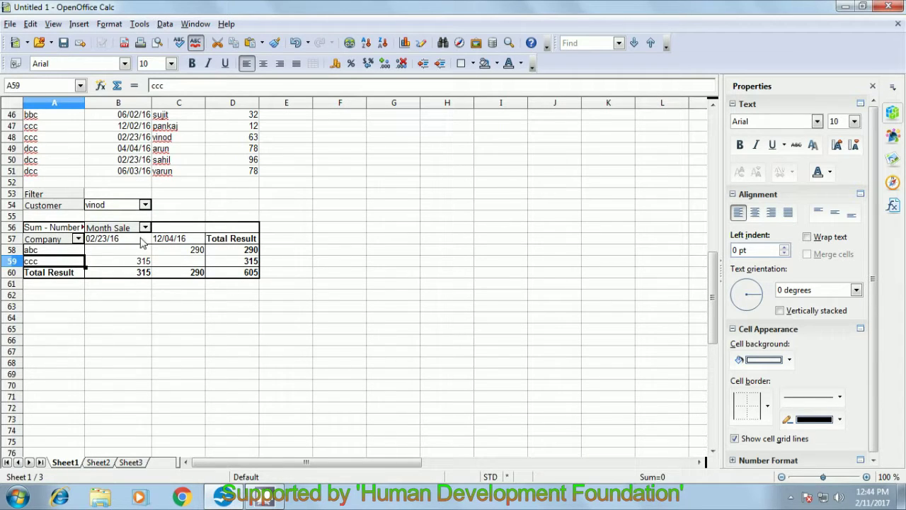
left_click(146, 206)
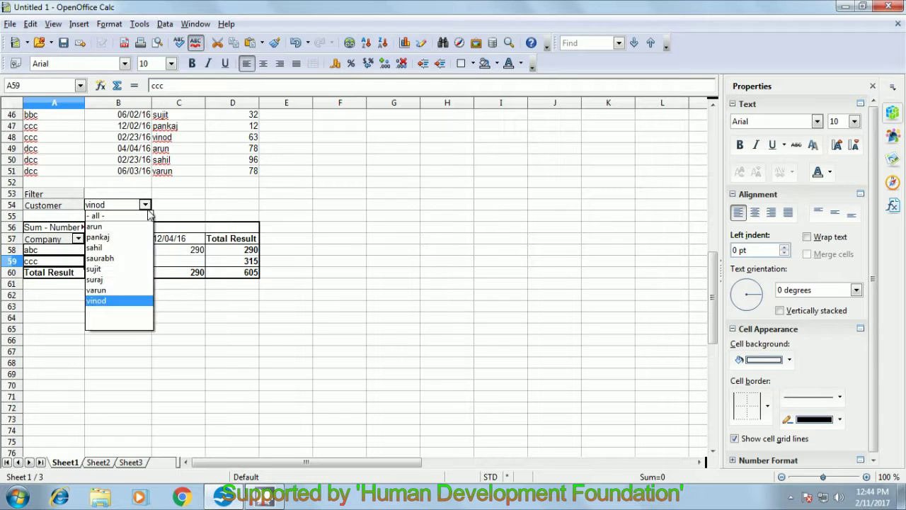
left_click(108, 216)
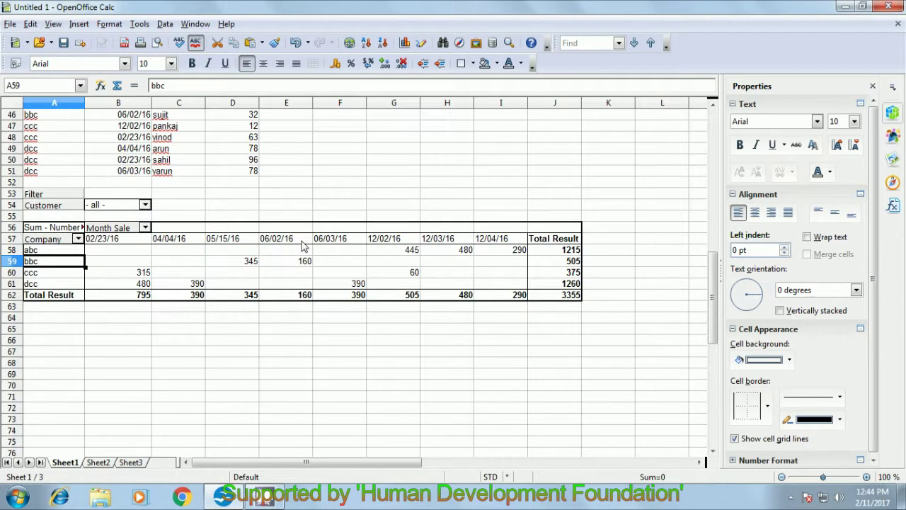
left_click(279, 345)
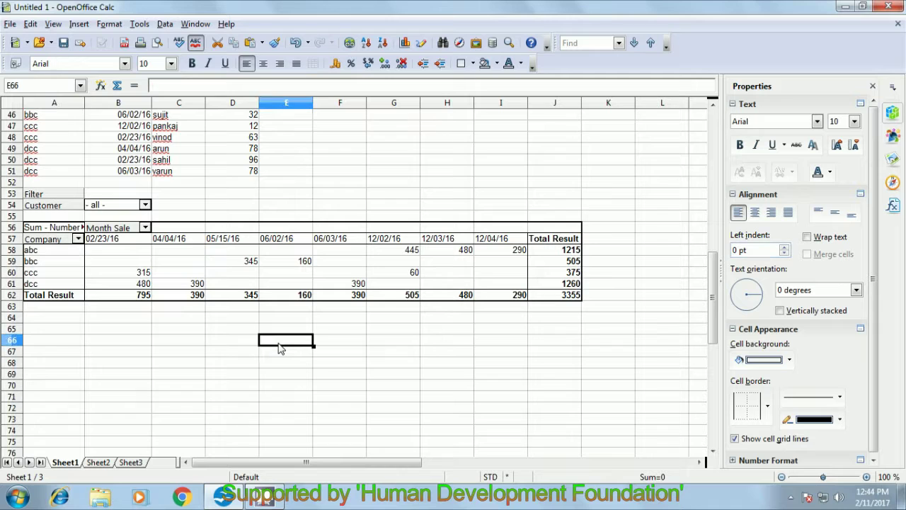
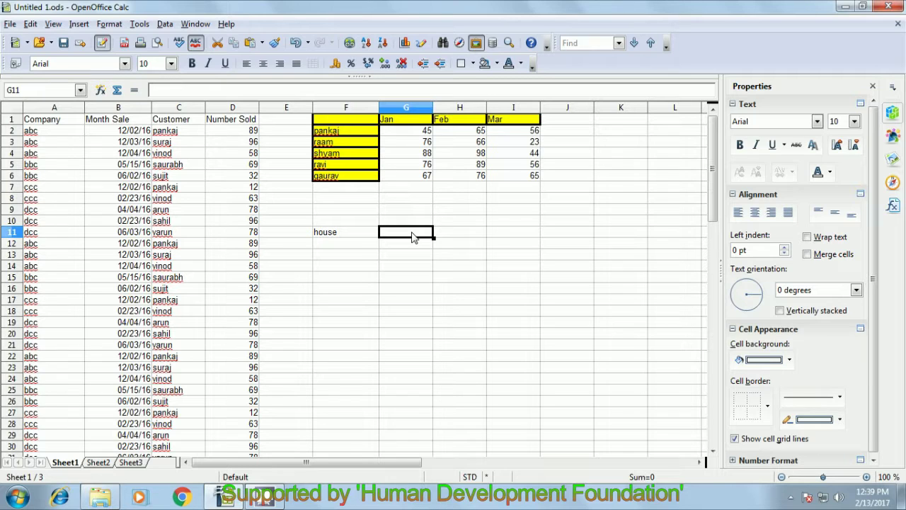
Widen column G slightly and enter 2500000 in G11 beside the house label
left_click_drag(433, 107, 453, 107)
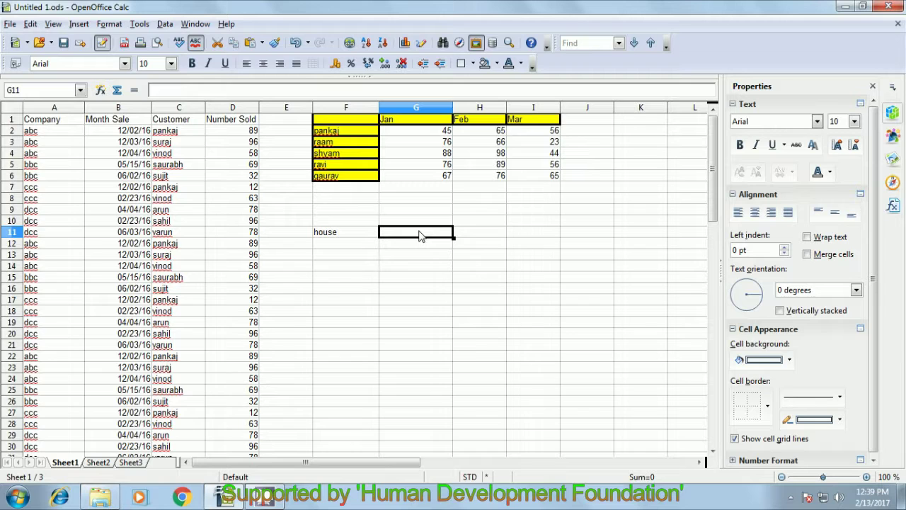
type("2")
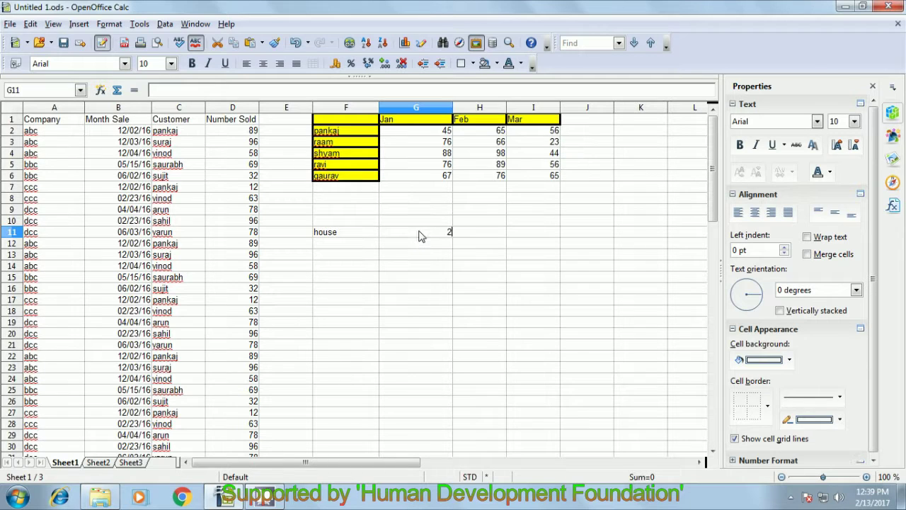
type("500000")
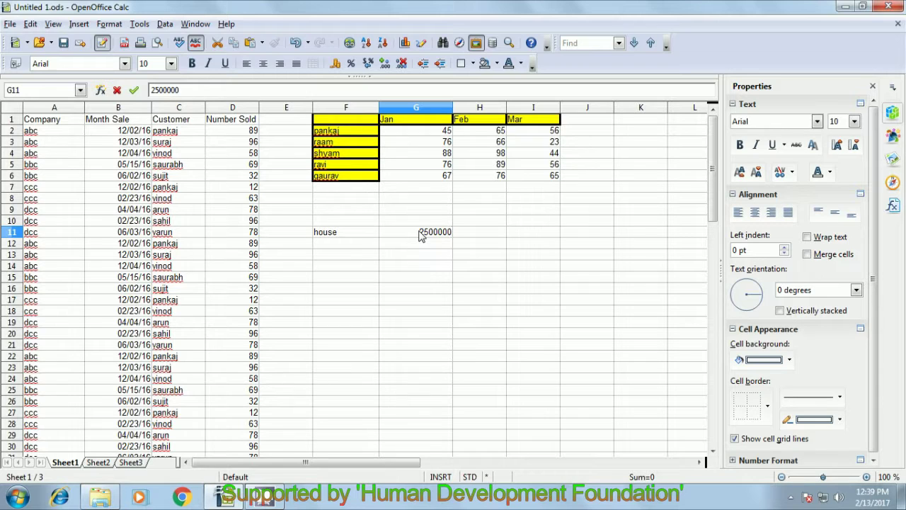
left_click(348, 235)
Add the label Years in F12 below house and enter 10 beside it in G12
left_click(348, 245)
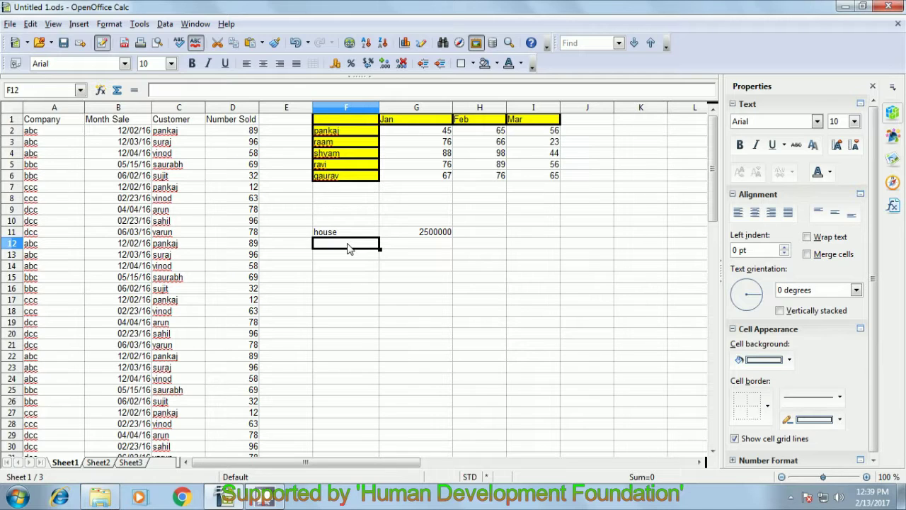
type("Years")
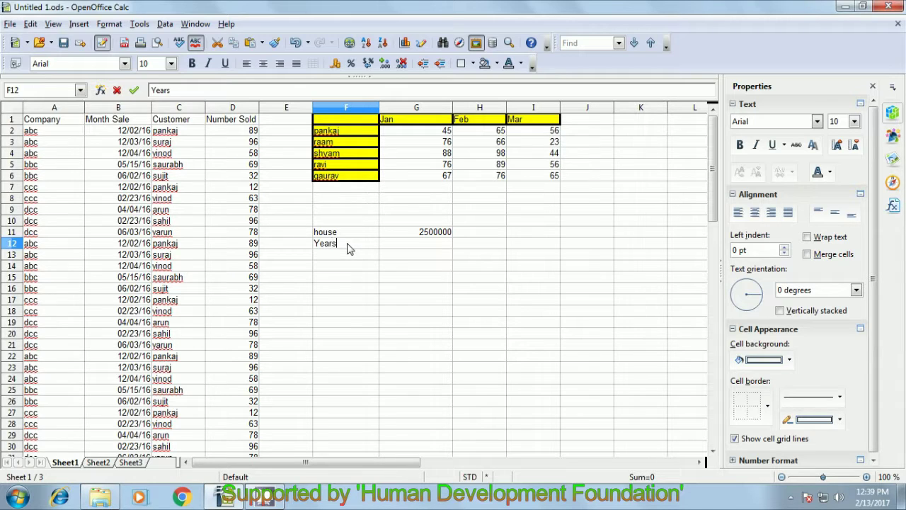
left_click(418, 246)
type("109")
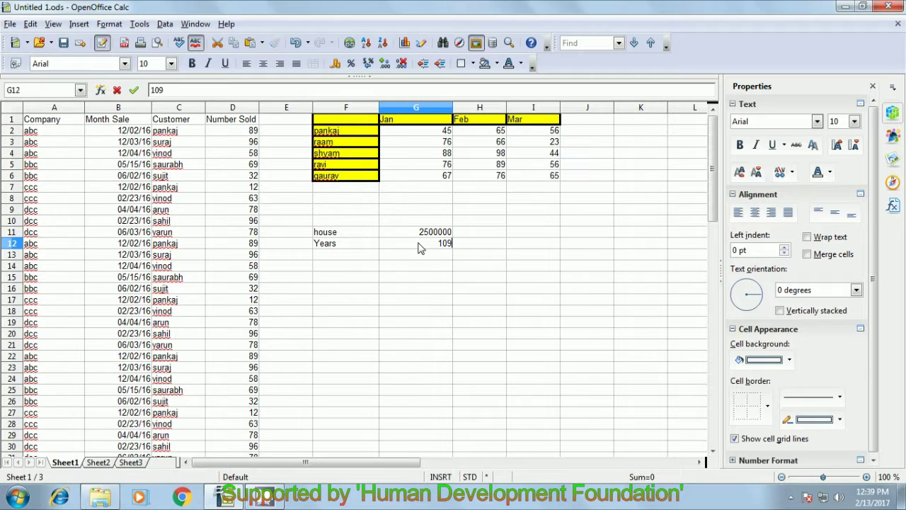
key("BackSpace")
left_click(353, 258)
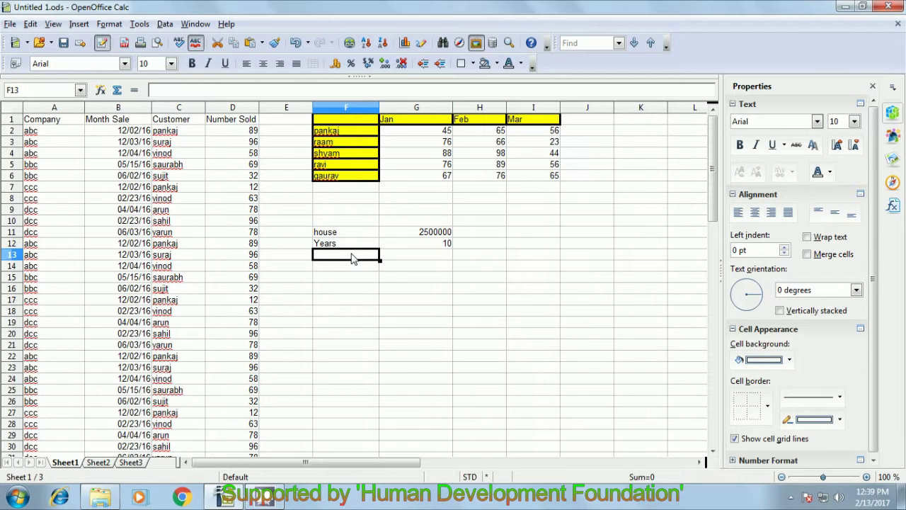
Add the label rate in F13 below Years and enter 9.8% beside it in G13
type("rate")
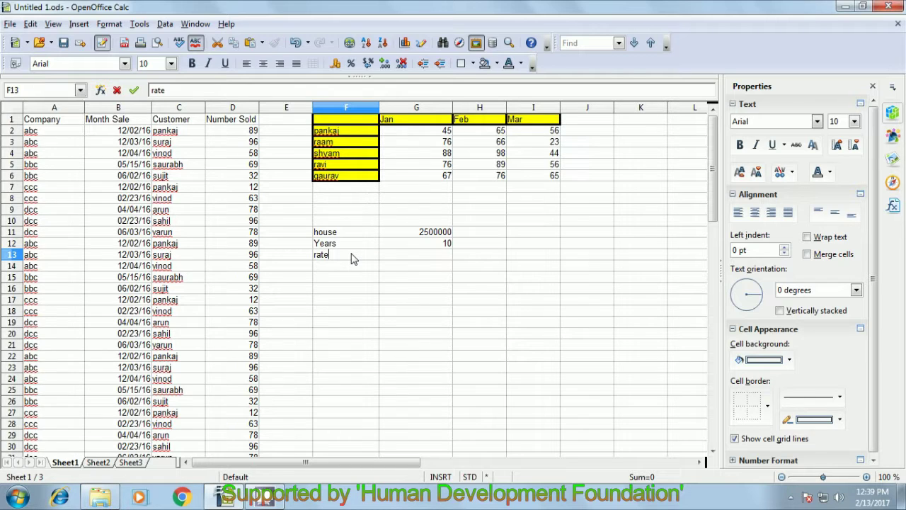
left_click(426, 261)
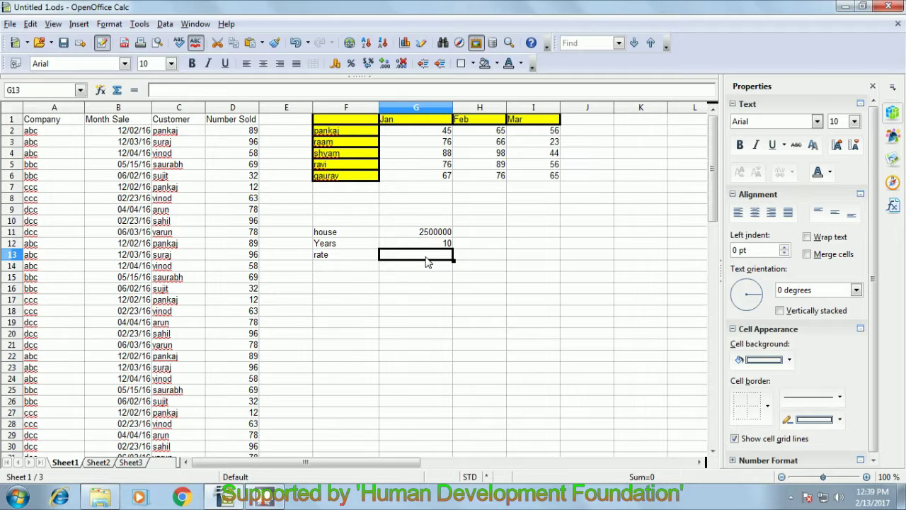
type("9")
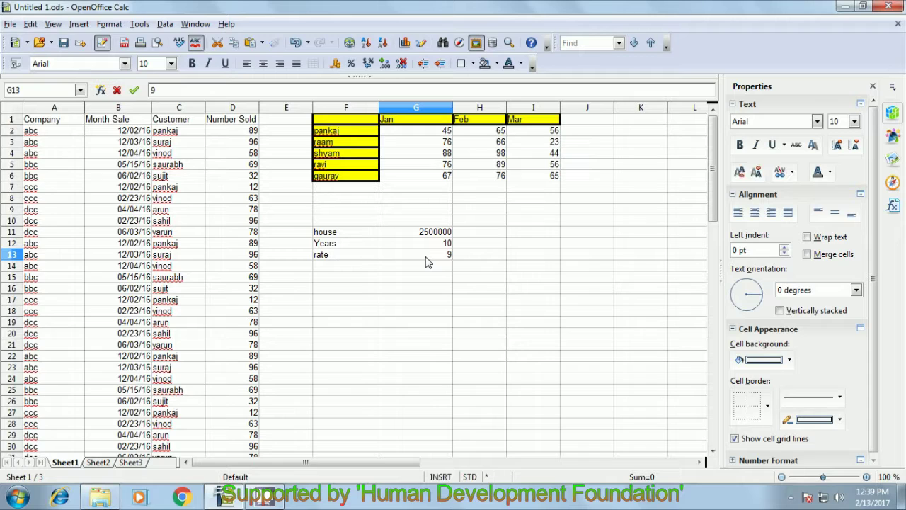
type(".8%")
key("Return")
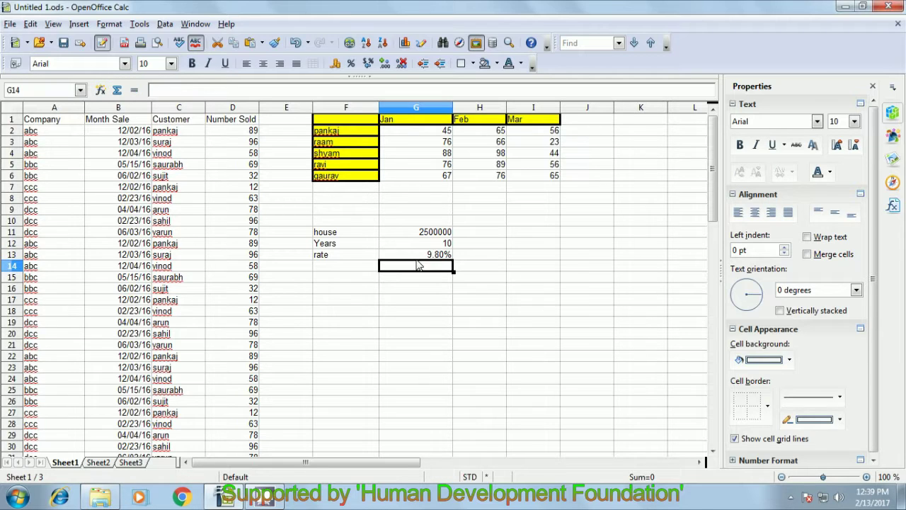
Add the label Monthly payment in F14 and widen column F slightly to fit it
left_click(343, 259)
left_click(339, 273)
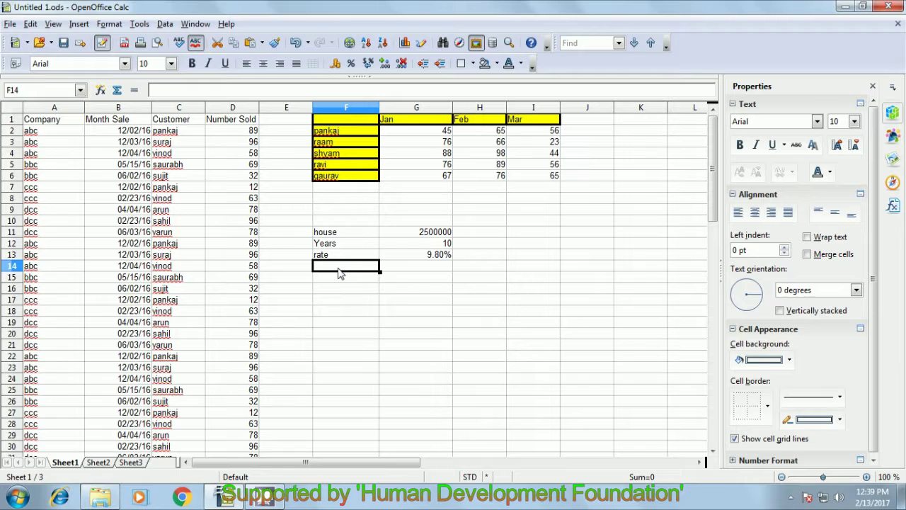
type("Monthly payment")
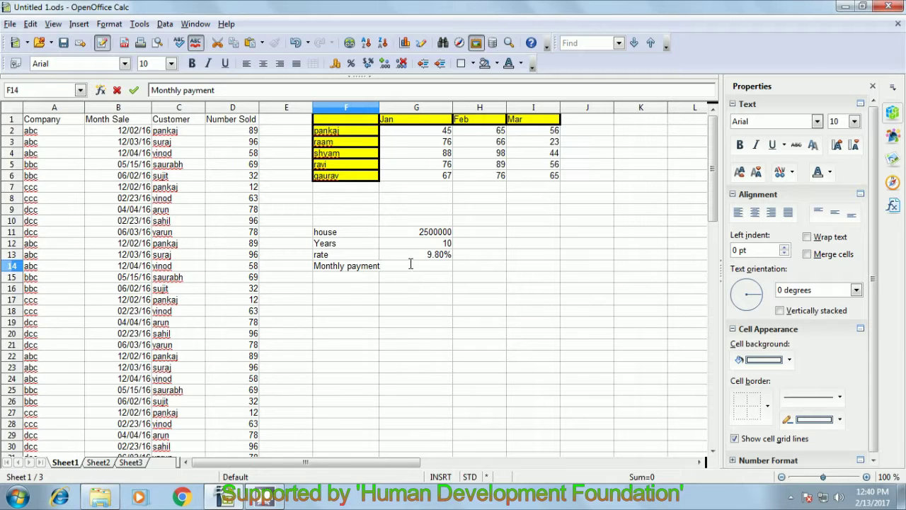
key("Return")
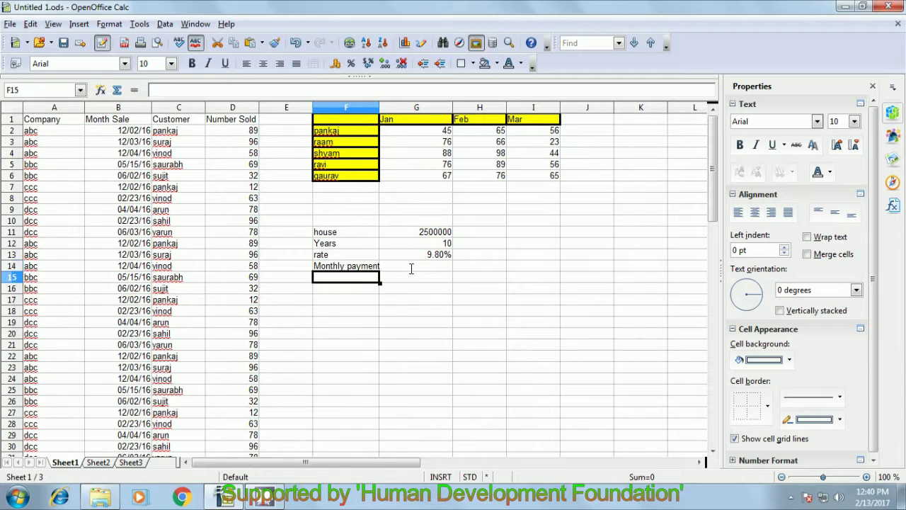
left_click_drag(380, 108, 385, 108)
Calculate the monthly loan payment in G15 with the formula =pmt(G13/12;G12*12;-G11)
left_click(428, 283)
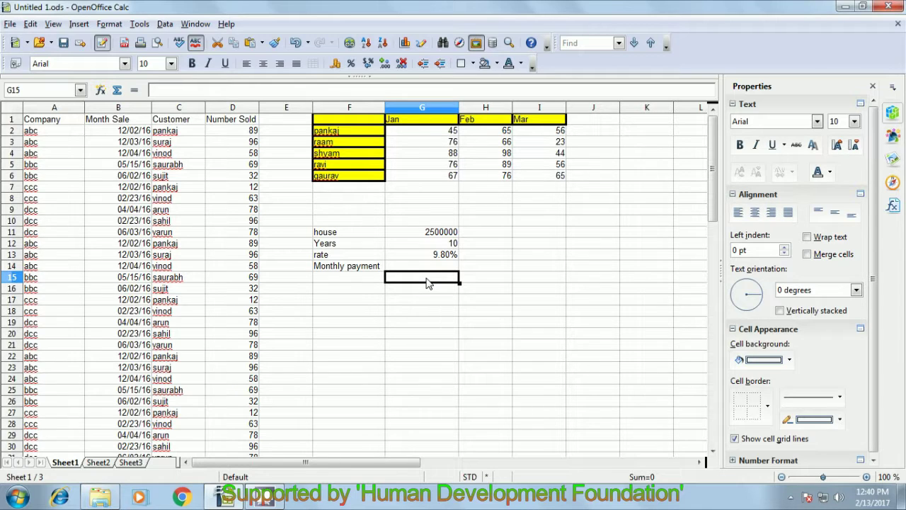
type("=pmt")
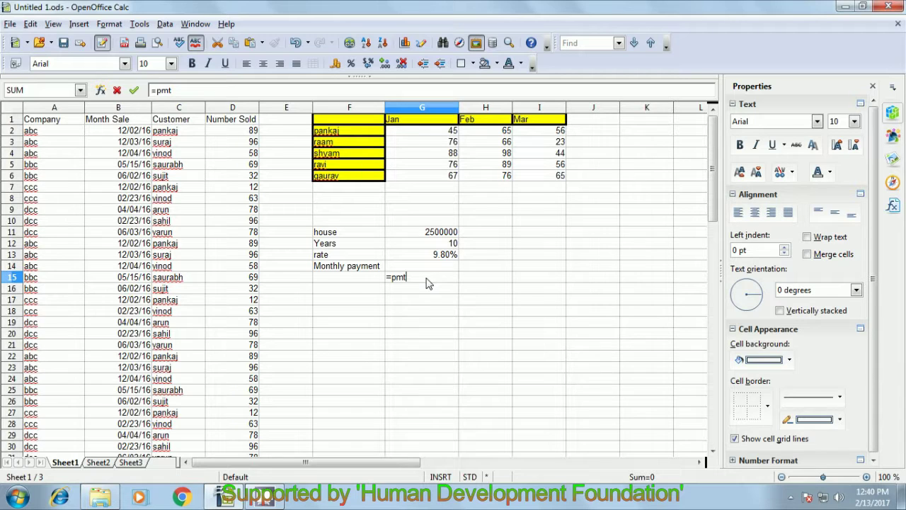
type("(")
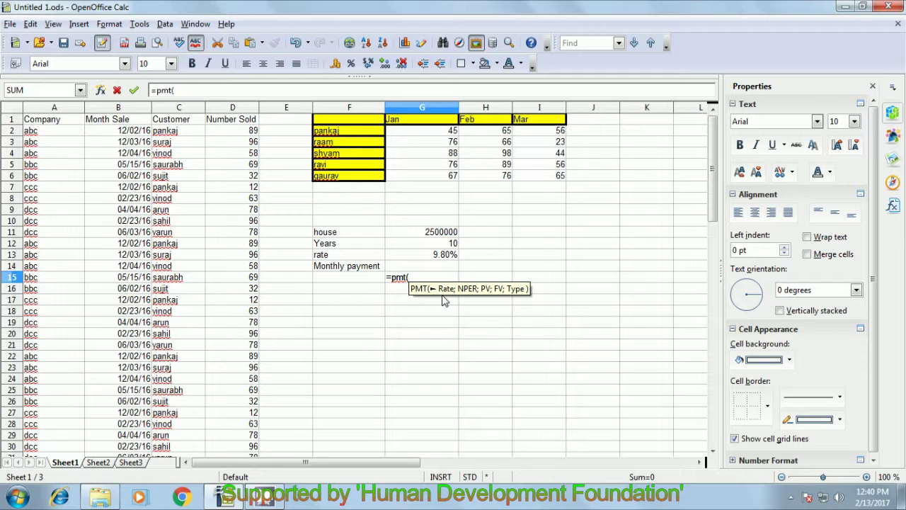
left_click(444, 259)
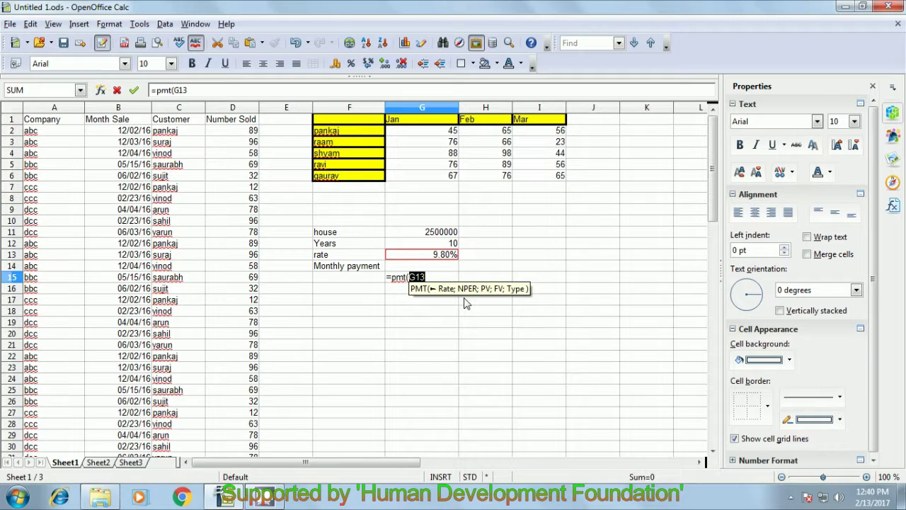
type("/12")
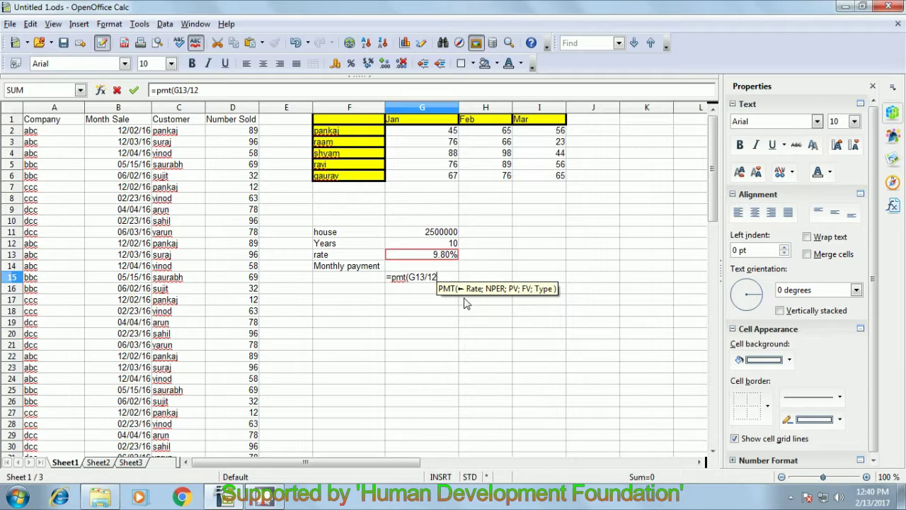
type(";")
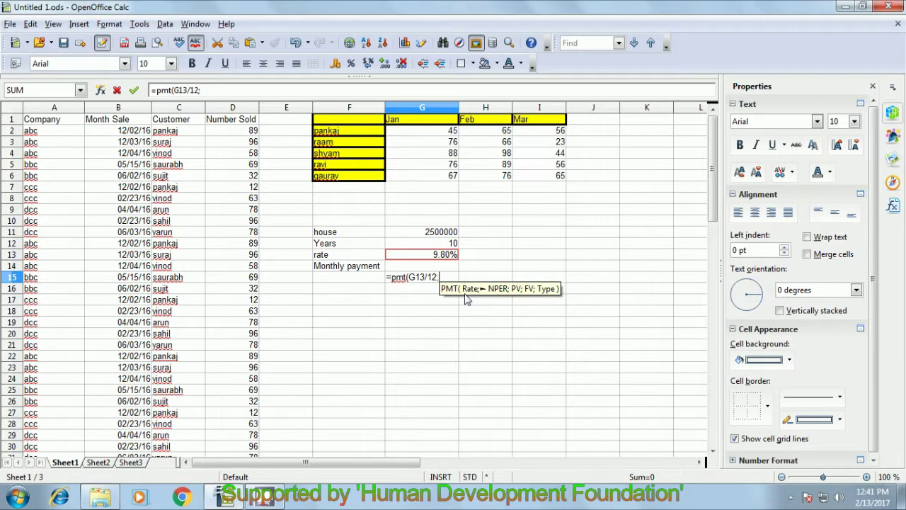
left_click(444, 245)
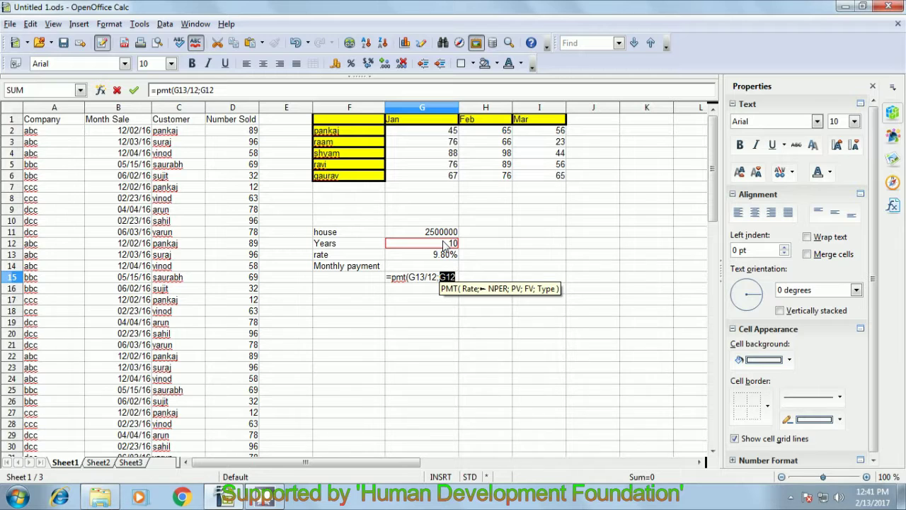
type("*12")
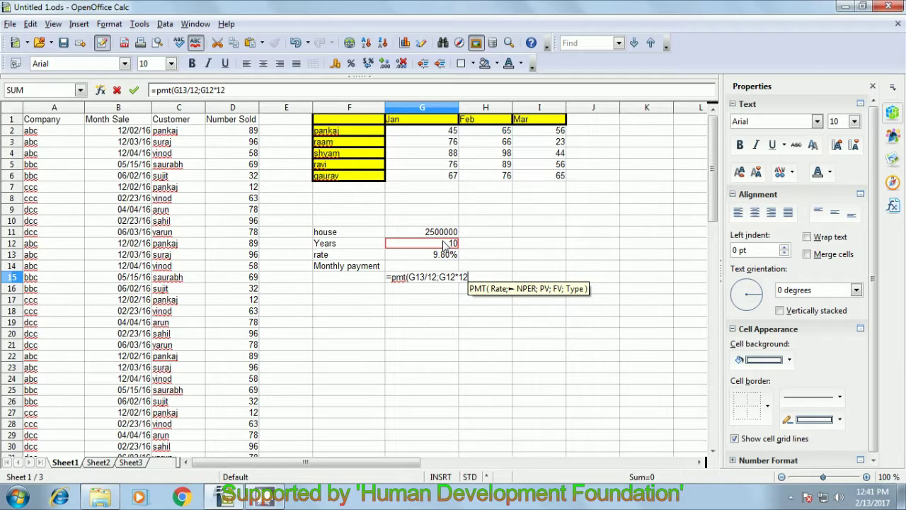
type(";")
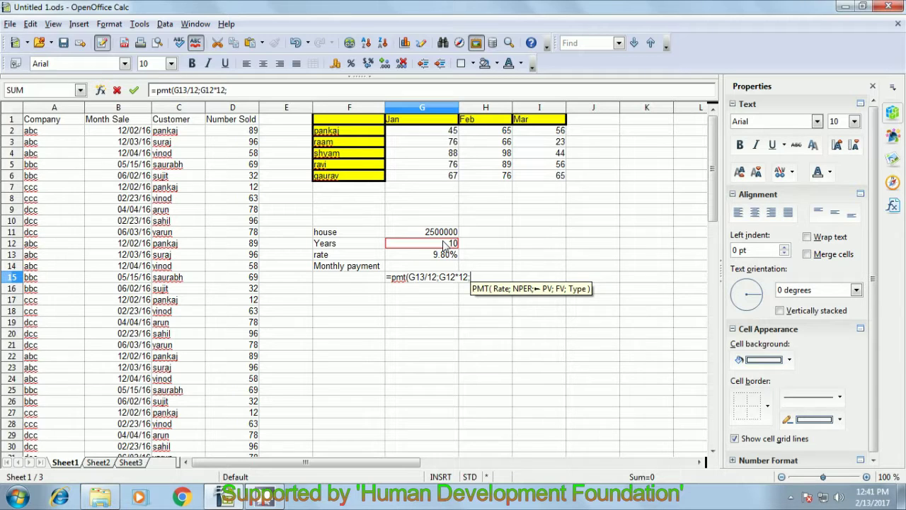
type("-")
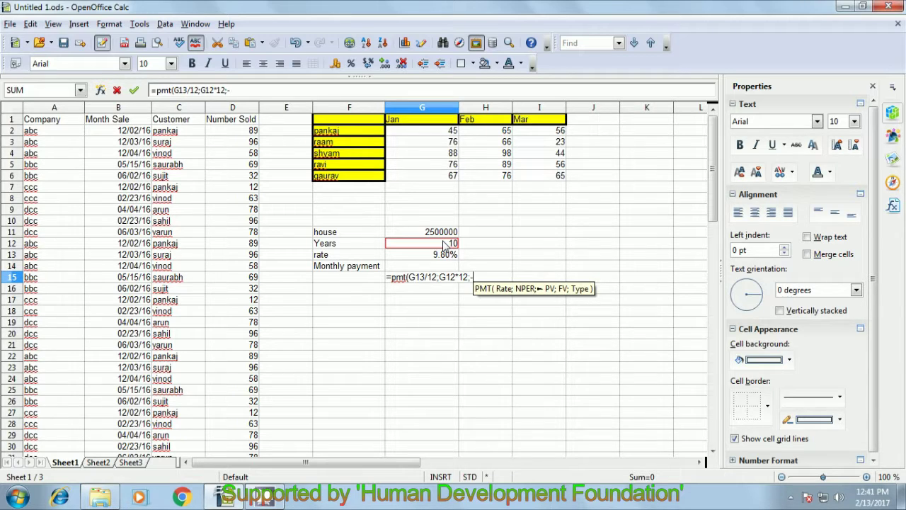
left_click(446, 231)
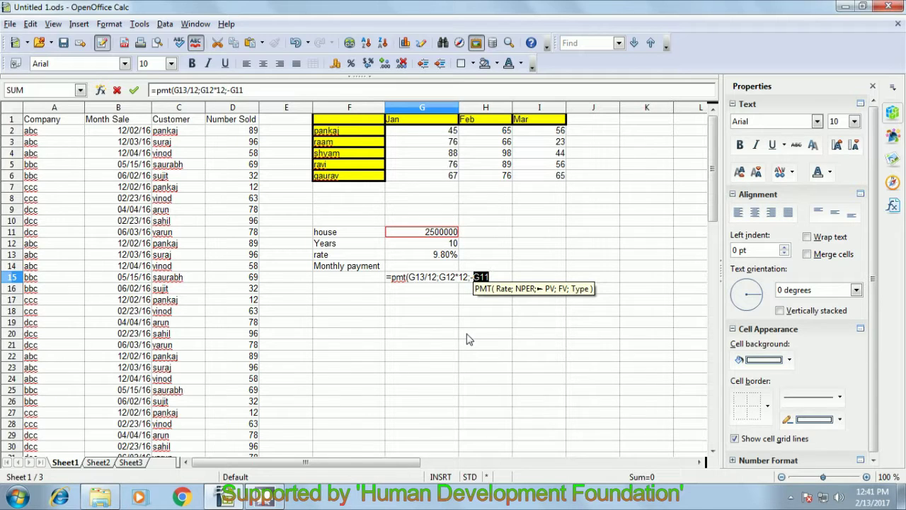
type(")")
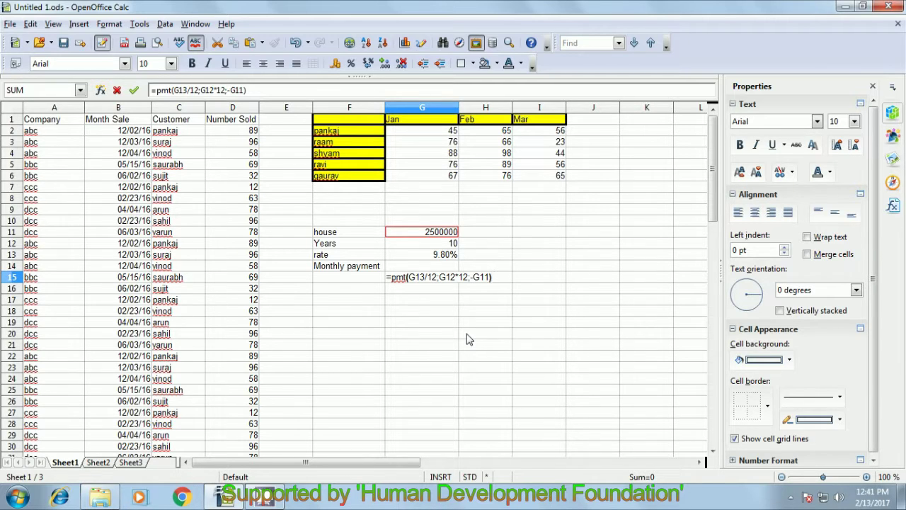
key("Return")
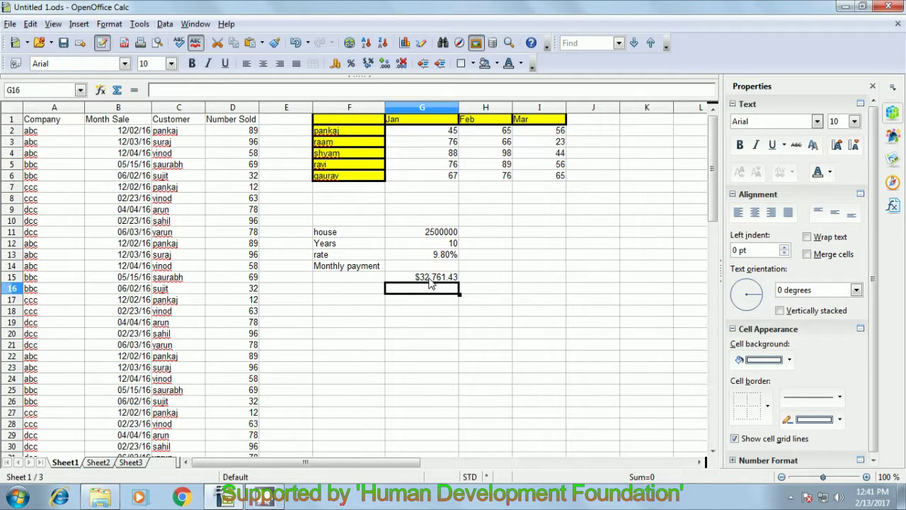
Calculate the interest payment for period 1 in G15 with the formula =ipmt(G13/12;1;G12;G11;1)
left_click(429, 281)
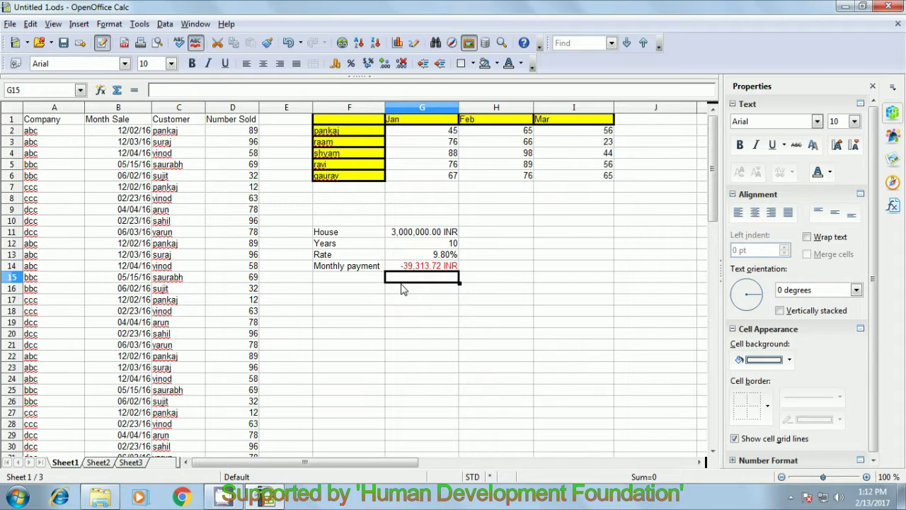
type("=ipmt")
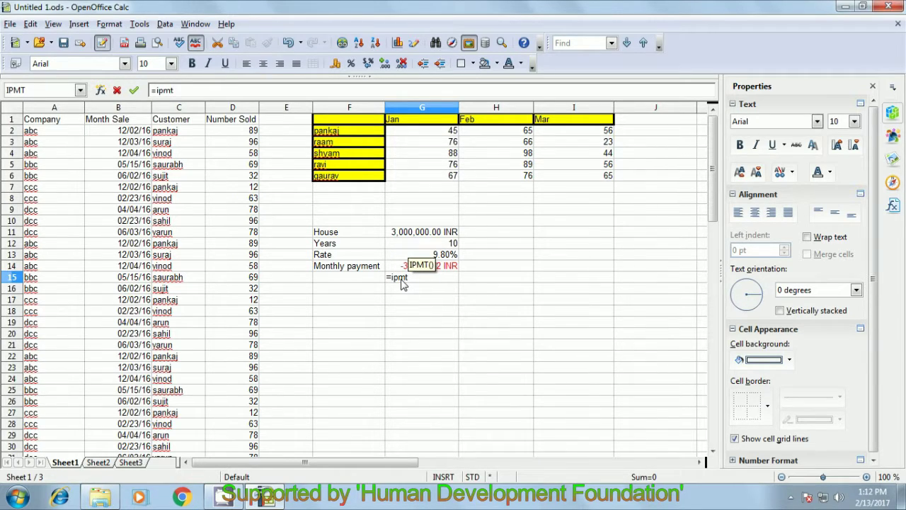
type("(")
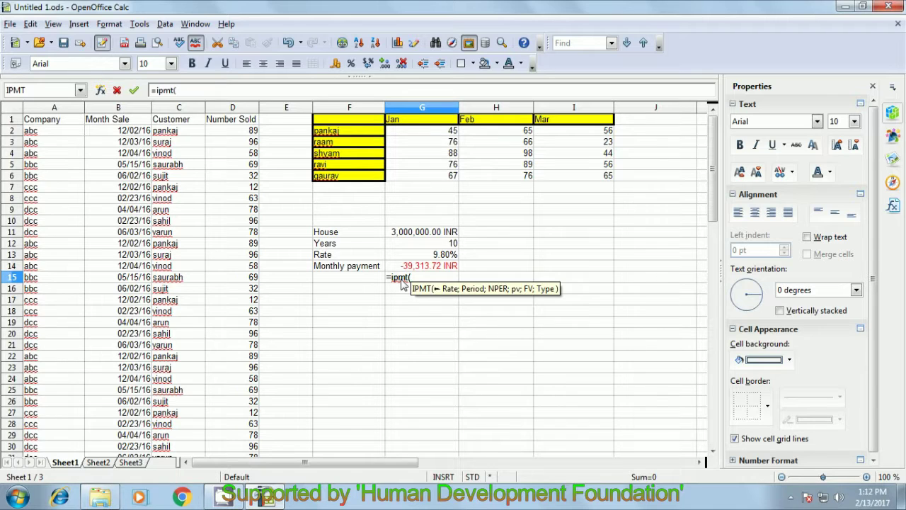
left_click(433, 257)
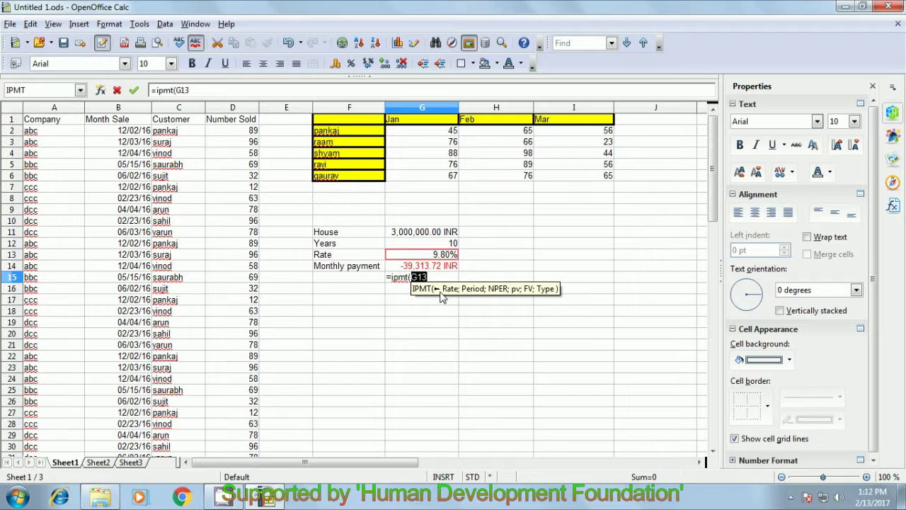
type("/12")
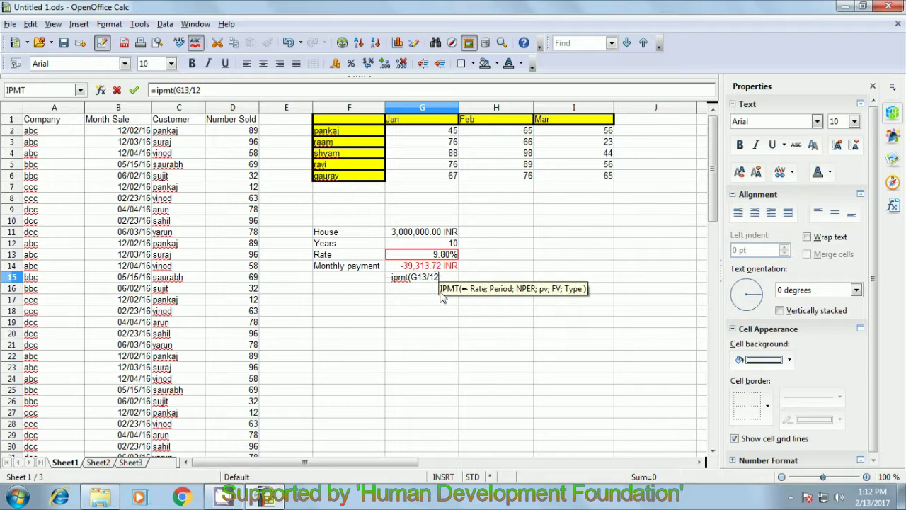
type(";")
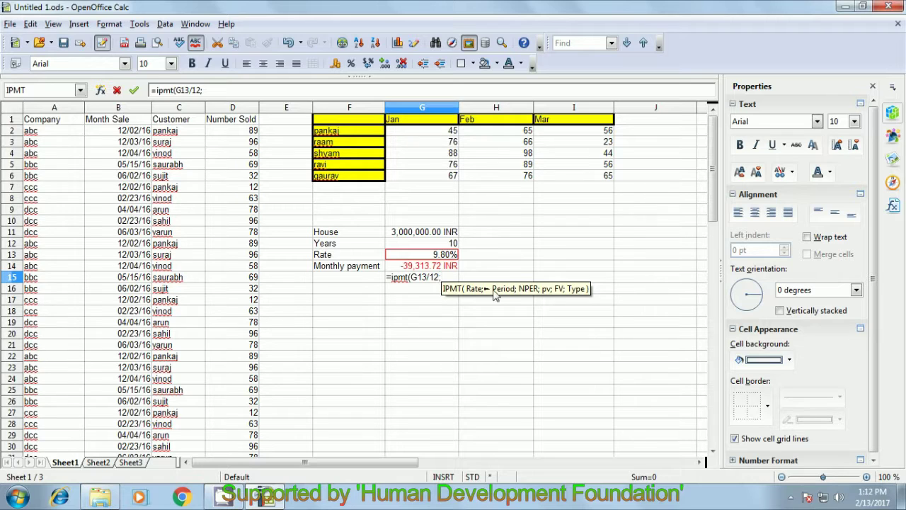
type("1;")
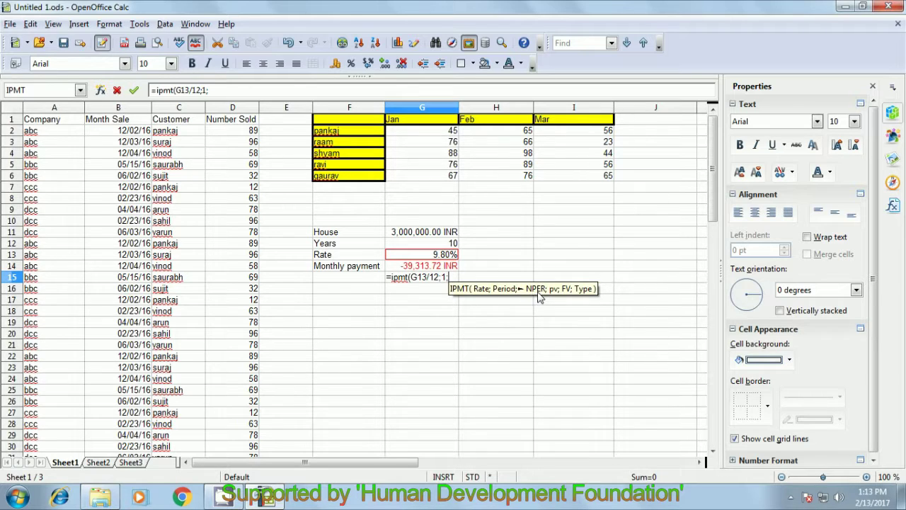
left_click(454, 244)
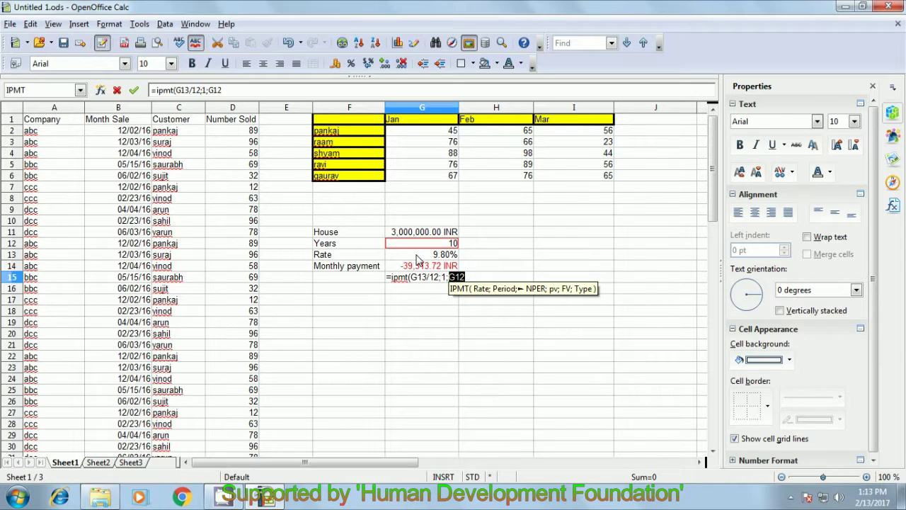
type(";")
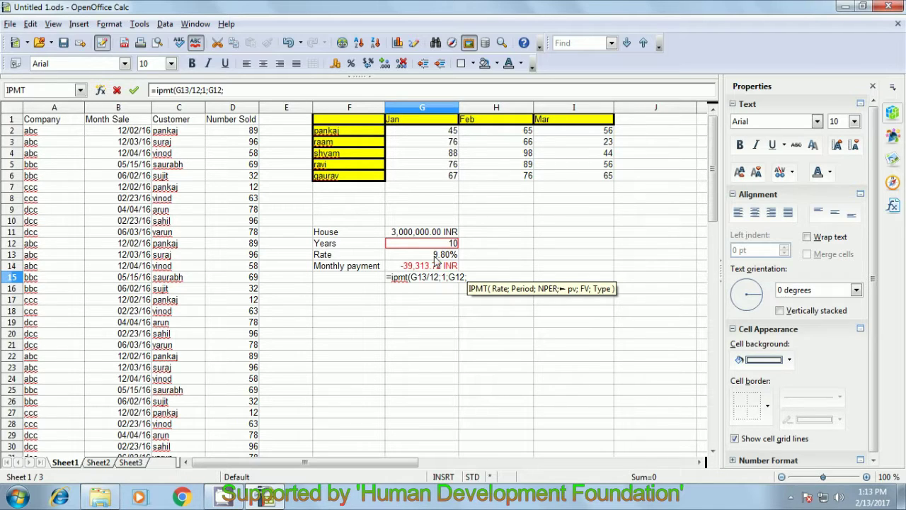
left_click(439, 235)
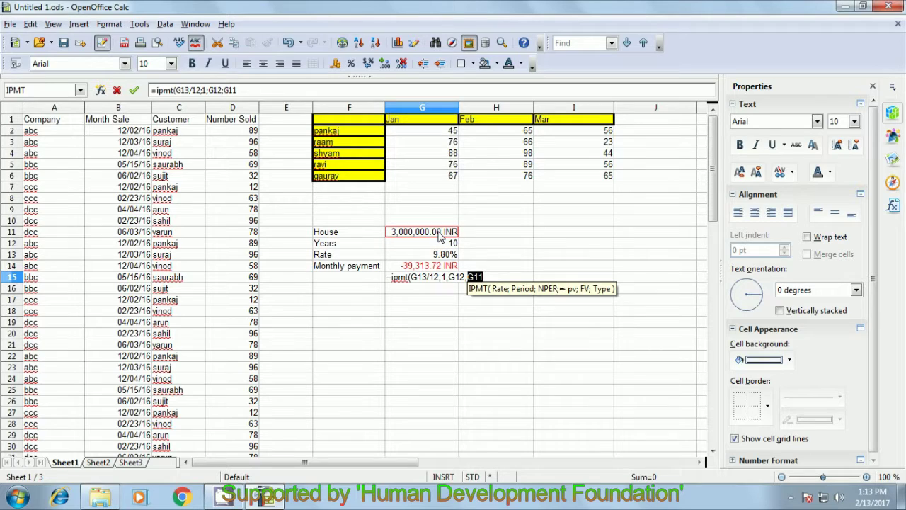
type(";")
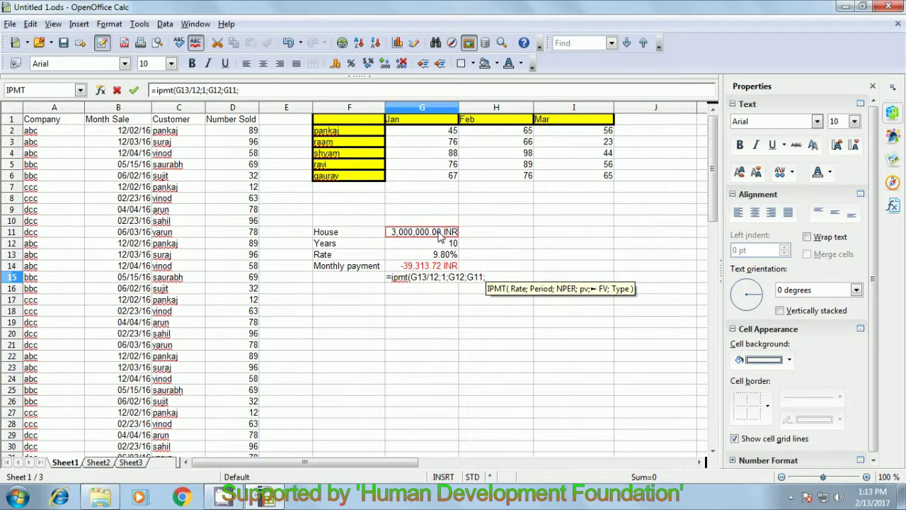
type("1")
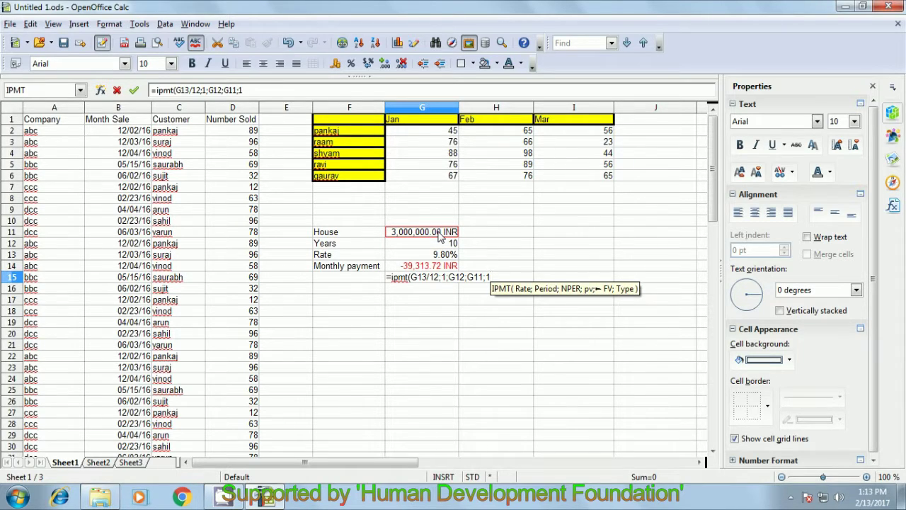
type(")")
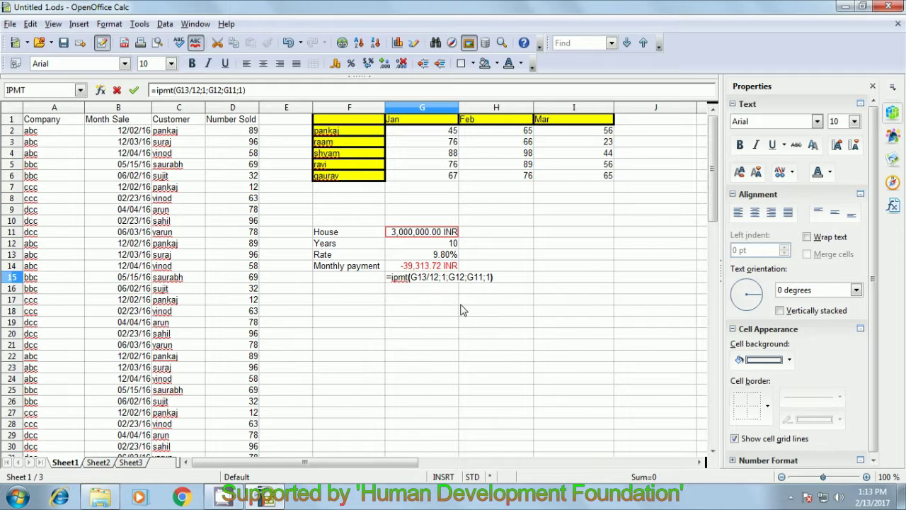
key("Return")
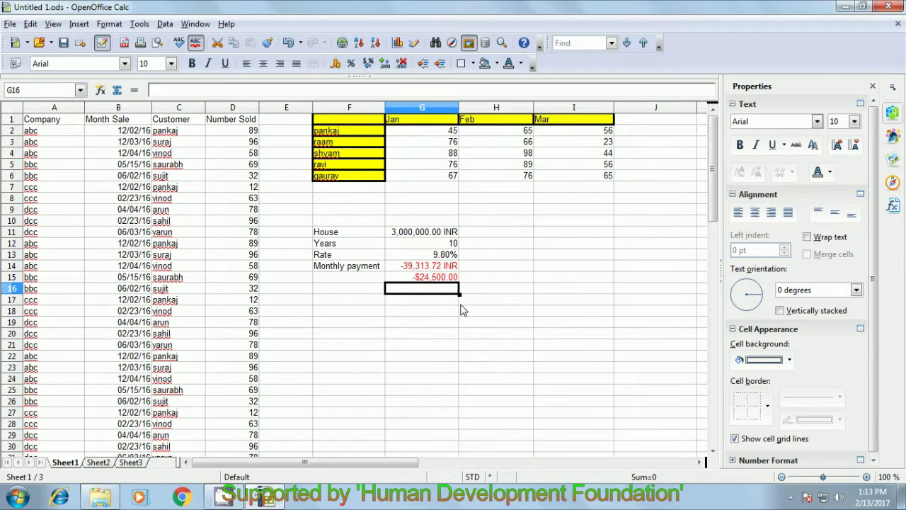
left_click(424, 278)
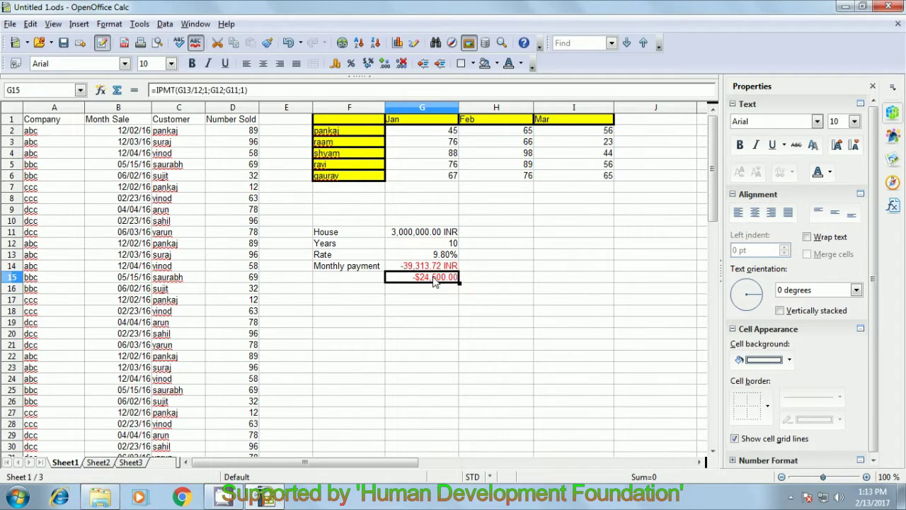
Add the label interest in F17 below the loan figures, correcting its misspelling with the spelling suggestion
left_click(344, 301)
type("in")
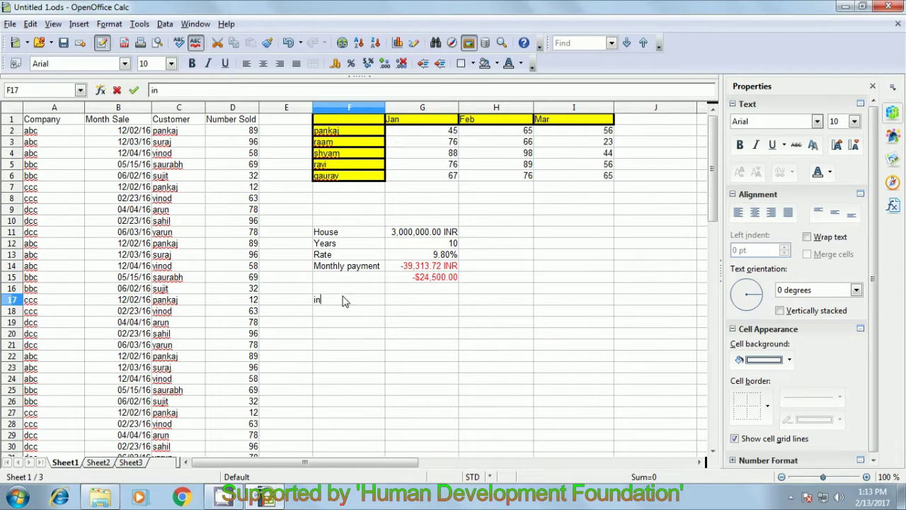
type("terst")
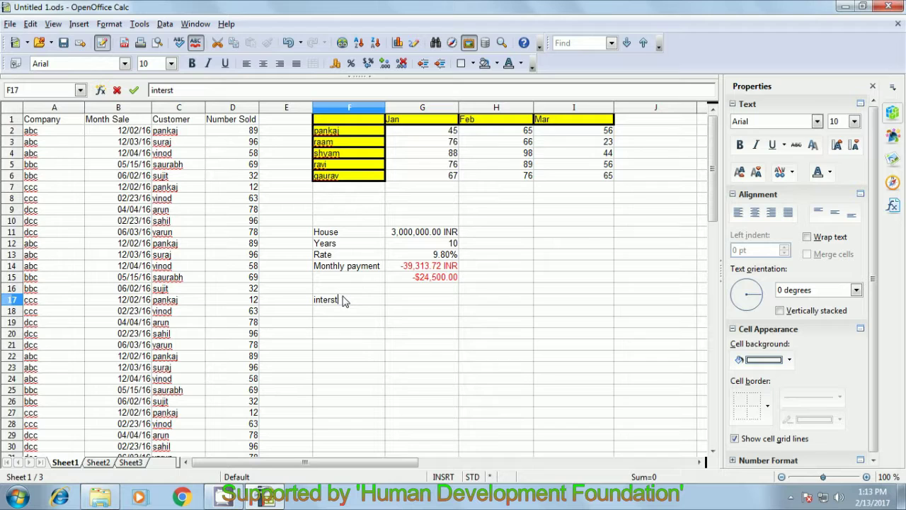
left_click(405, 303)
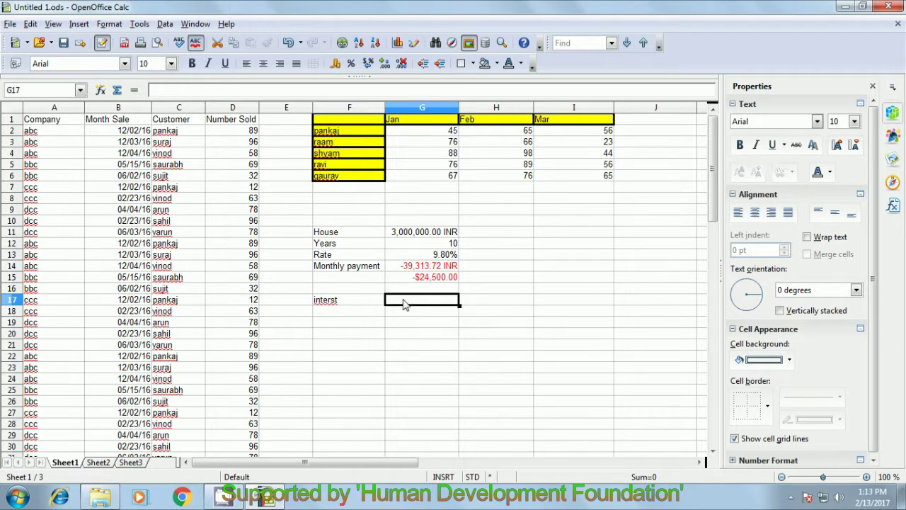
left_click(329, 302)
double_click(330, 302)
right_click(329, 301)
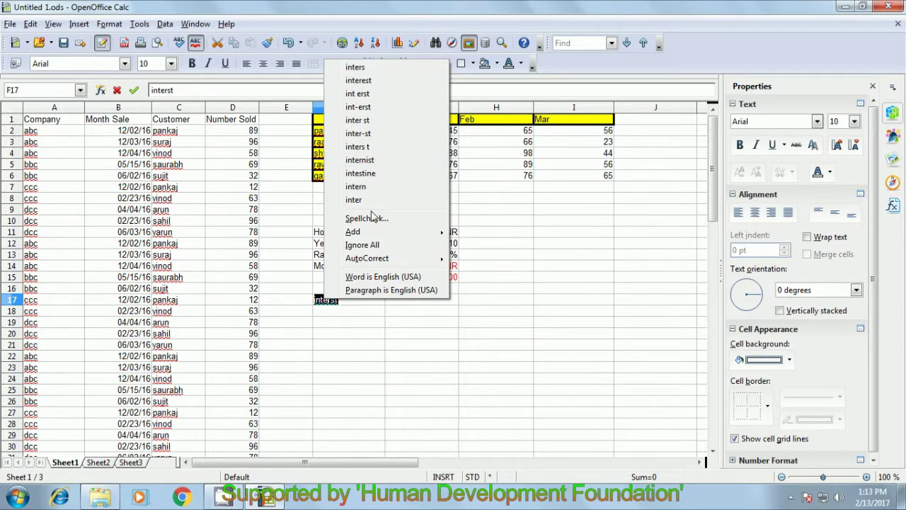
left_click(360, 81)
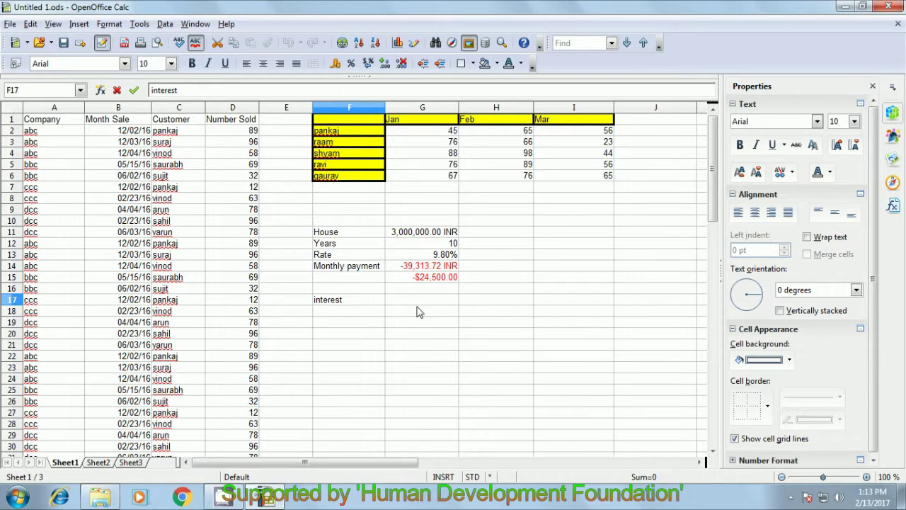
Subtract the IPMT result from the monthly payment in G17 with the formula =G14-G15
left_click(418, 304)
type("=")
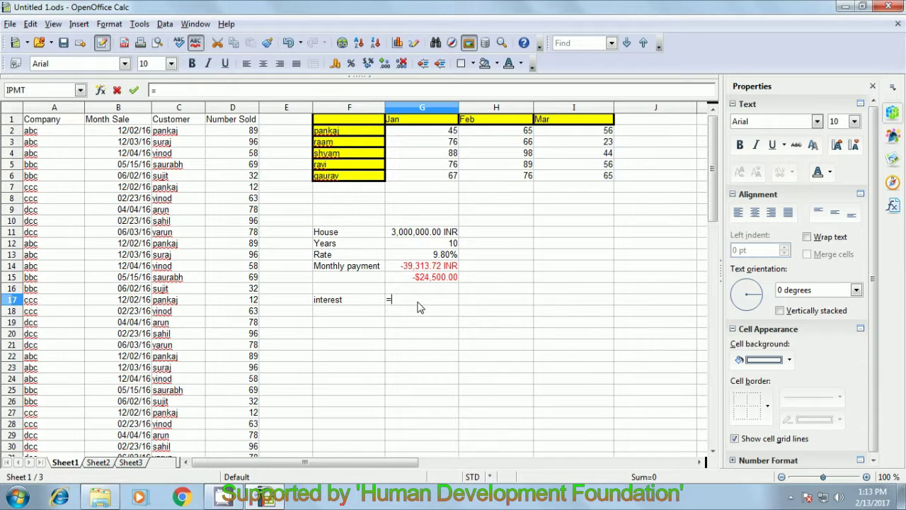
left_click(413, 268)
type("-")
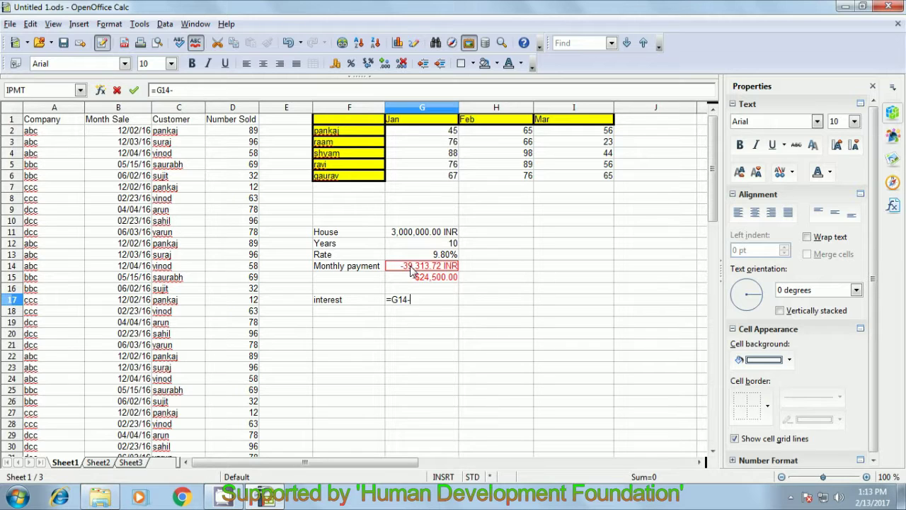
left_click(415, 279)
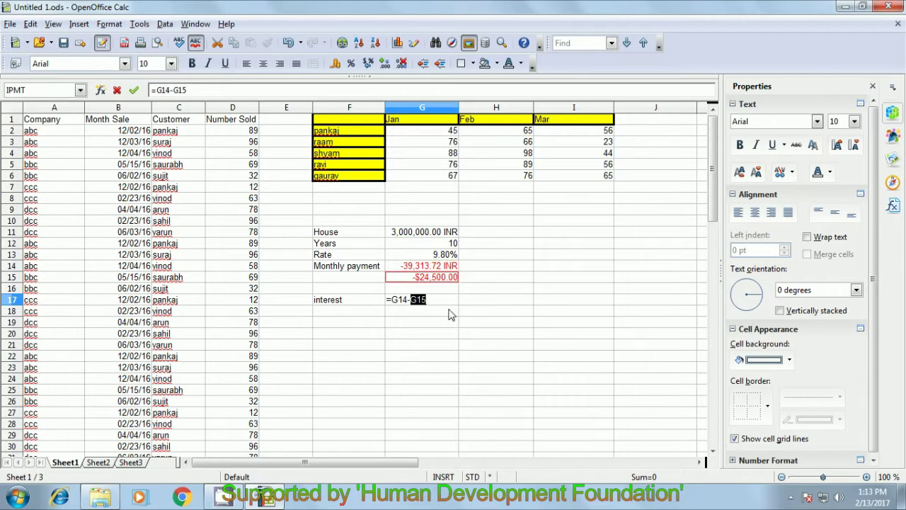
key("Return")
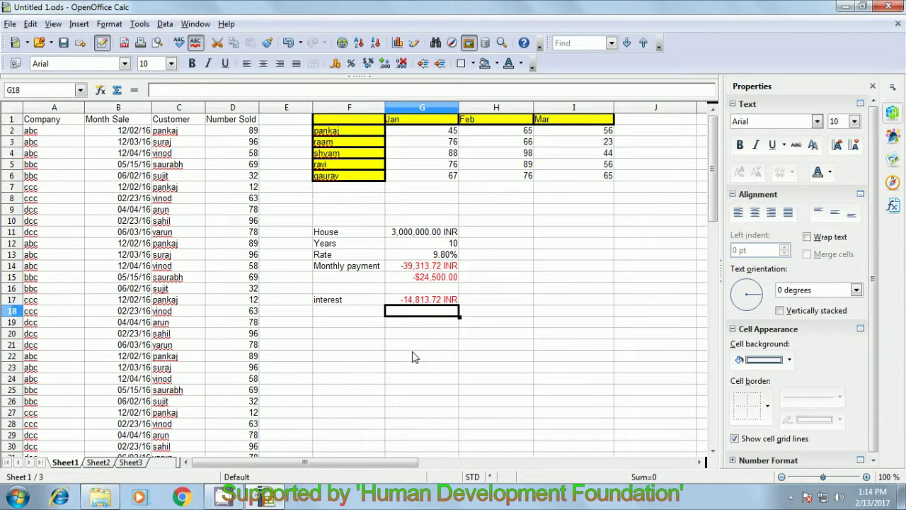
Format the IPMT result in G15 as currency in the red-negative -1,234.00 INR format
left_click(432, 280)
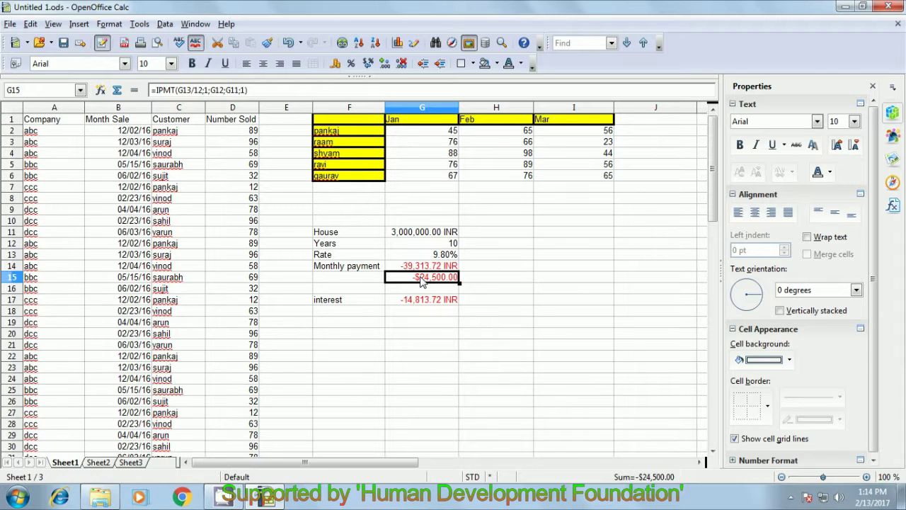
double_click(422, 280)
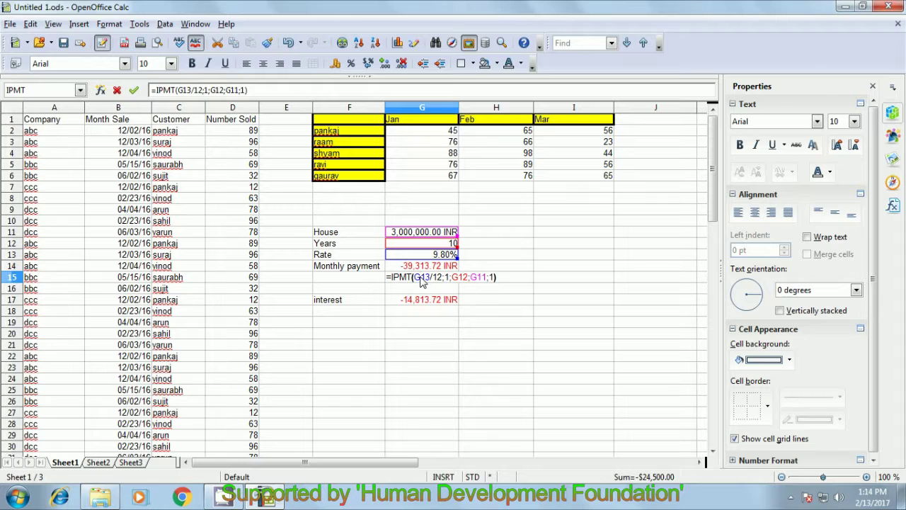
key("Return")
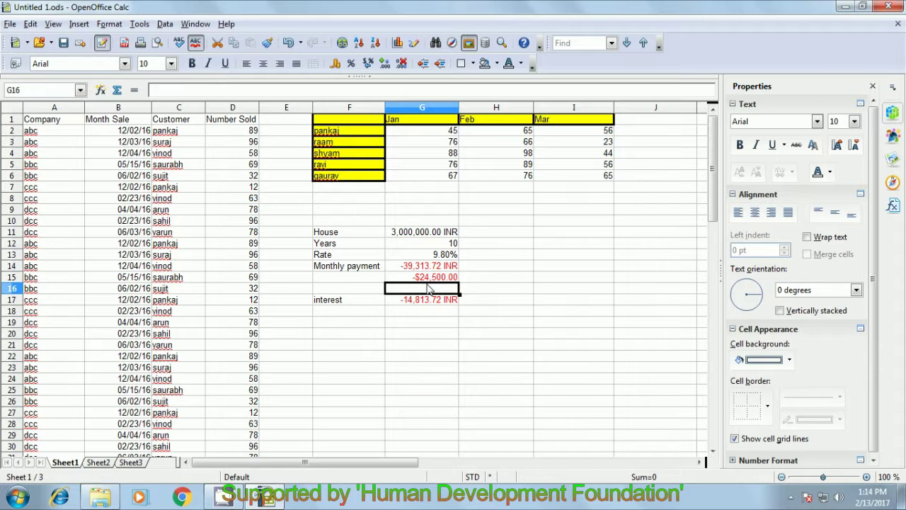
left_click(430, 279)
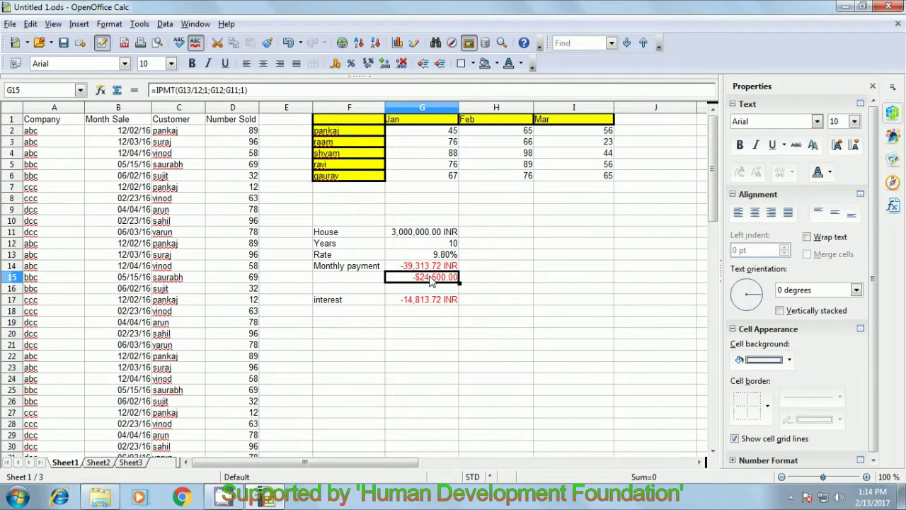
right_click(430, 277)
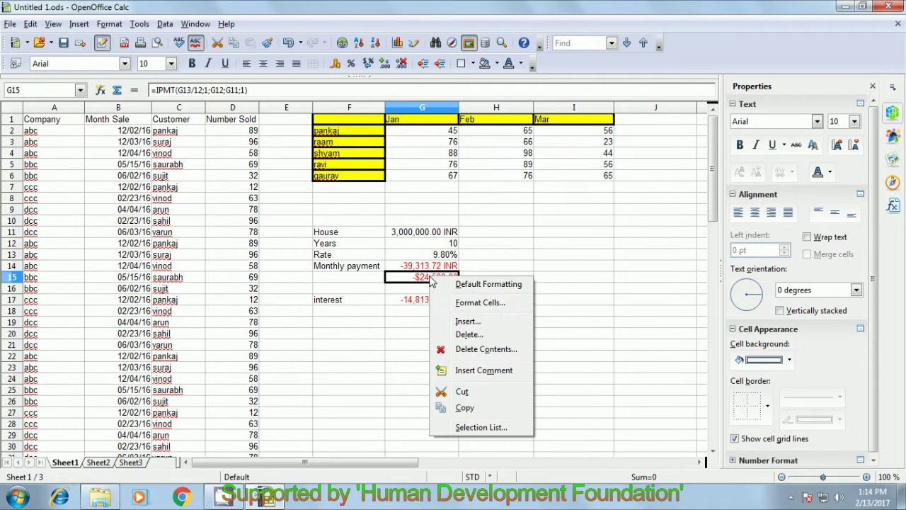
left_click(470, 302)
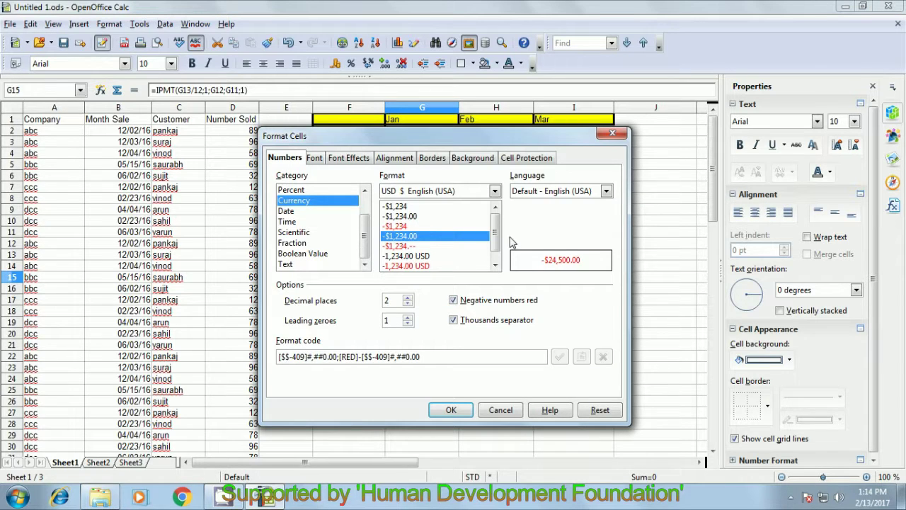
scroll(495, 260, "down", 1)
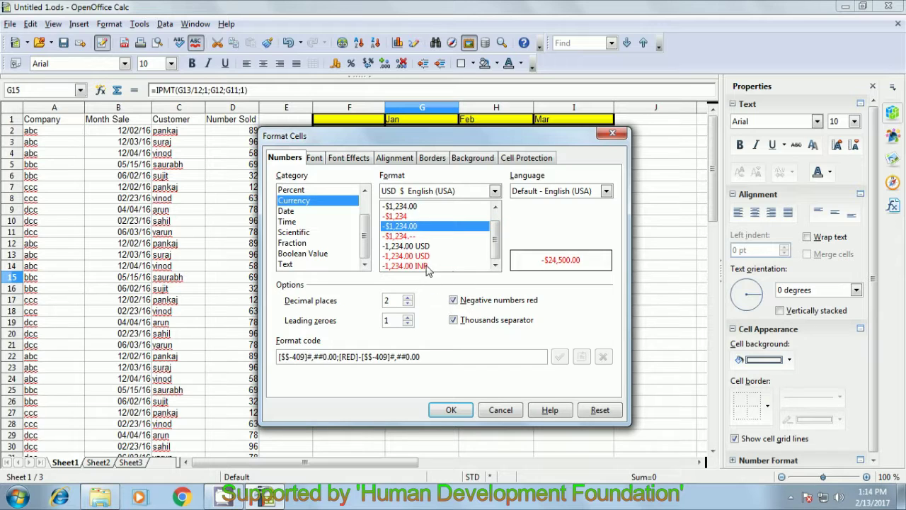
left_click(429, 266)
left_click(453, 410)
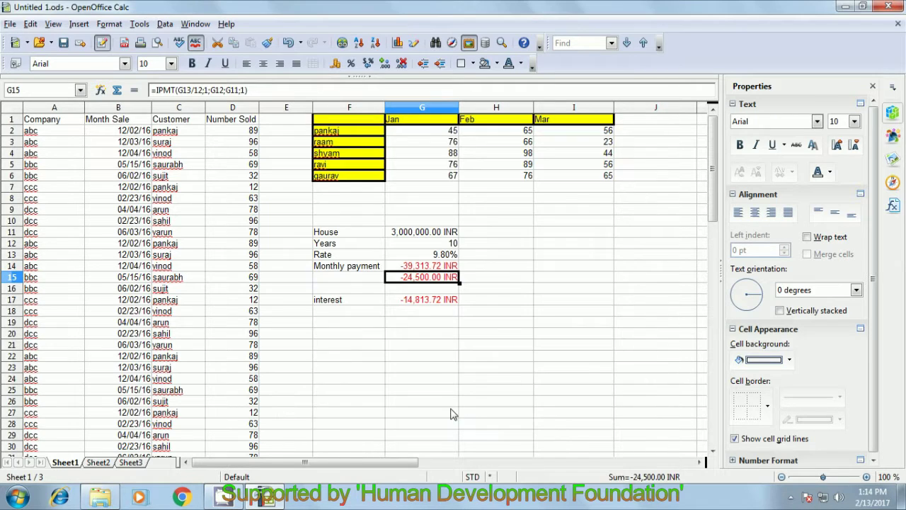
left_click(419, 335)
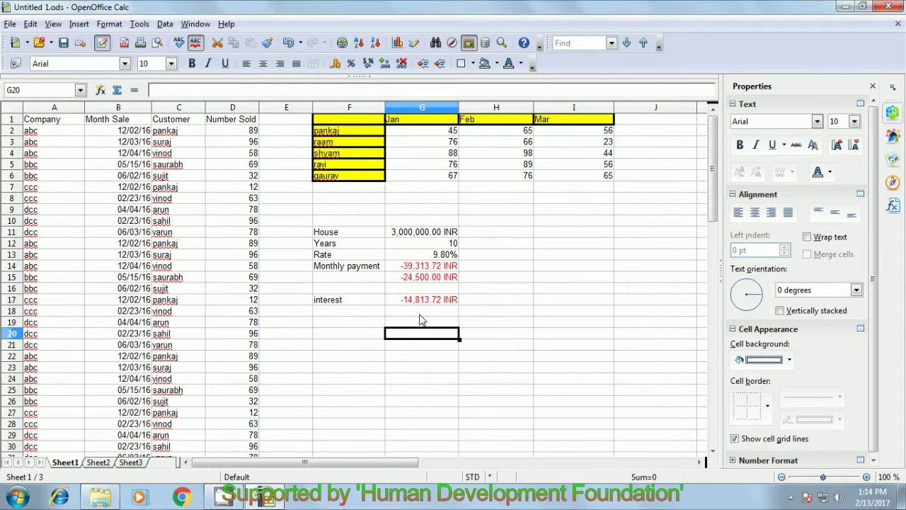
left_click(427, 278)
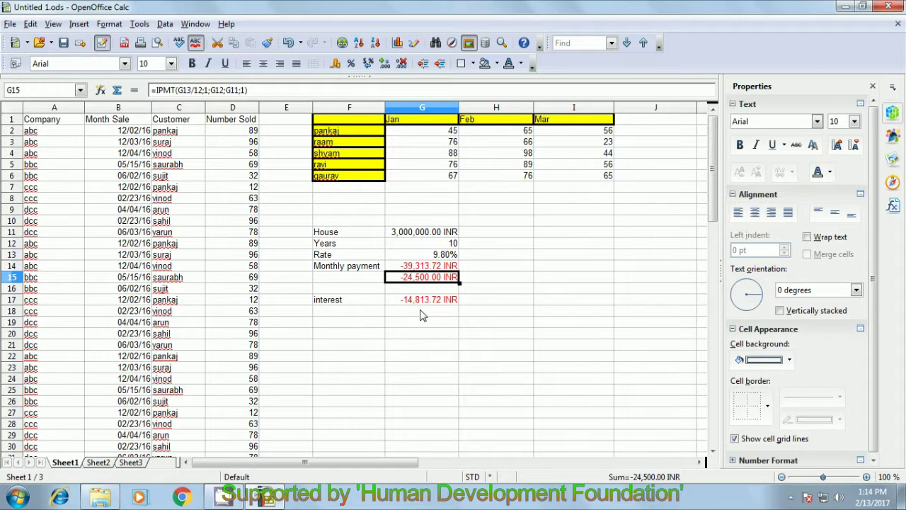
left_click(422, 303)
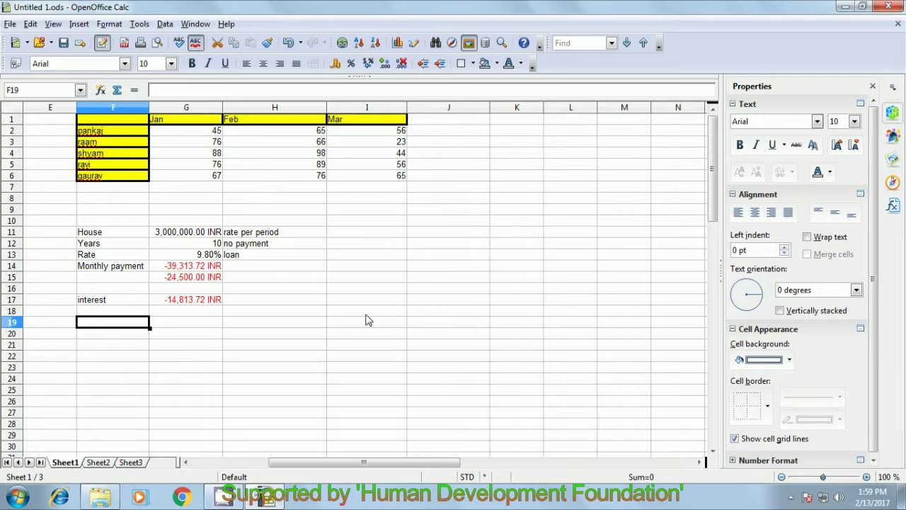
Add the label PV in F19, two rows below the interest label
type("=")
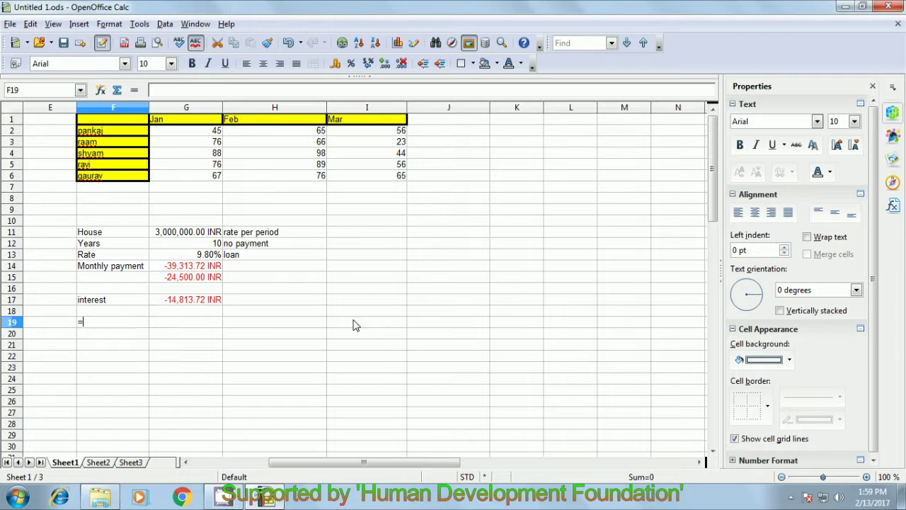
key("BackSpace")
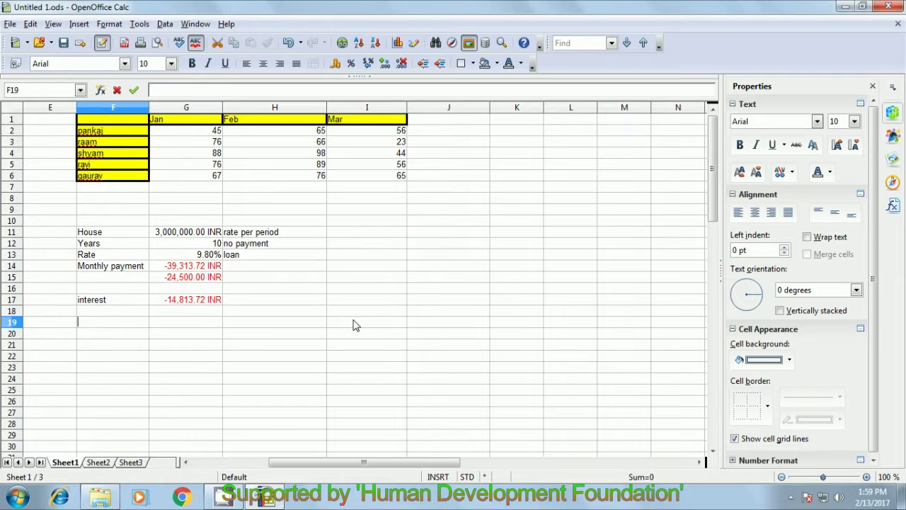
type("PV")
left_click(179, 323)
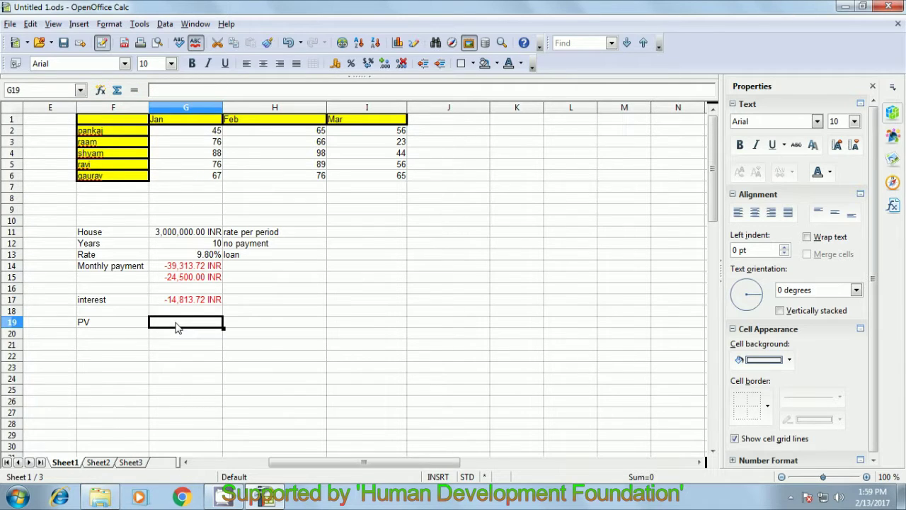
left_click(177, 243)
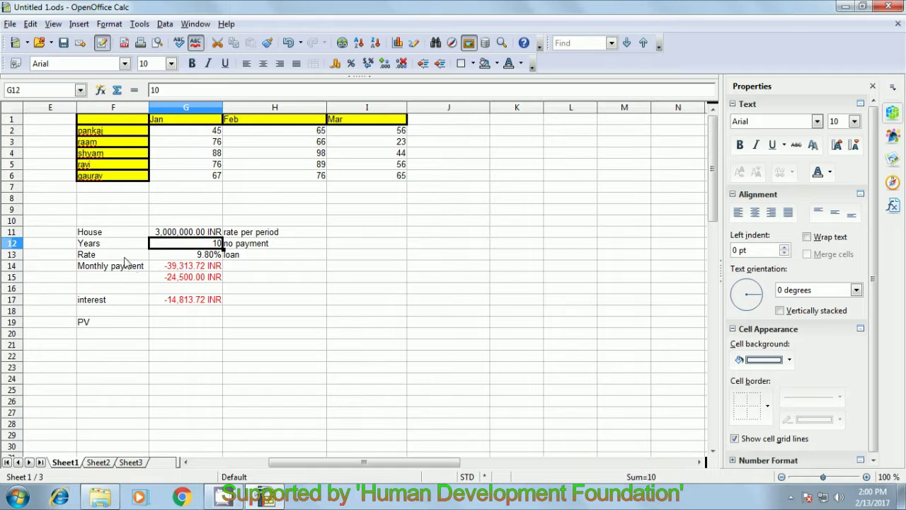
left_click(193, 257)
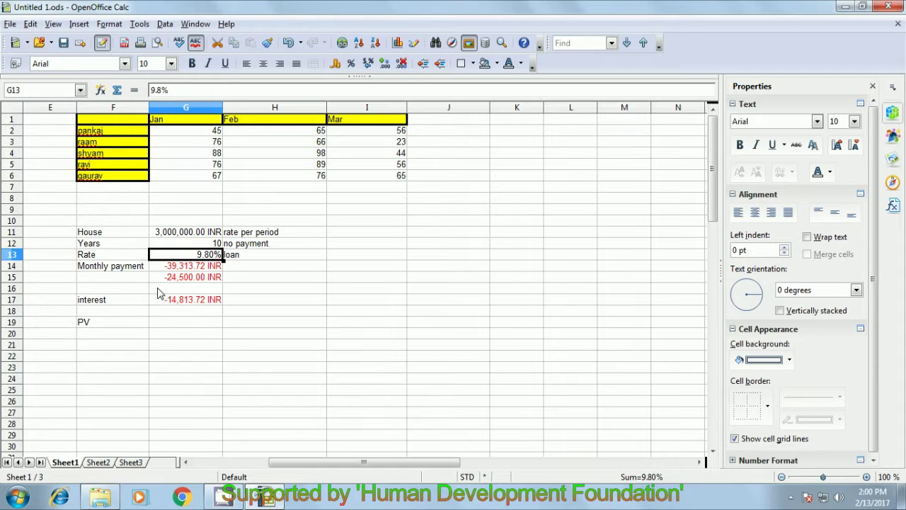
left_click(188, 270)
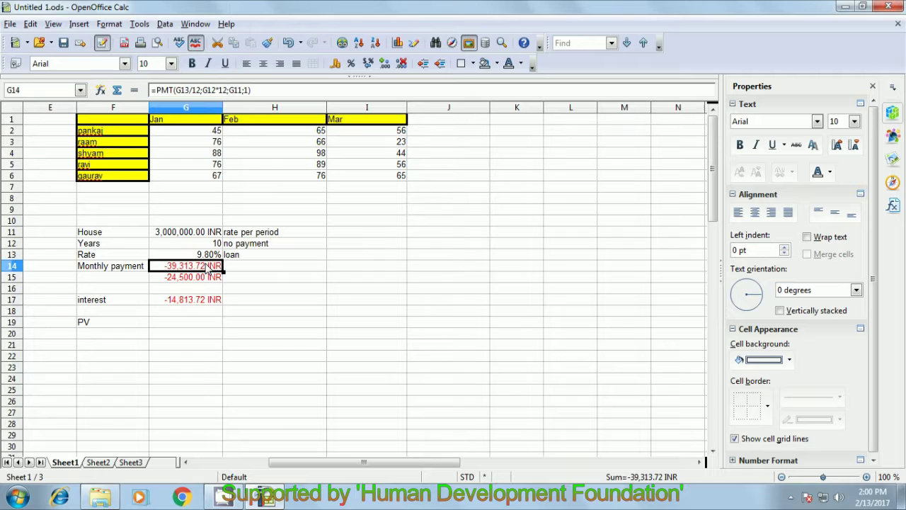
left_click(179, 324)
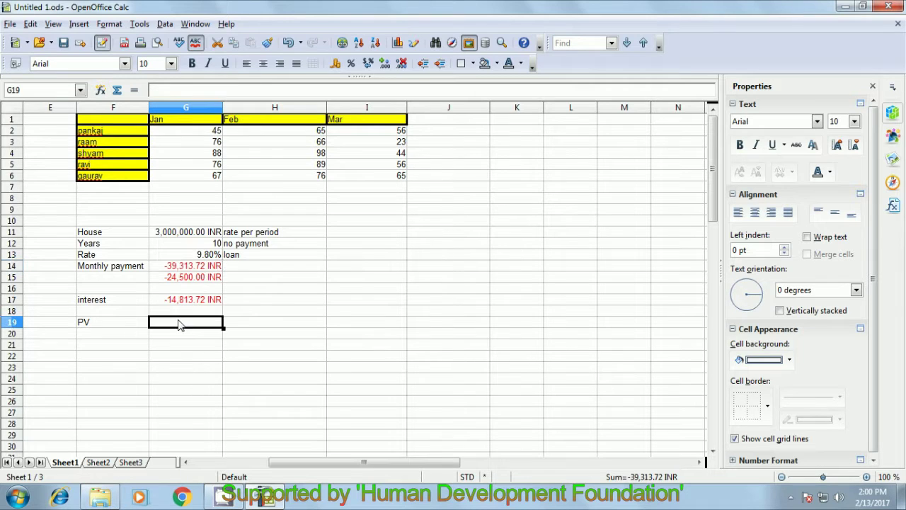
left_click(212, 245)
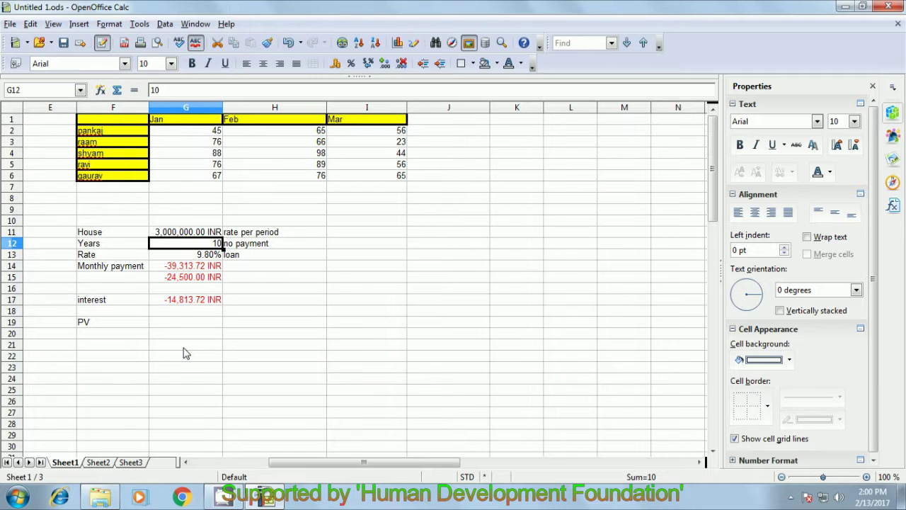
type("=")
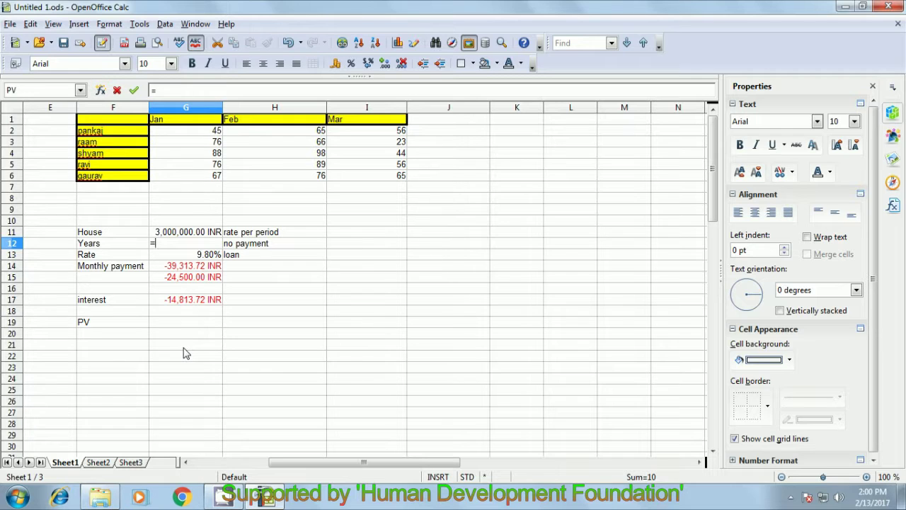
key("BackSpace")
left_click(189, 323)
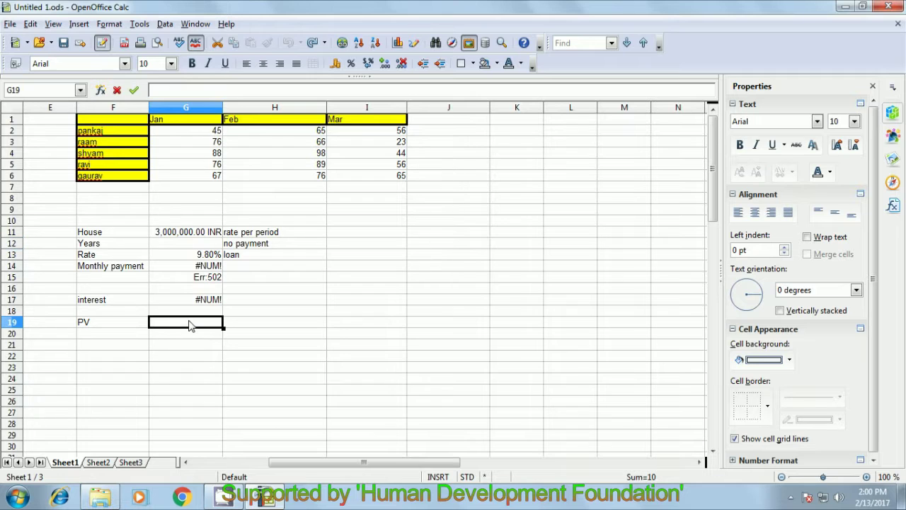
key("ctrl+z")
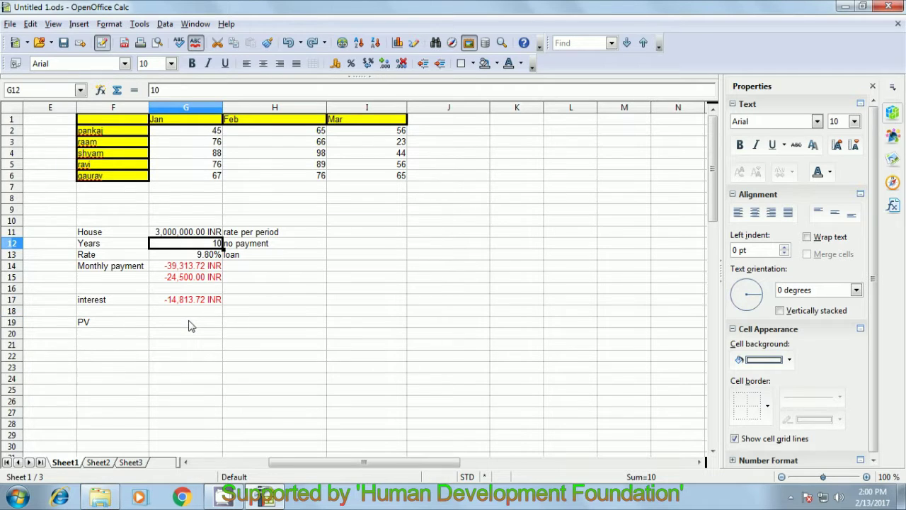
Enter a PV formula in G19 using rate G13/12, number of periods G12*12 and payment G14
left_click(184, 326)
type("=pv")
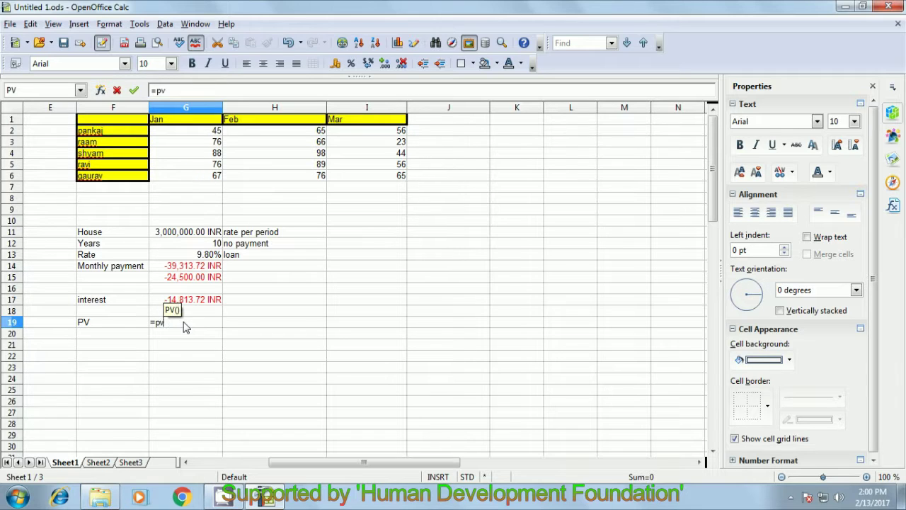
type("(")
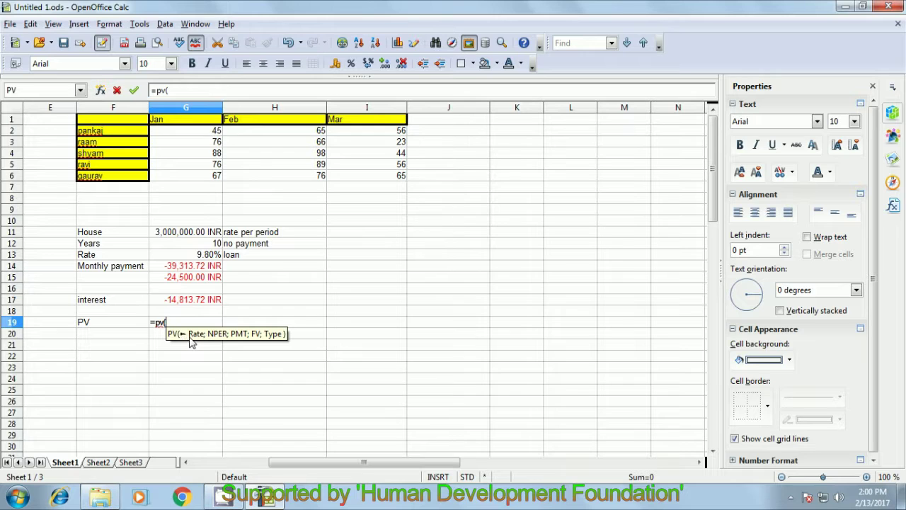
left_click(203, 257)
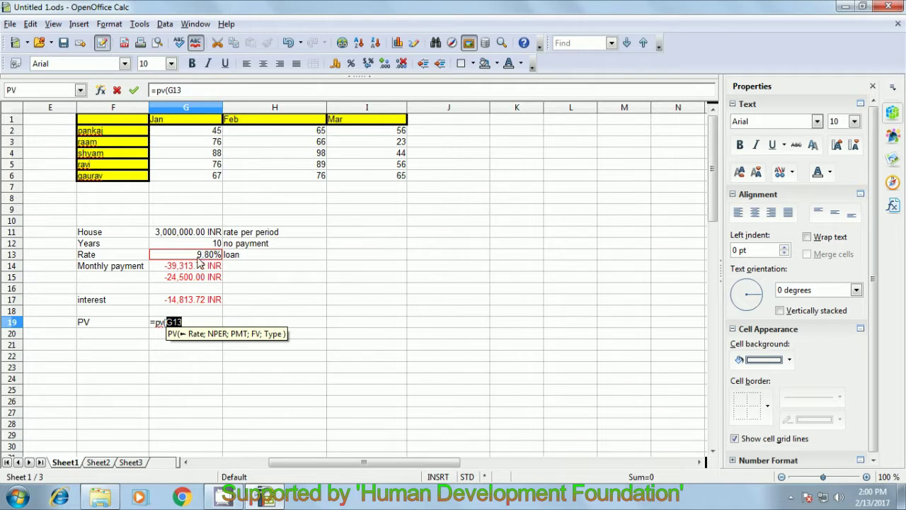
type("/12")
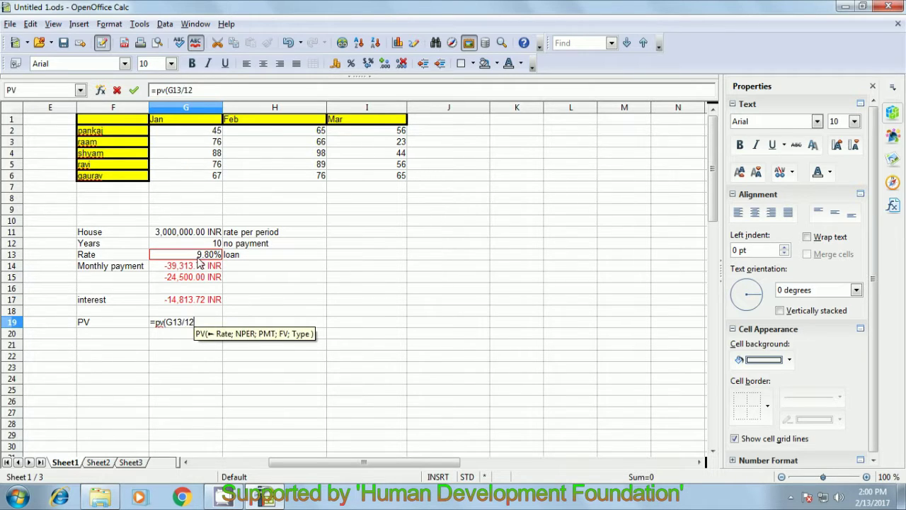
type(";")
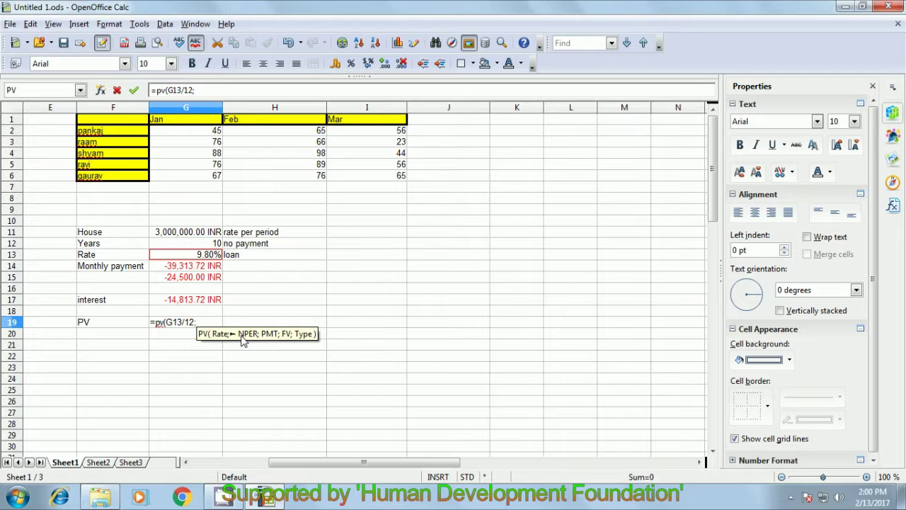
left_click(209, 245)
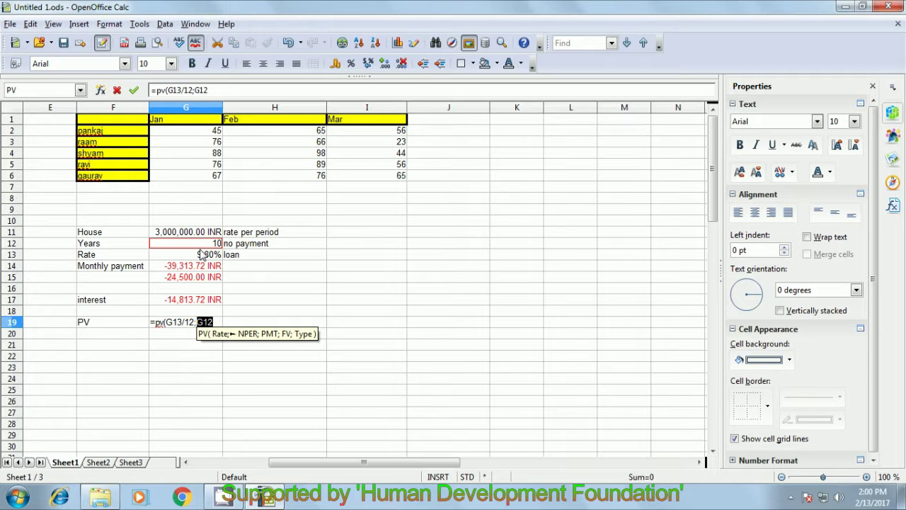
type(";")
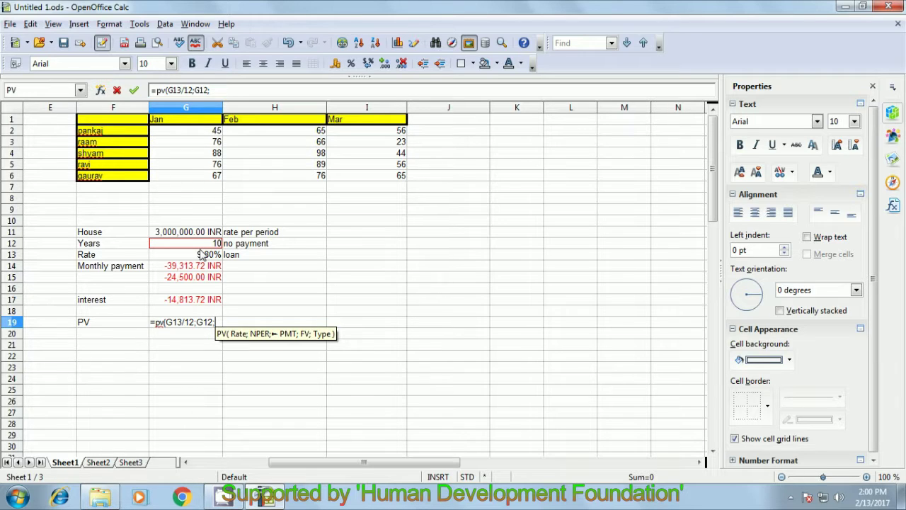
key("BackSpace")
type("*12;")
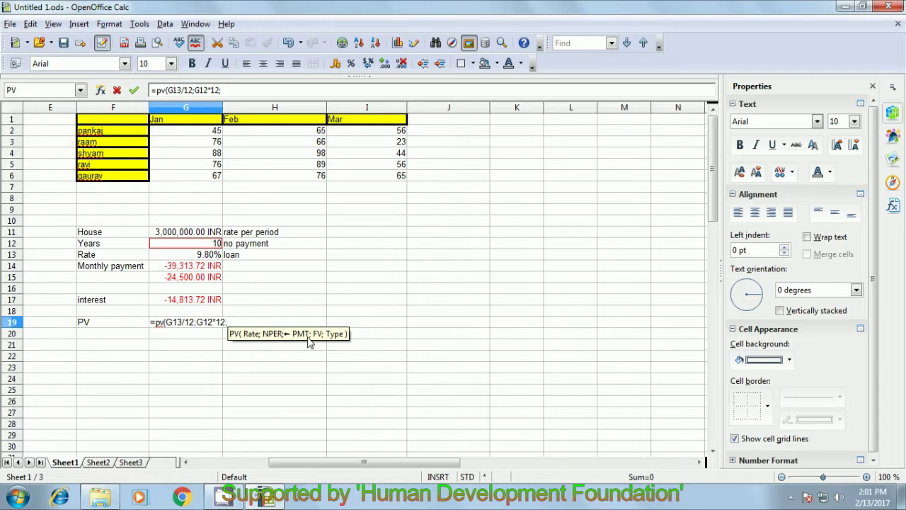
left_click(190, 267)
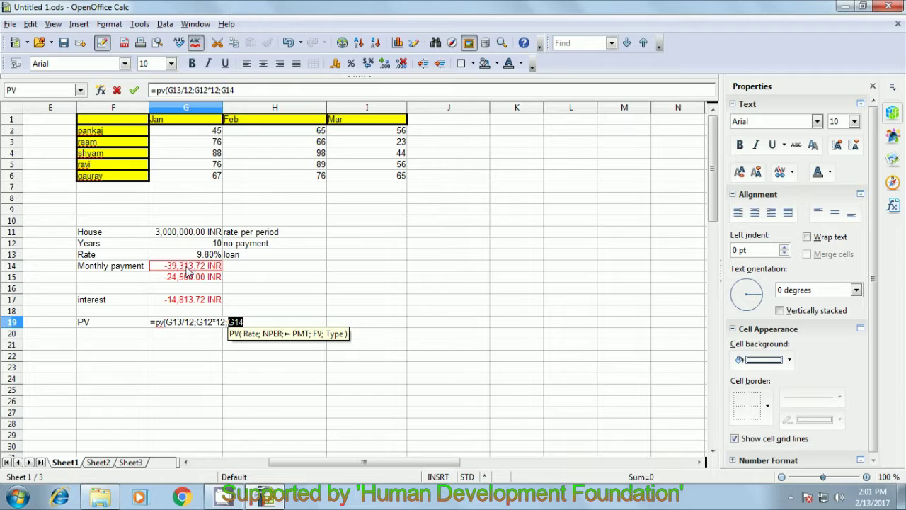
type(";")
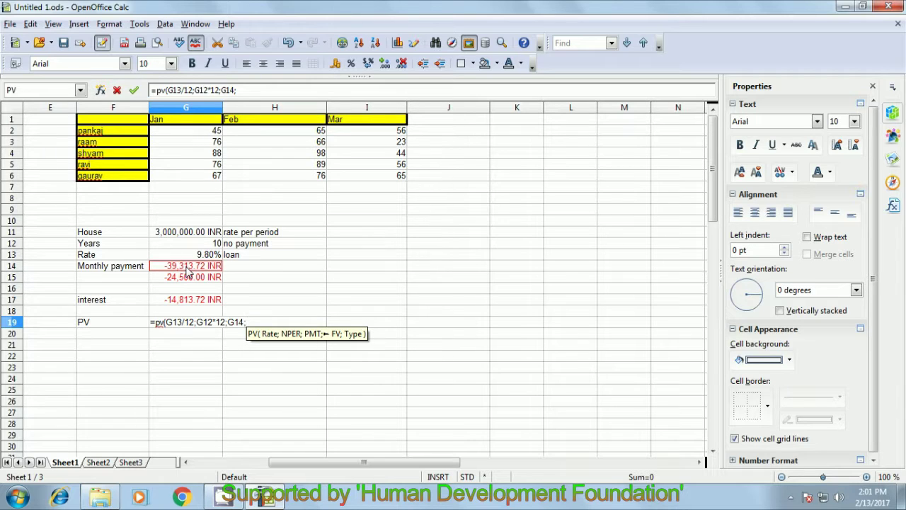
Complete the PV formula in G19 with a future value of 1 and type 1, giving =PV(G13/12;G12*12;G14;1;1)
type("1;1")
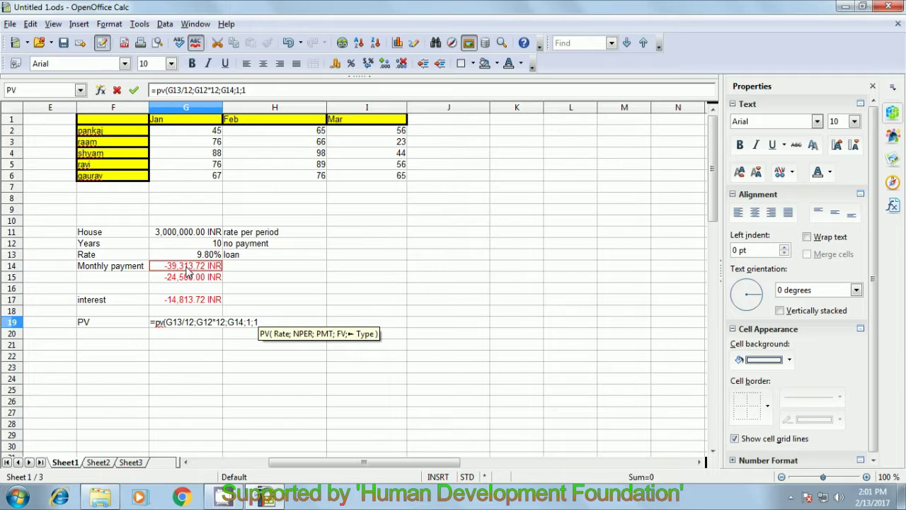
type(")")
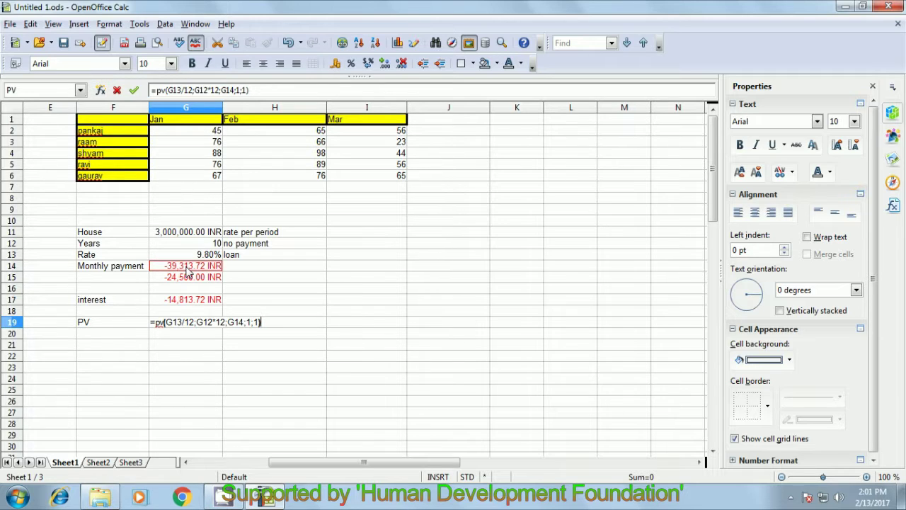
key("Return")
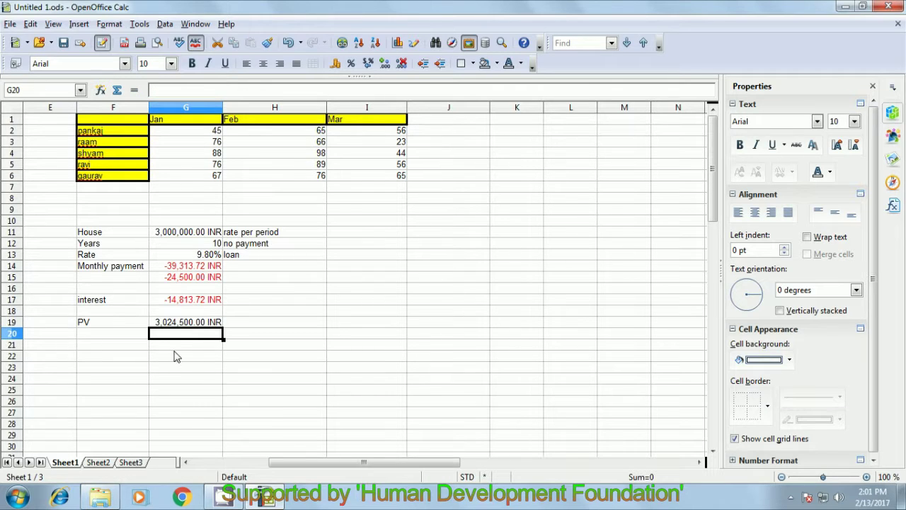
left_click(188, 324)
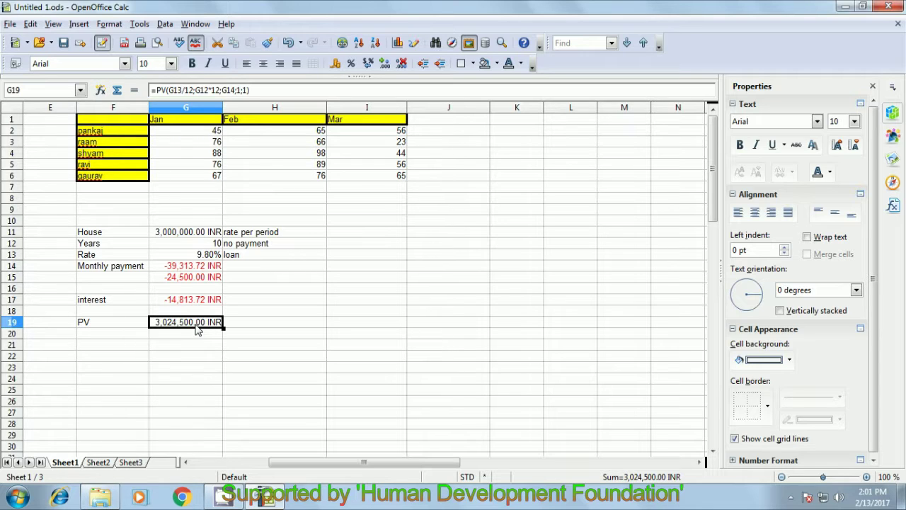
left_click(267, 312)
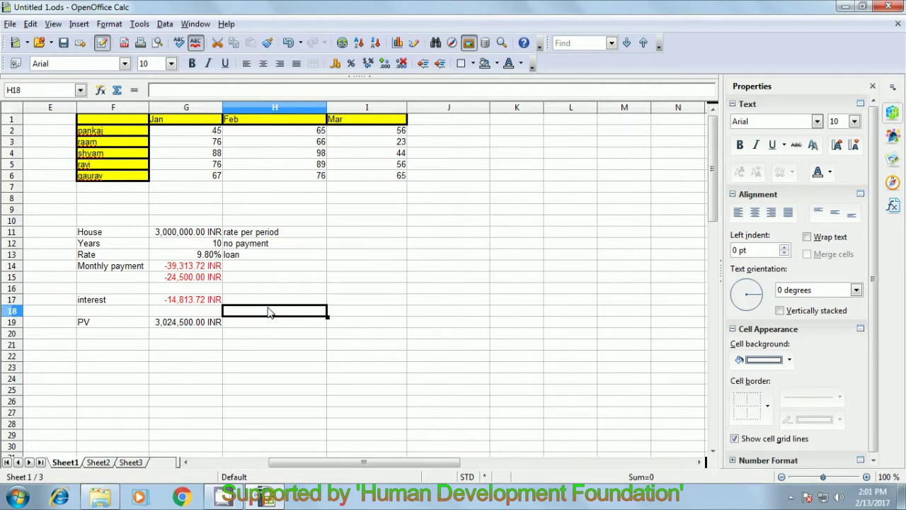
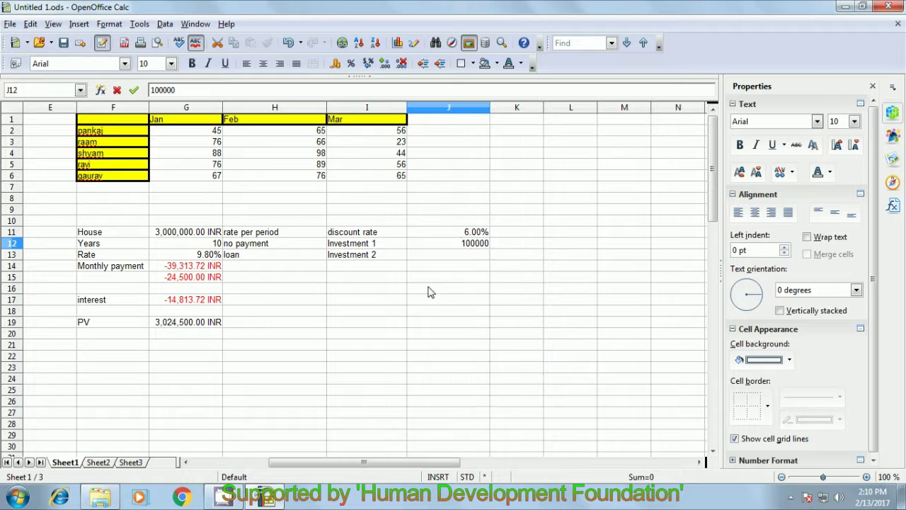
Commit 100000 as the Investment 1 amount in J12 and format the cell as currency in the -1,234.00 INR format
key("Return")
left_click(473, 246)
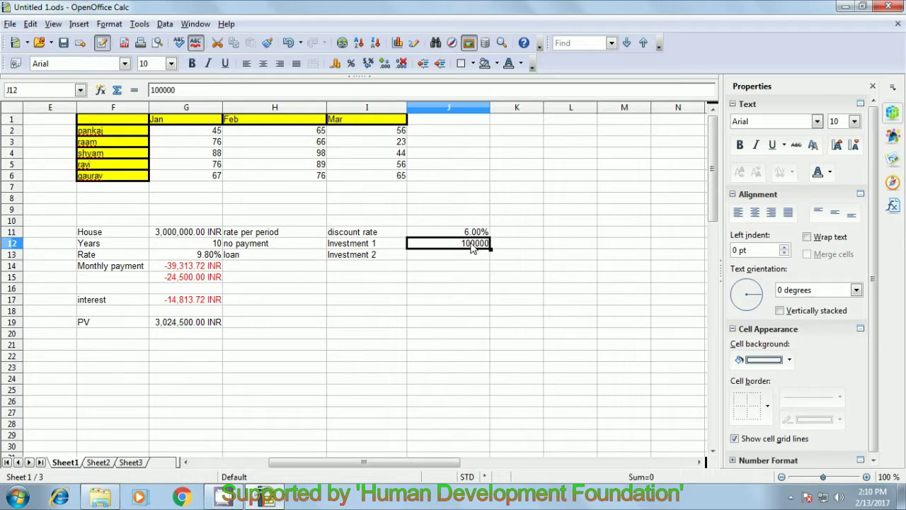
right_click(470, 243)
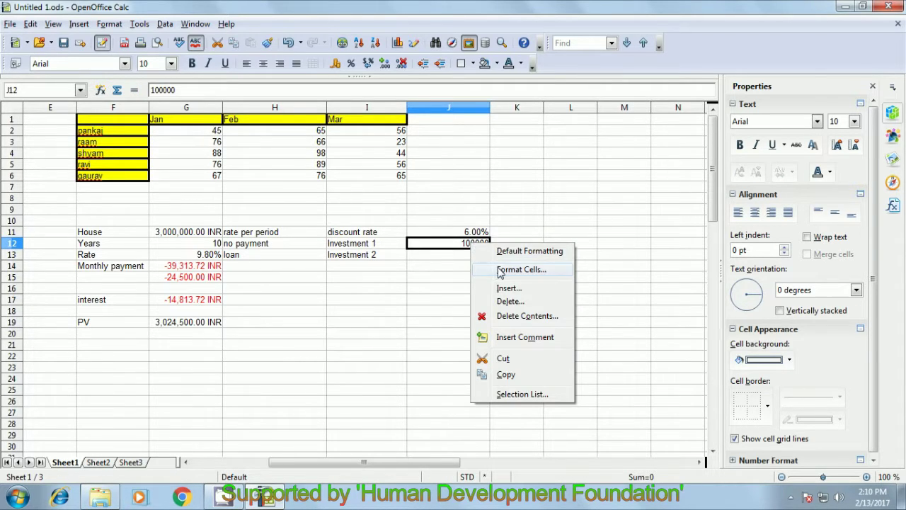
left_click(499, 272)
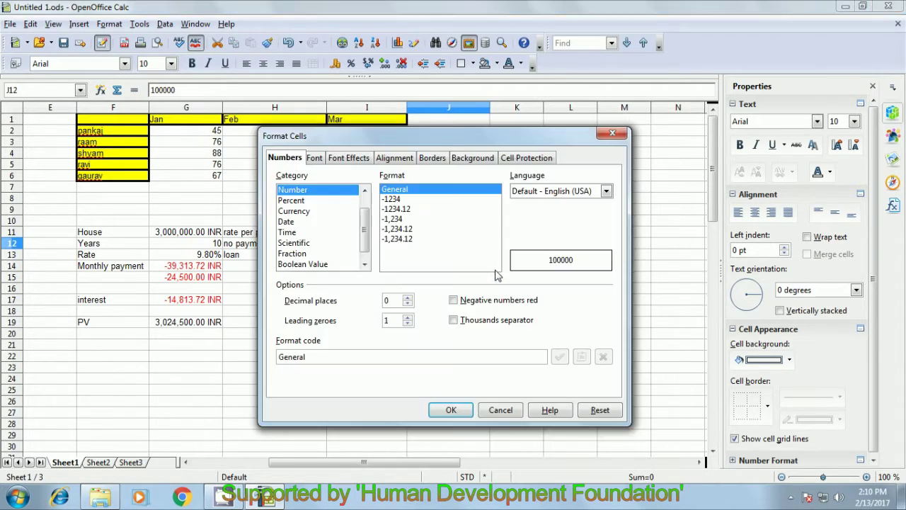
left_click(299, 211)
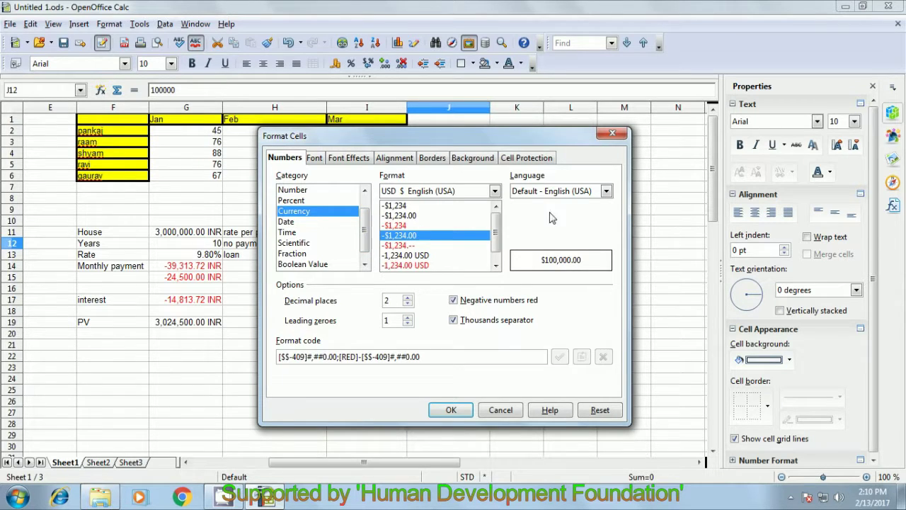
left_click(496, 266)
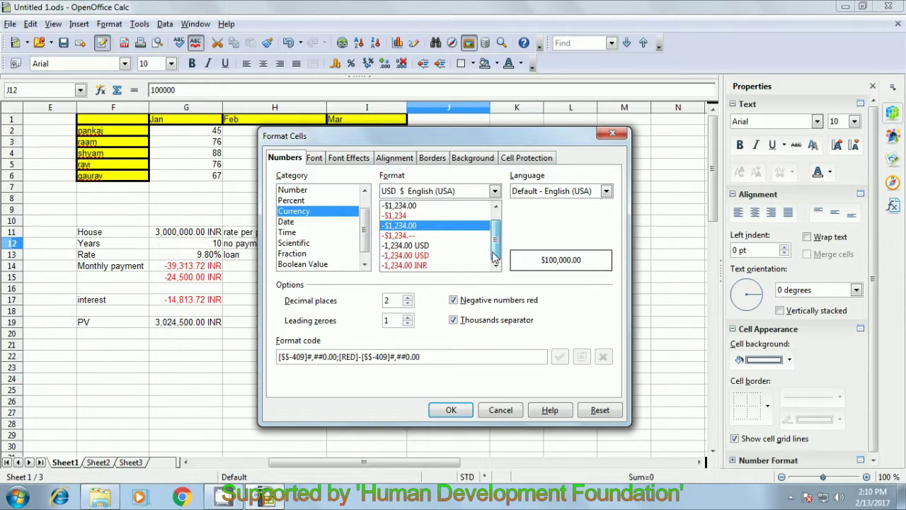
left_click(418, 266)
left_click(451, 410)
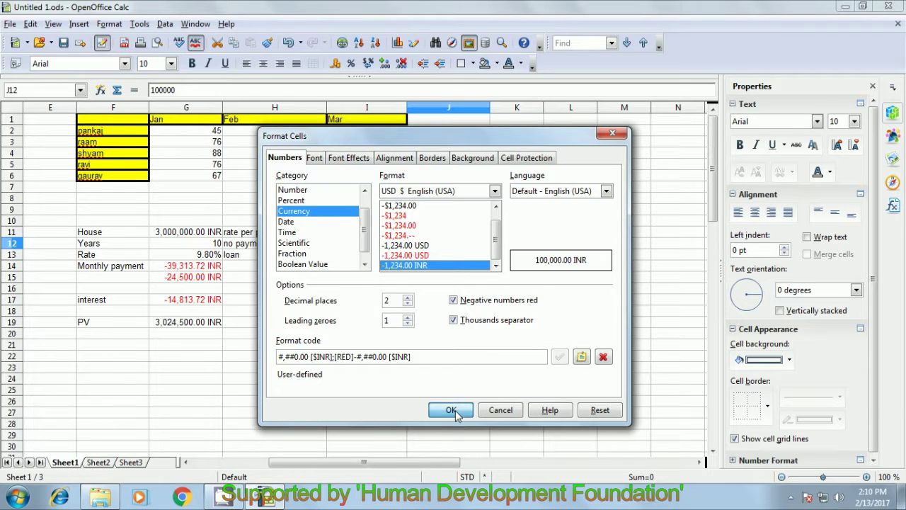
Enter 25000 as the Investment 2 amount in J13
left_click(441, 259)
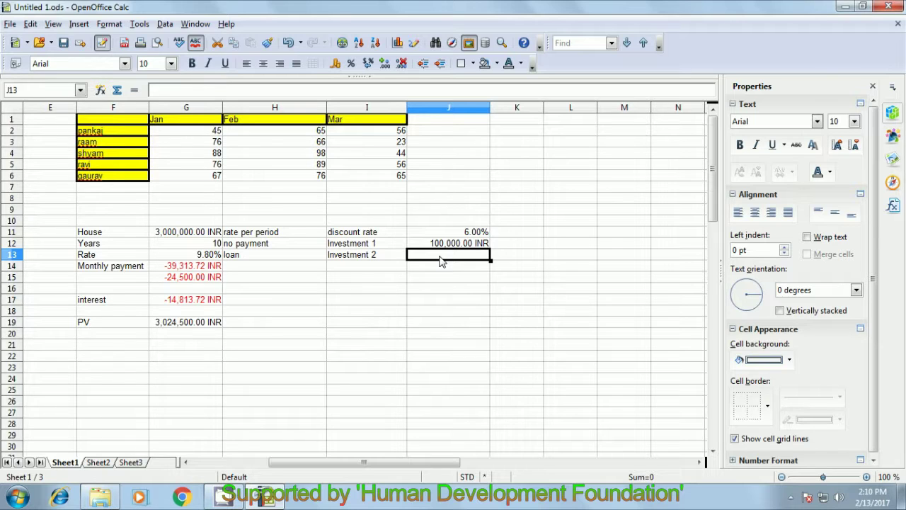
type("25000")
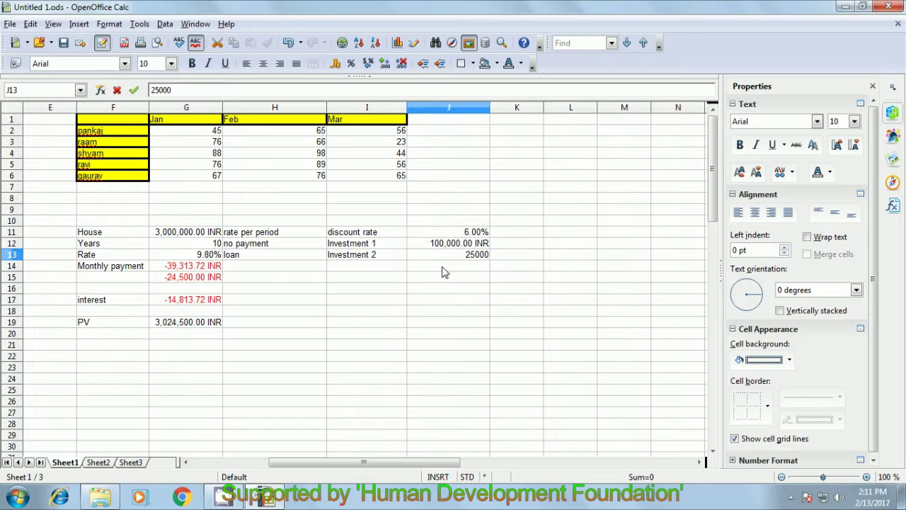
key("Return")
Format the Investment 2 amount in J13 as currency using the -1,234.00 INR format
right_click(467, 258)
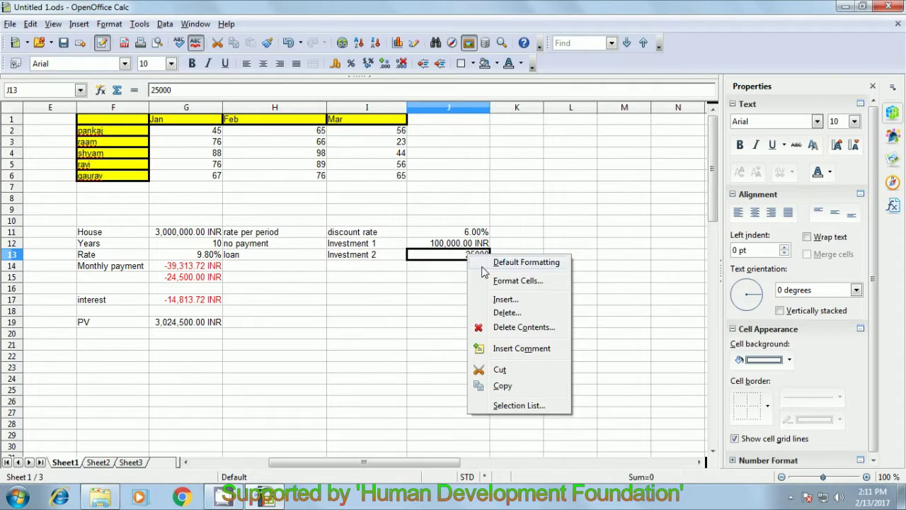
left_click(493, 282)
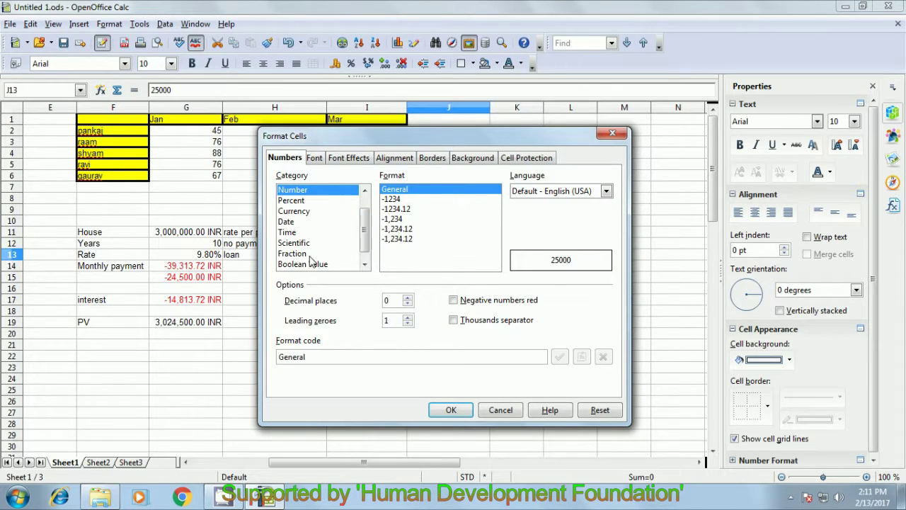
left_click(302, 215)
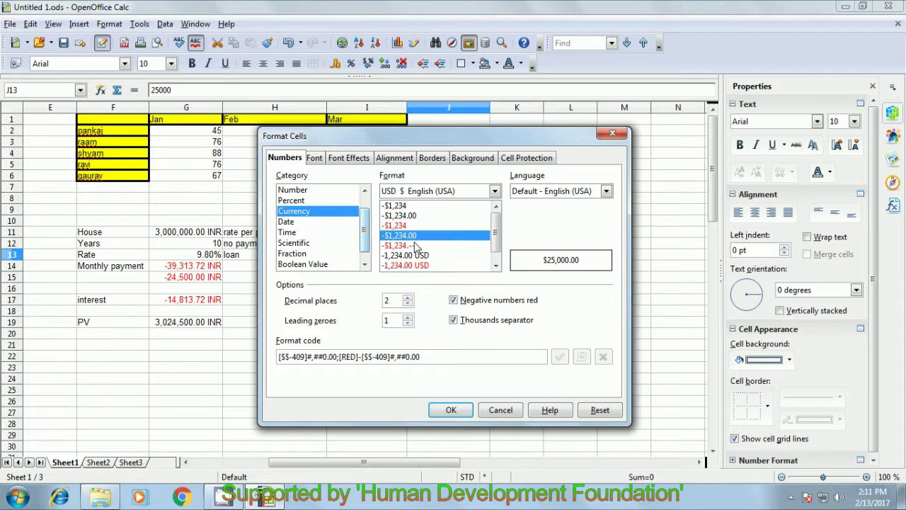
scroll(429, 266, "down", 1)
left_click(429, 267)
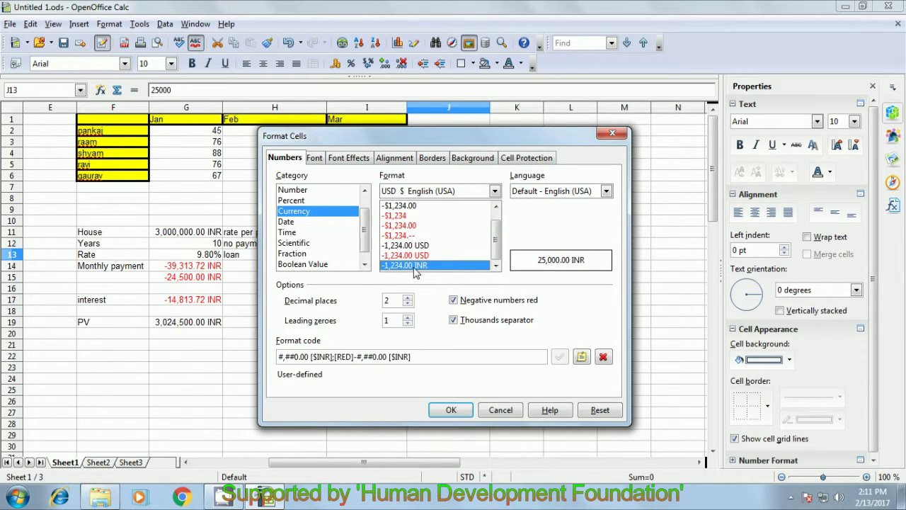
left_click(452, 411)
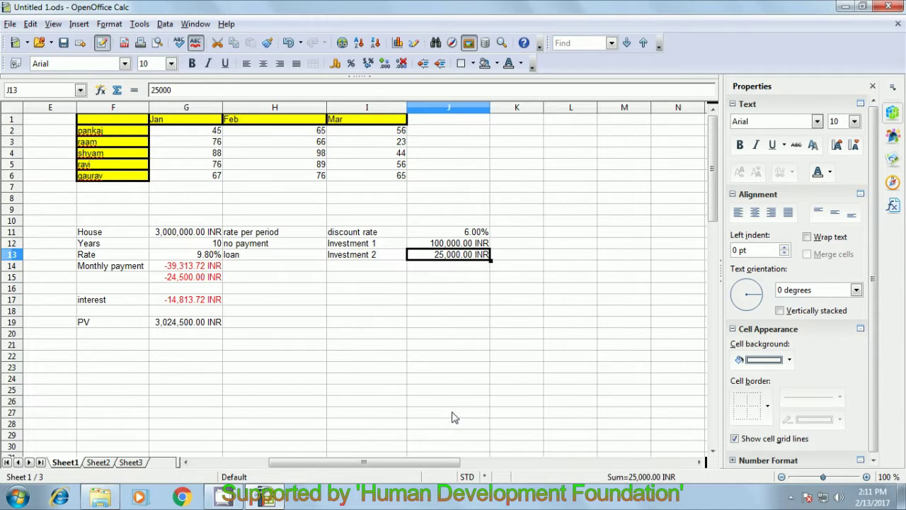
left_click(417, 270)
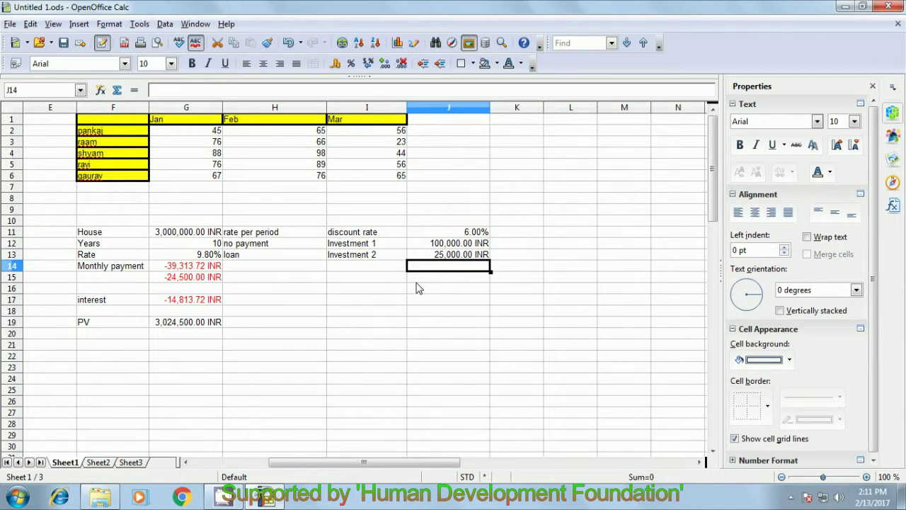
left_click(371, 244)
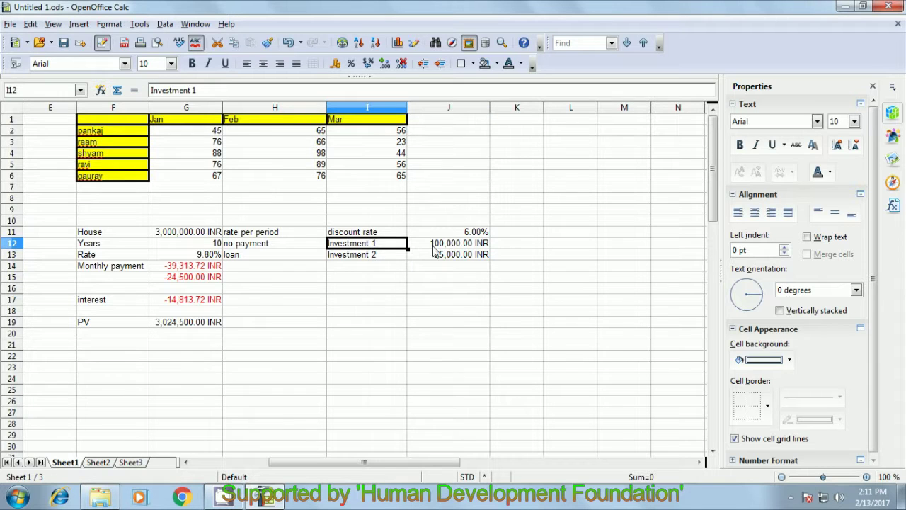
left_click(381, 257)
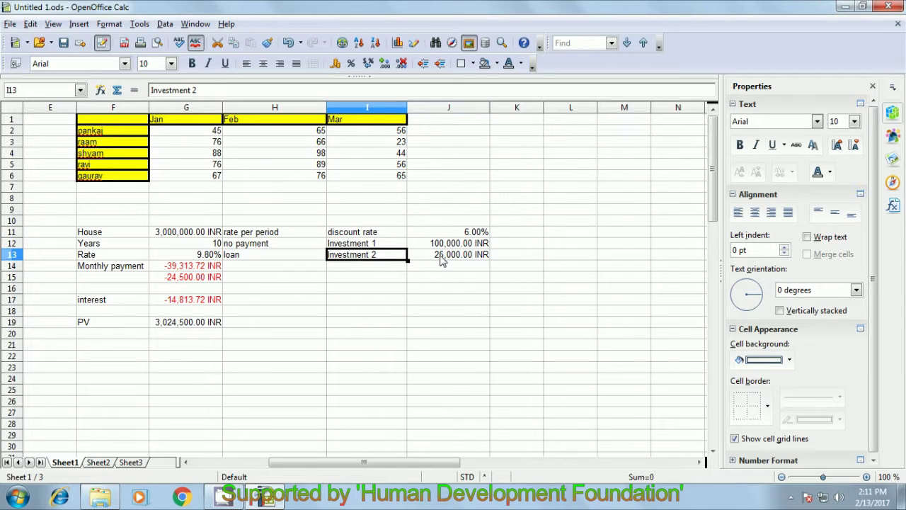
left_click(437, 257)
Label cell I15 as NPV in capital letters
left_click(376, 282)
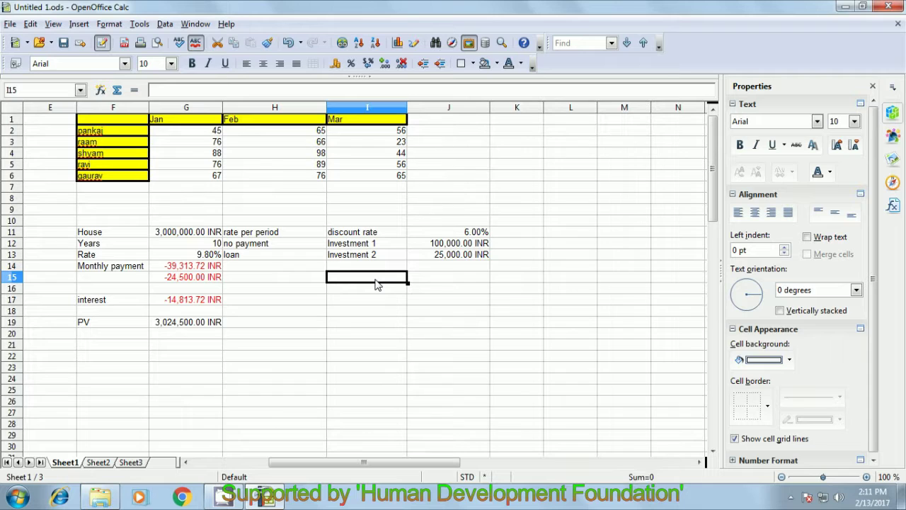
type("Npv")
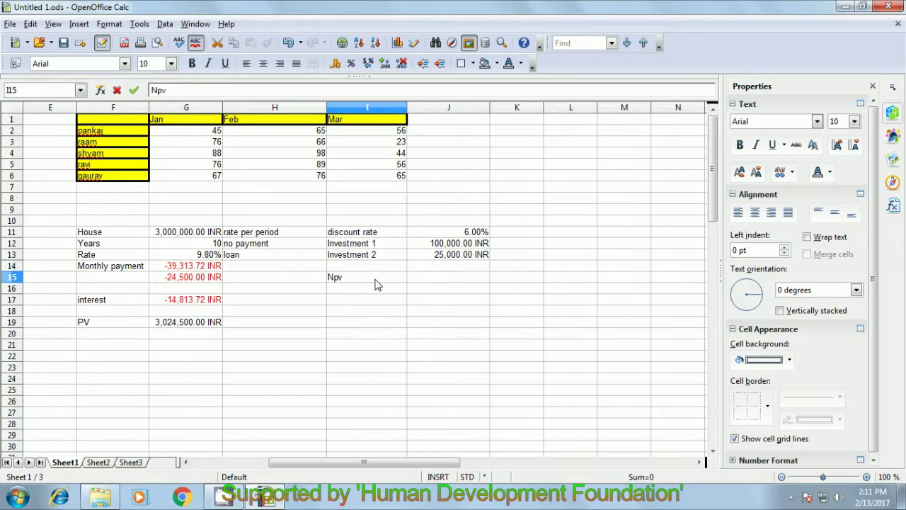
key("BackSpace")
key("BackSpace")
key("BackSpace")
type("NPV")
Calculate the net present value in J15 with the formula =NPV(J11/12;J12;J13)
left_click(432, 285)
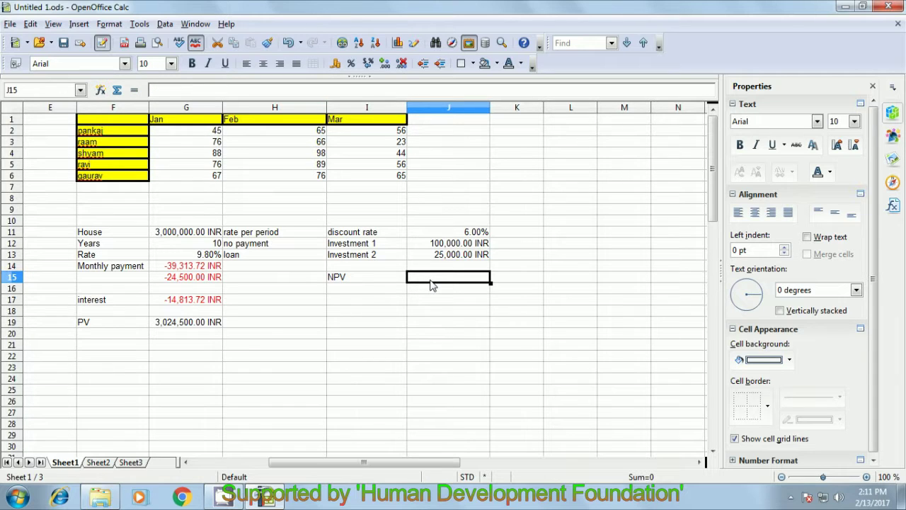
type("=")
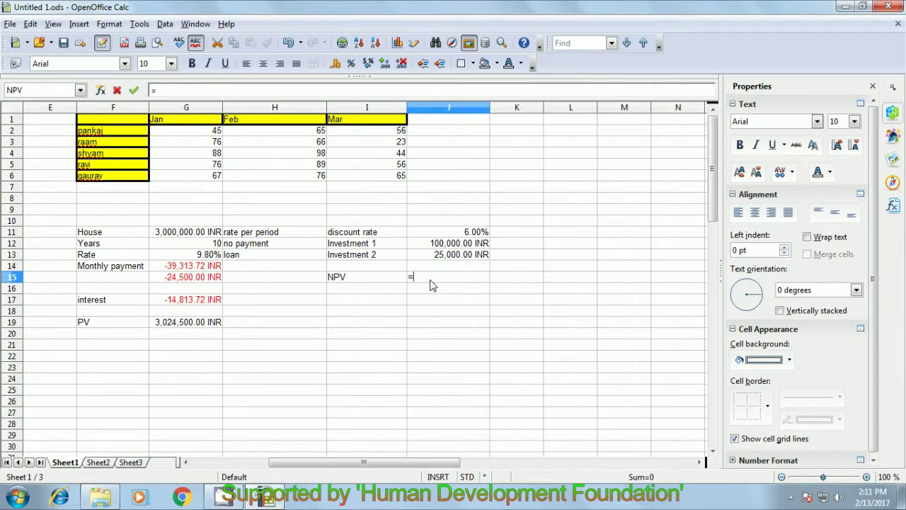
type("npv")
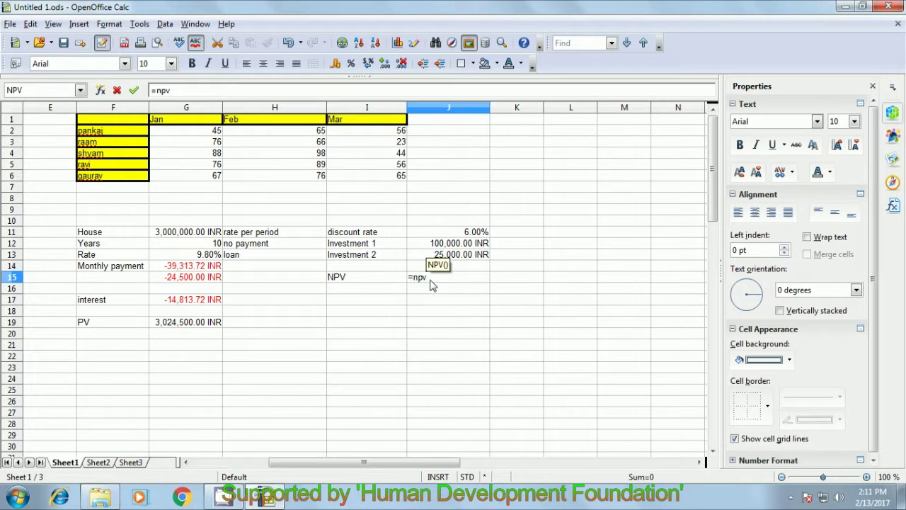
type("(")
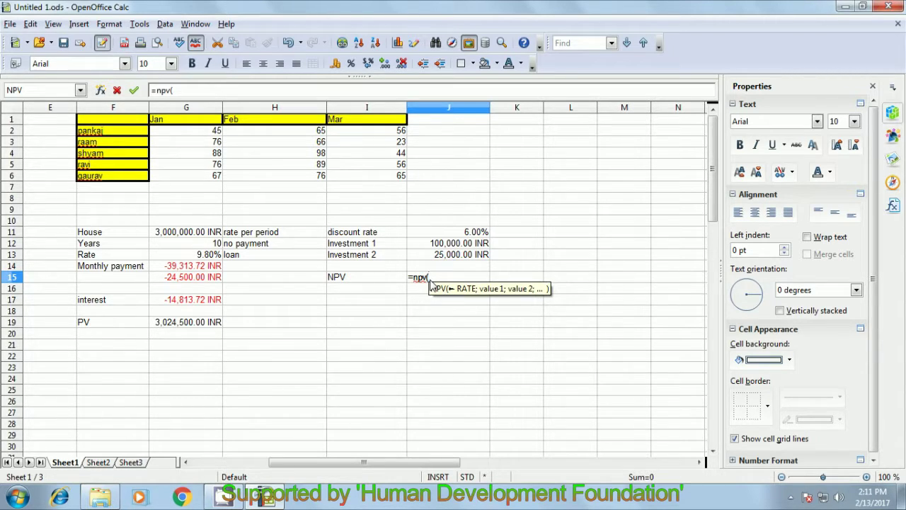
left_click(476, 233)
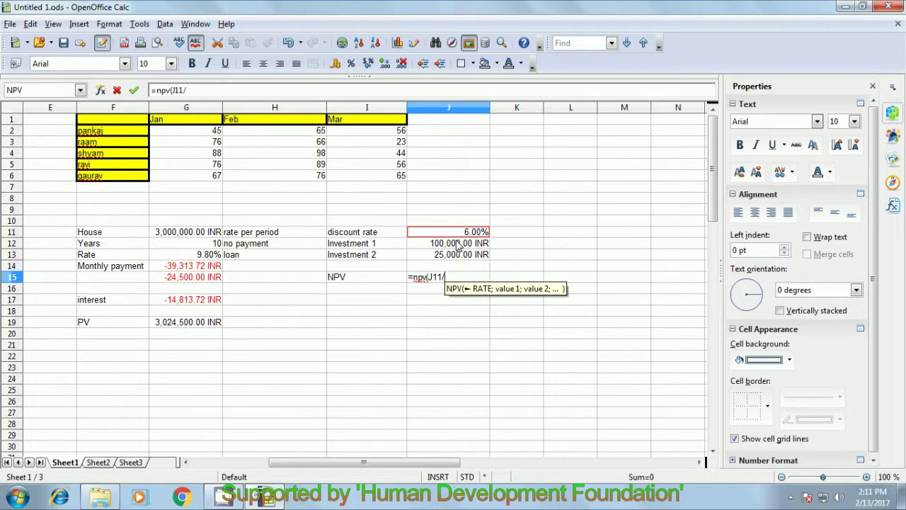
type("/12")
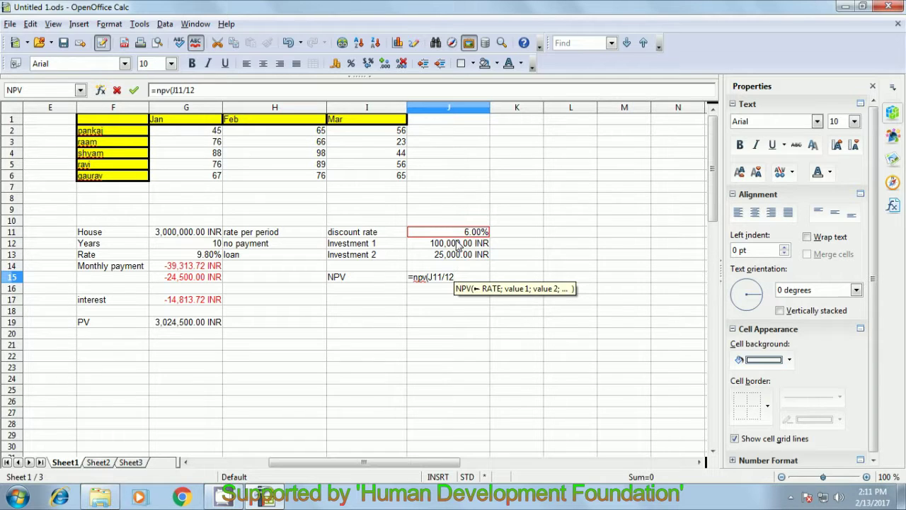
type(";")
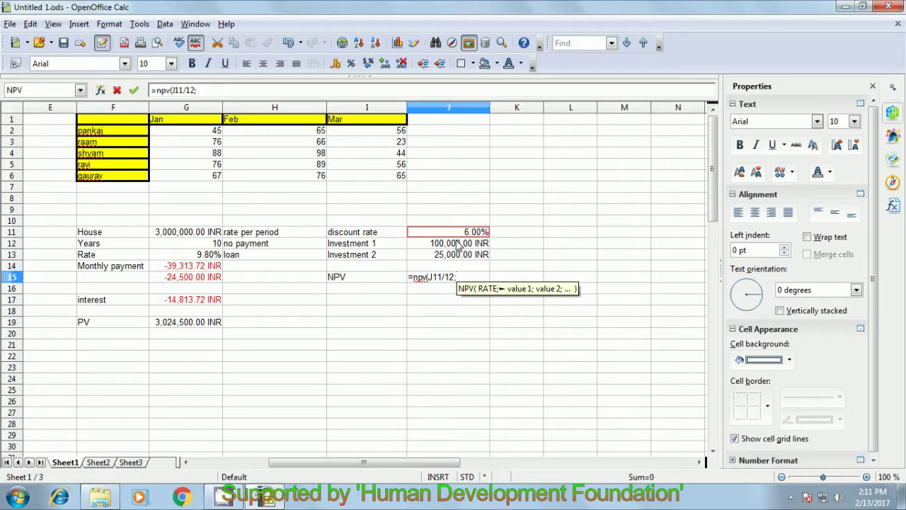
left_click(452, 248)
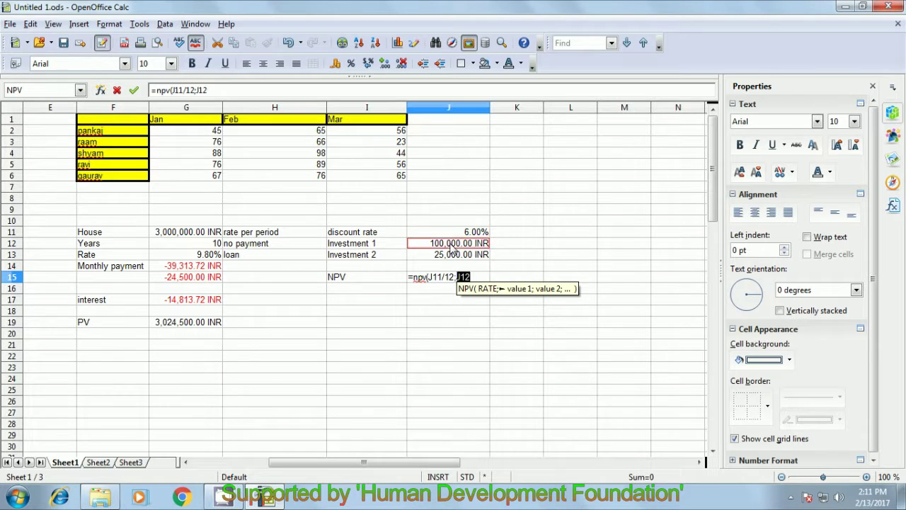
type(";")
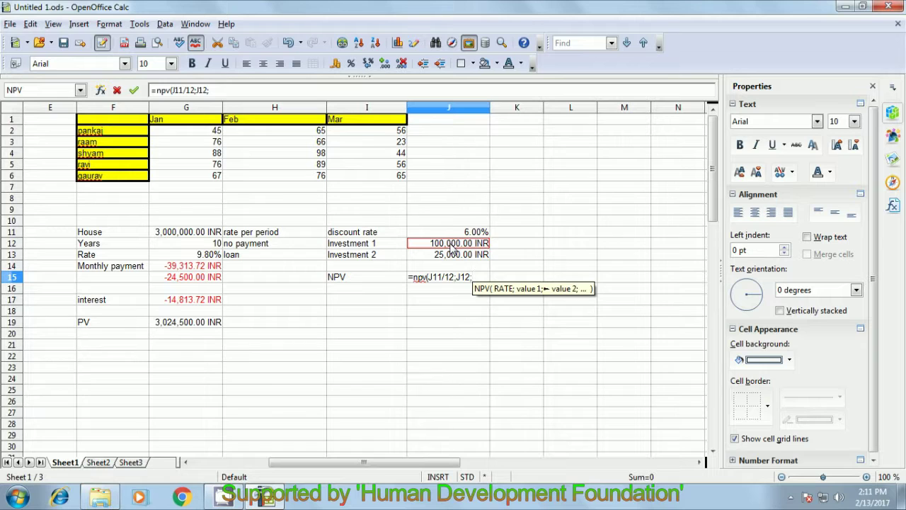
left_click(456, 259)
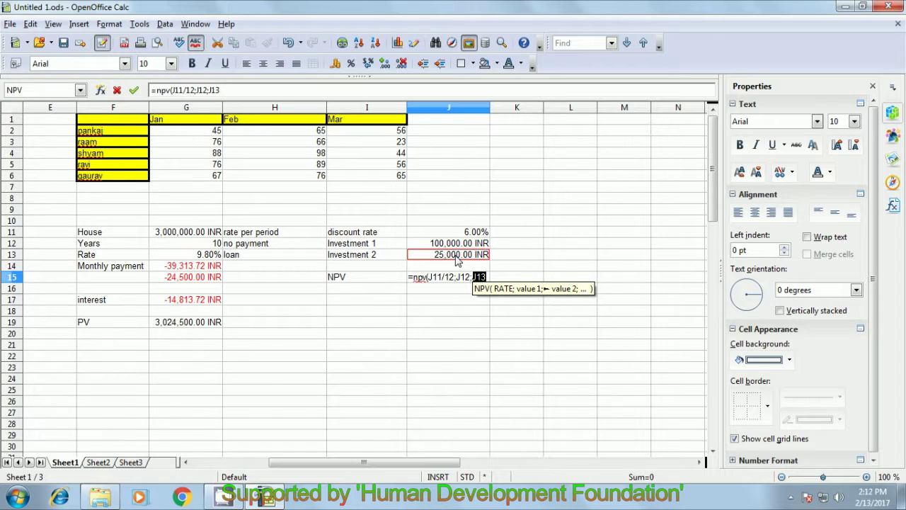
type(")")
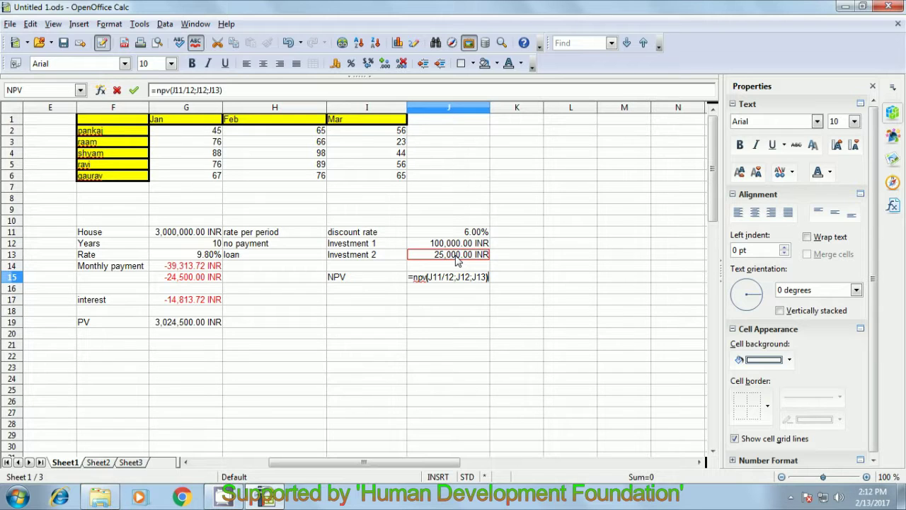
key("Return")
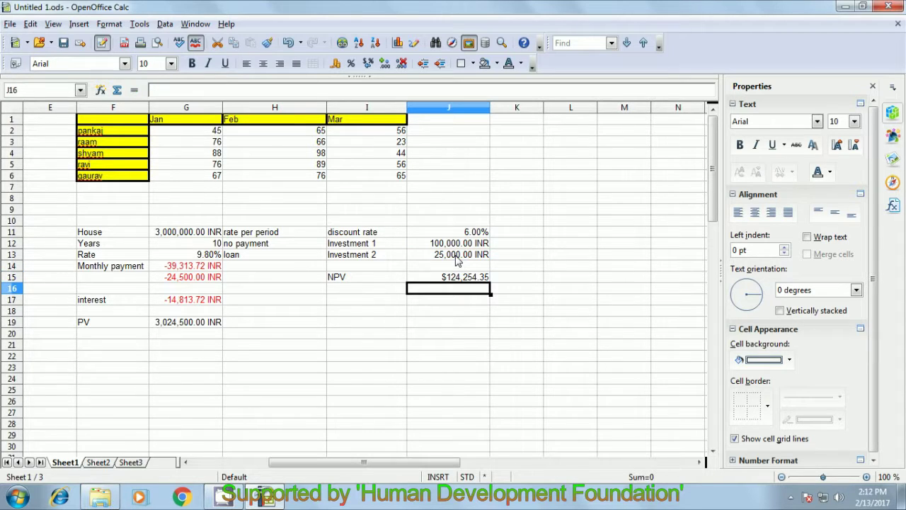
Format the NPV result in J15 as currency using the -1,234.00 INR format
left_click(460, 303)
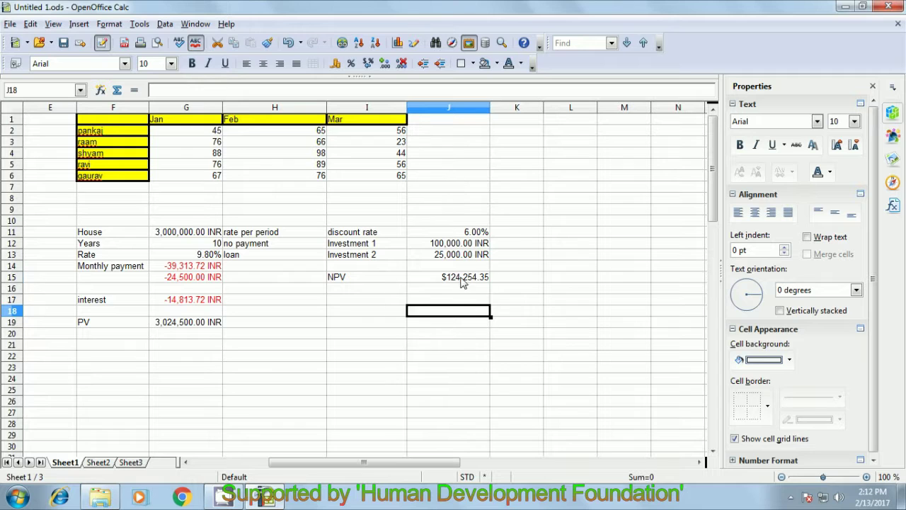
left_click(457, 281)
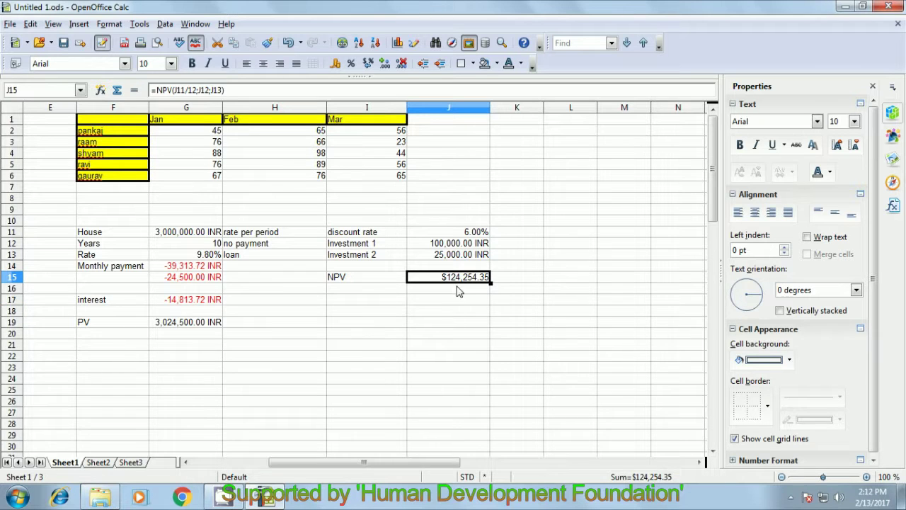
right_click(460, 279)
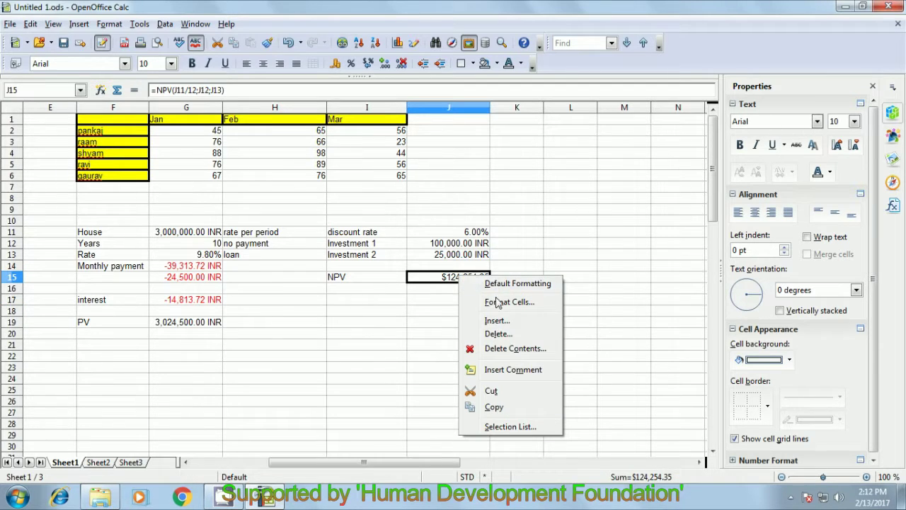
left_click(496, 302)
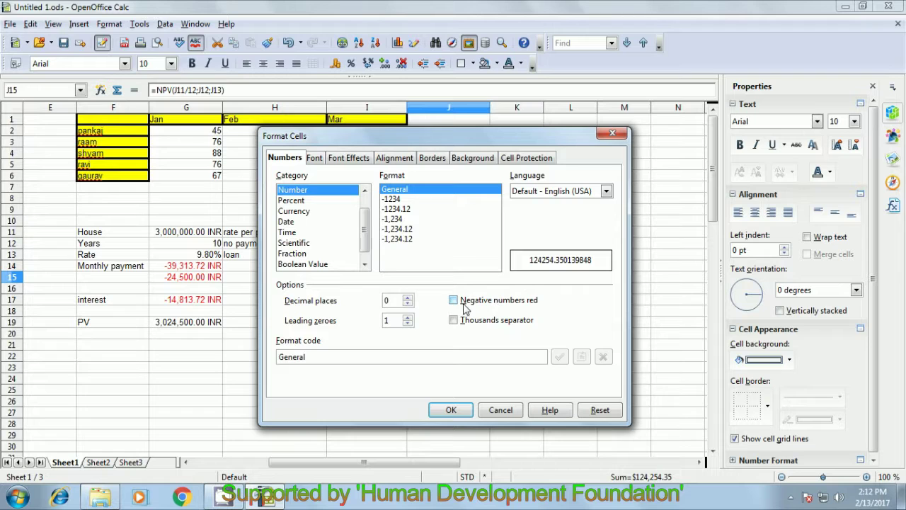
left_click(293, 200)
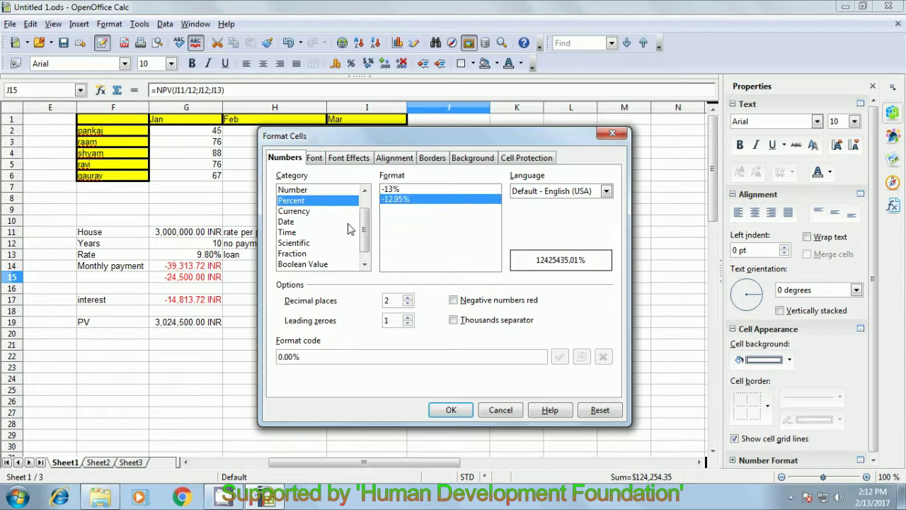
left_click(315, 212)
scroll(488, 233, "down", 1)
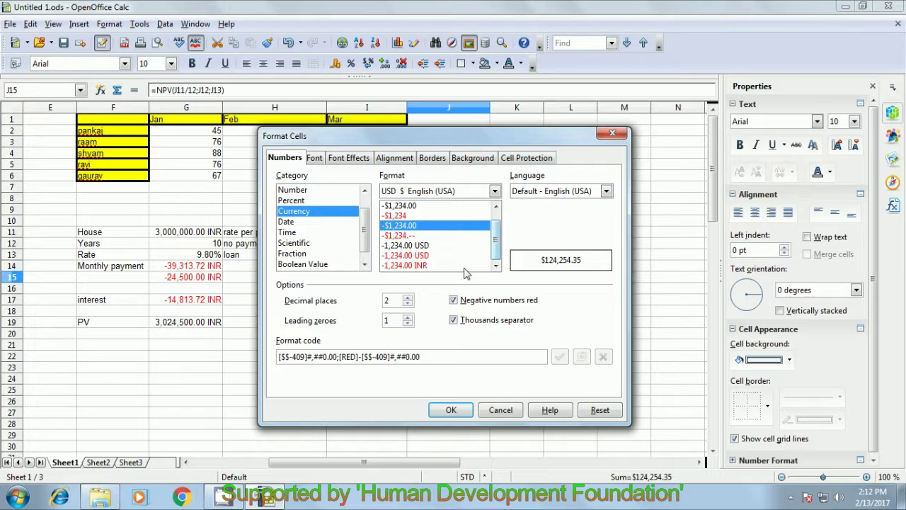
left_click(409, 265)
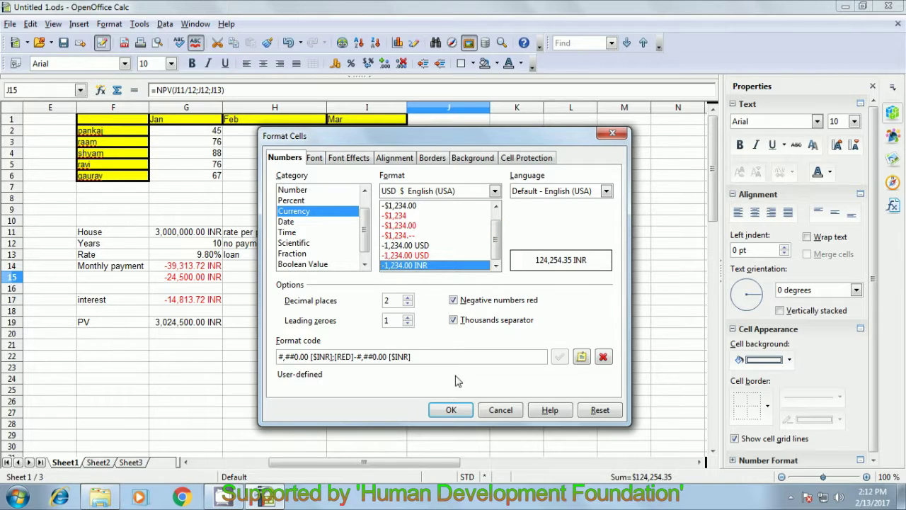
left_click(451, 410)
left_click(437, 302)
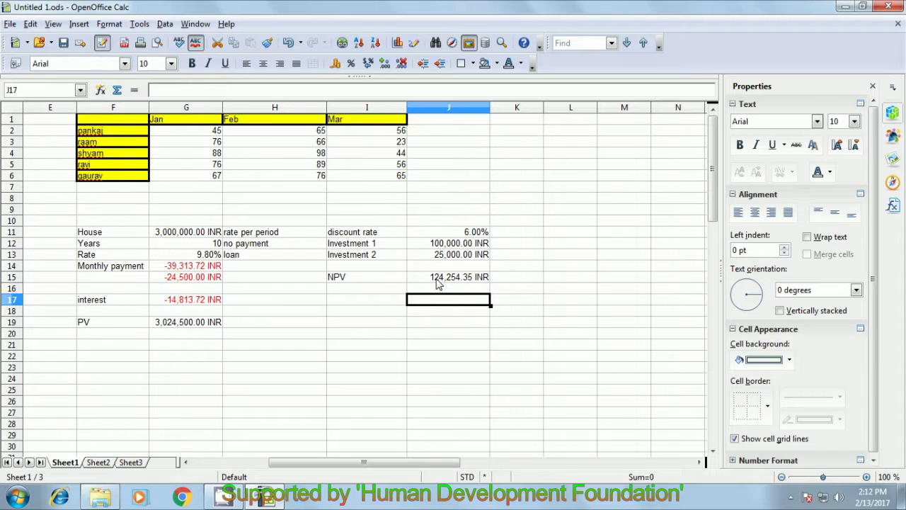
left_click(437, 280)
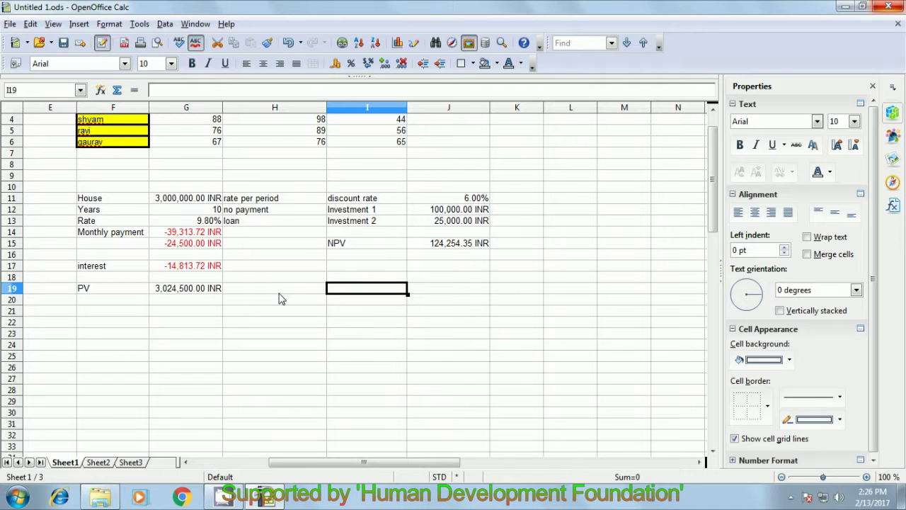
Label cell F22, below the PV row, as Rate
type("%")
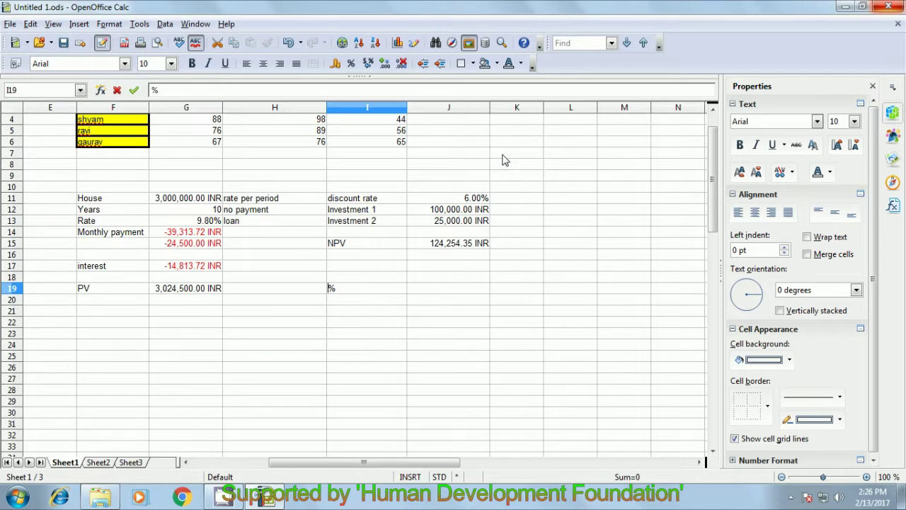
key("BackSpace")
left_click(83, 324)
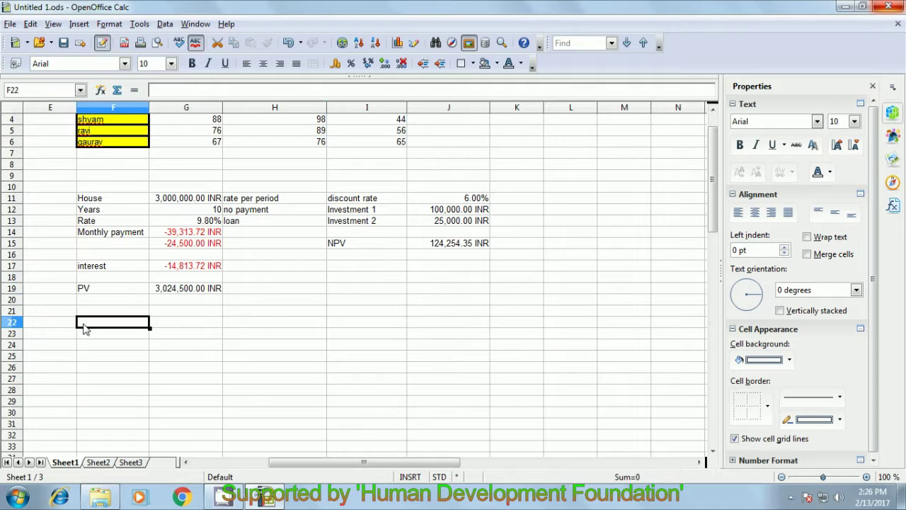
type("Rate")
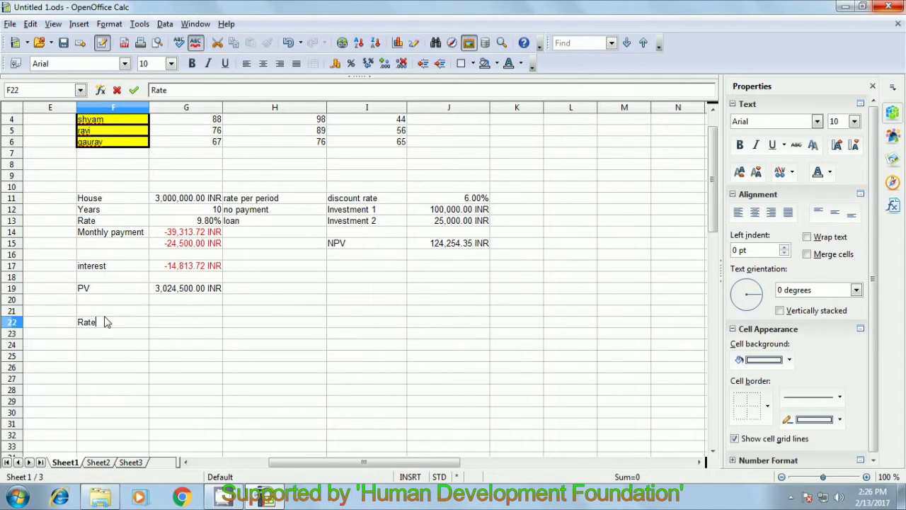
key("Tab")
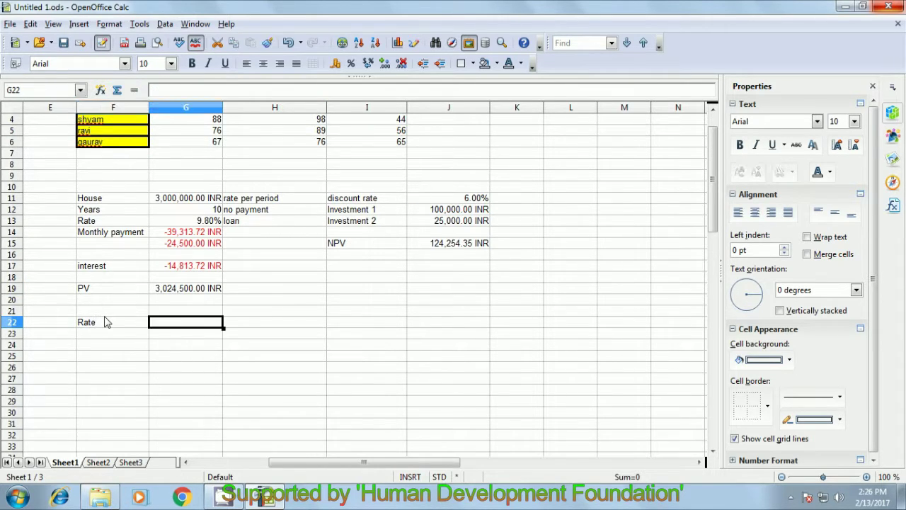
Calculate the loan's interest rate in G22 with the formula =RATE(G12*12;G14;G19;1;0)
type("=")
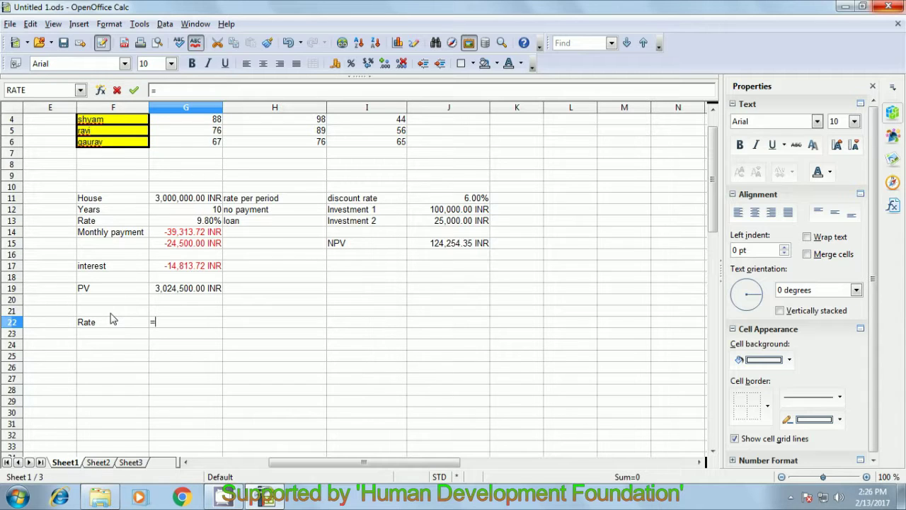
type("rate?")
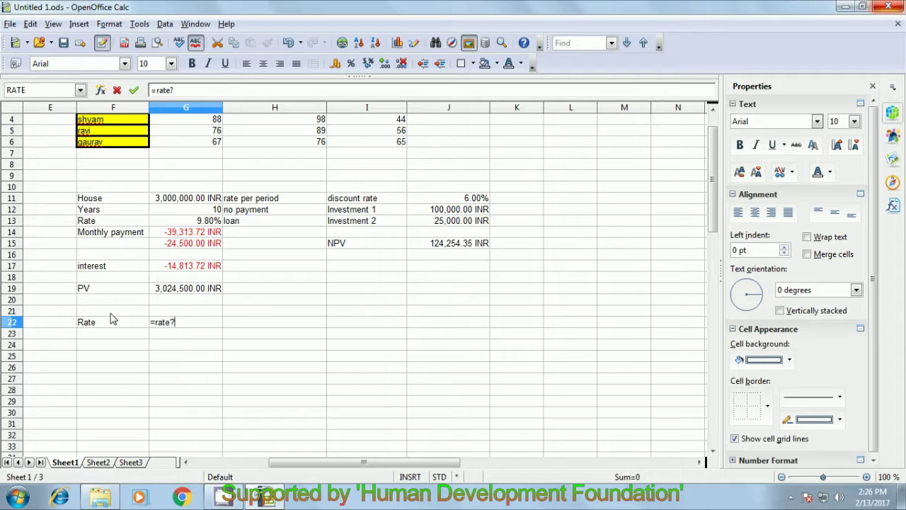
key("BackSpace")
type("(")
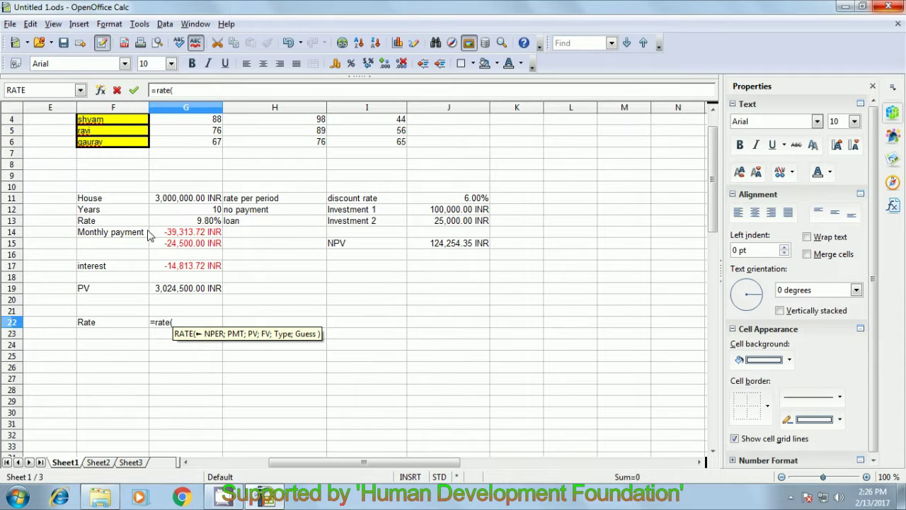
left_click(201, 211)
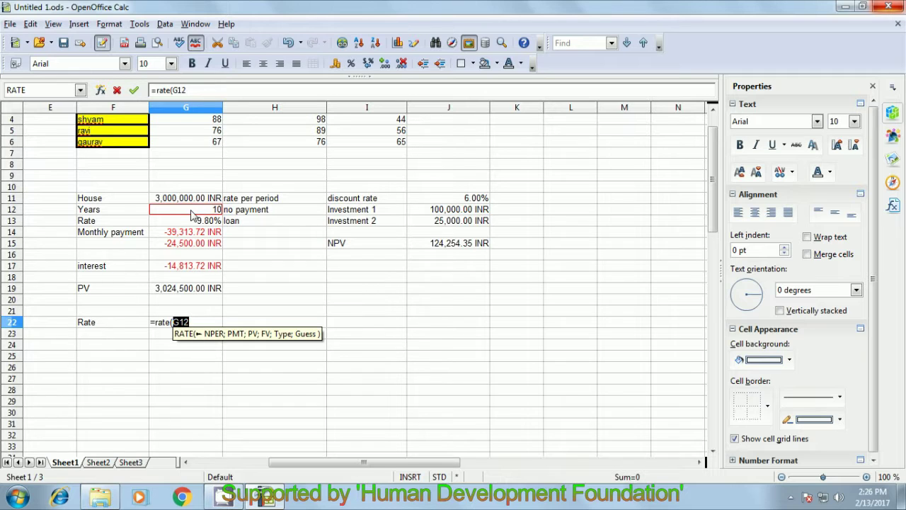
type("*")
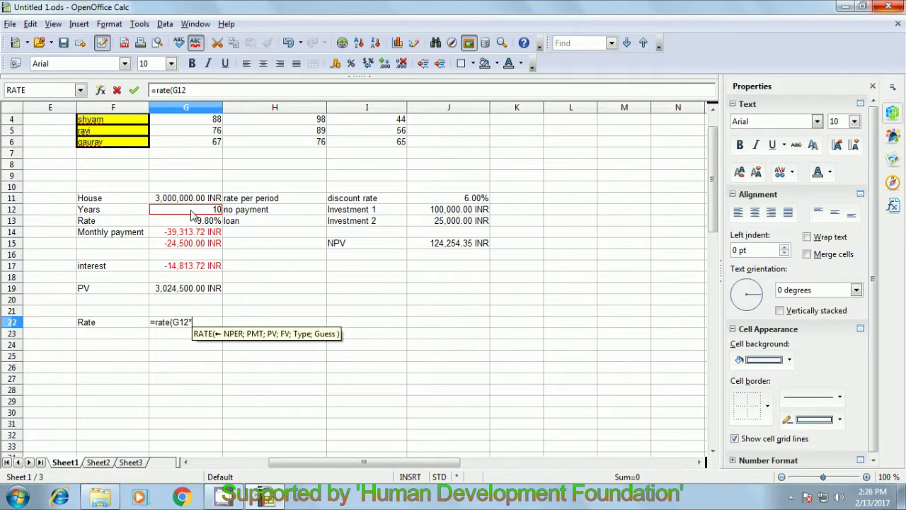
type("12")
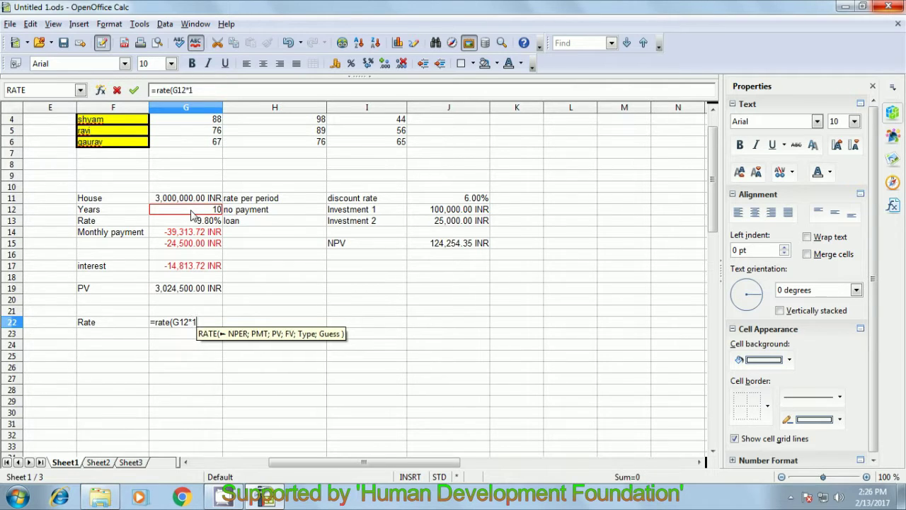
type(";")
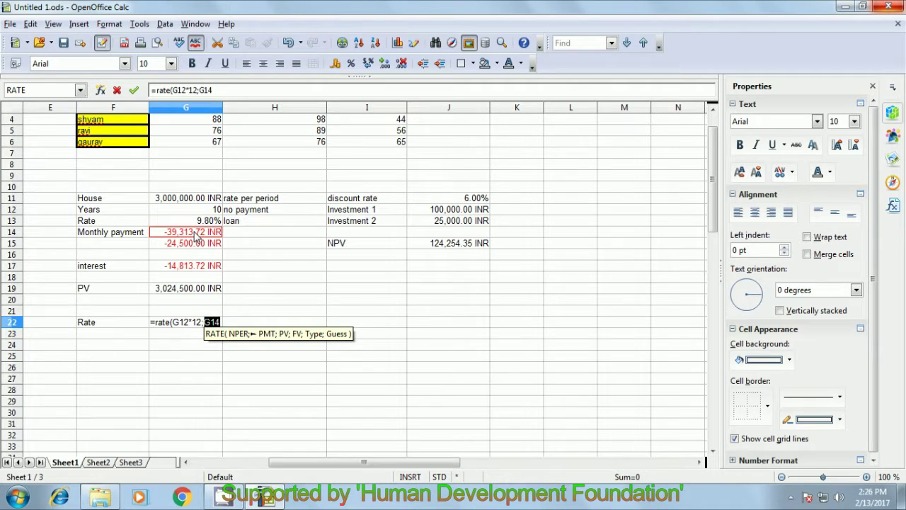
type(";")
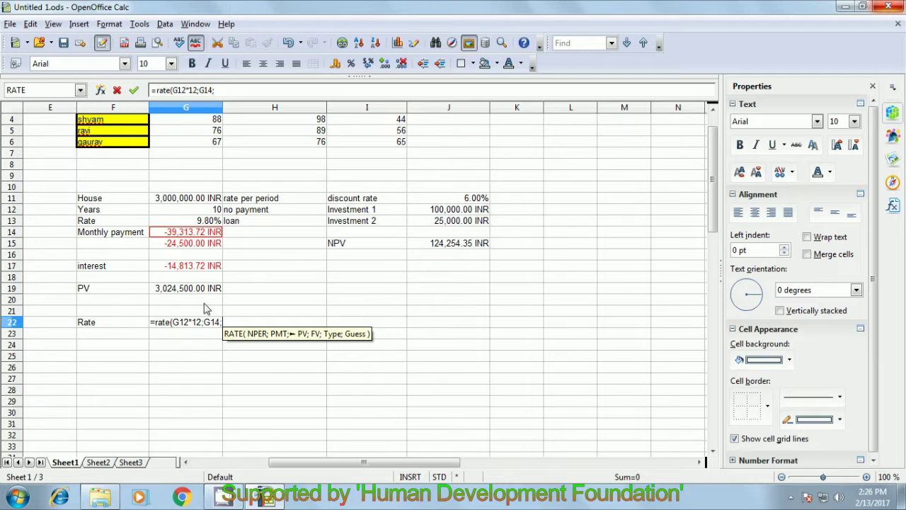
left_click(201, 295)
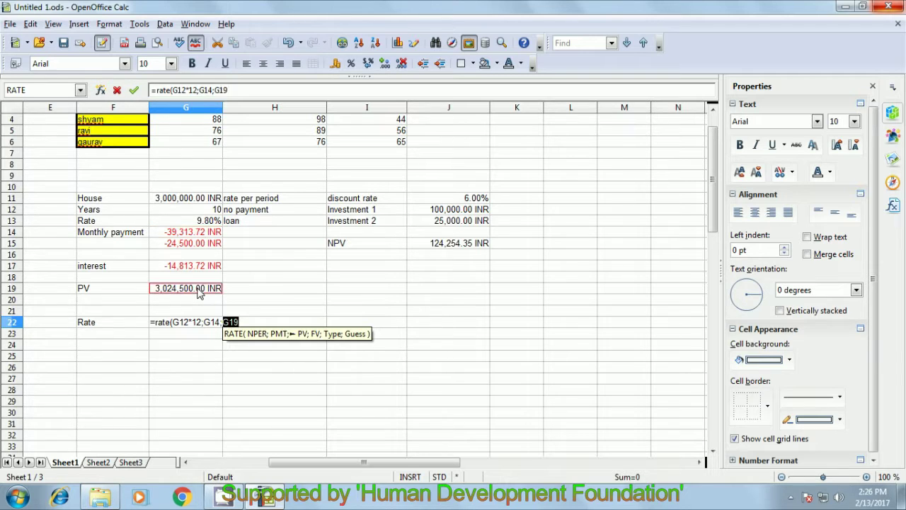
type(";")
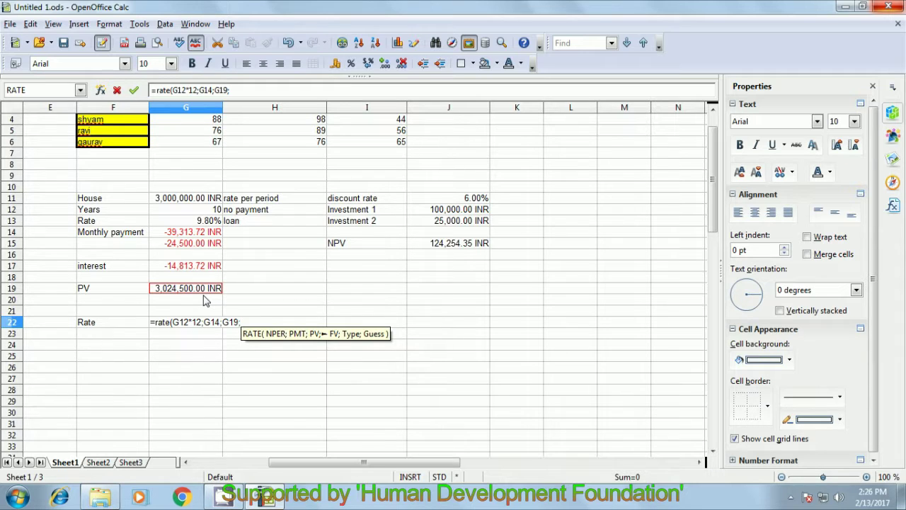
type("1;")
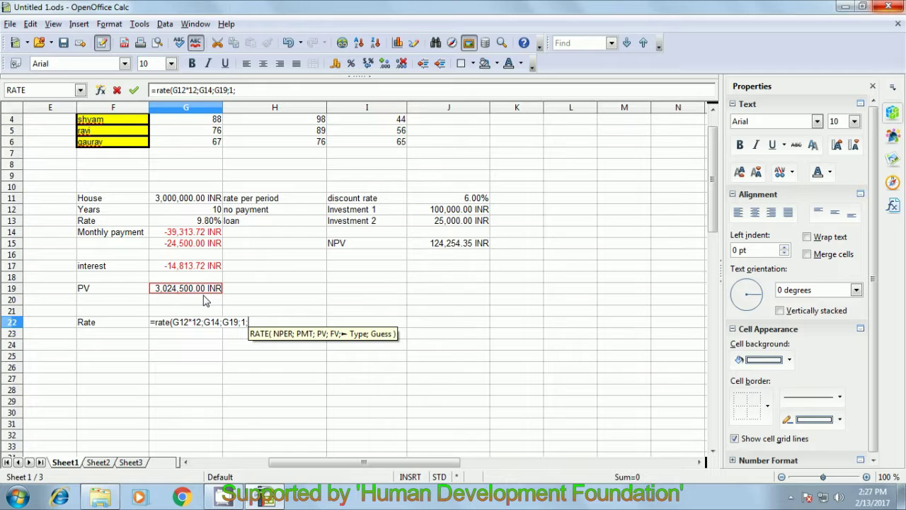
type("0")
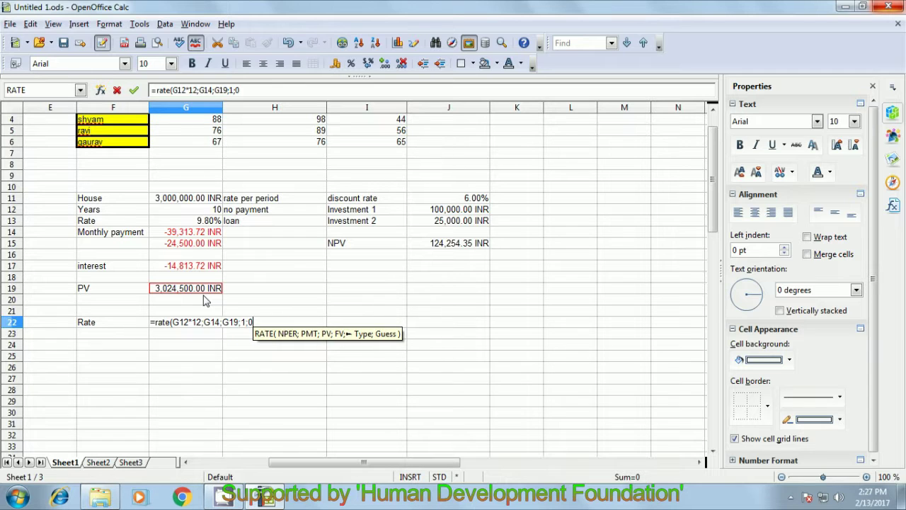
type(")")
key("Return")
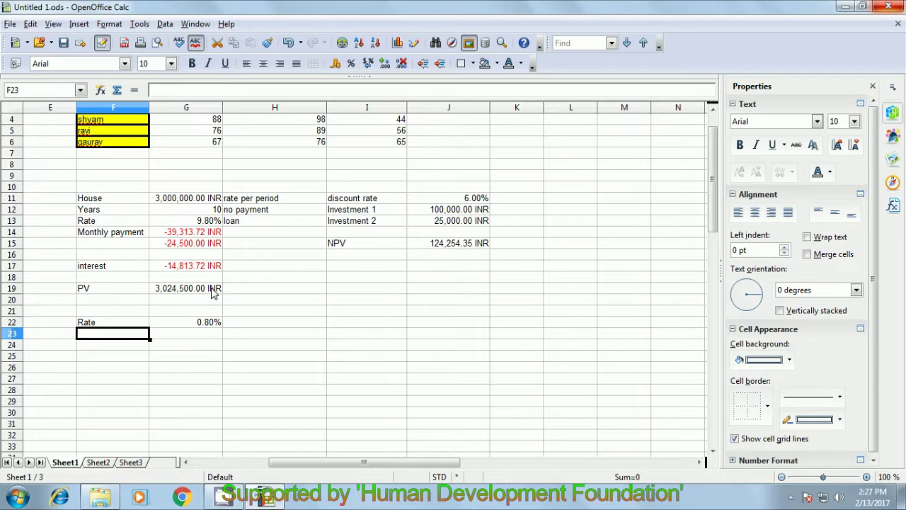
Multiply the present value argument in G22's formula by 100, making it =RATE(G12*12;G14;G19*100;1;0)
left_click(186, 324)
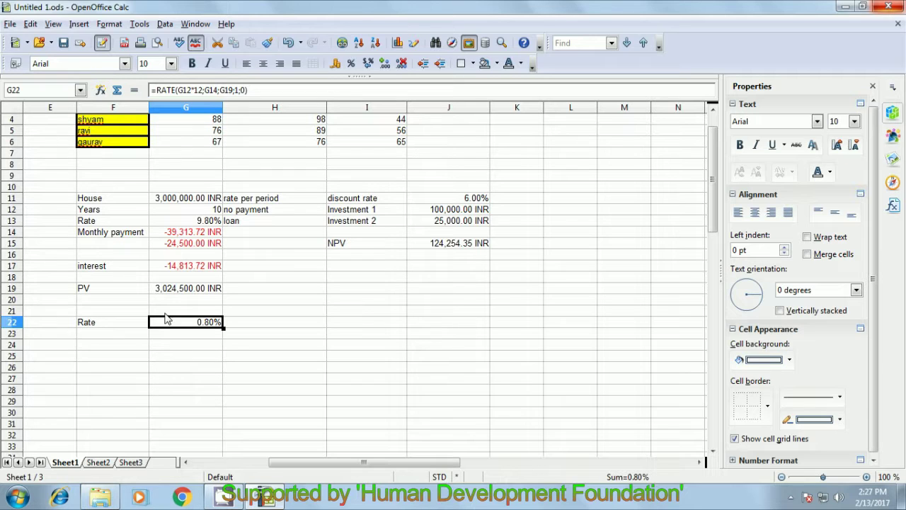
left_click(225, 90)
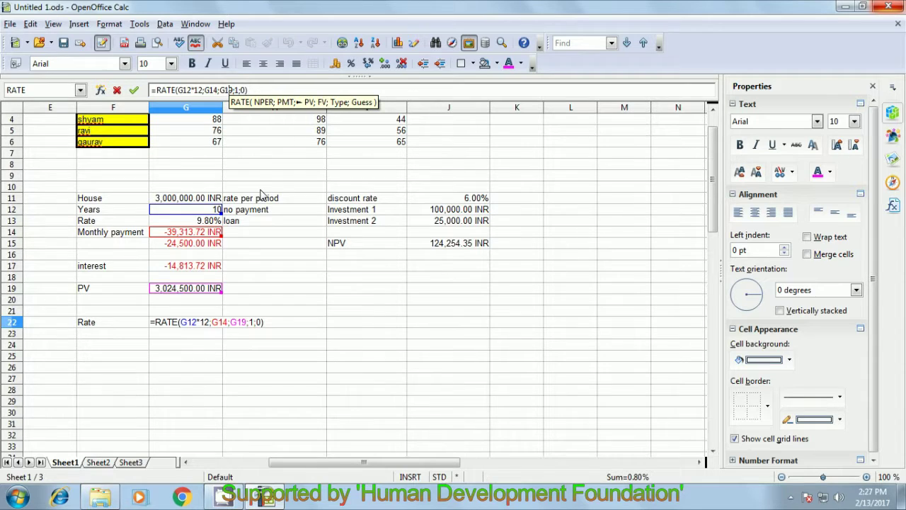
key("Right")
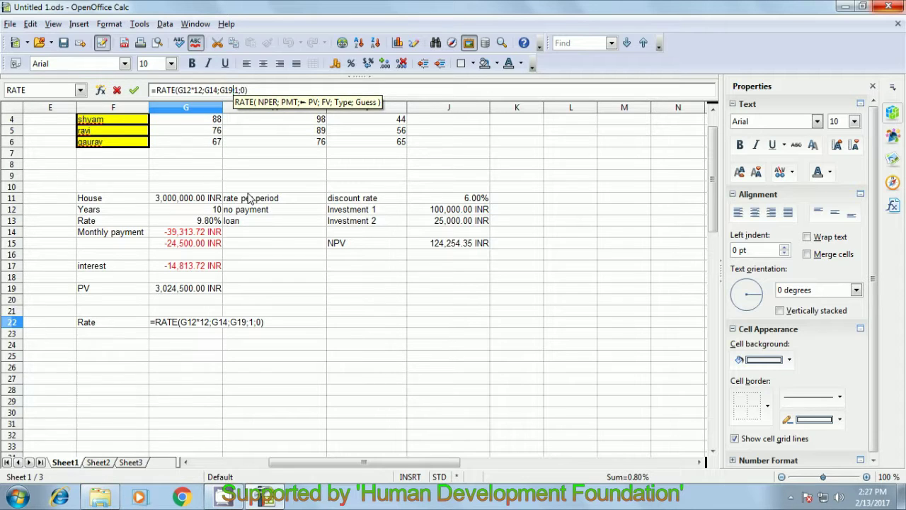
type("*100")
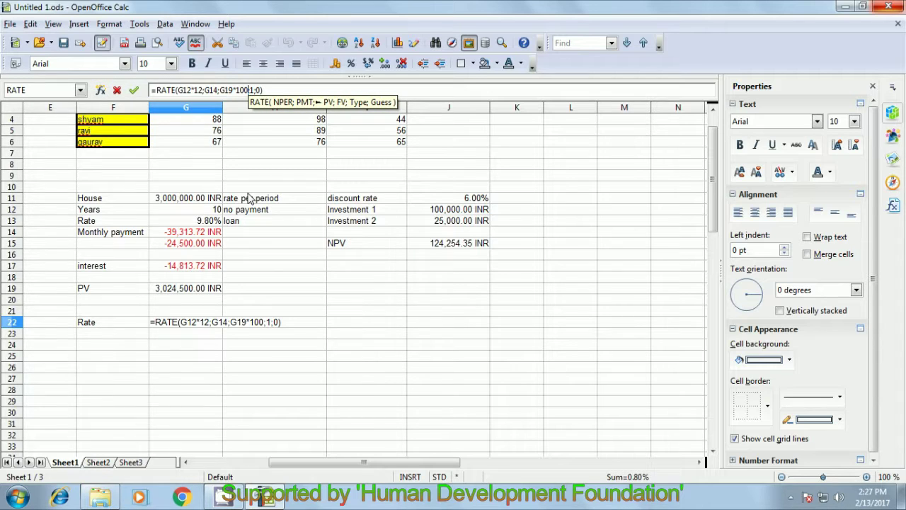
key("Return")
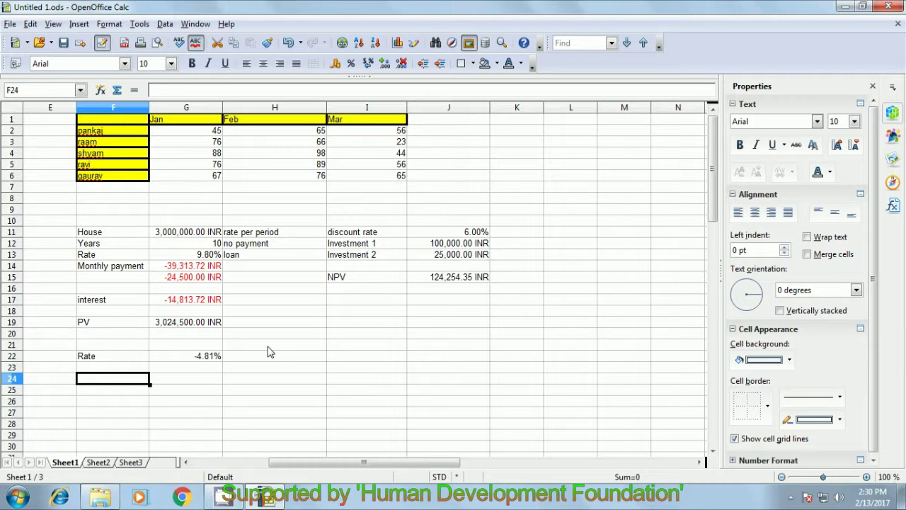
Label cell F24, two rows below the Rate label, as no of rows
type("=")
key("BackSpace")
type("no")
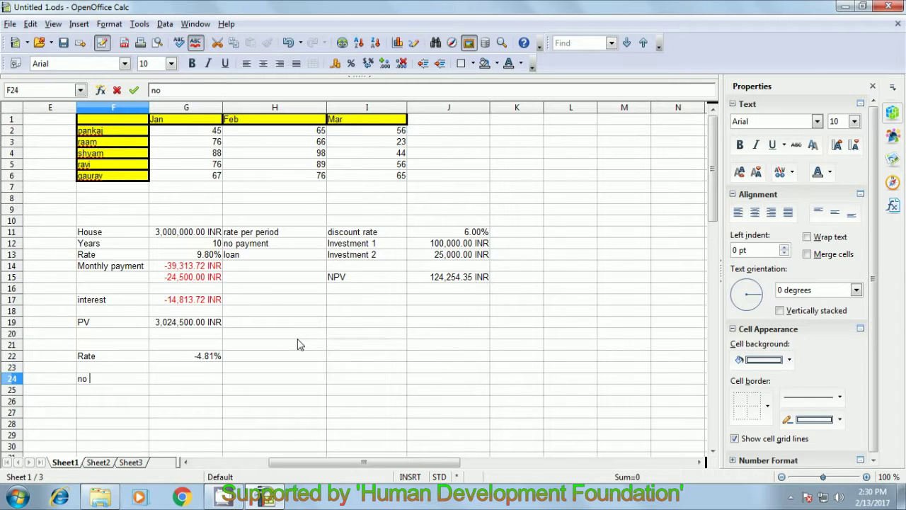
type(" of")
type("raw")
key("BackSpace")
key("BackSpace")
type("ows")
key("Tab")
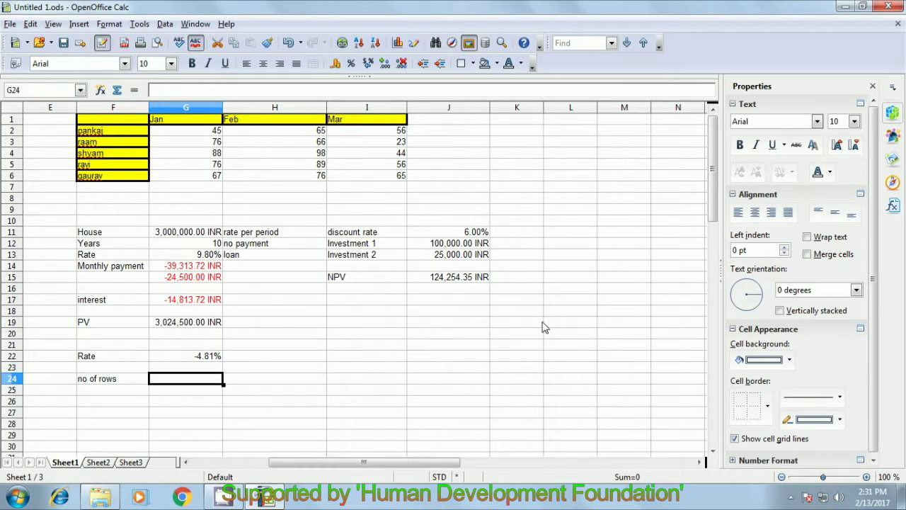
Get the row number of the label cell in G24 with the formula =ROW(F24)
type("=")
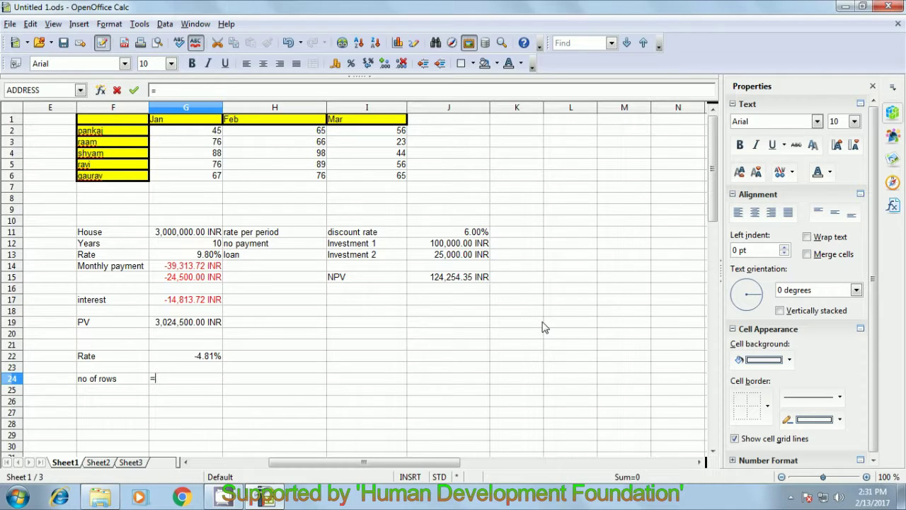
type("row(")
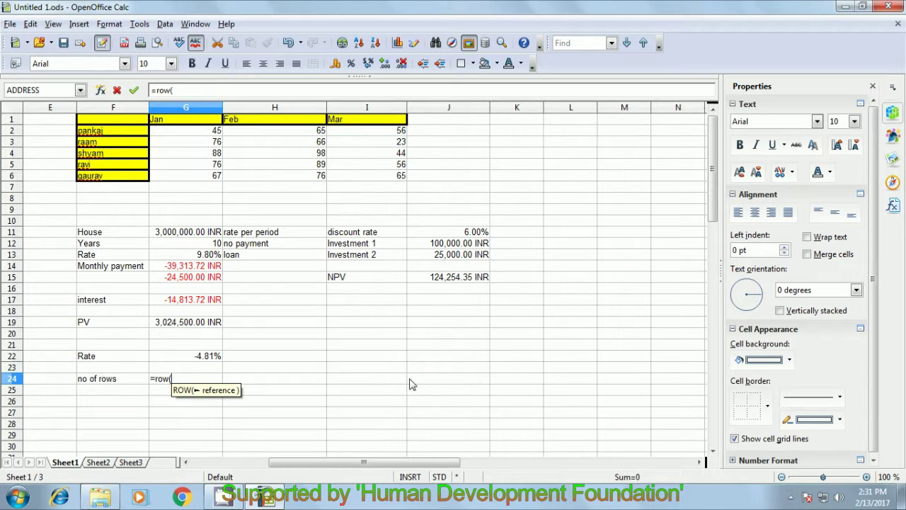
left_click(101, 382)
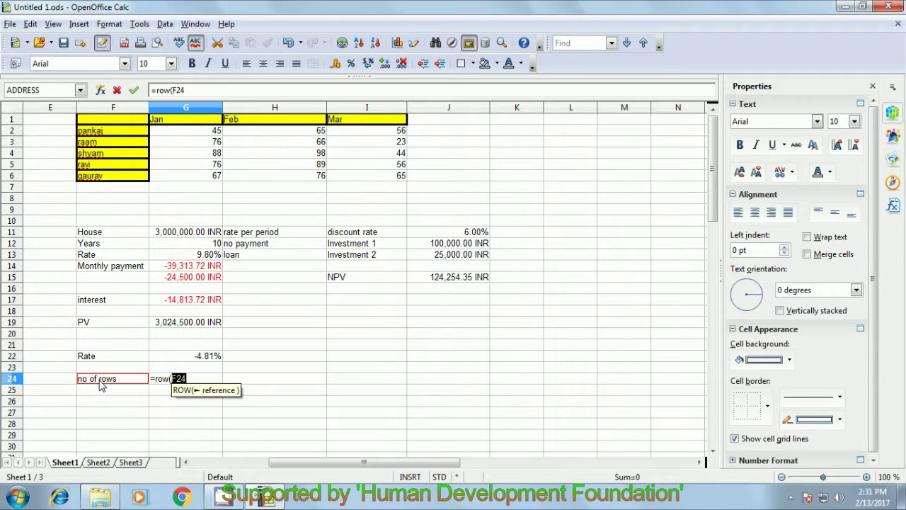
type(")")
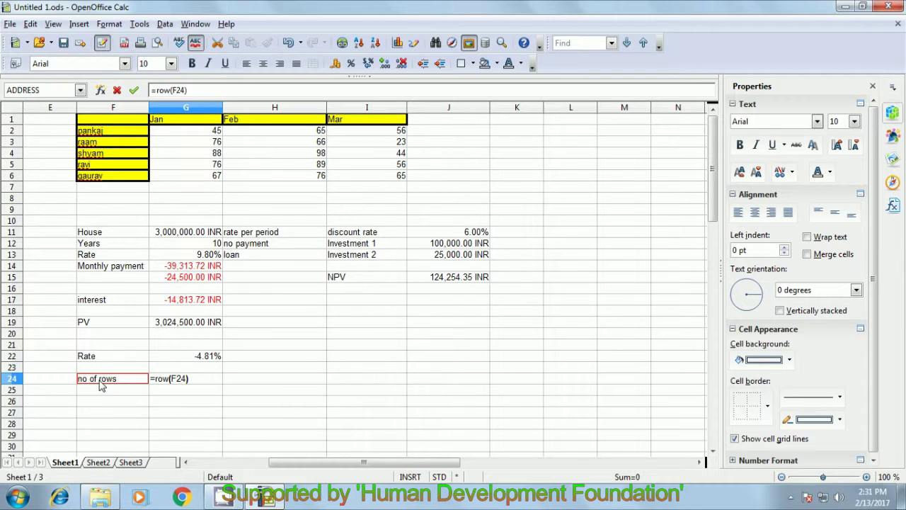
key("Return")
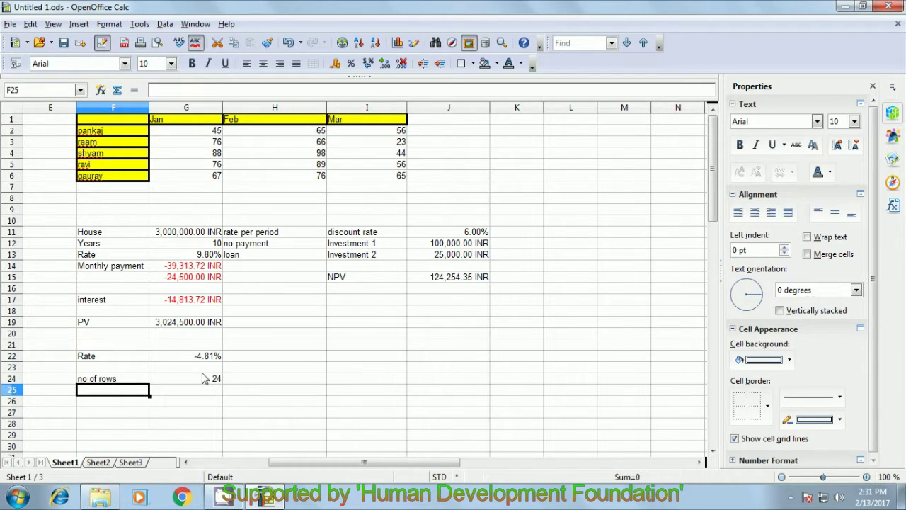
left_click(204, 379)
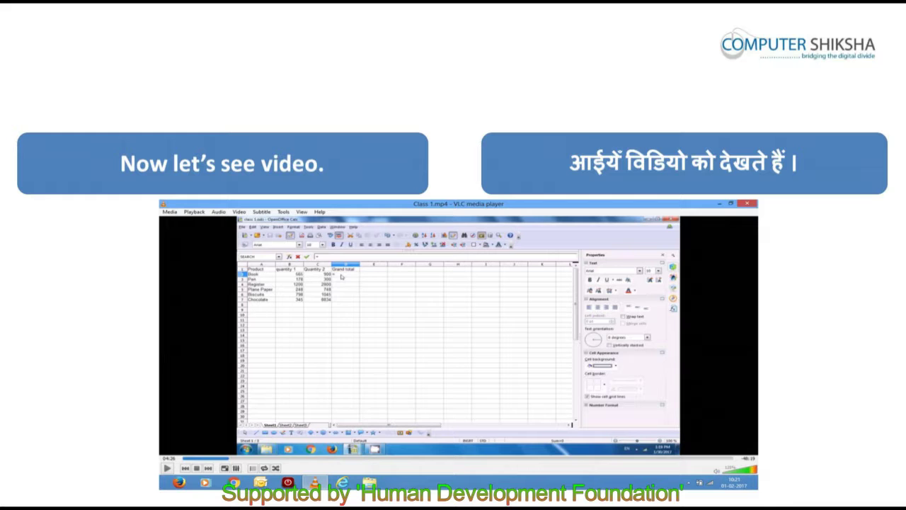
Label cell F26, two rows below the no of rows label, as no of colums
type("n")
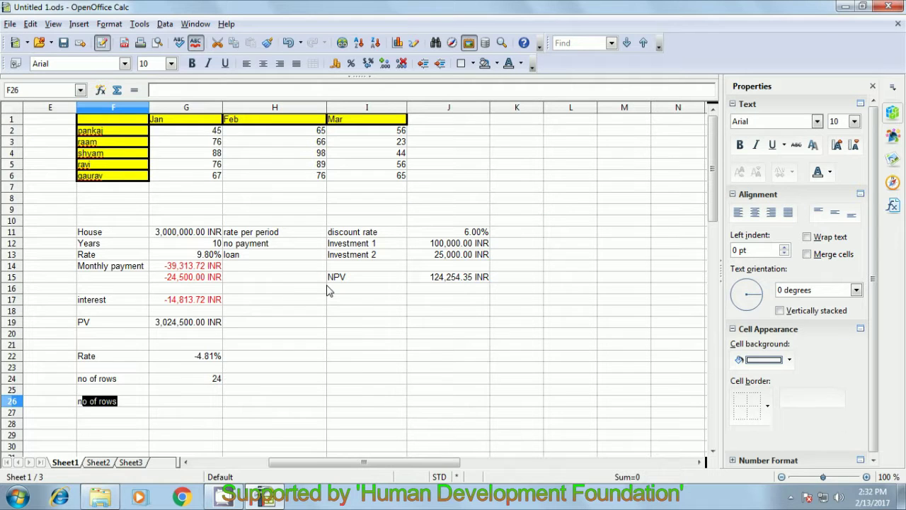
type("o of ")
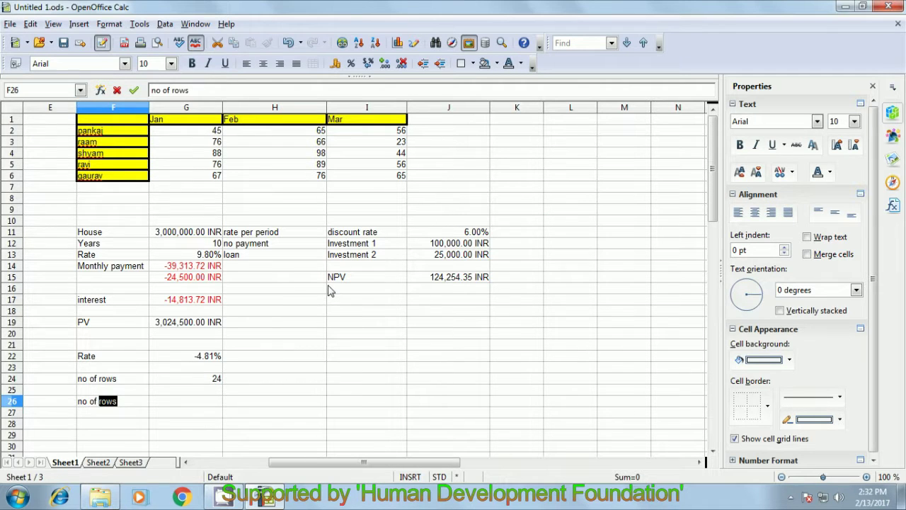
type("colums")
key("Tab")
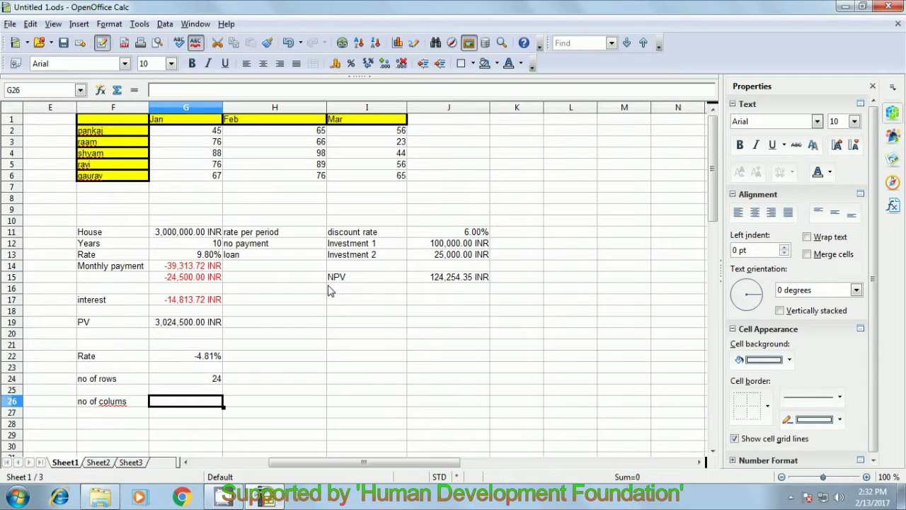
Correct the misspelled word in F26 to the spelling suggestion columns
double_click(119, 402)
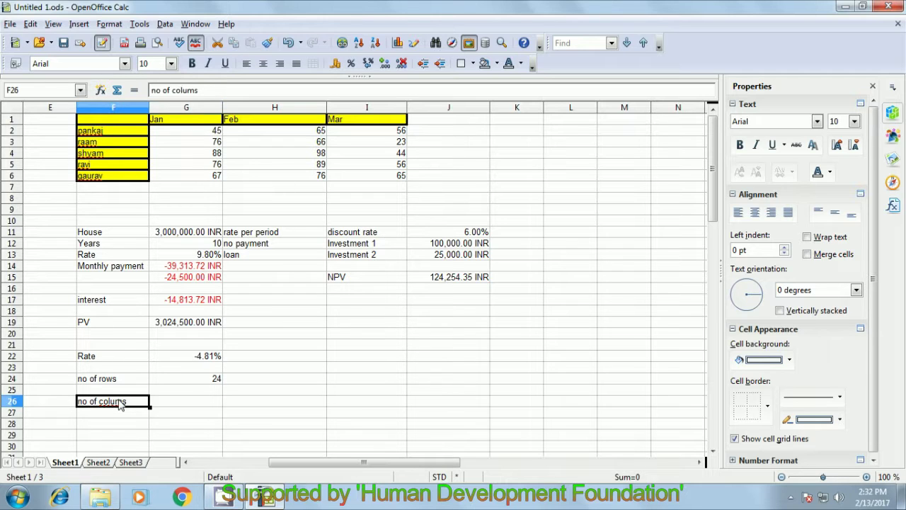
right_click(121, 403)
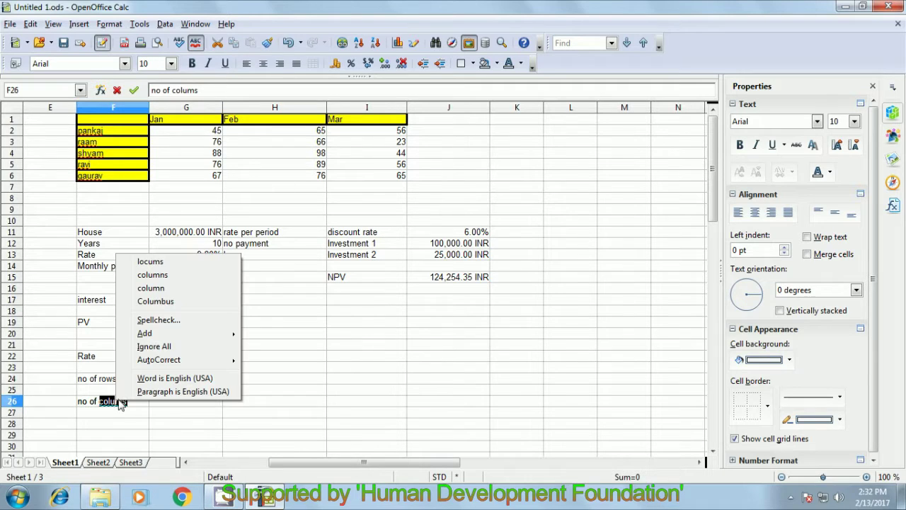
left_click(149, 275)
Get the column number of the no of columns label cell in G26 with the formula =COLUMN(F26)
left_click(185, 403)
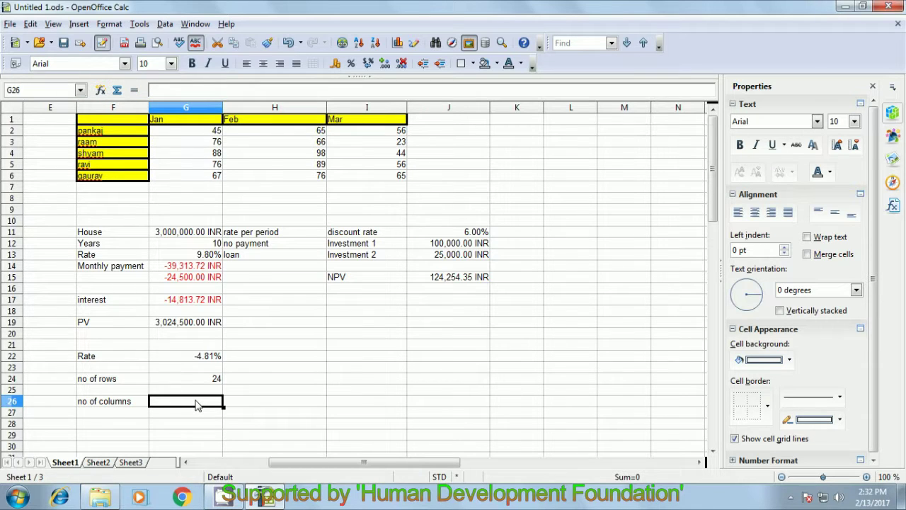
type("=col")
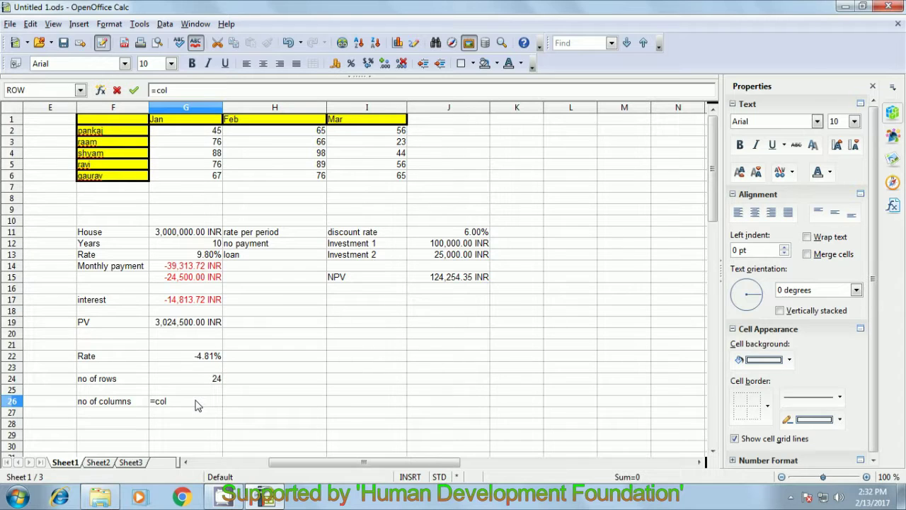
type("umn(")
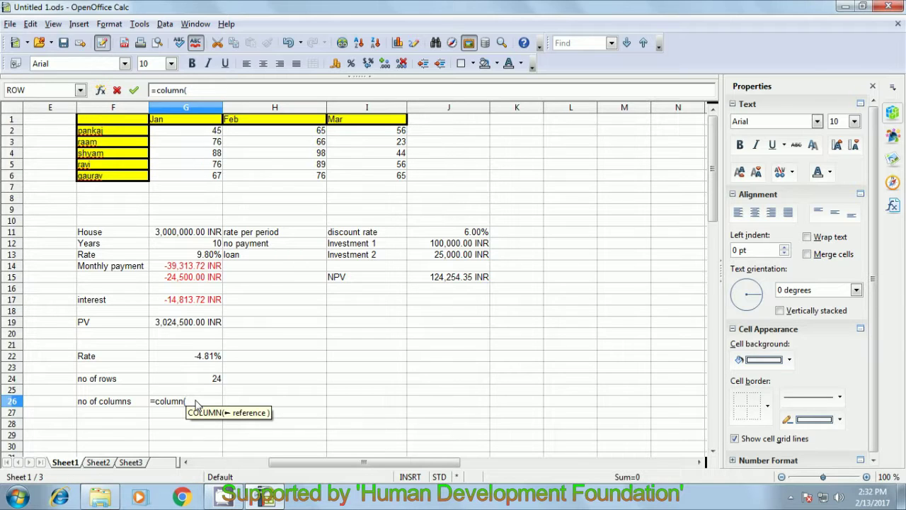
left_click(126, 402)
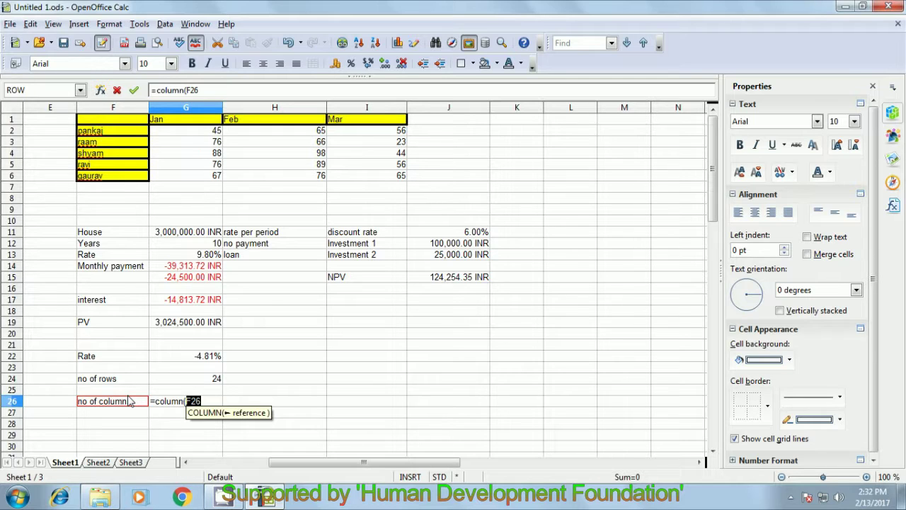
type(")")
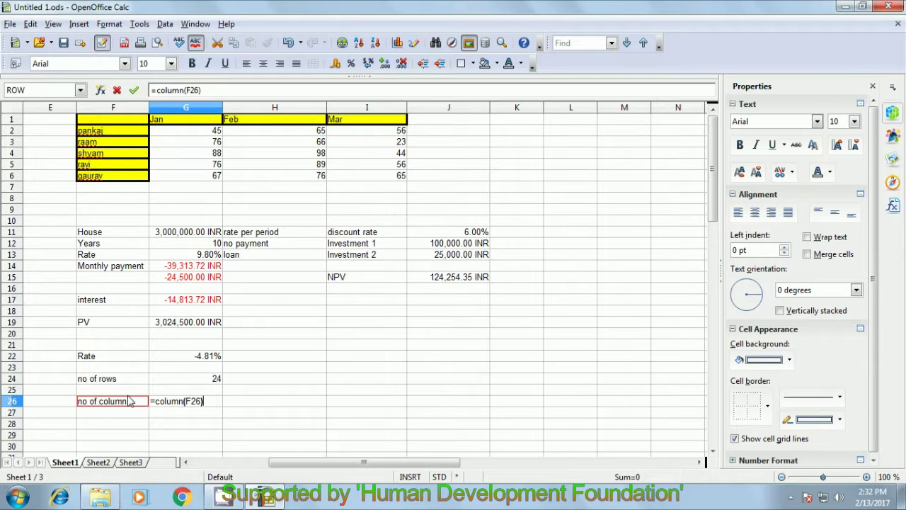
key("Return")
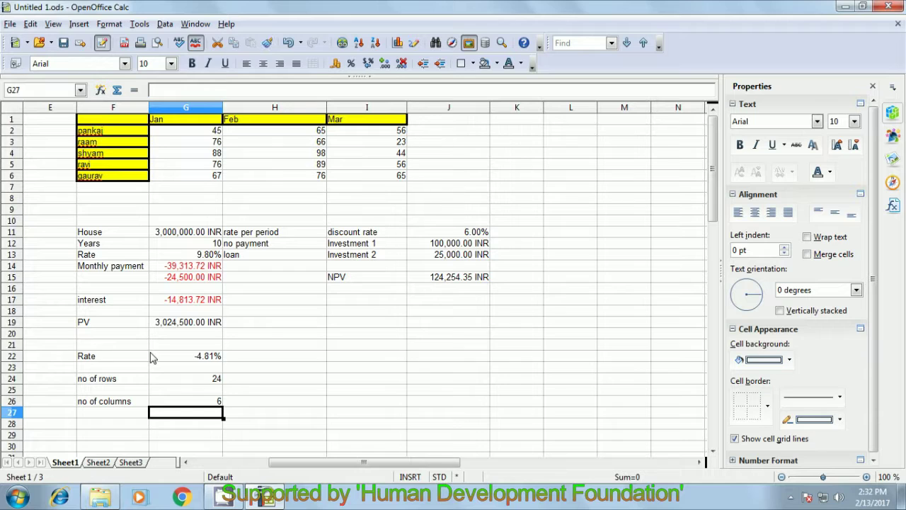
left_click(198, 405)
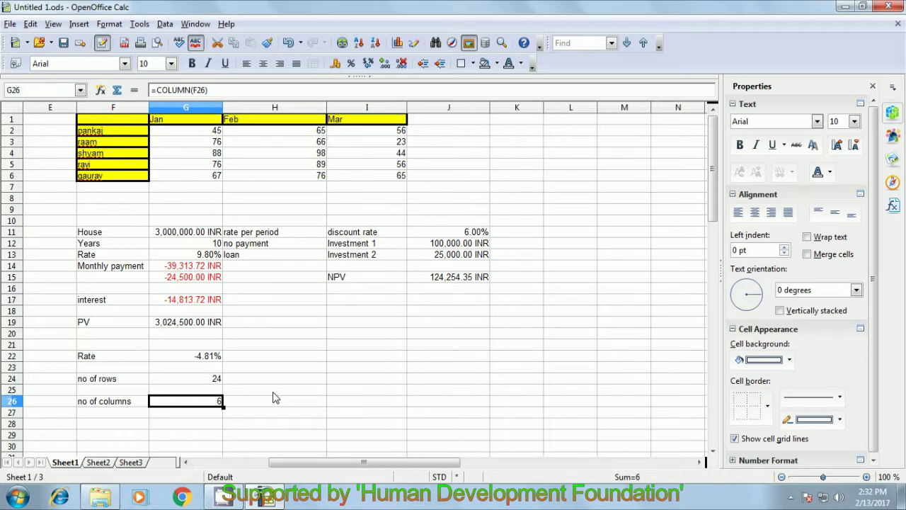
left_click(275, 395)
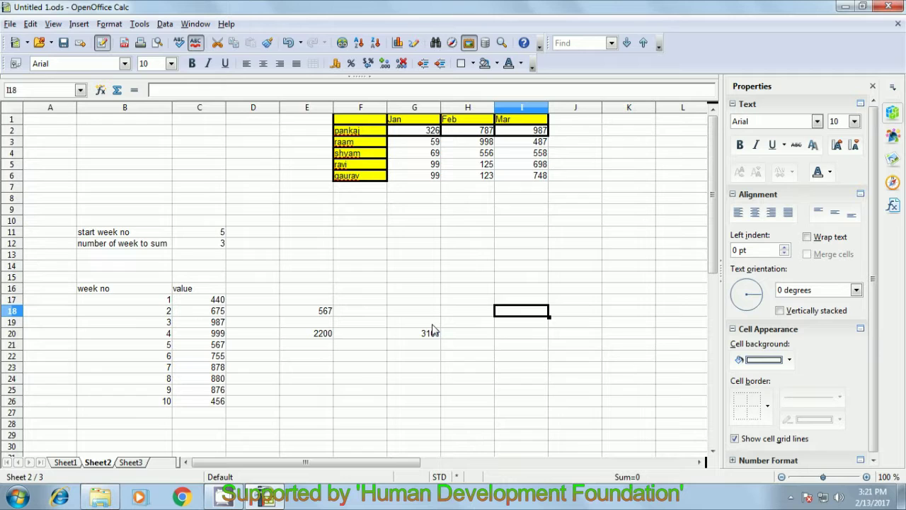
type("=")
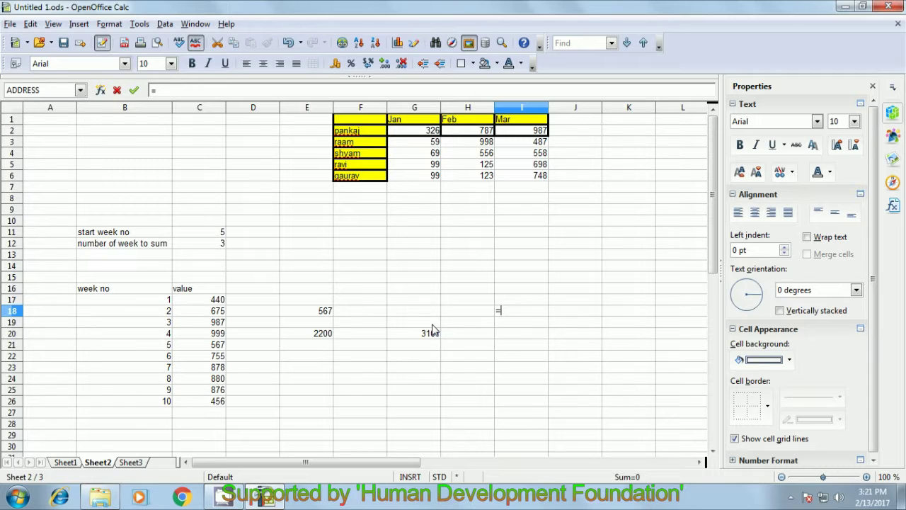
key("BackSpace")
left_click(419, 301)
Begin an ADDRESS formula in cell I18 of Sheet2 with ROW(E18) as its row argument
left_click(499, 314)
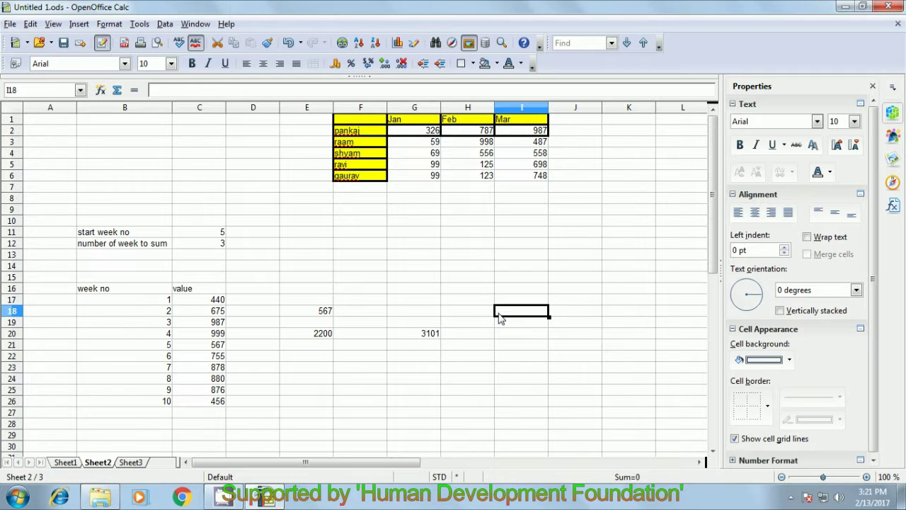
type("=")
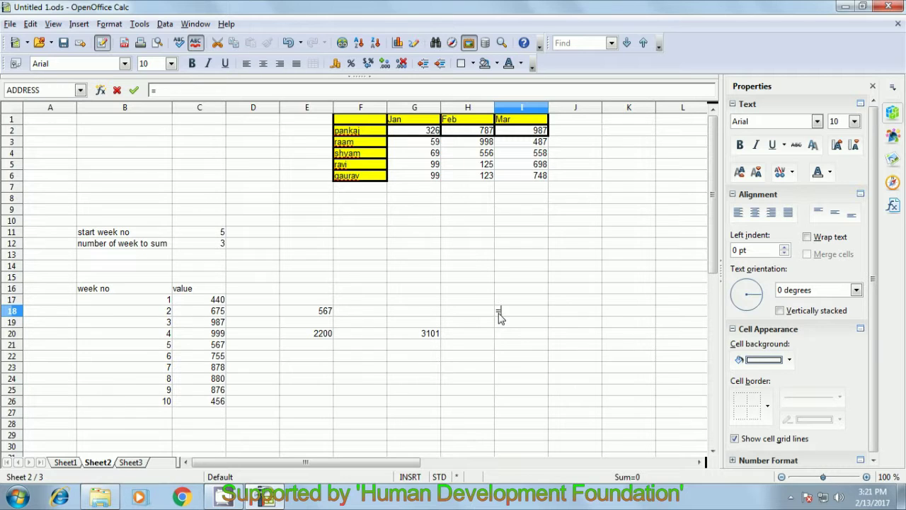
type("ad")
type("d")
type("rees")
key("BackSpace")
key("BackSpace")
type("ss")
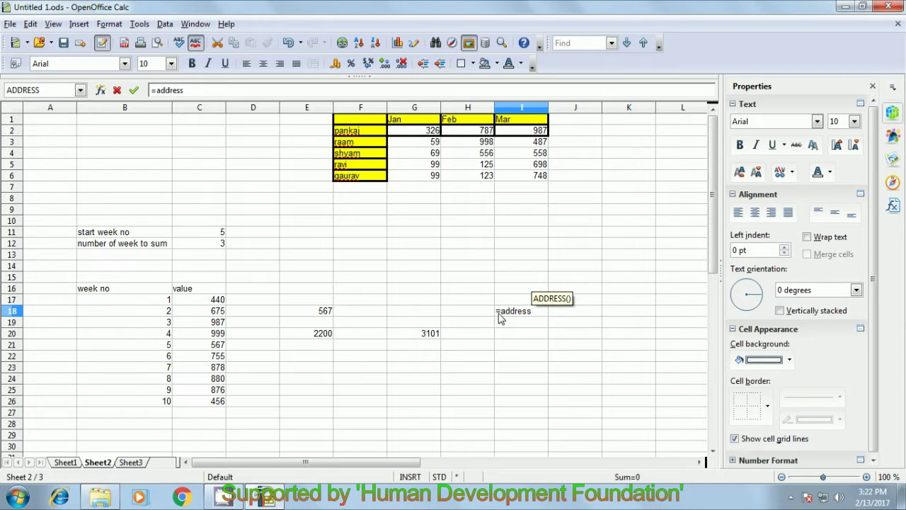
type("(")
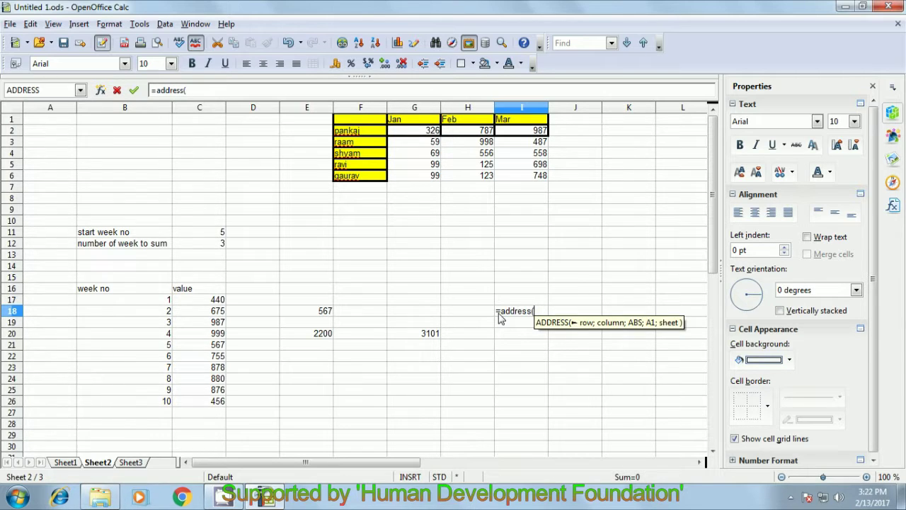
type("ro")
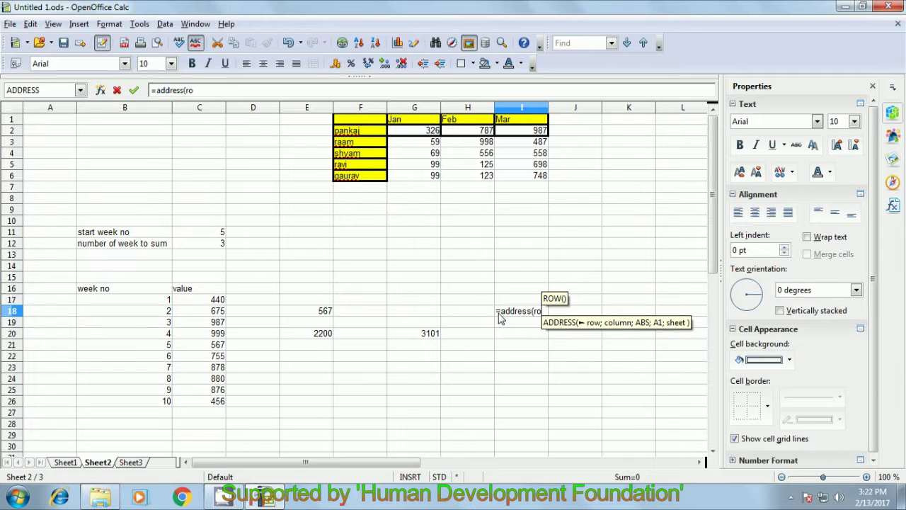
type("w(")
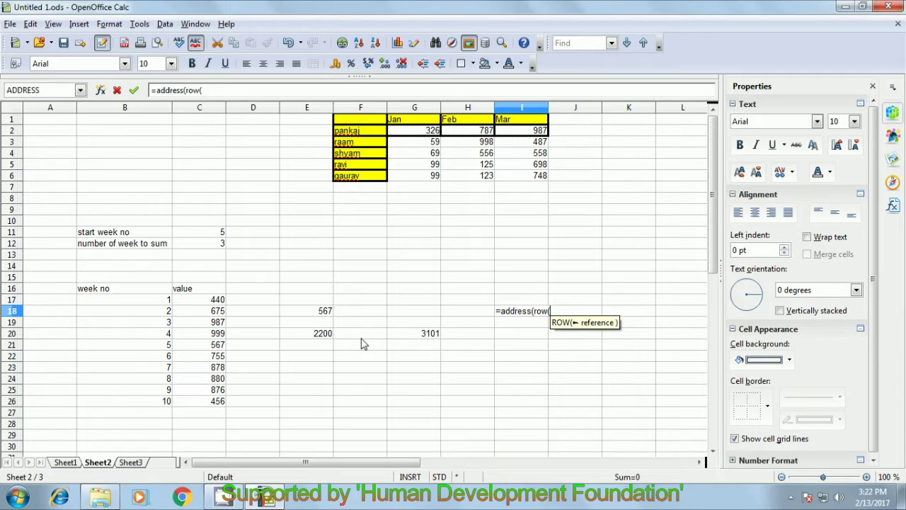
left_click(312, 314)
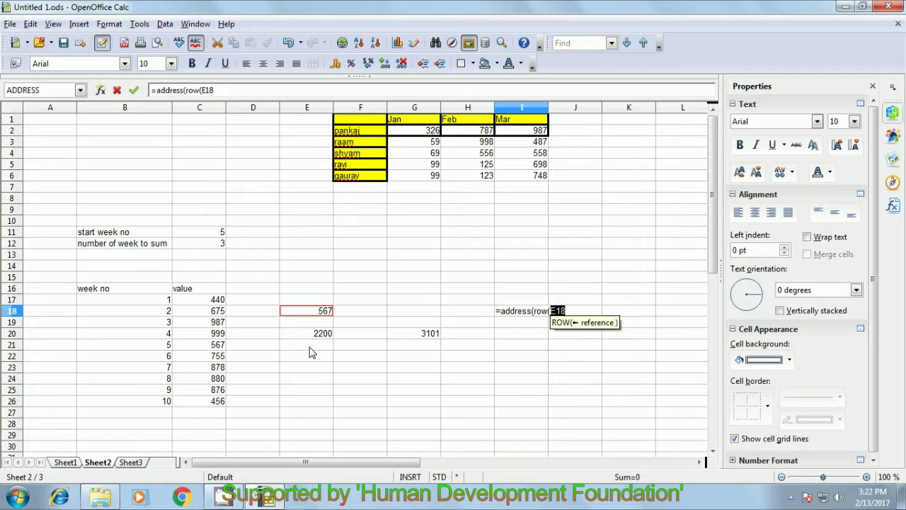
type(")")
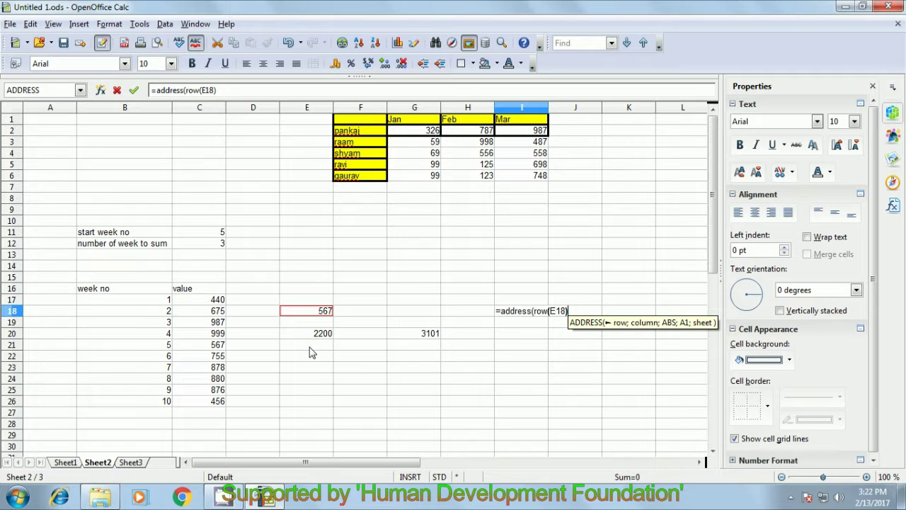
Complete the I18 formula with COLUMN(E18) and reference type 4, giving =ADDRESS(ROW(E18);COLUMN(E18);4)
type(";c")
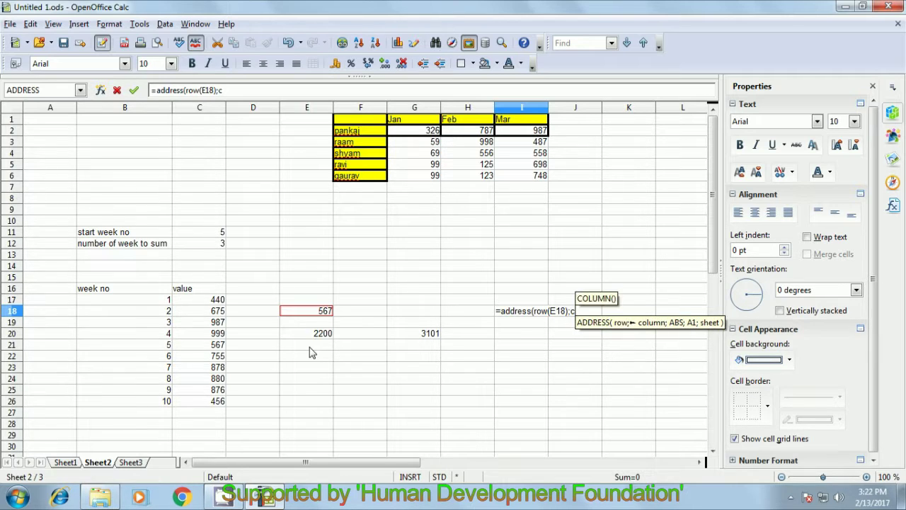
type("olum")
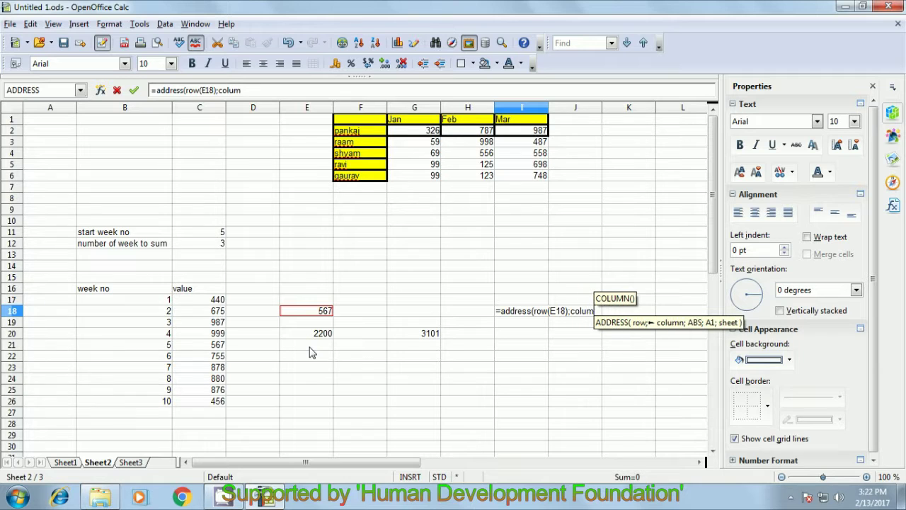
type("n(")
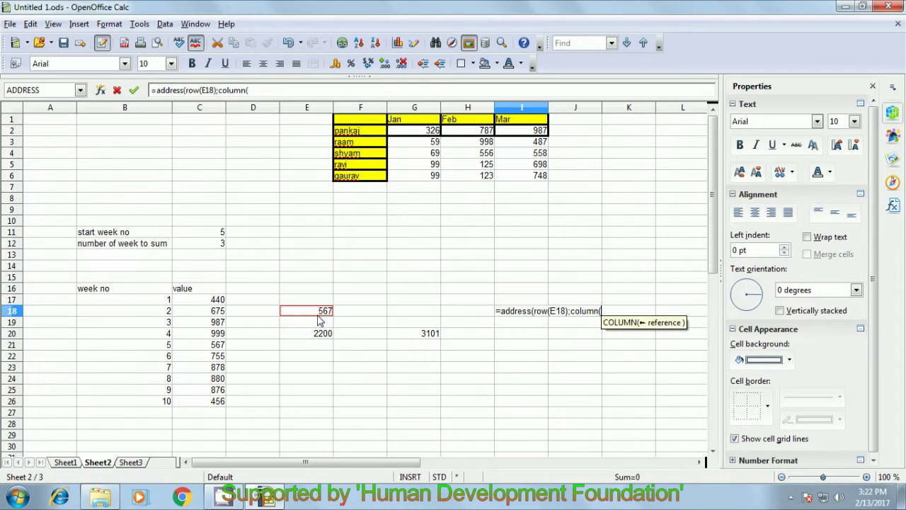
left_click(317, 315)
type(")")
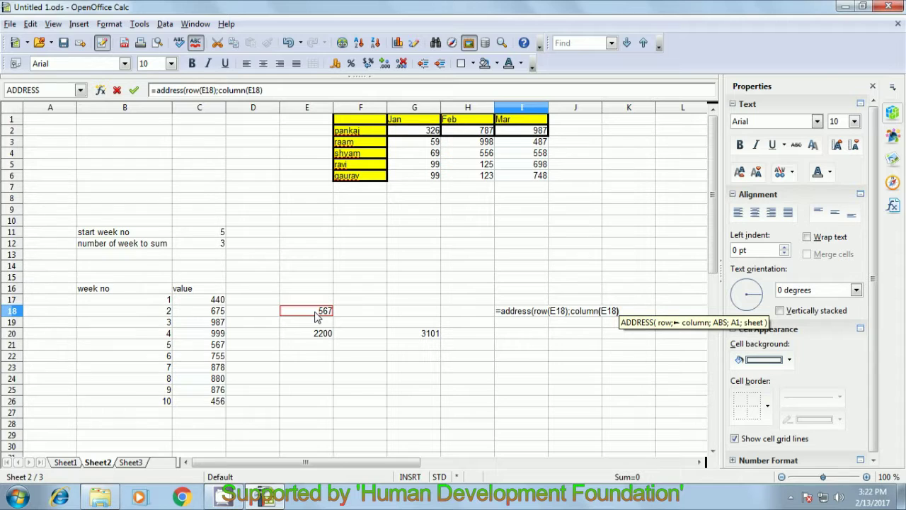
type(";")
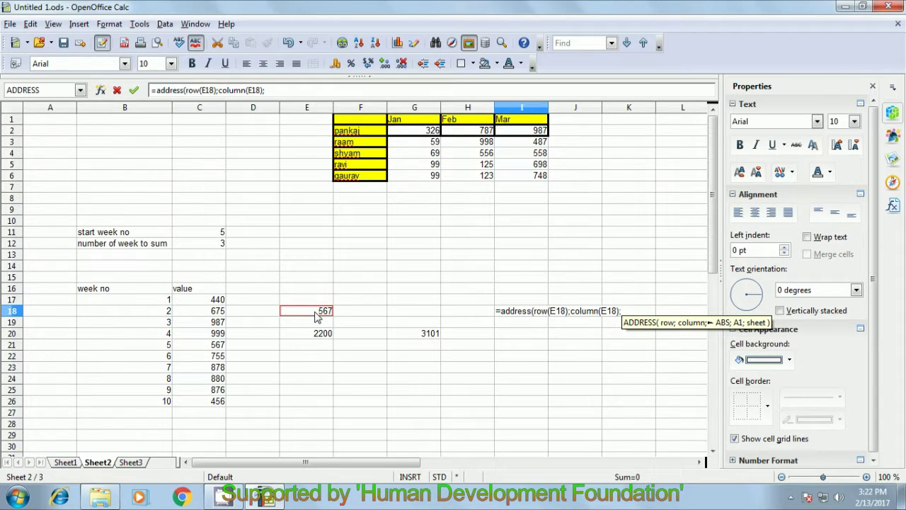
type("4")
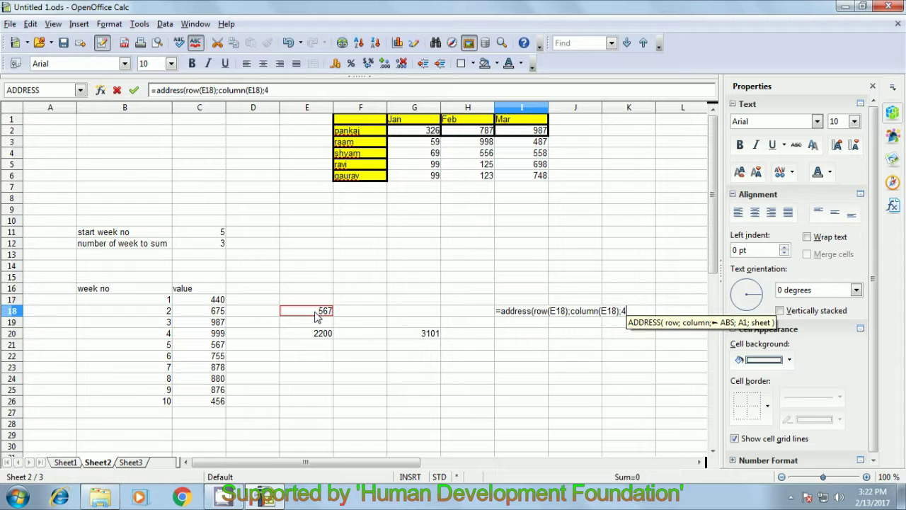
type(")")
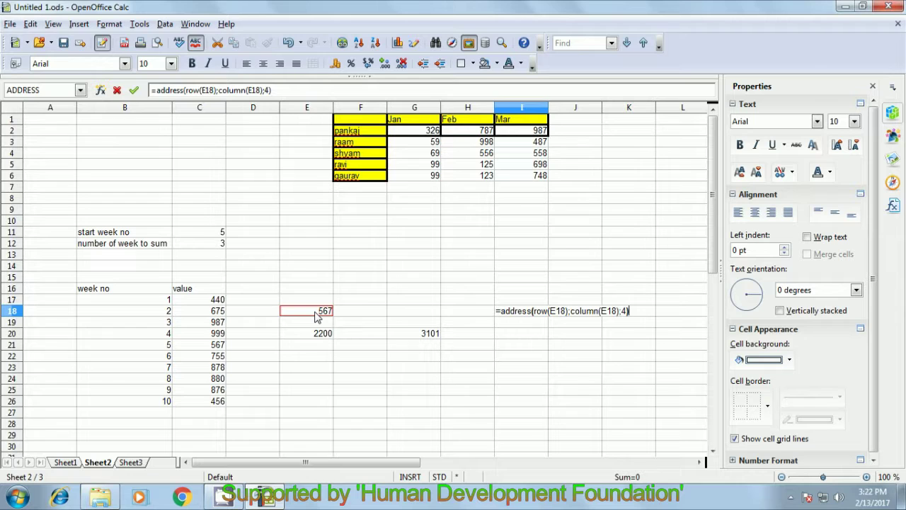
key("Return")
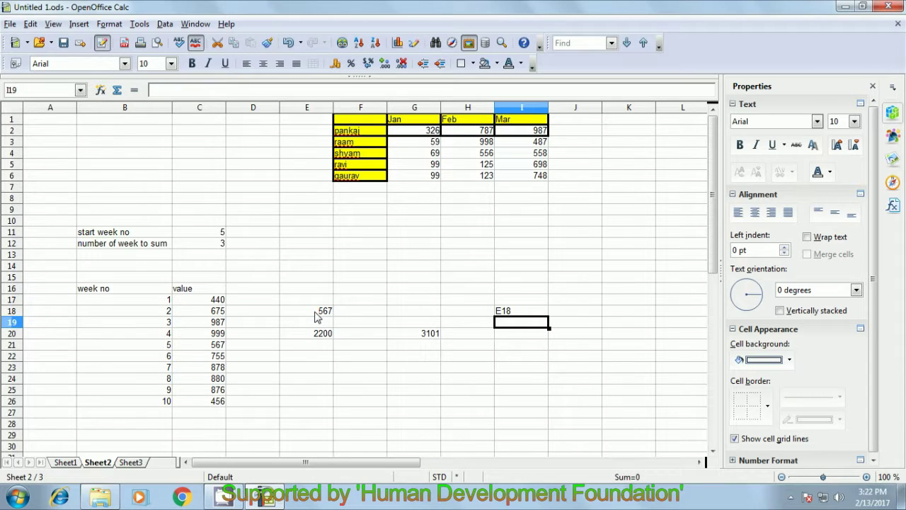
Fill the ADDRESS formula from I18 down through I24 and check the copied formula in each cell
left_click(506, 314)
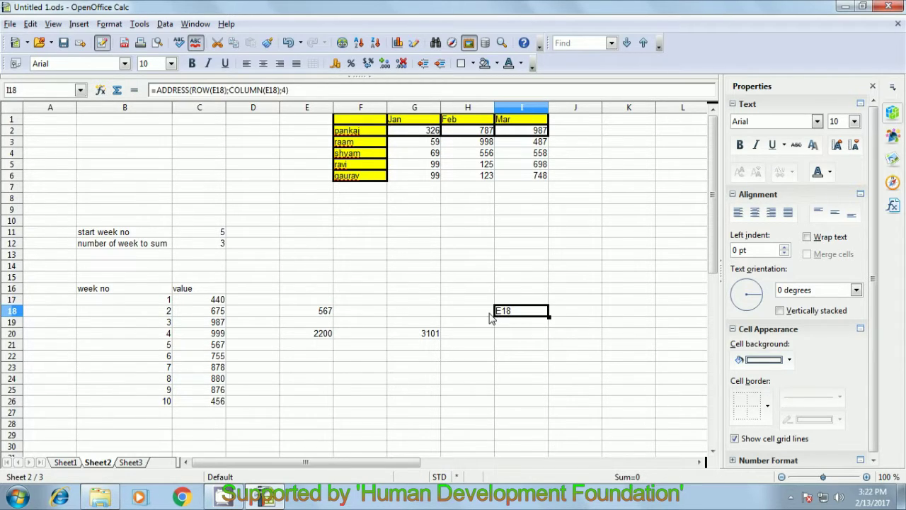
left_click_drag(548, 316, 551, 382)
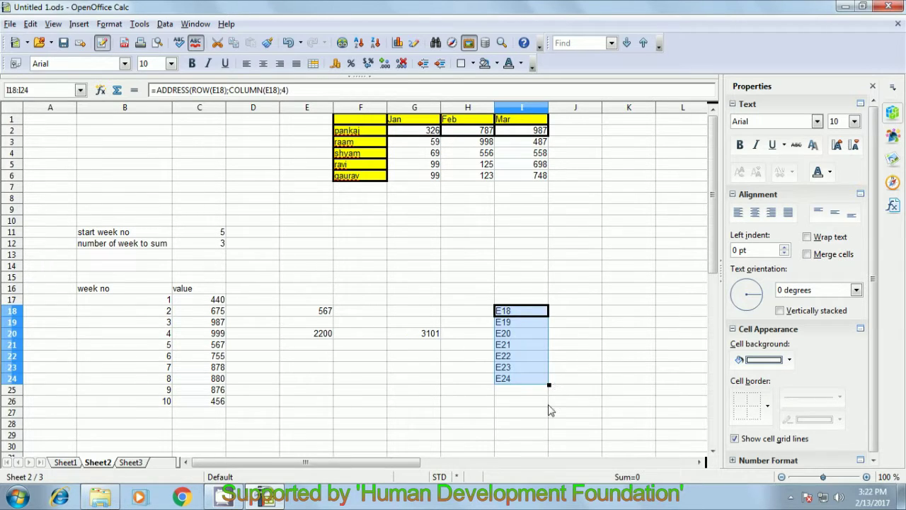
left_click(547, 405)
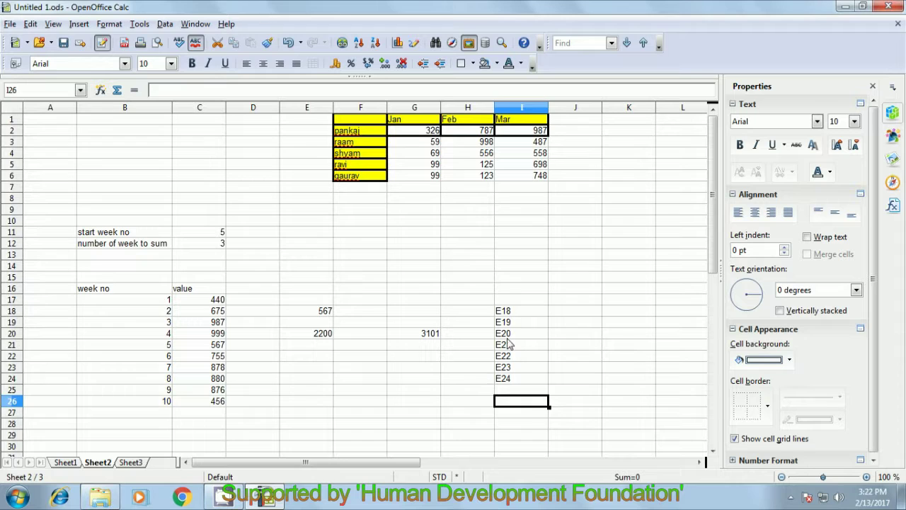
left_click(516, 315)
left_click(516, 323)
left_click(515, 333)
left_click(511, 345)
left_click(511, 359)
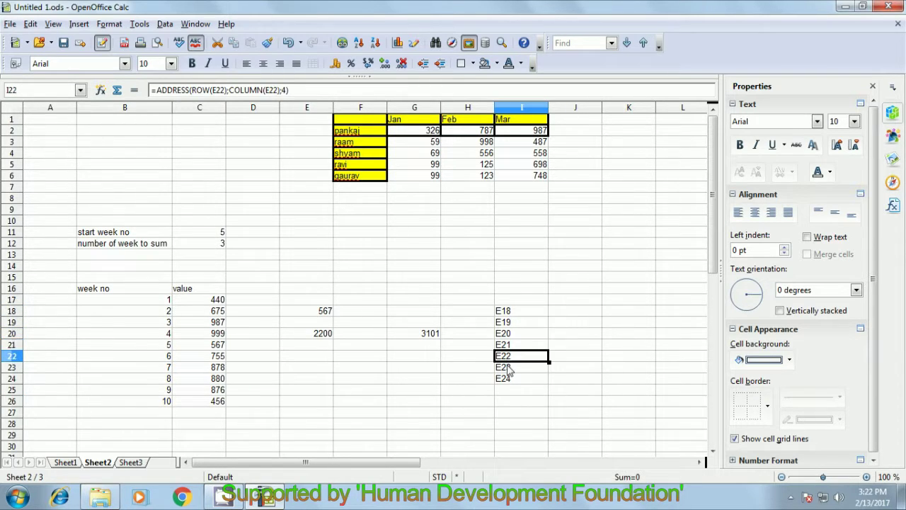
left_click(508, 370)
left_click(511, 382)
Fill the ADDRESS formula from I18 across to K18 and check the copies in J18 and K18
left_click(523, 312)
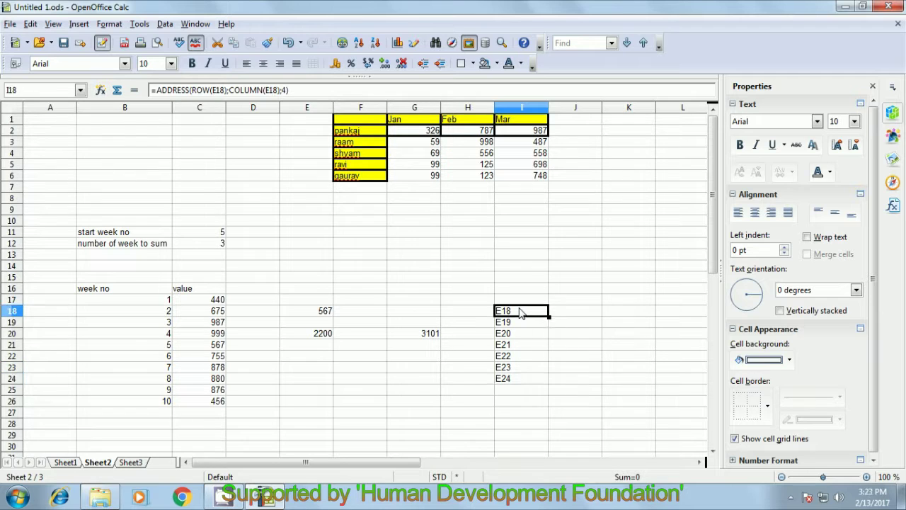
left_click_drag(549, 317, 668, 324)
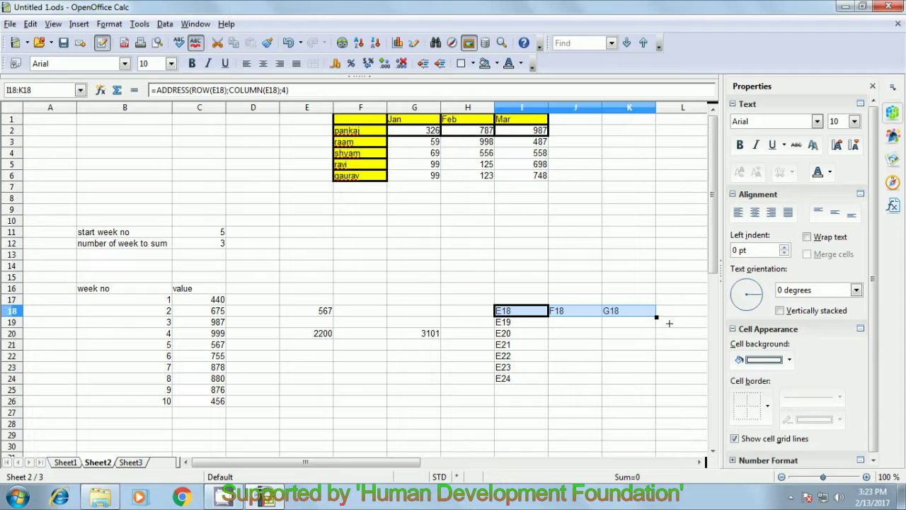
left_click(563, 334)
left_click(566, 318)
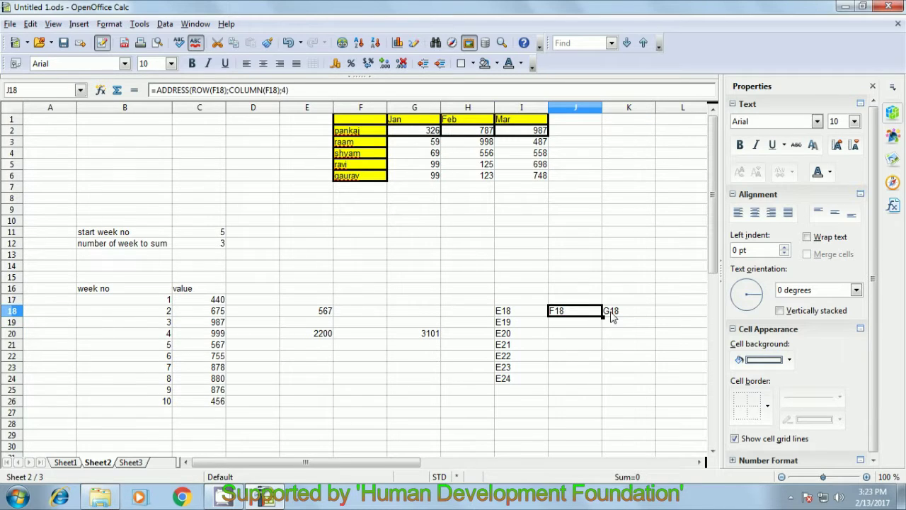
left_click(613, 315)
left_click(574, 346)
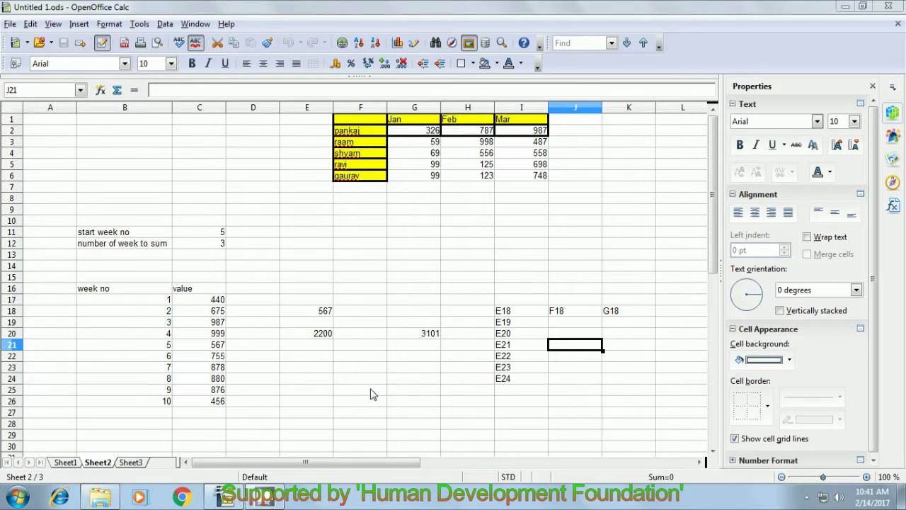
Examine the OFFSET formula in cell E18
left_click(371, 393)
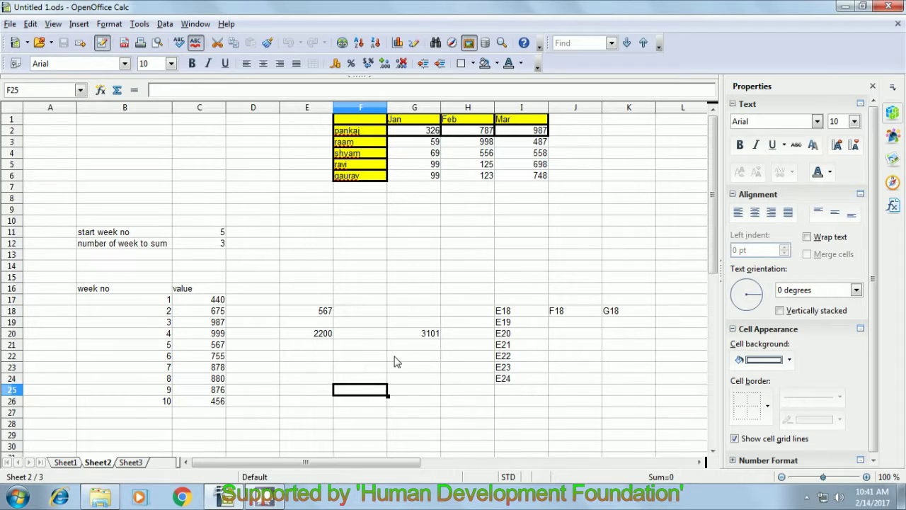
left_click(322, 312)
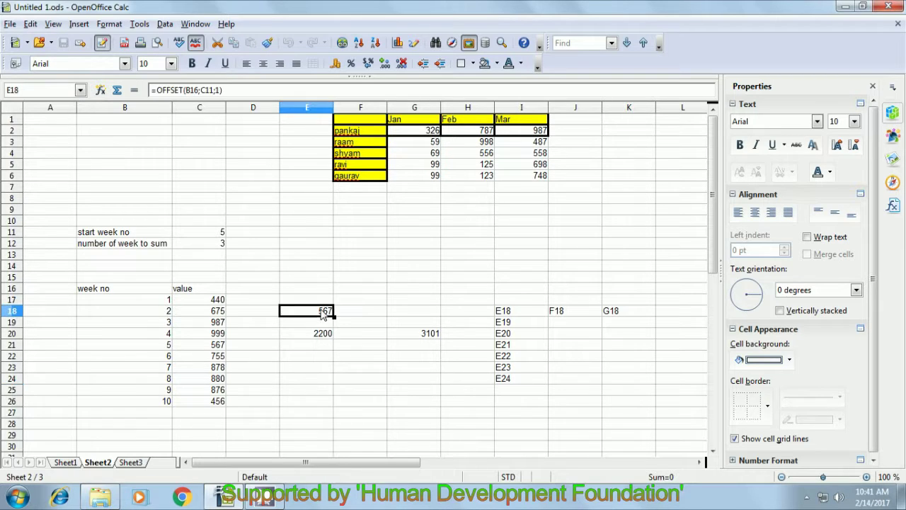
Start an INDIRECT formula in F25 with a nested ADDRESS function whose row argument is ROW(E18)
left_click(366, 392)
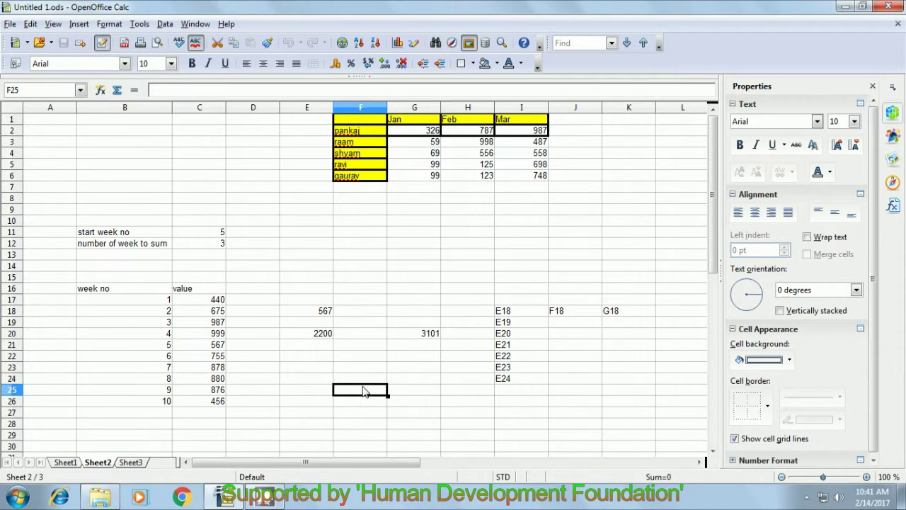
type("=")
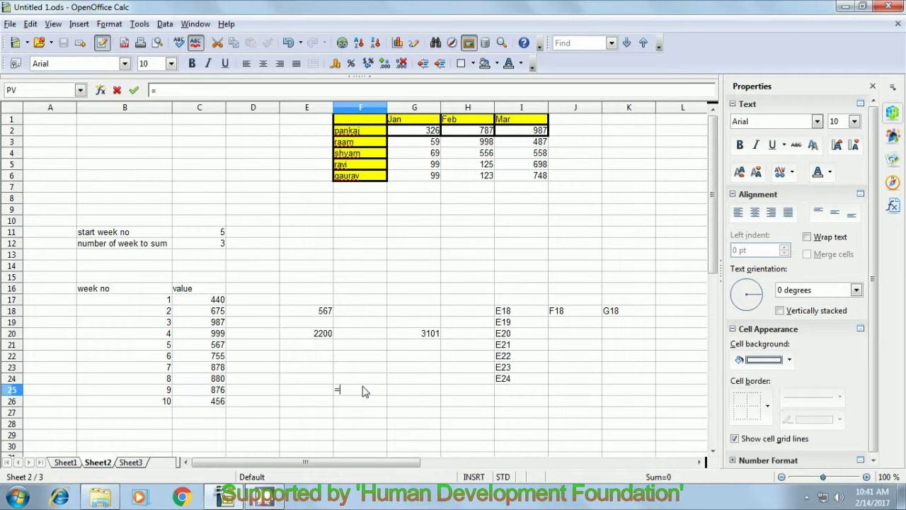
type("indirect(")
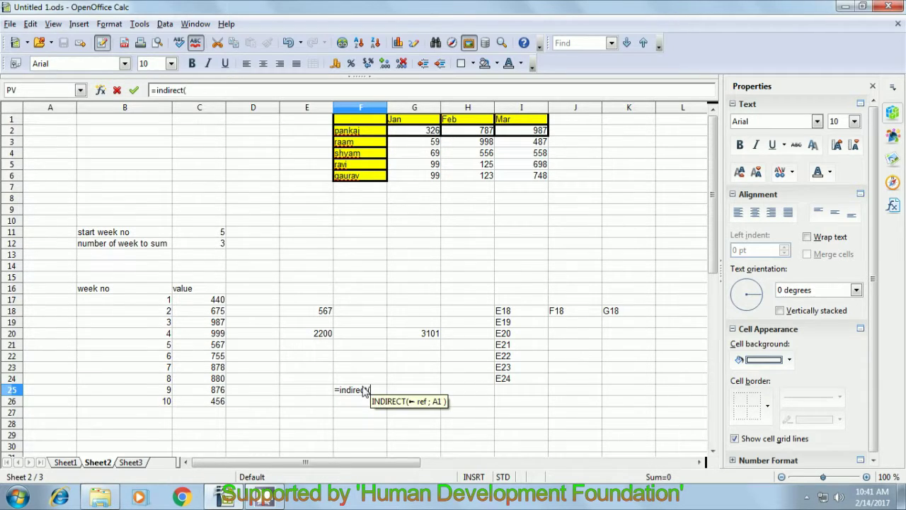
type("addre")
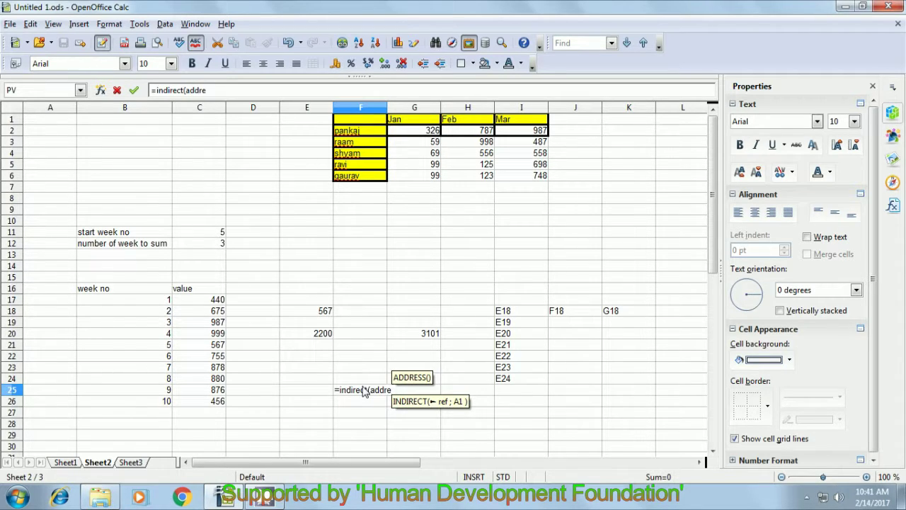
type("ss")
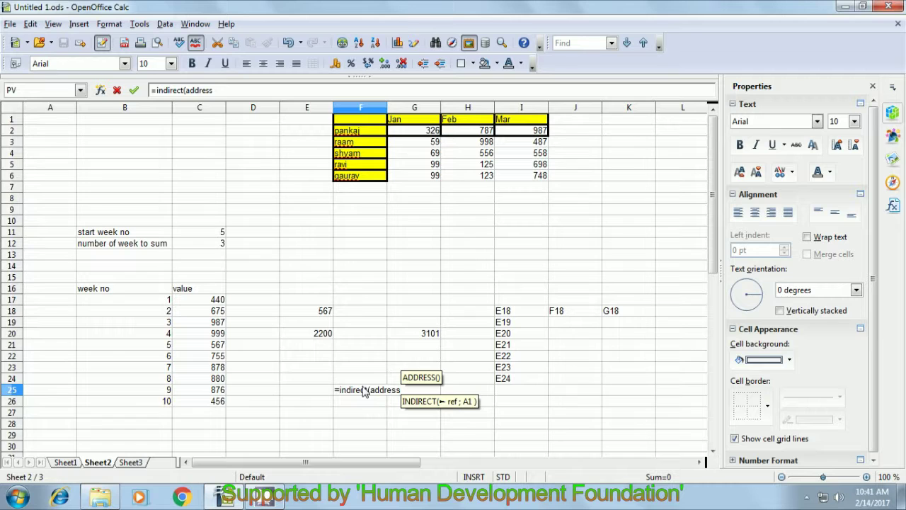
type("(")
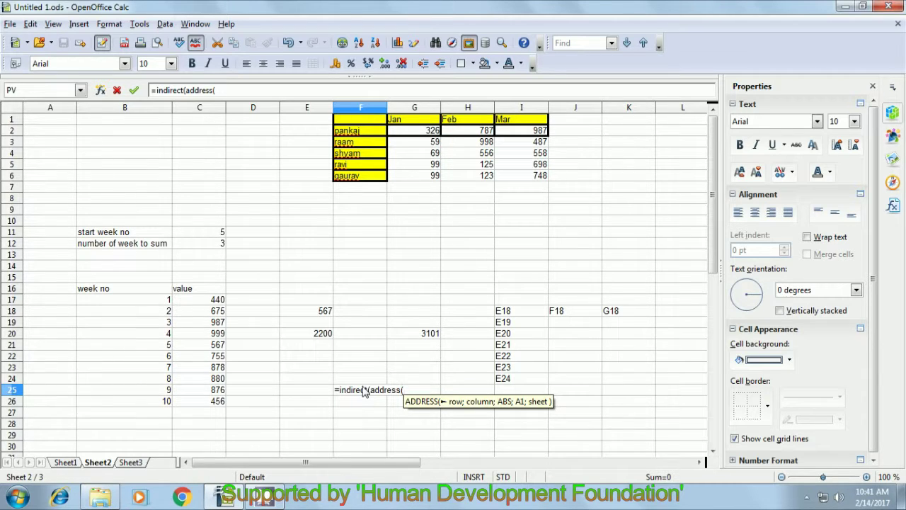
type("r")
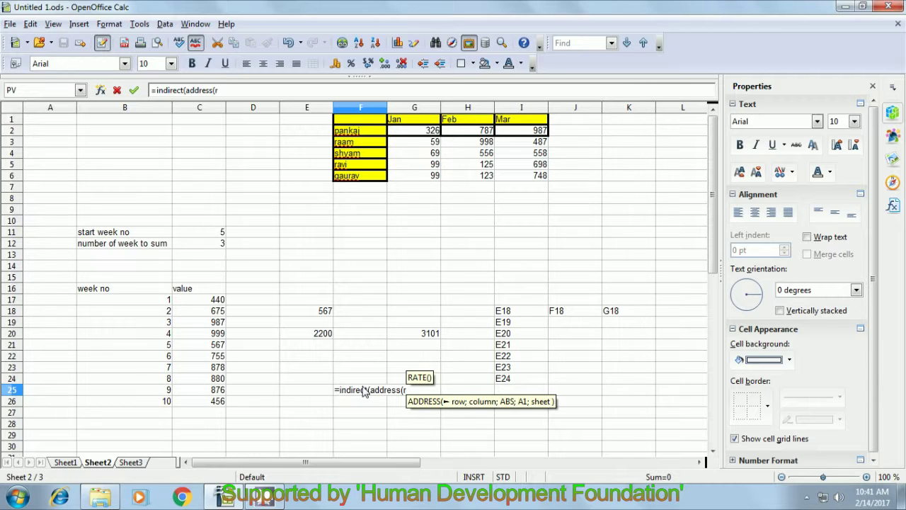
type("ow")
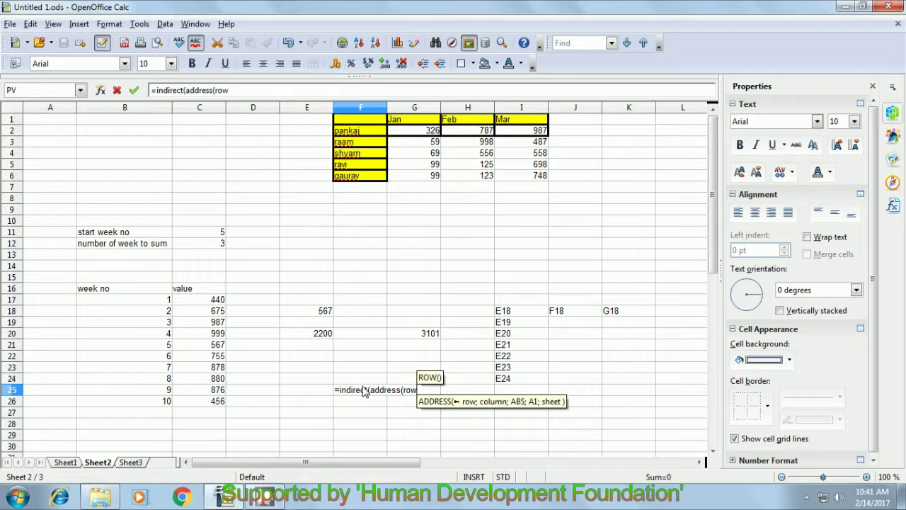
type("(")
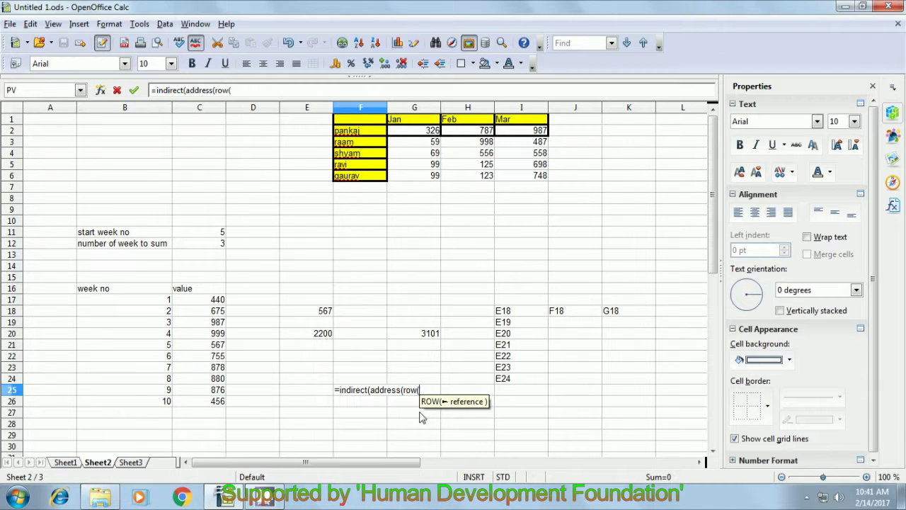
left_click(322, 314)
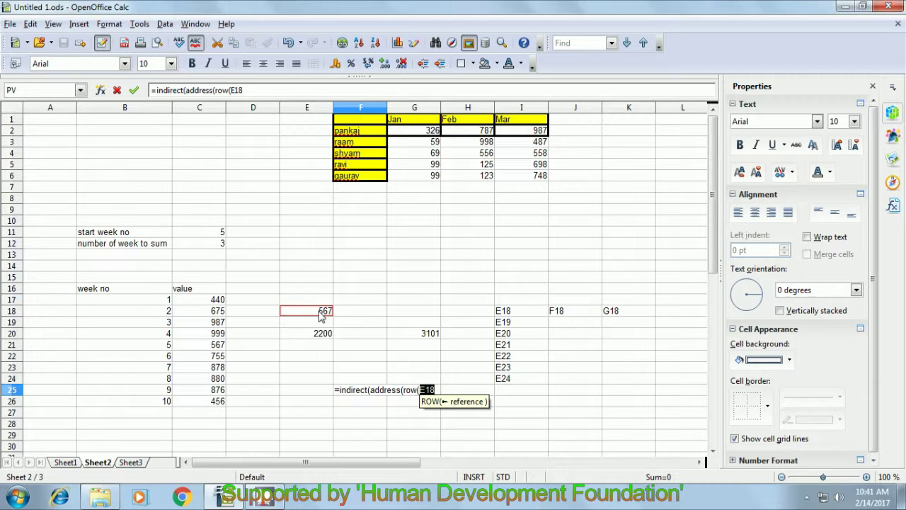
type(")")
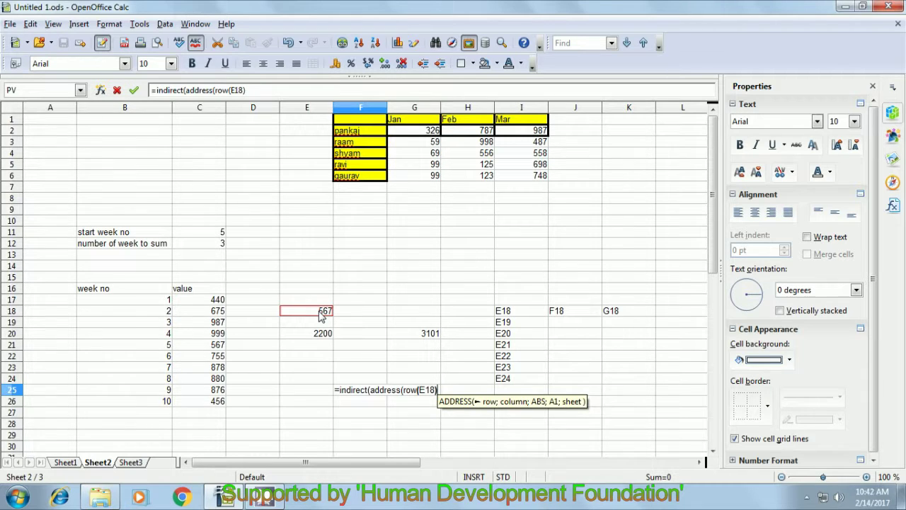
type(";")
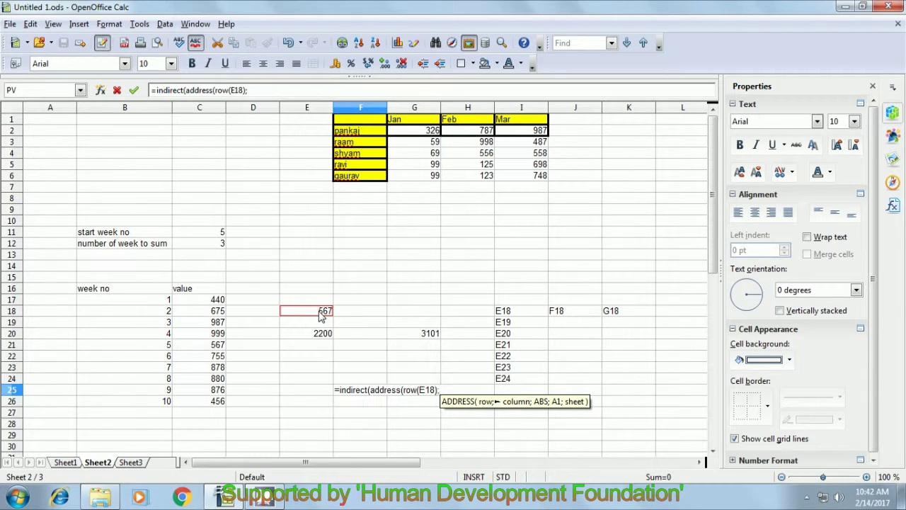
Complete the F25 formula with COLUMN(E18) and reference type 4, giving =INDIRECT(ADDRESS(ROW(E18);COLUMN(E18);4))
type("column")
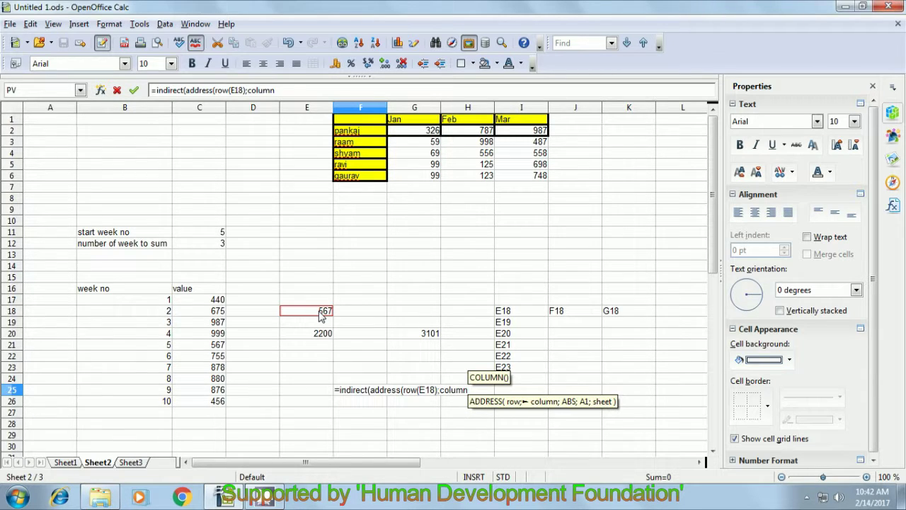
type("(")
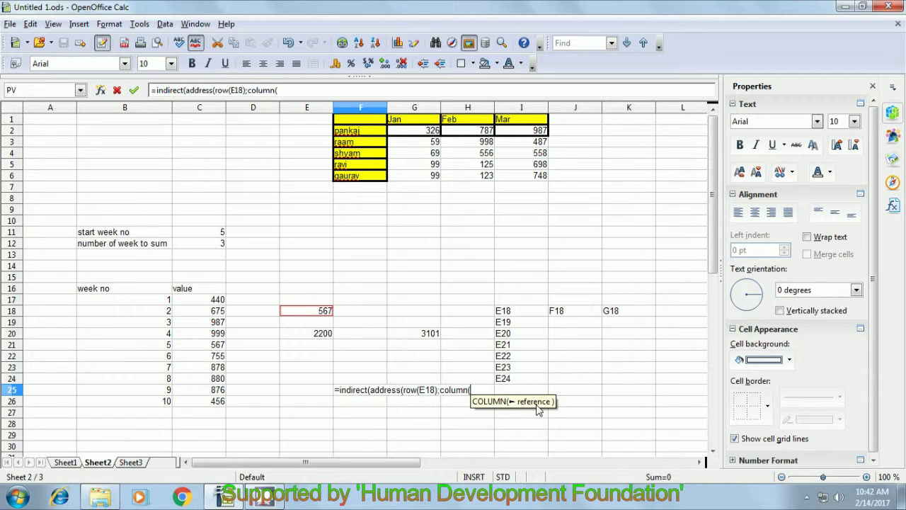
left_click(303, 316)
type(")")
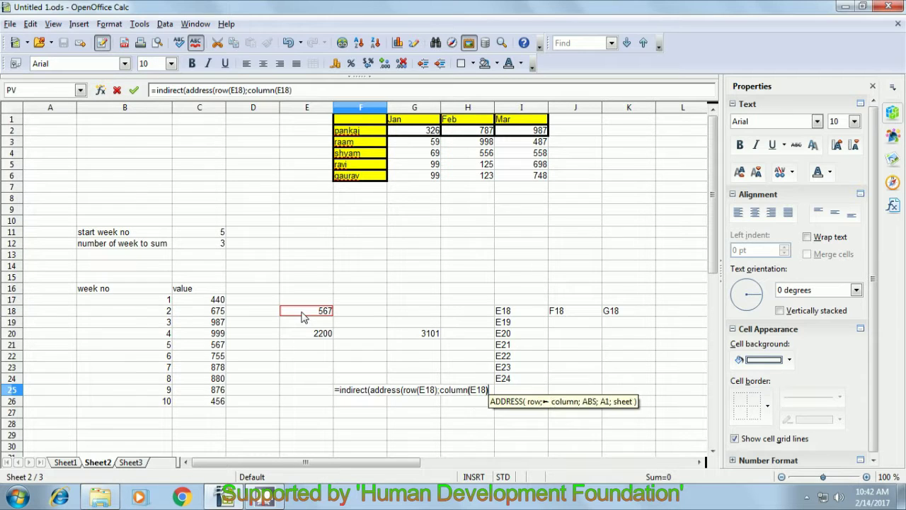
type(";")
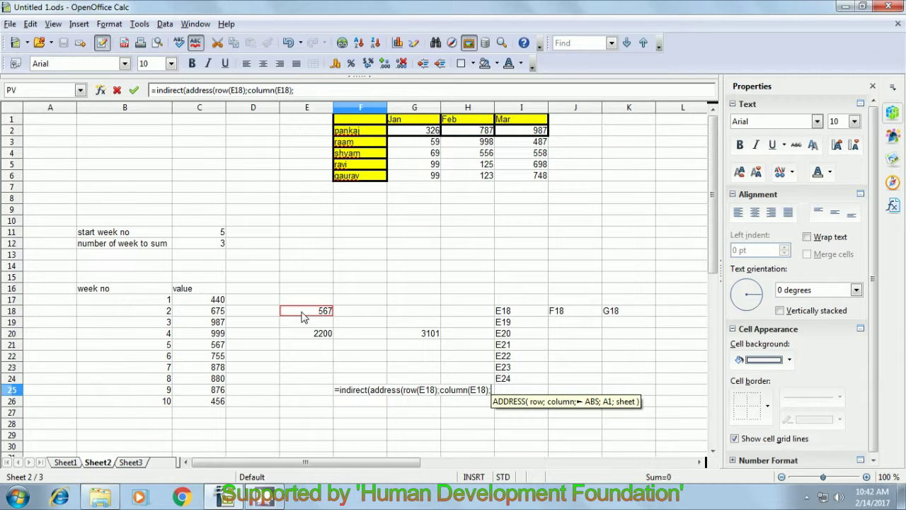
type("4")
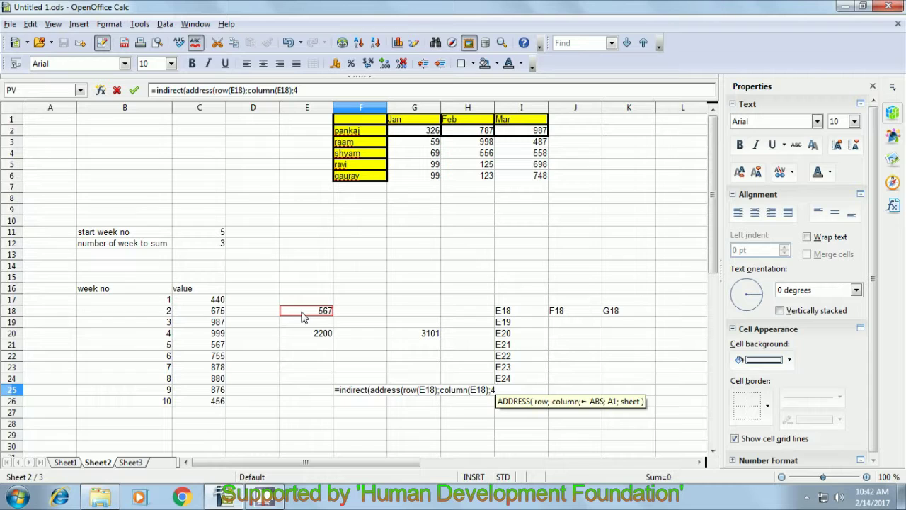
type(")")
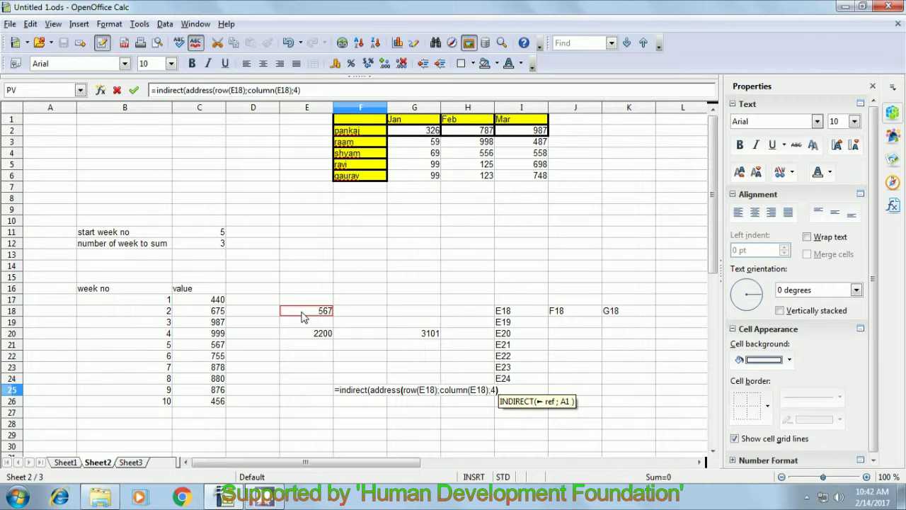
type(")")
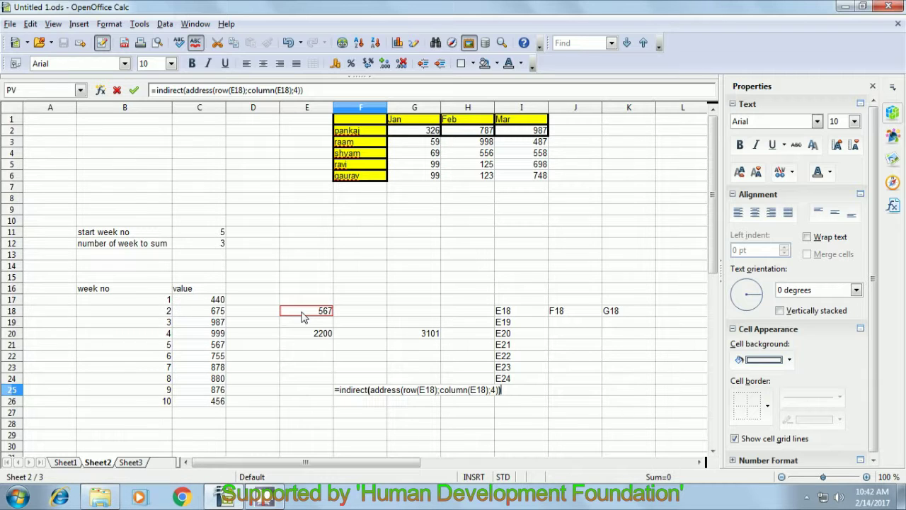
key("Return")
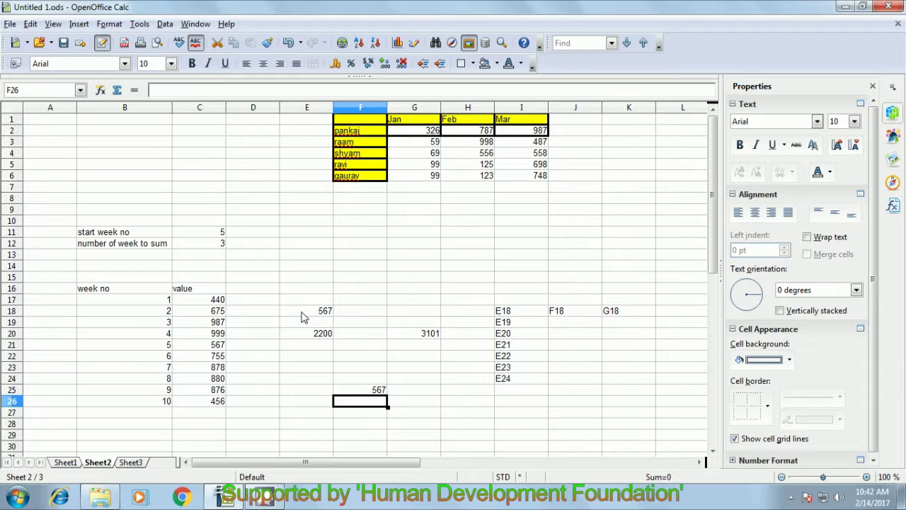
Compare F25 with its source cell E18, fill the INDIRECT formula down through F27 and check the copies
left_click(377, 391)
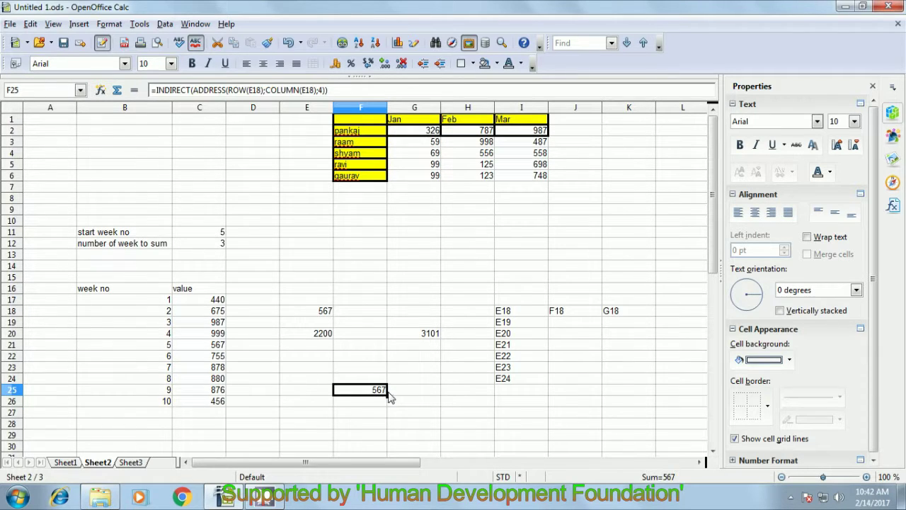
left_click(319, 312)
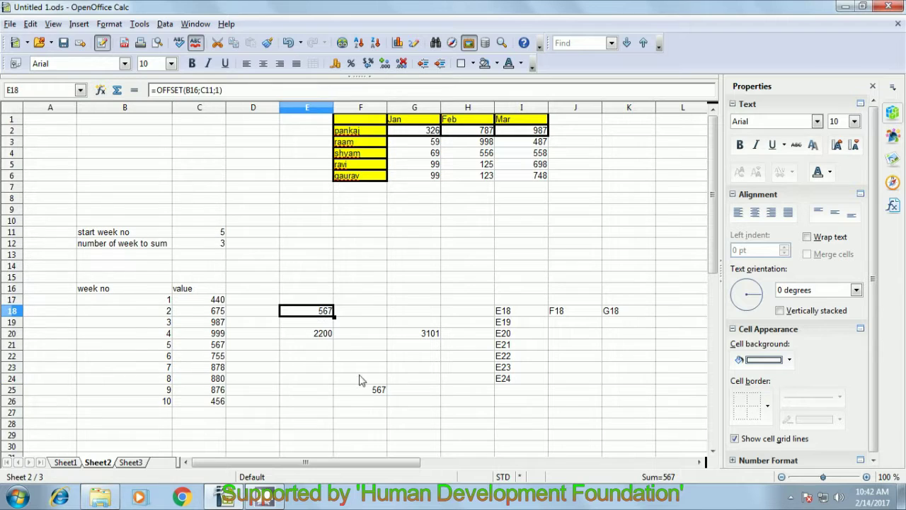
left_click(378, 393)
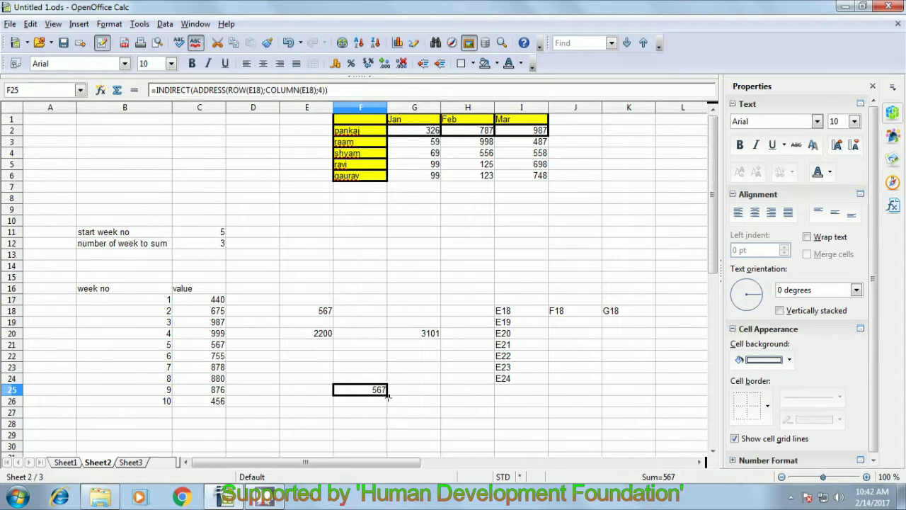
left_click_drag(388, 396, 388, 415)
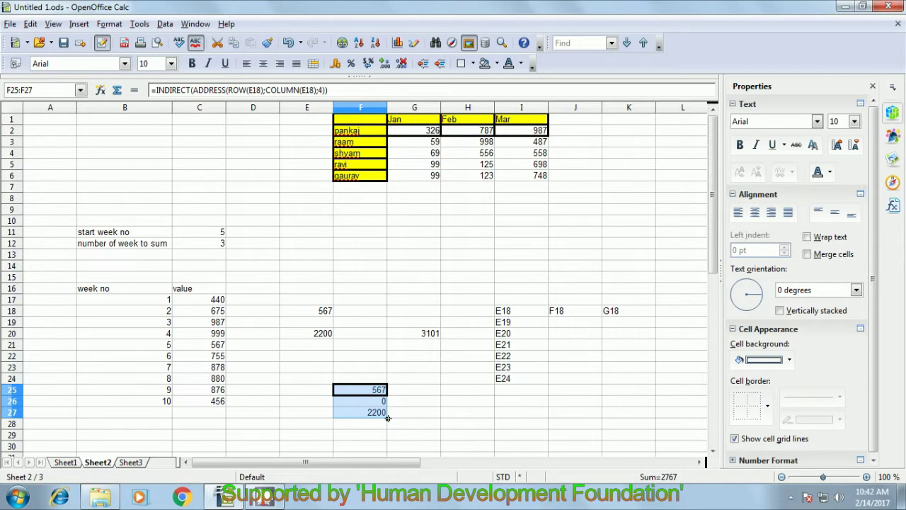
left_click(417, 405)
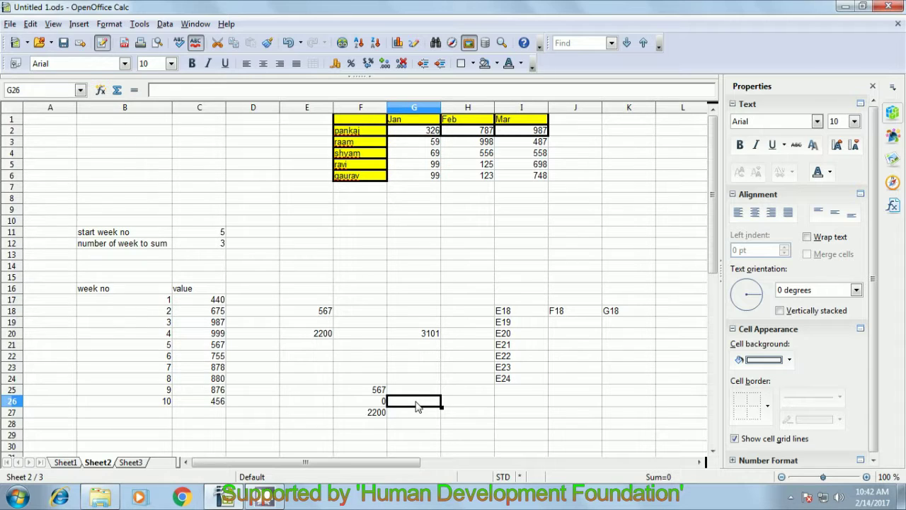
left_click(379, 403)
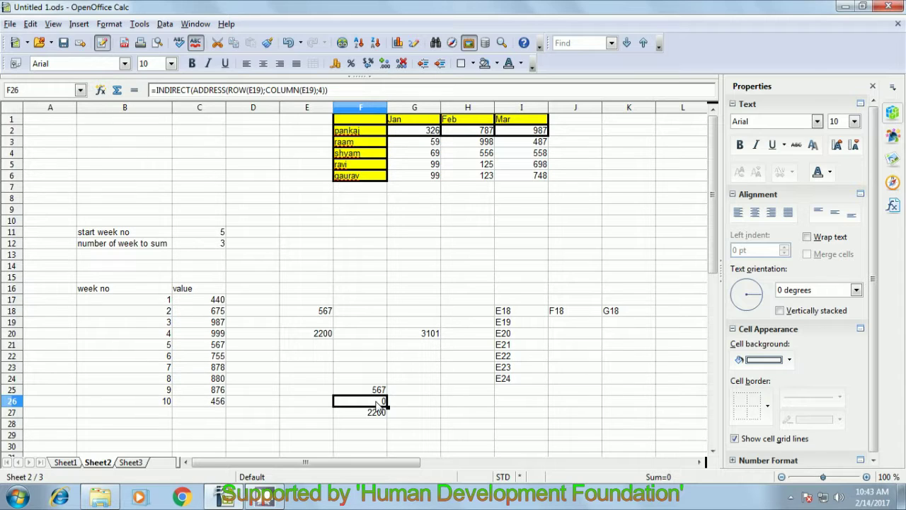
left_click(377, 412)
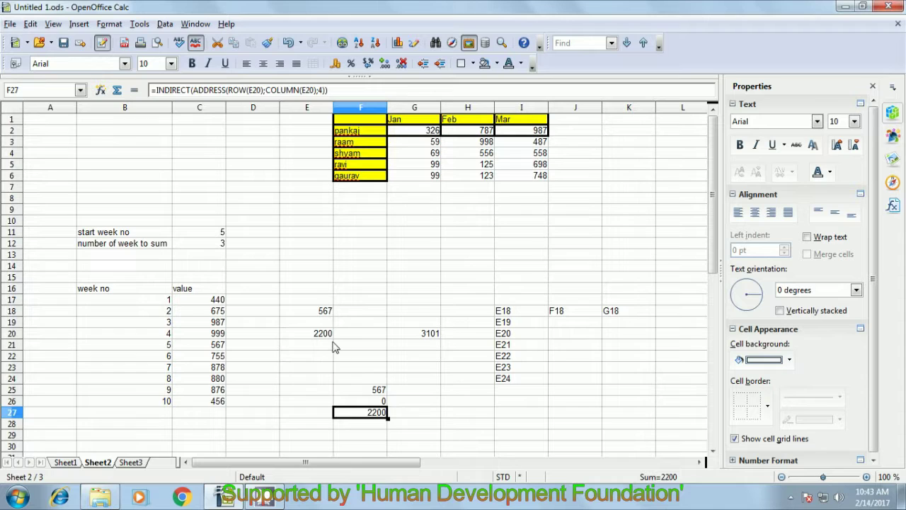
left_click(330, 335)
left_click(371, 414)
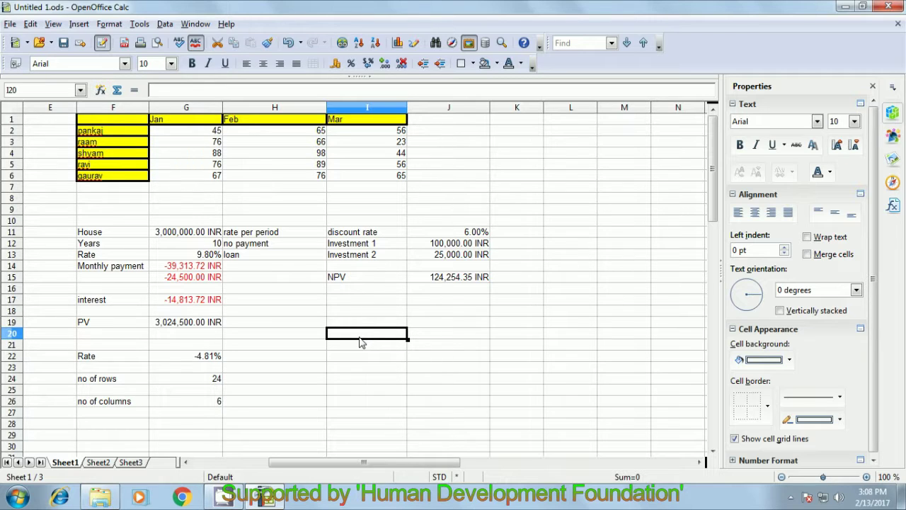
Examine the start week number and the number of weeks to sum in B11:C12 on Sheet2
left_click(97, 462)
left_click(281, 301)
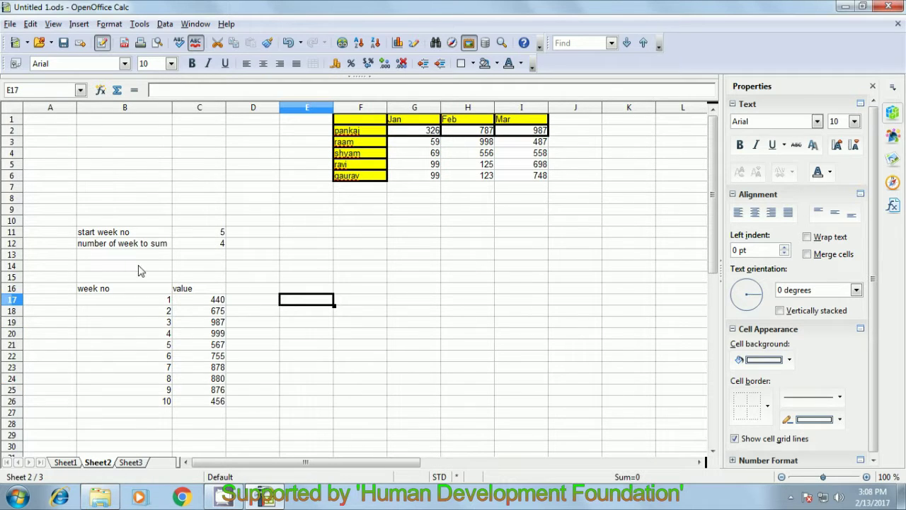
left_click(85, 236)
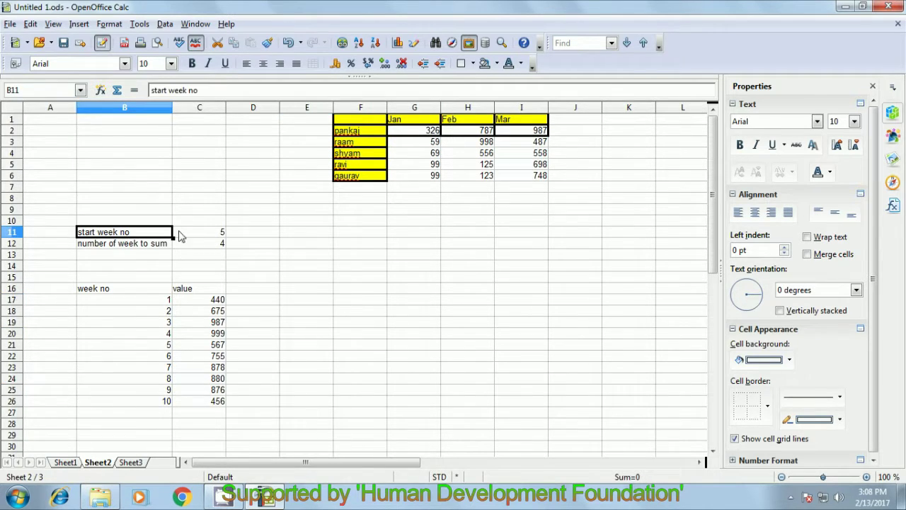
left_click(211, 235)
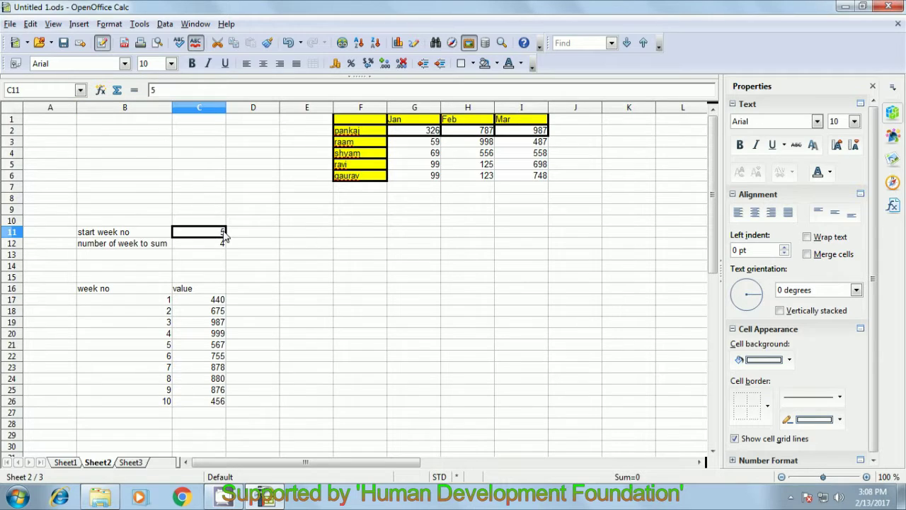
left_click(98, 248)
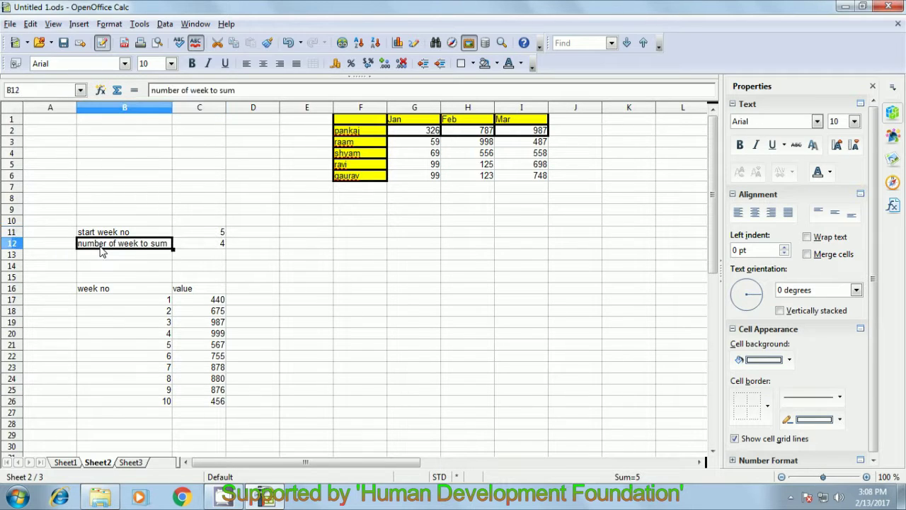
left_click(226, 246)
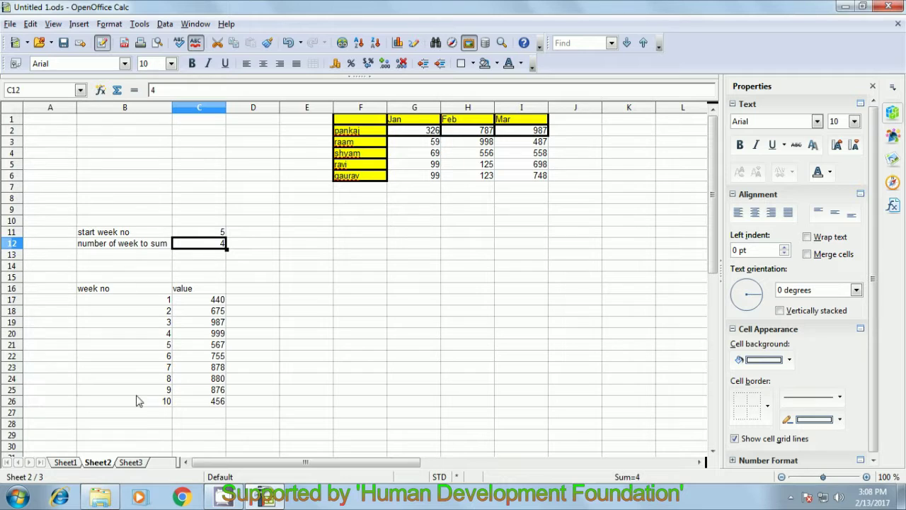
left_click(319, 314)
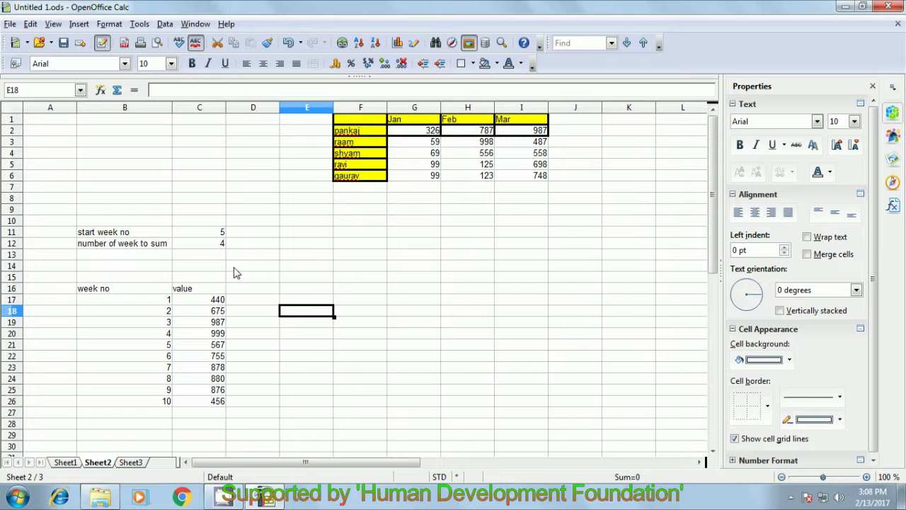
left_click(214, 233)
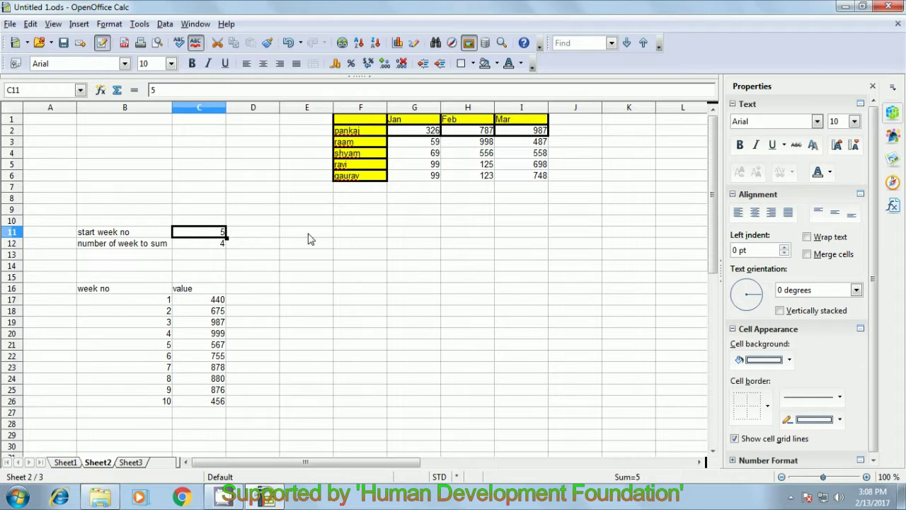
Start an OFFSET formula in E18 with the week no header cell B16 as the reference
left_click(303, 318)
type("=offset")
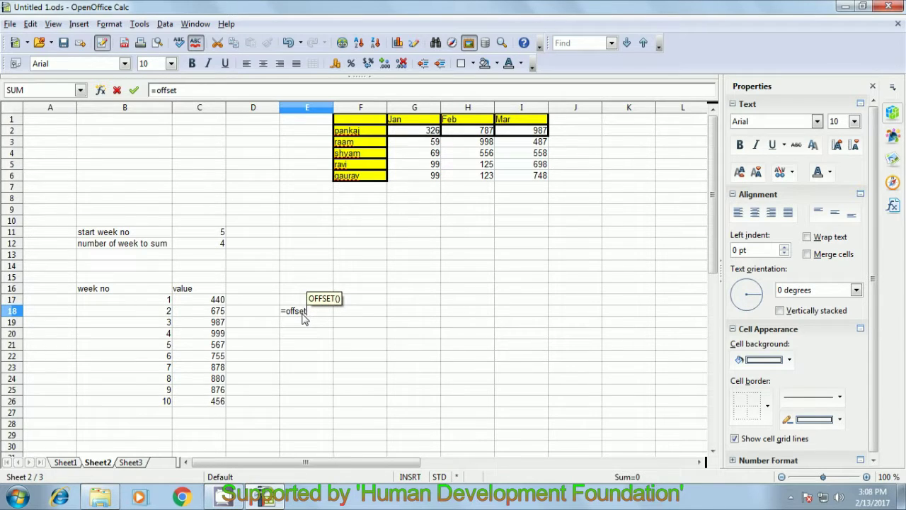
type("(")
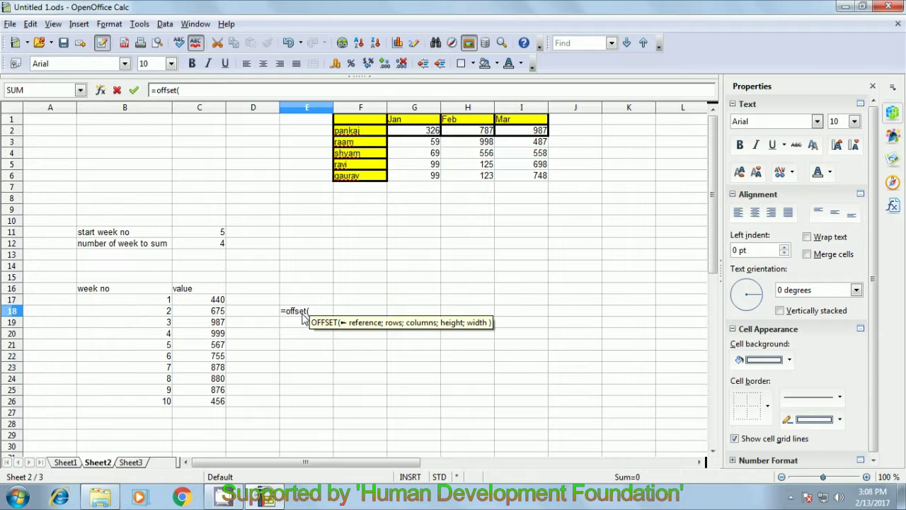
left_click(104, 293)
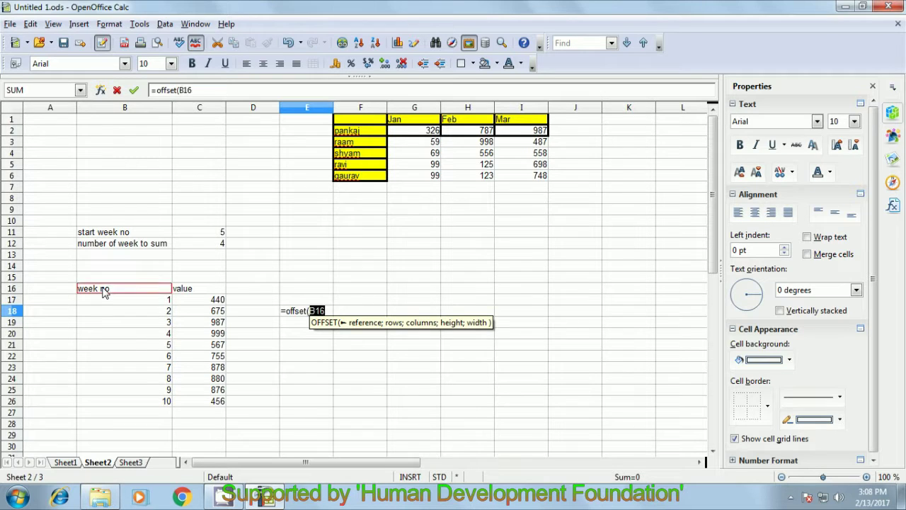
type(";")
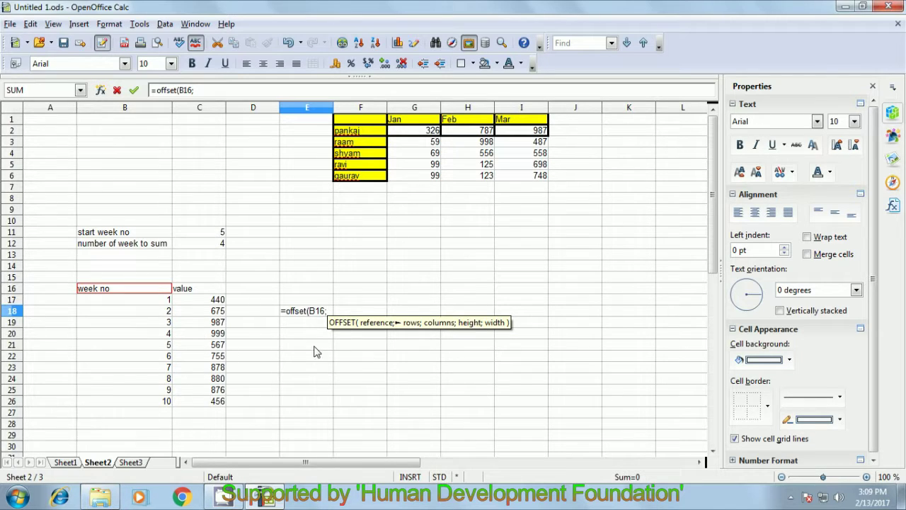
Complete the E18 formula as =OFFSET(B16;C11;1) and compare its result with the week 5 row
left_click(219, 236)
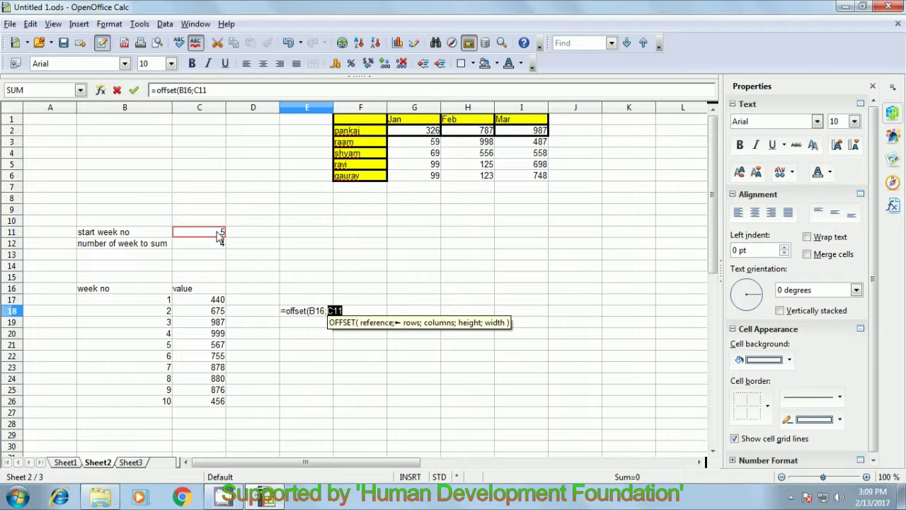
type(";")
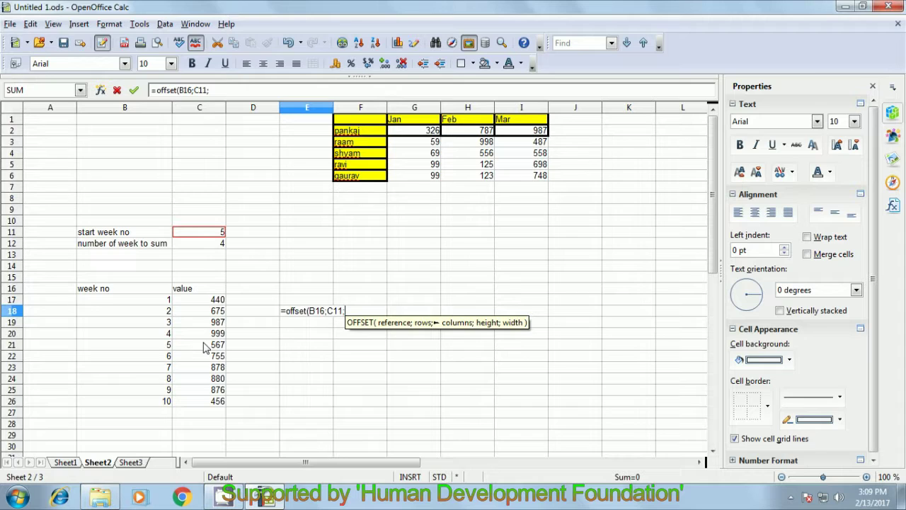
type("1")
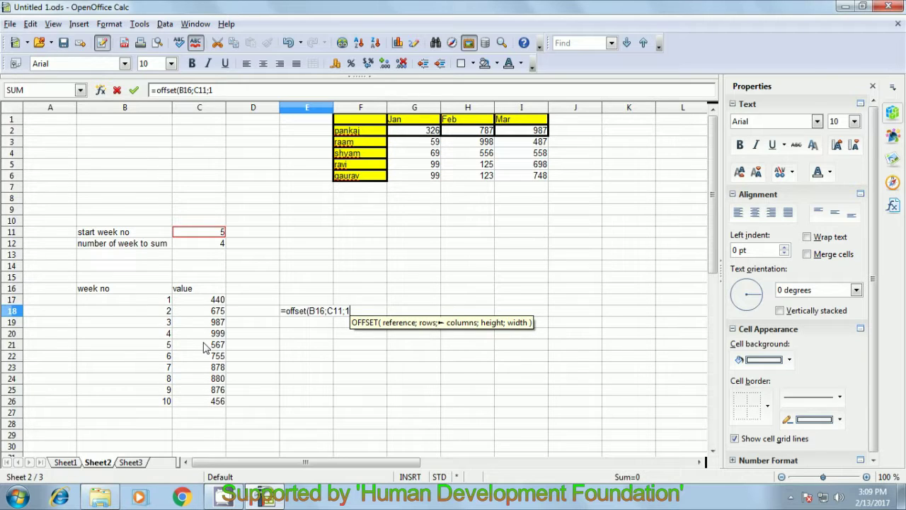
type(")")
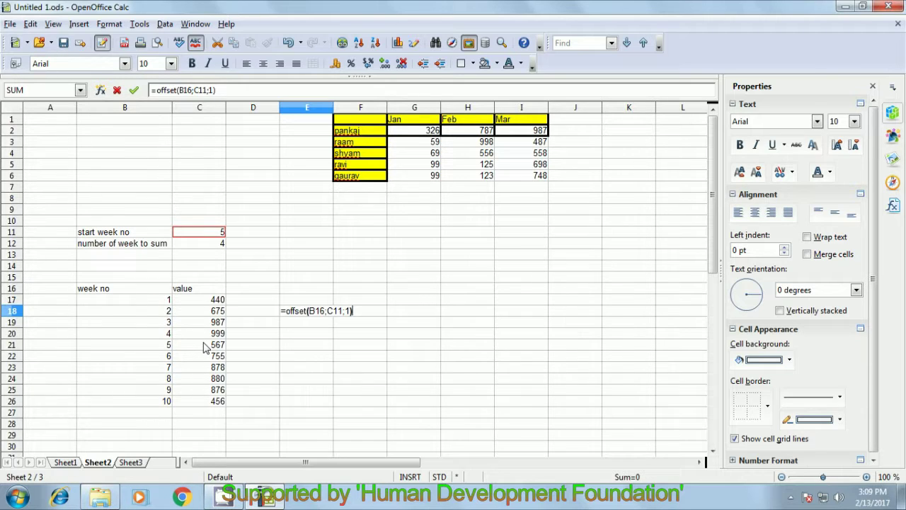
key("Return")
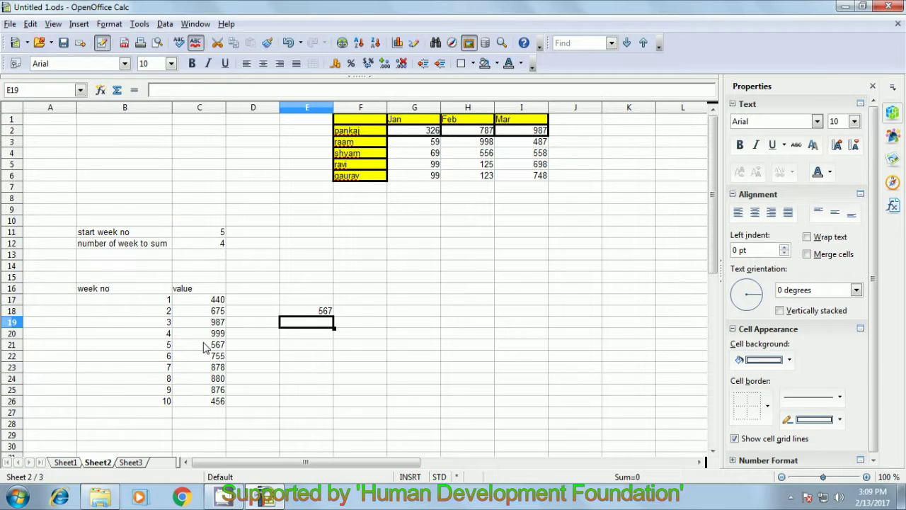
left_click(300, 312)
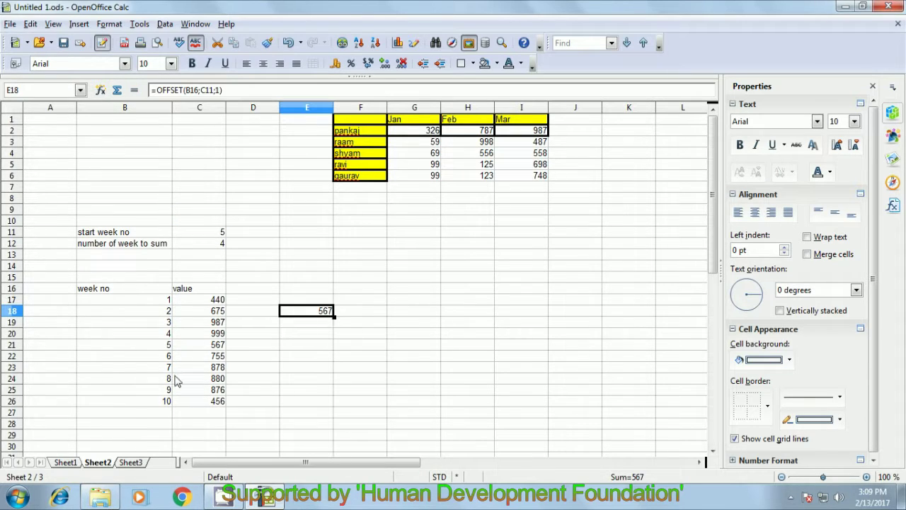
left_click(167, 347)
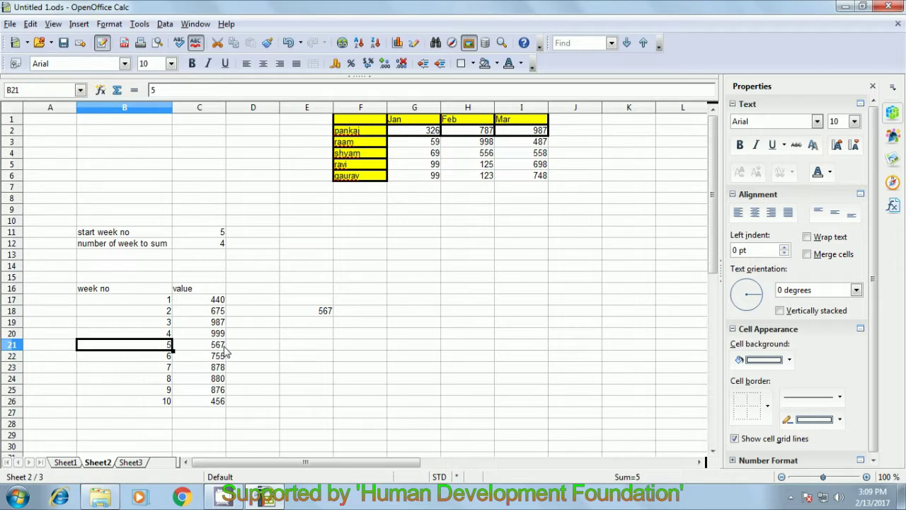
left_click(319, 316)
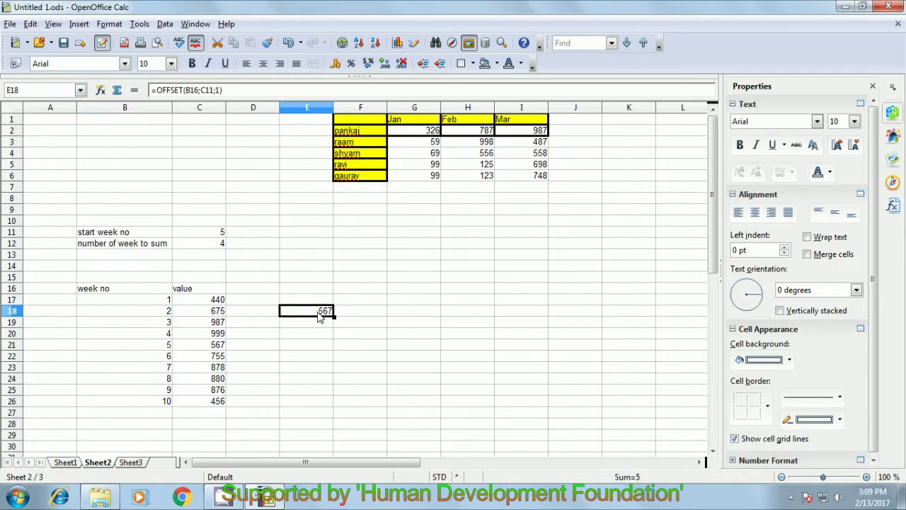
Set the start week number in C11 to 1 and compare the E18 result with the week 1 row
left_click(220, 236)
key("Delete")
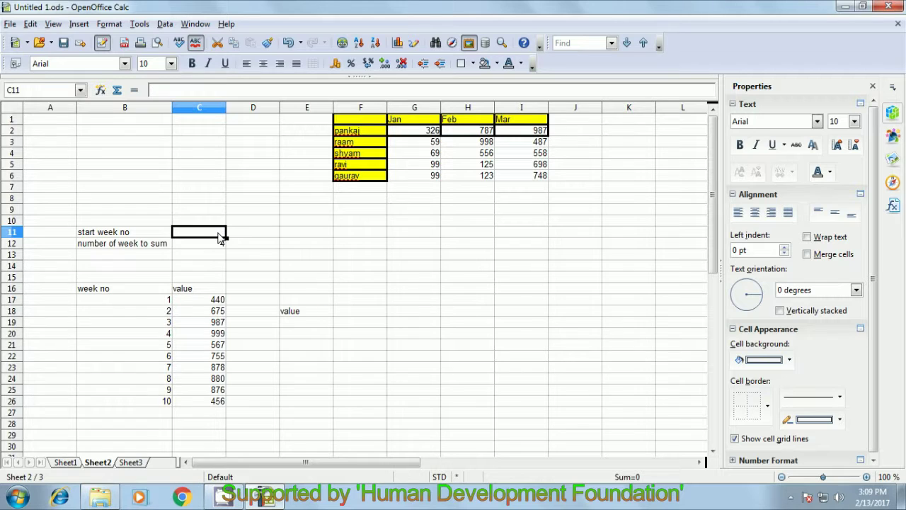
type("1")
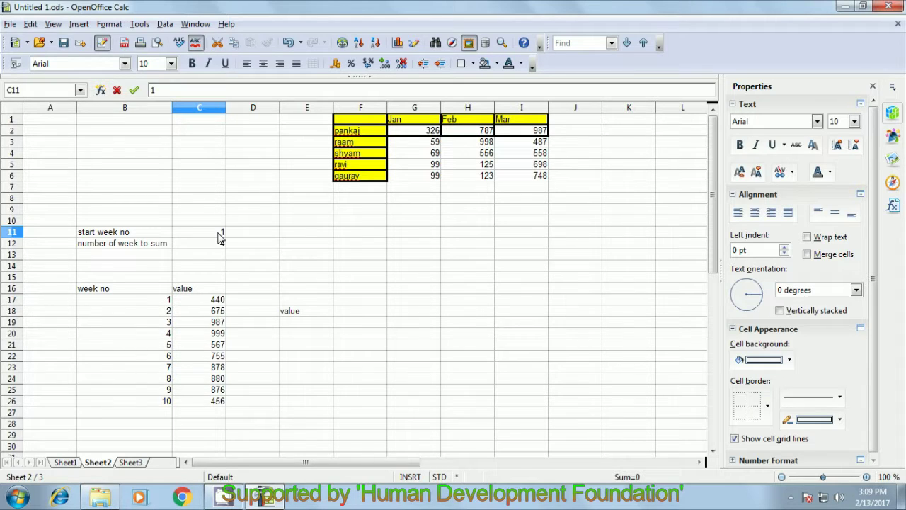
key("Return")
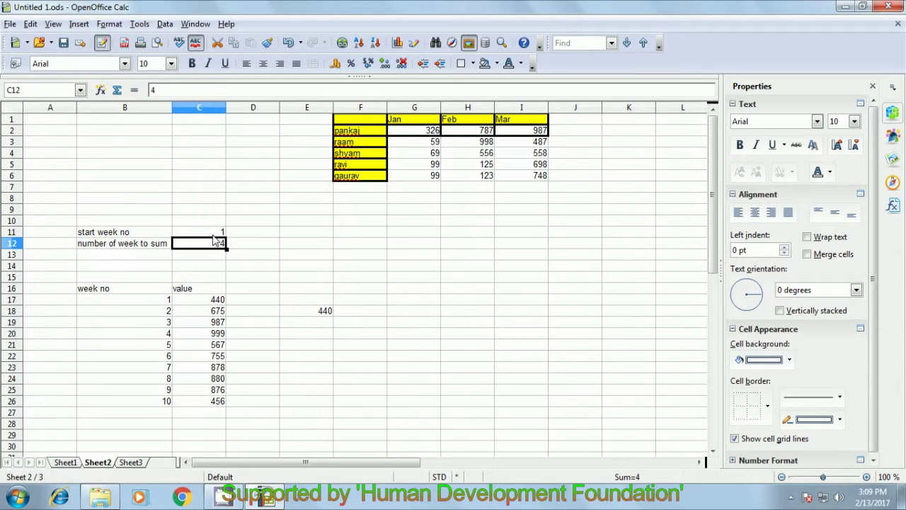
left_click(217, 234)
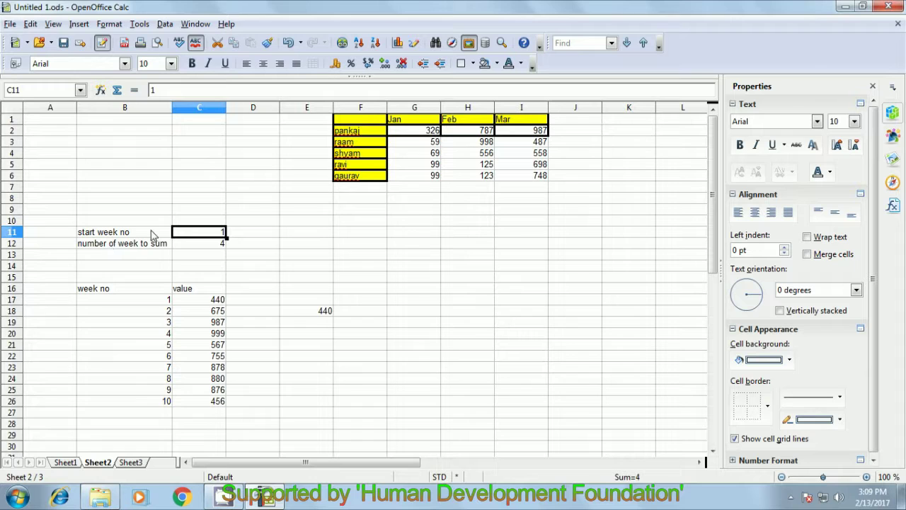
left_click(313, 313)
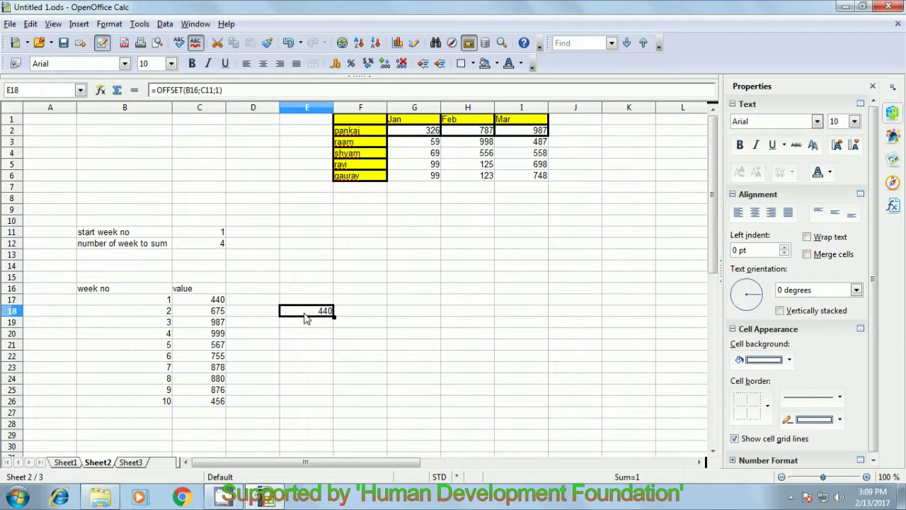
left_click(155, 302)
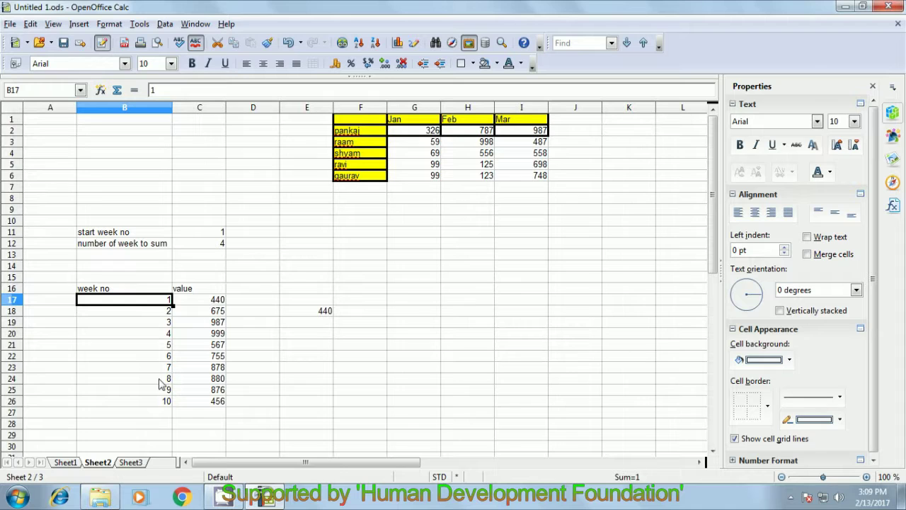
Set the start week number in C11 to 10 and check the E18 result against the week and value columns
left_click(165, 402)
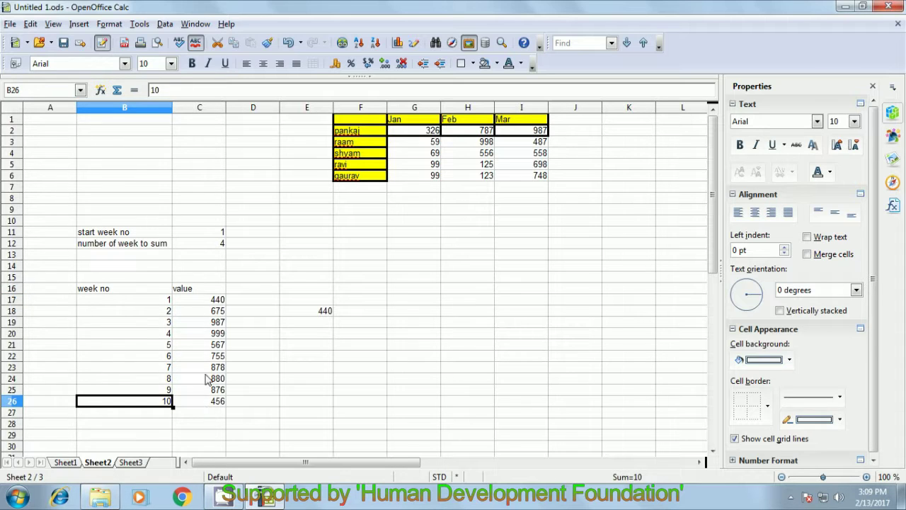
left_click(210, 236)
key("Delete")
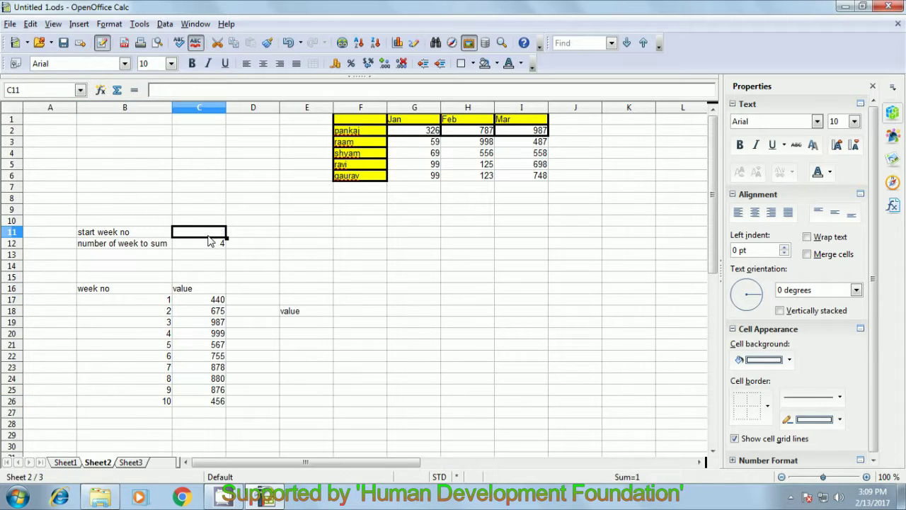
type("10")
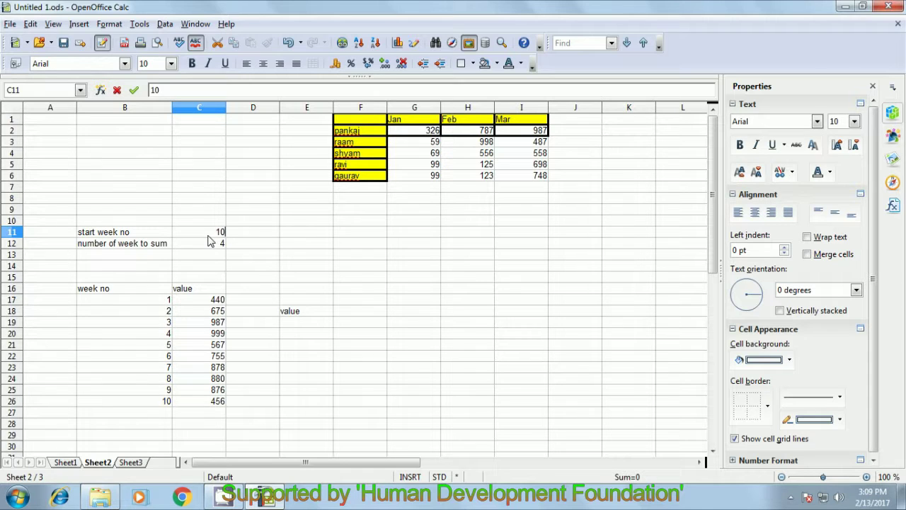
key("Return")
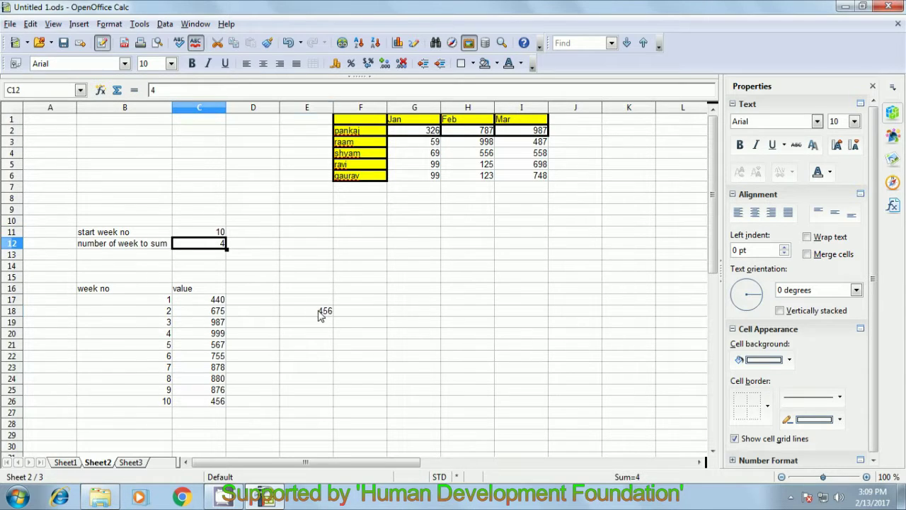
left_click(321, 311)
left_click(310, 336)
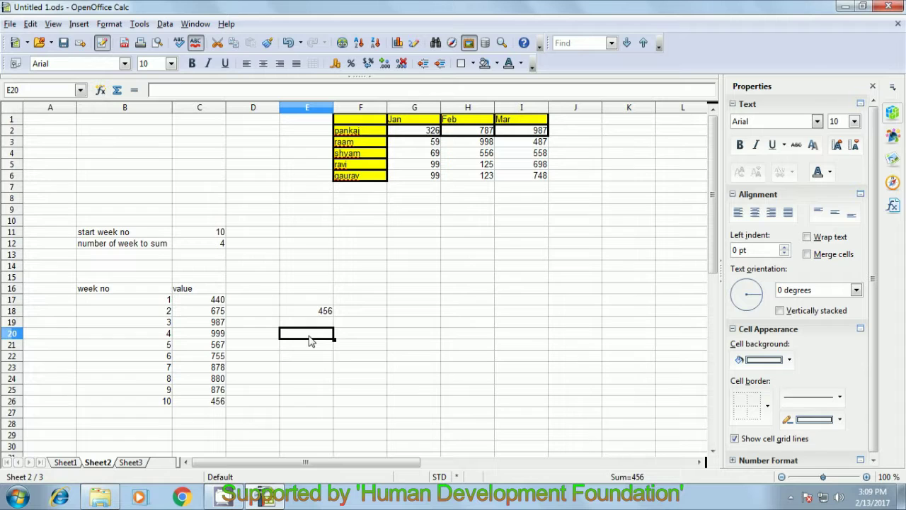
left_click_drag(160, 301, 162, 400)
left_click_drag(216, 305, 214, 400)
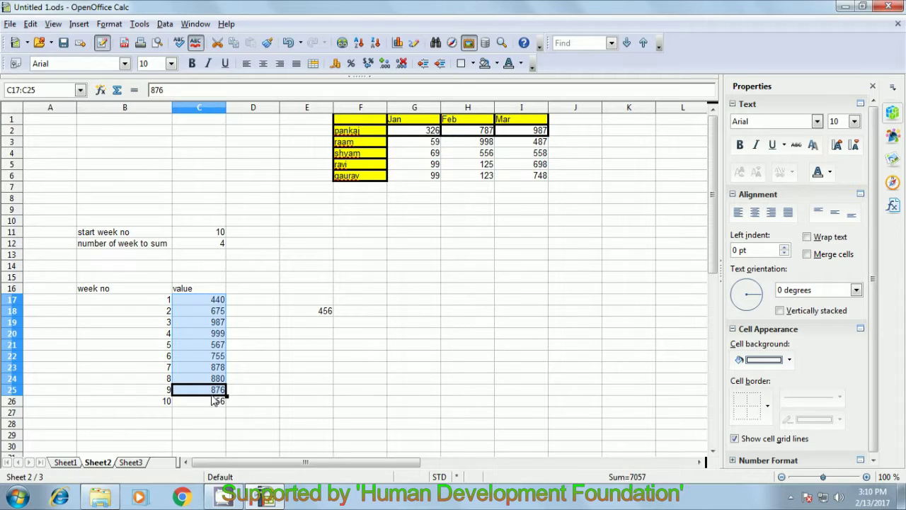
Start a SUM formula in E20 with a nested OFFSET function that takes B16 as its reference
left_click(303, 337)
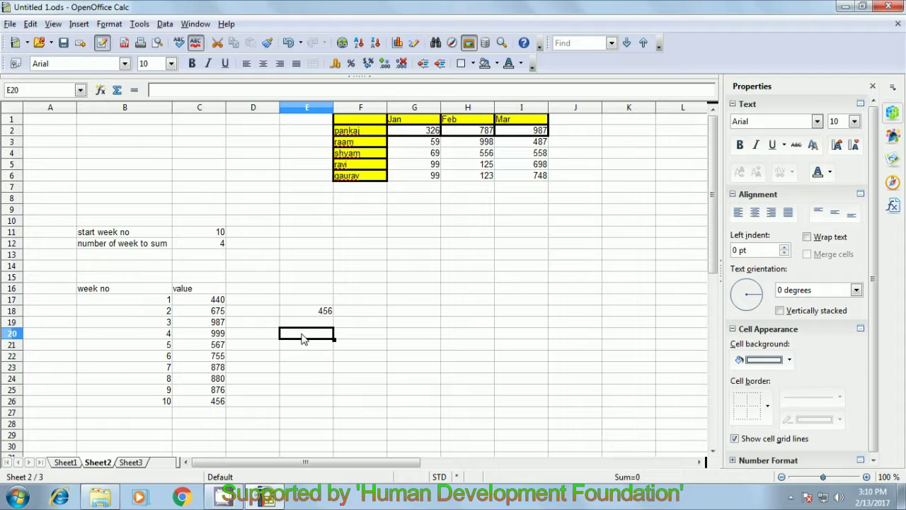
type("=")
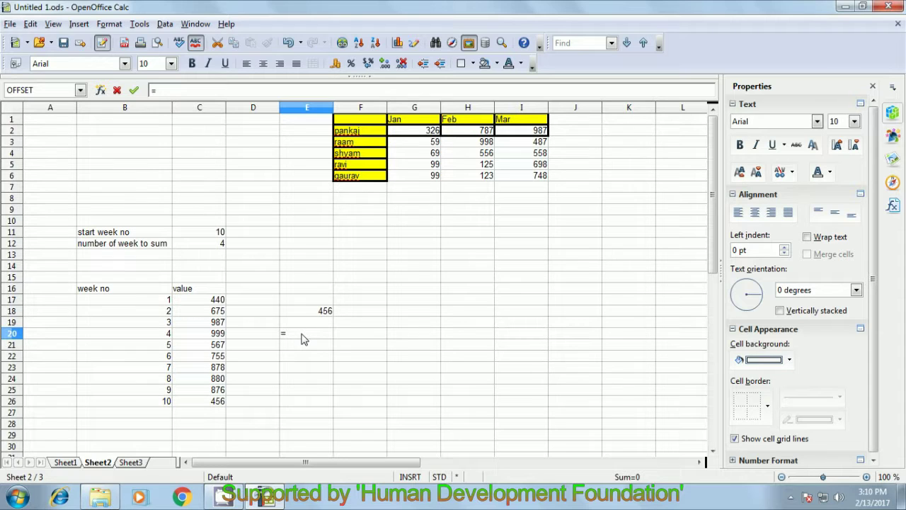
type("sum")
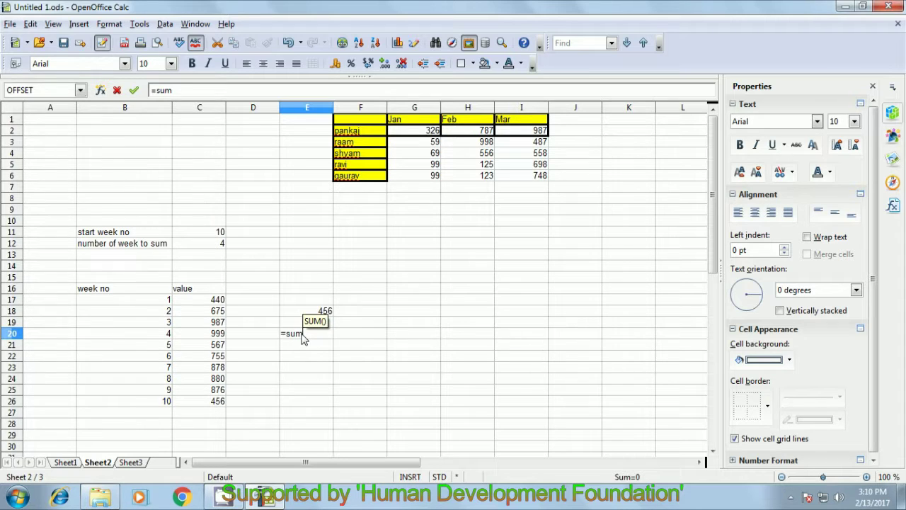
type("(offset(")
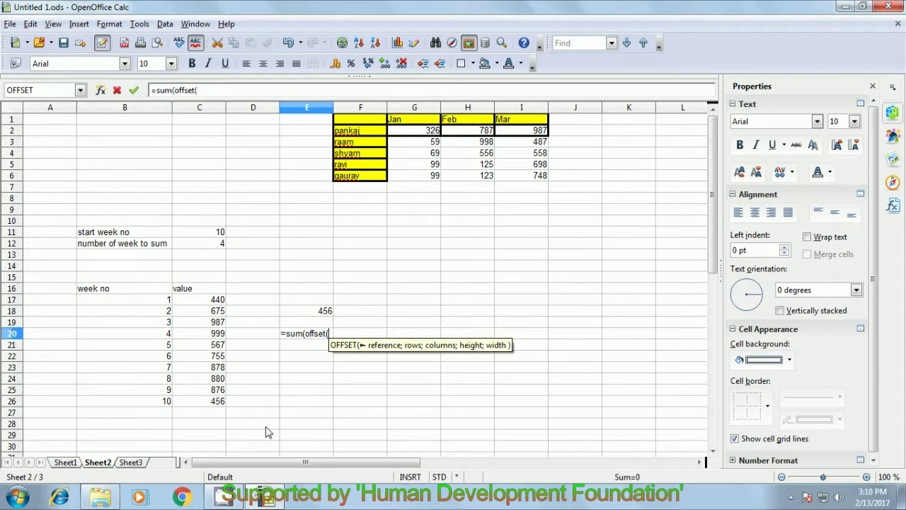
left_click(101, 290)
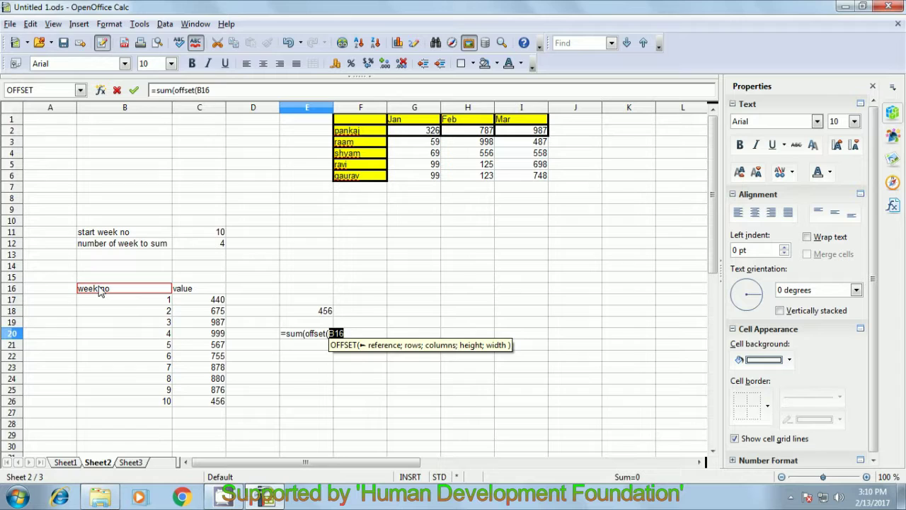
type(";")
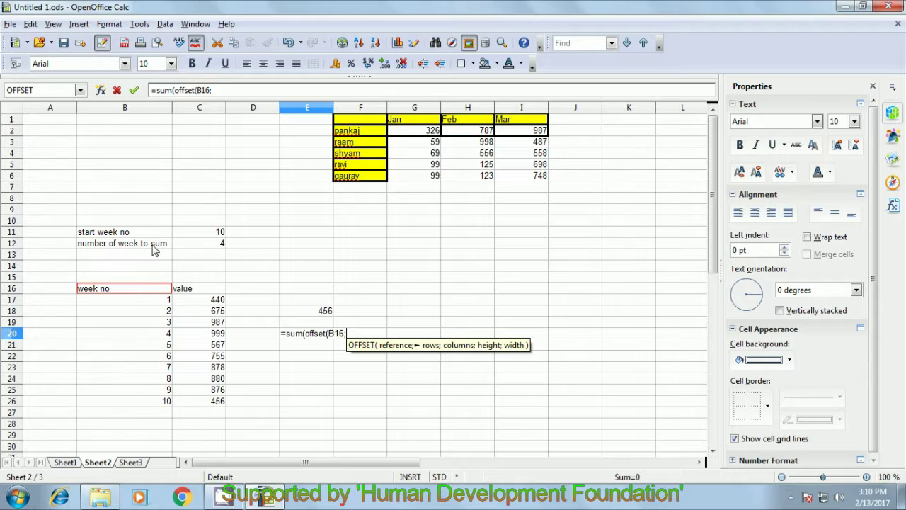
Complete the E20 formula as =SUM(OFFSET(B16;C11;1;C12;1)) and compare its result with the week 10 value in C26
left_click(197, 235)
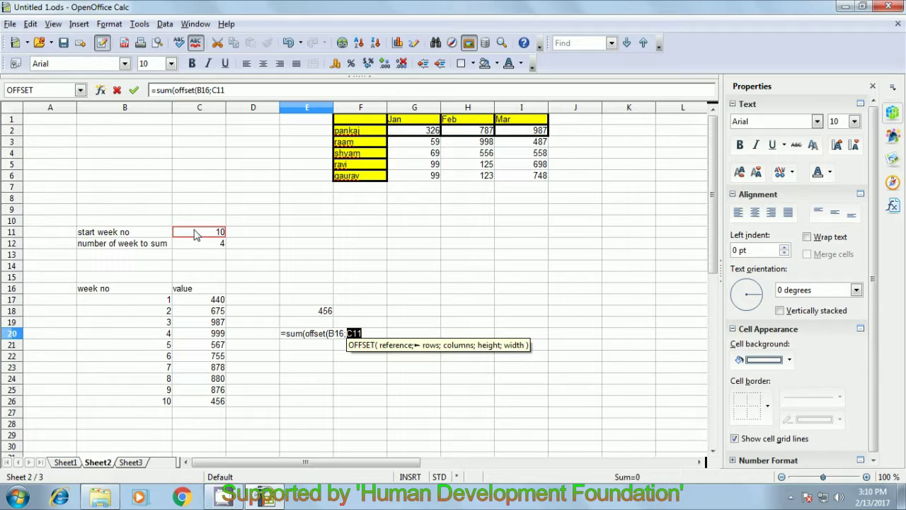
type(";1")
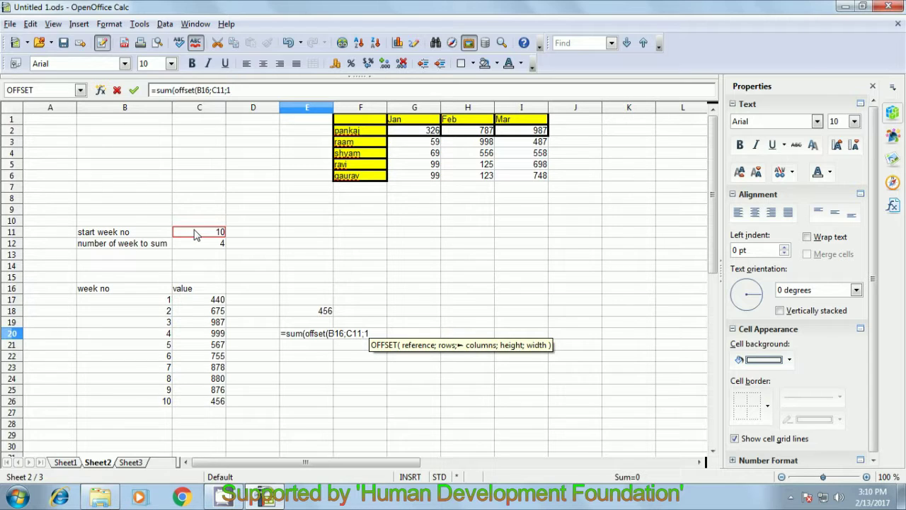
type(";")
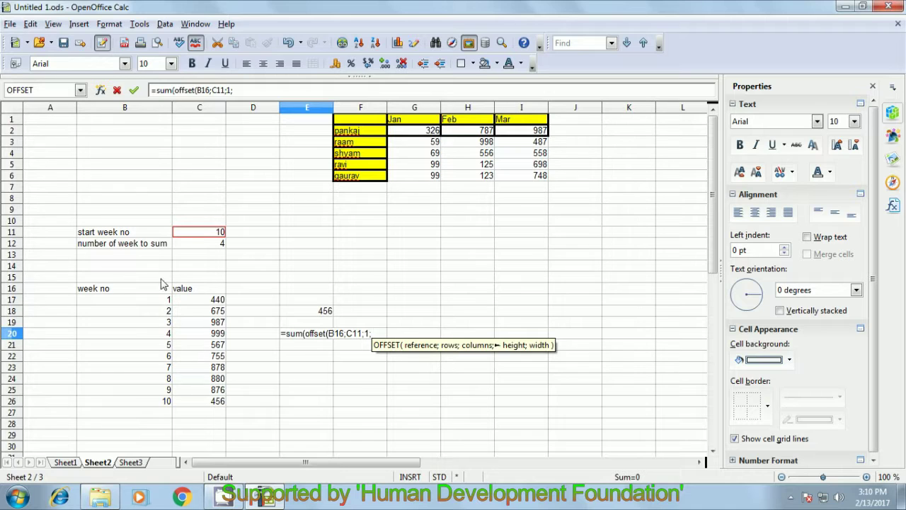
left_click(202, 247)
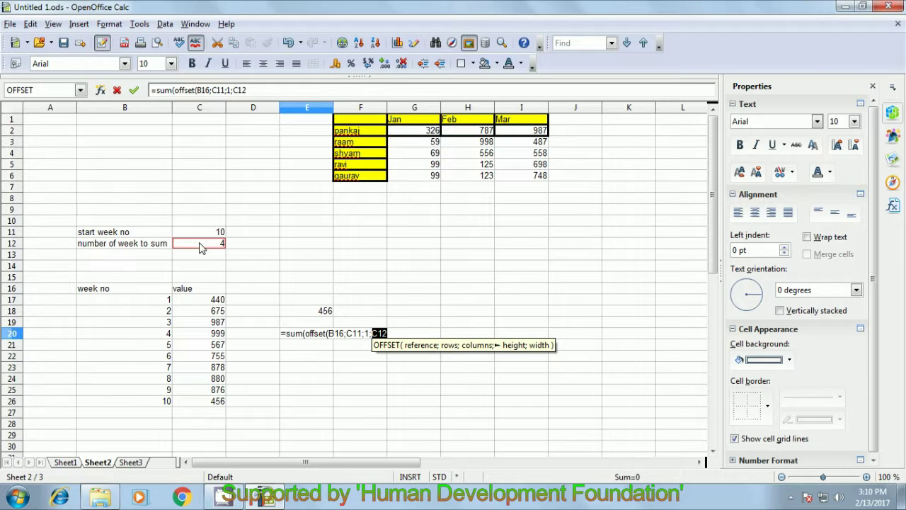
type(";")
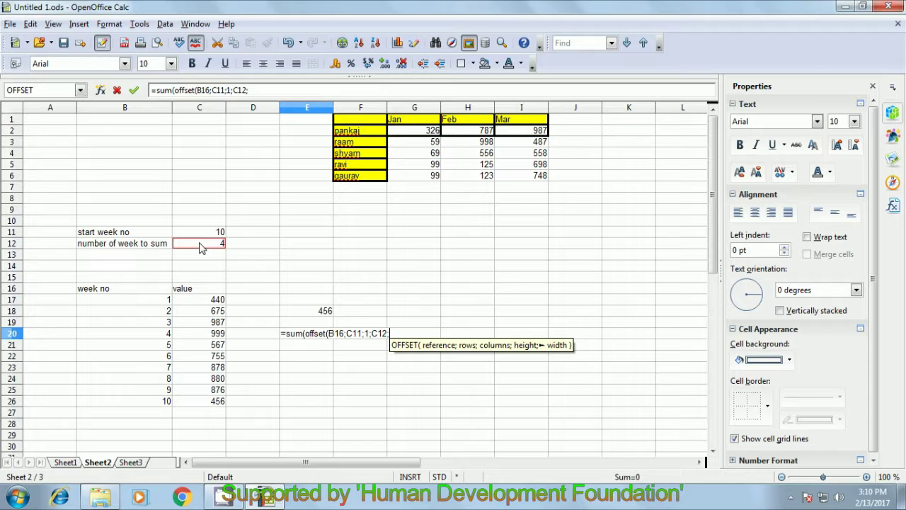
type("1")
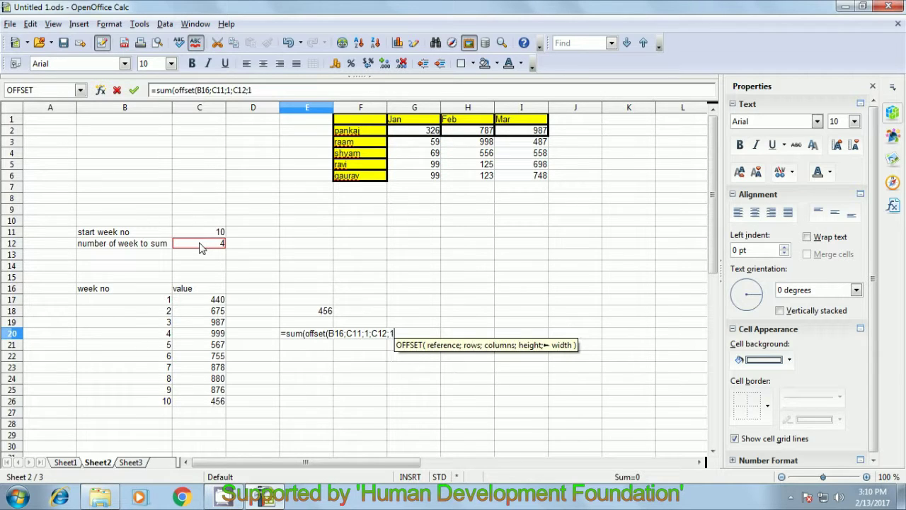
type(")")
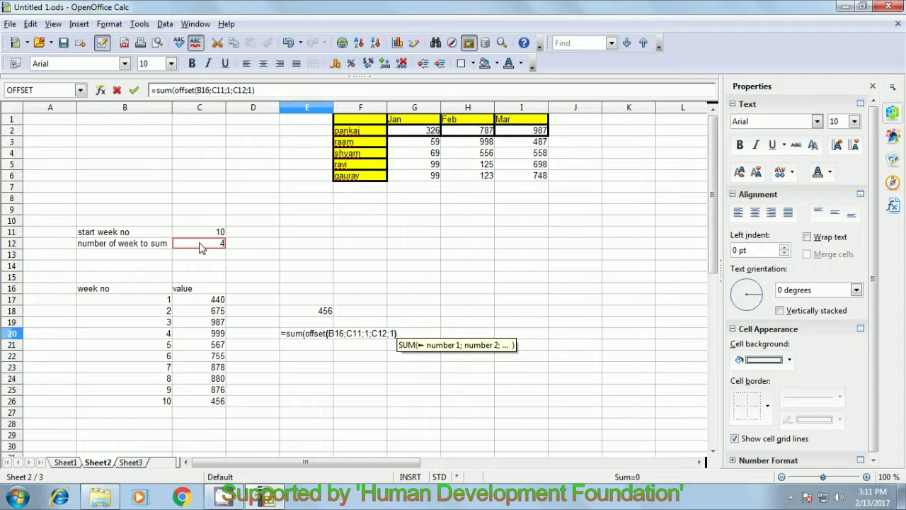
key("Return")
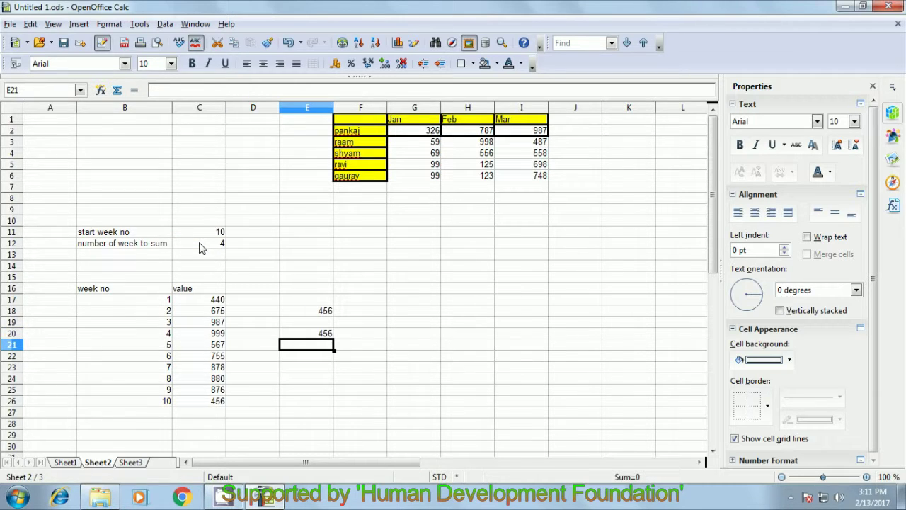
left_click(295, 336)
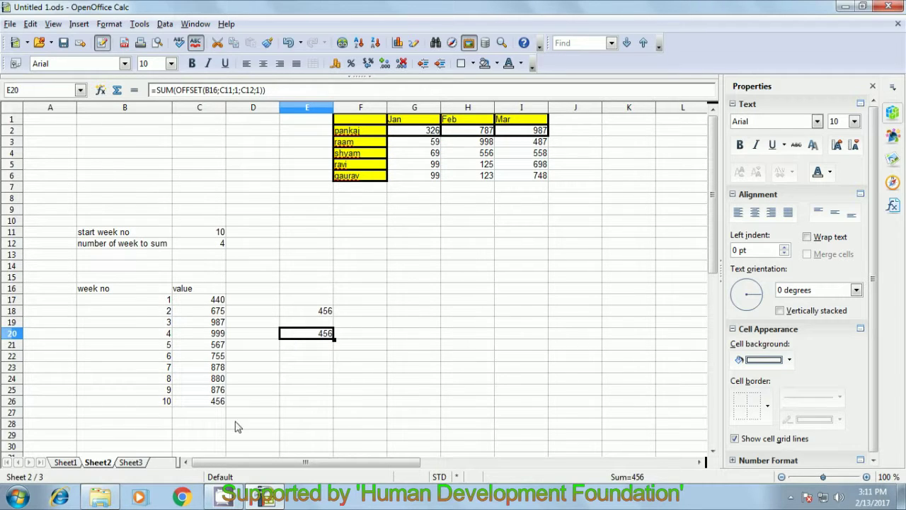
left_click(215, 405)
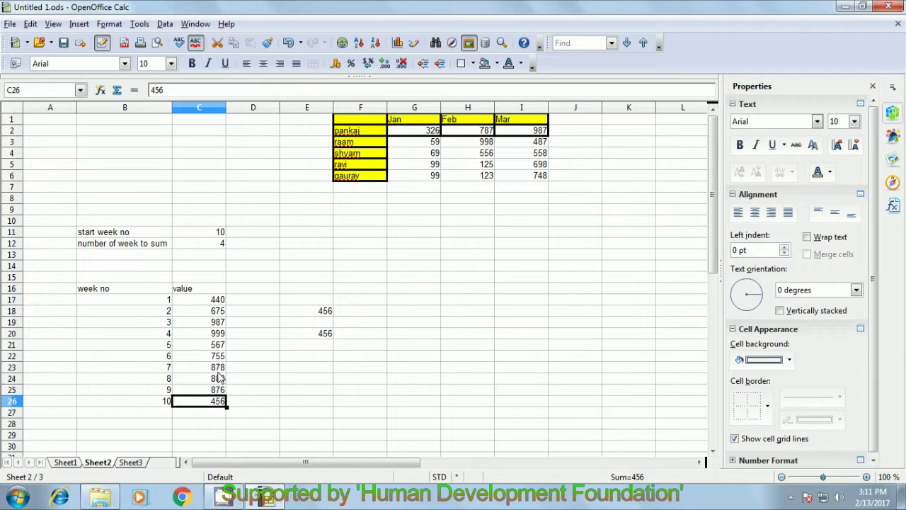
Set the start week number in C11 to 1 and select the E20 sum
left_click(216, 236)
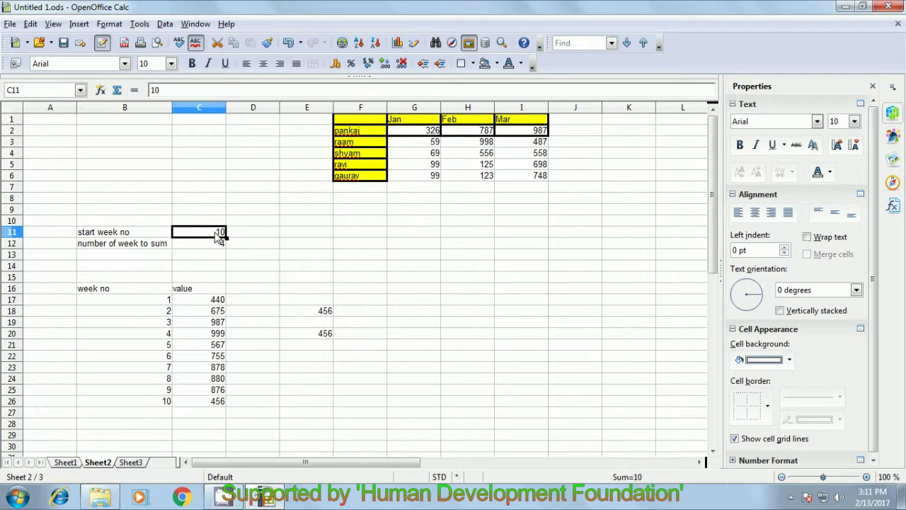
type("1")
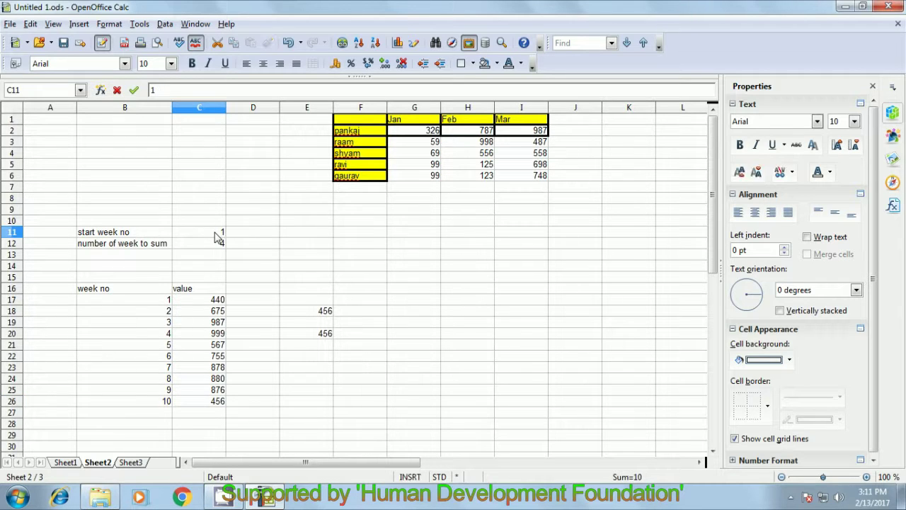
key("Return")
key("Escape")
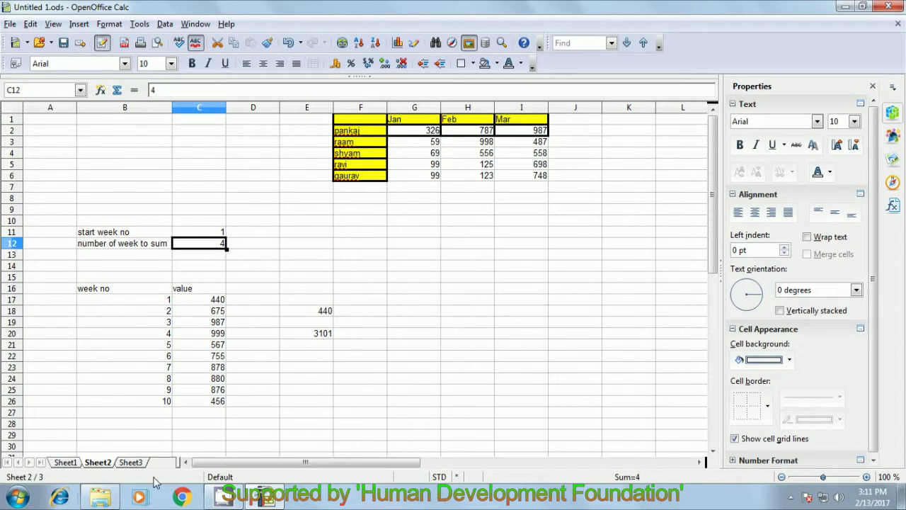
left_click(317, 337)
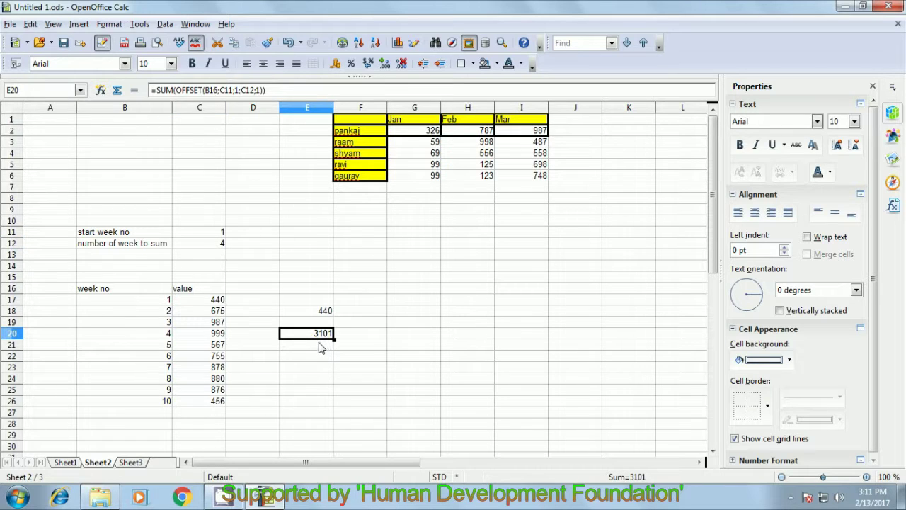
Check weeks 1 to 4 and their values in C17:C20 against the E20 sum
left_click(166, 303)
left_click(163, 315)
left_click(165, 324)
left_click(167, 336)
left_click_drag(208, 301, 209, 334)
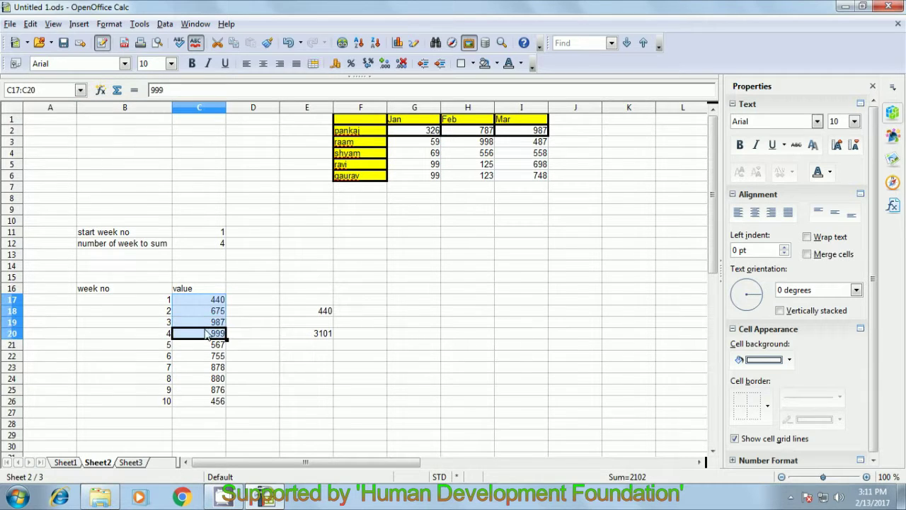
left_click(312, 337)
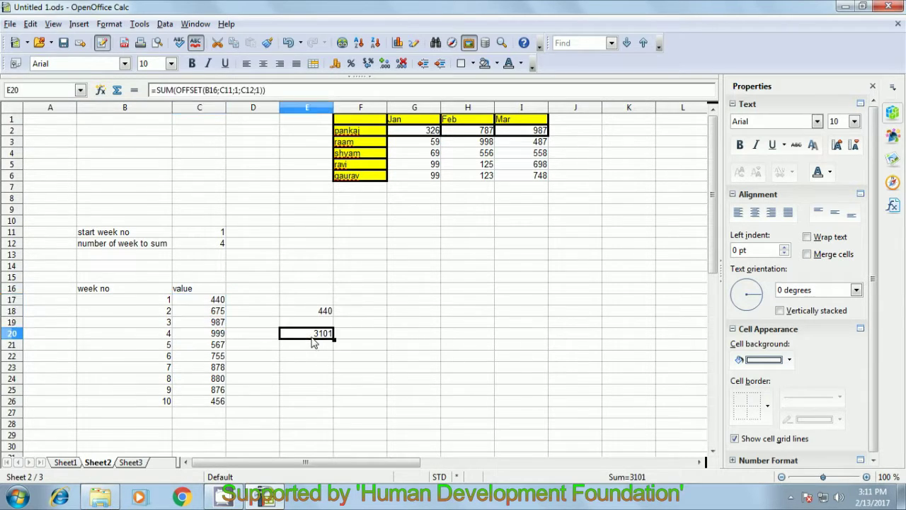
Enter the check formula =SUM(C17:C20) in G20 and compare its result with E20
left_click(408, 334)
type("=")
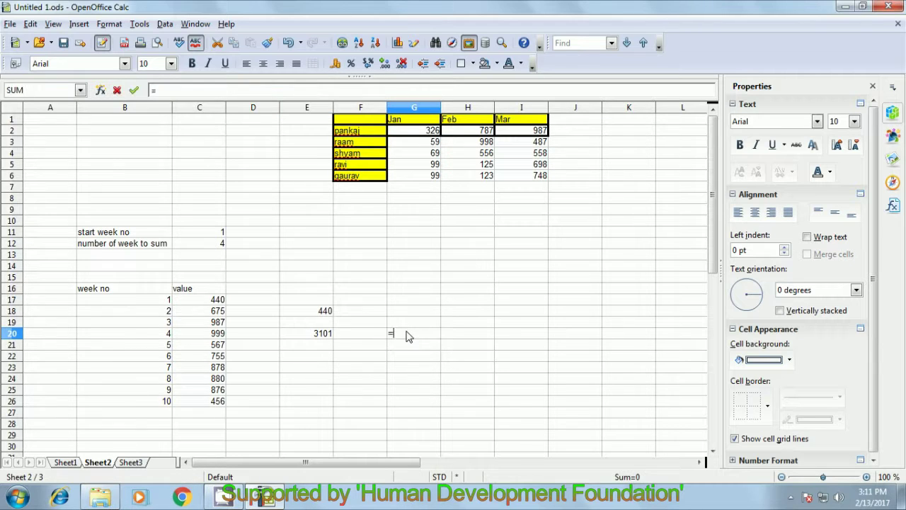
type("sum")
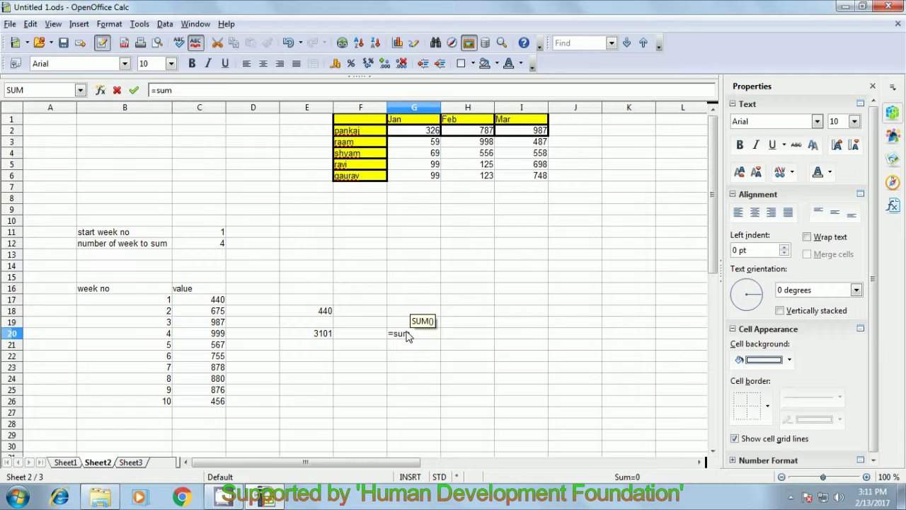
type("(")
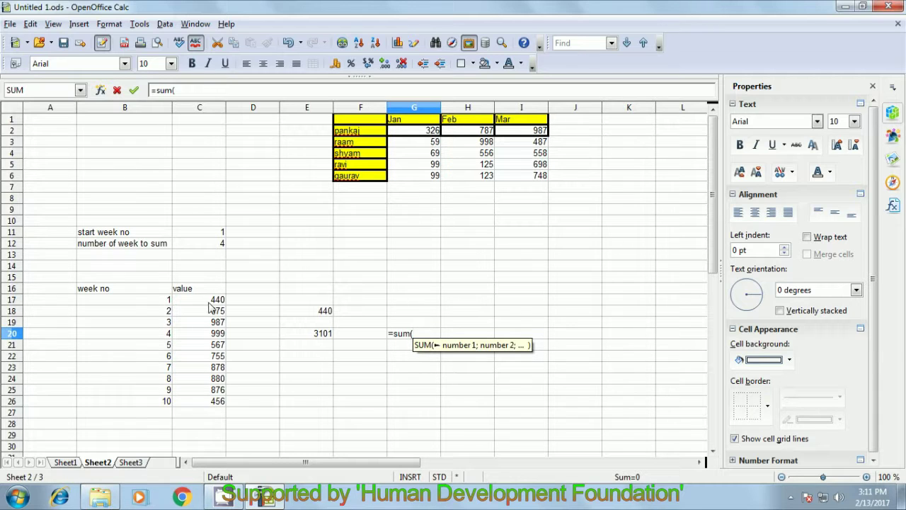
left_click_drag(212, 301, 219, 335)
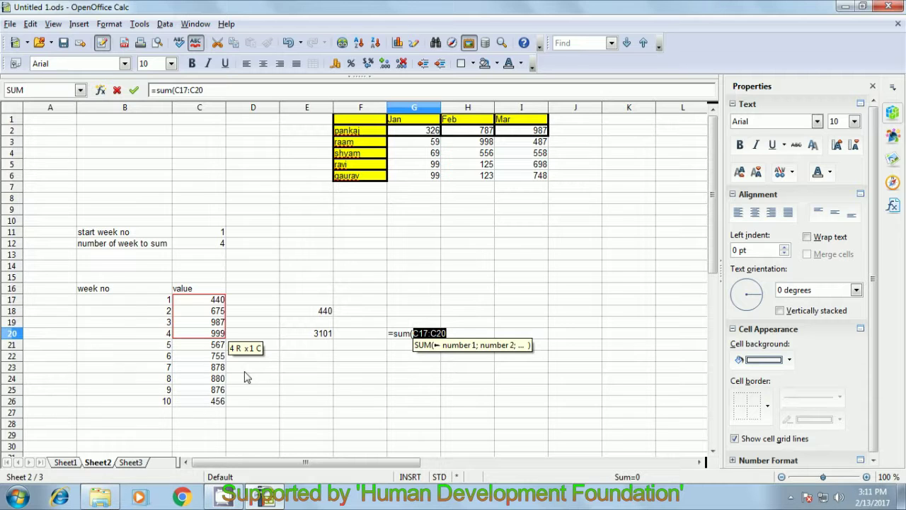
type(")")
key("Return")
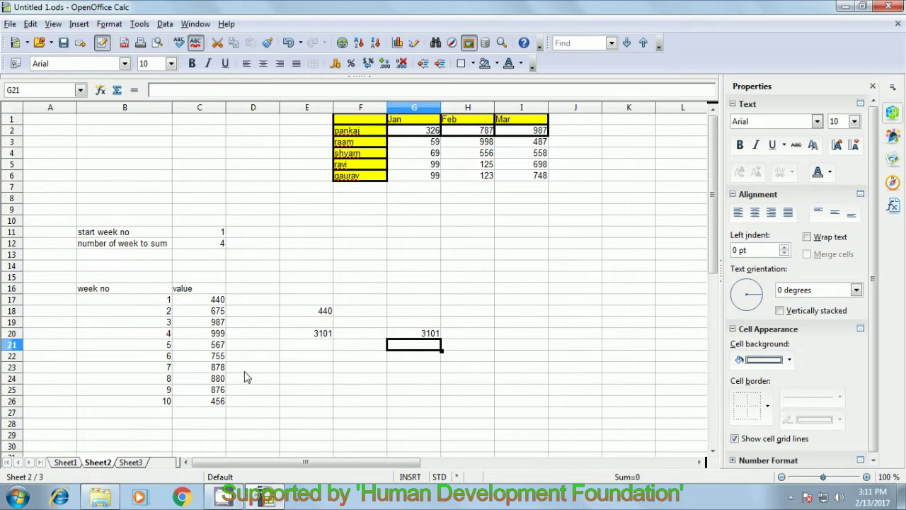
key("Up")
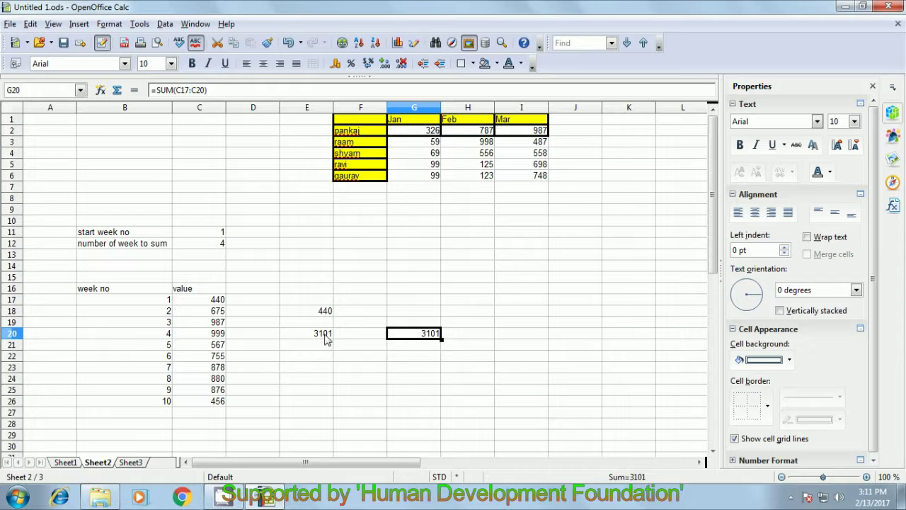
left_click(325, 334)
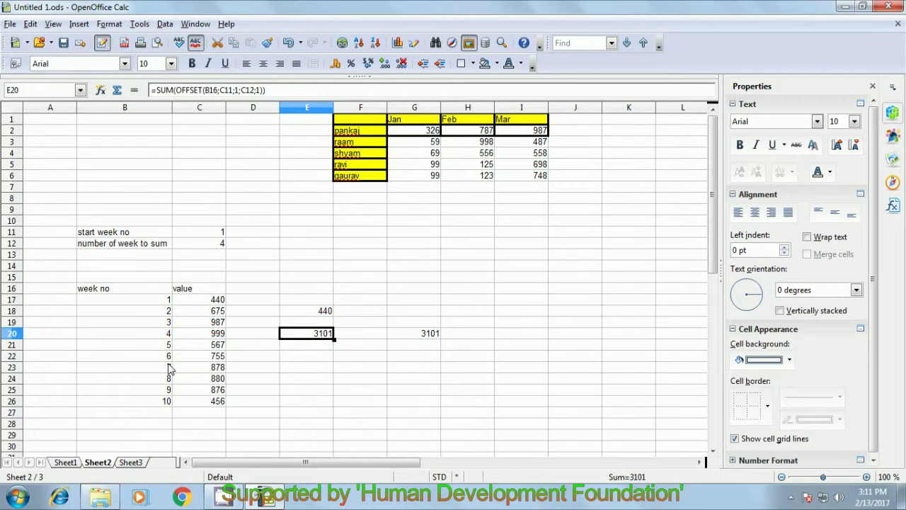
Set the start week number in C11 to 5 and the number of weeks to sum in C12 to 3
left_click(170, 347)
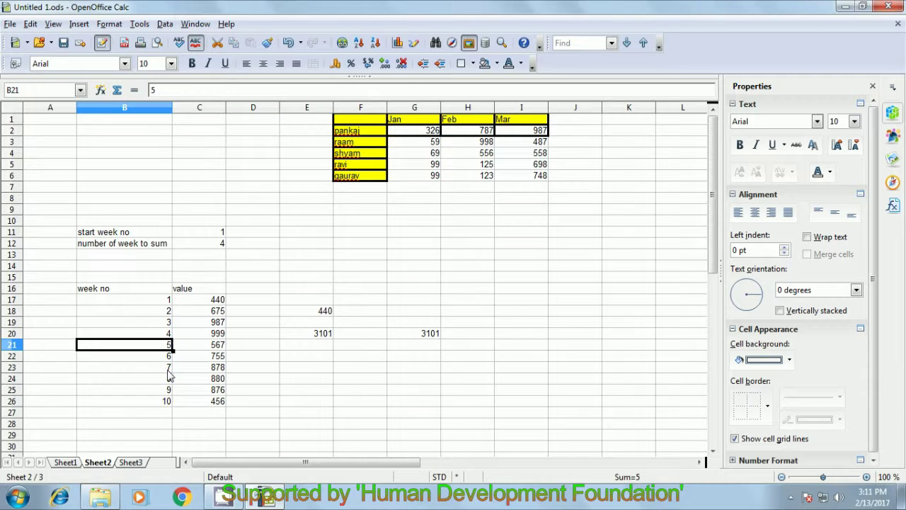
key("Down")
key("Down")
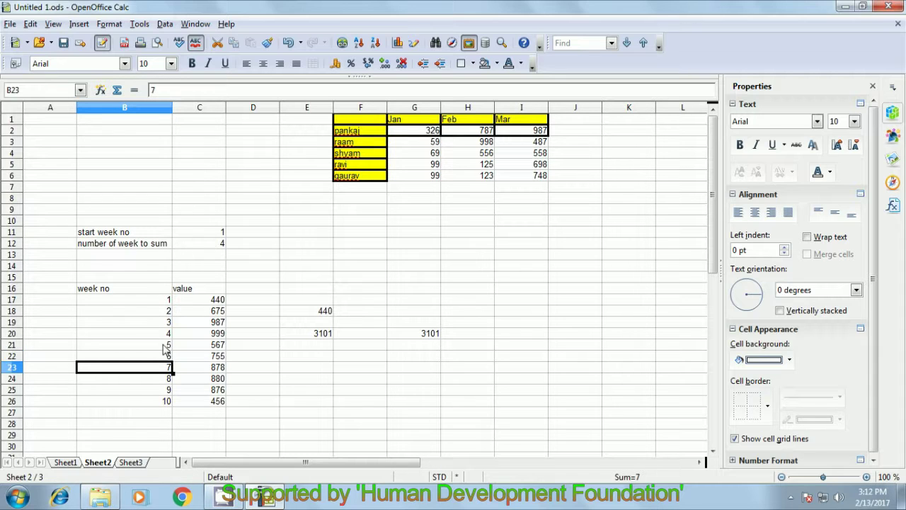
left_click(201, 240)
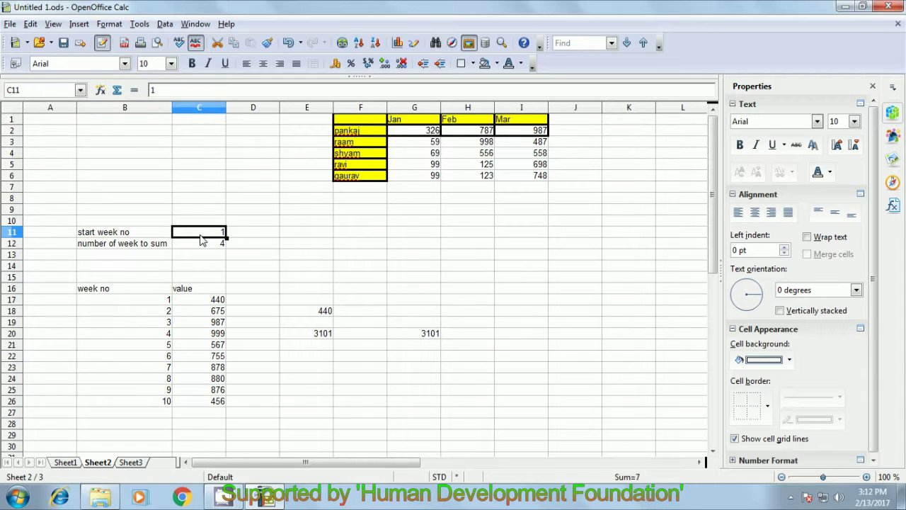
key("BackSpace")
type("5")
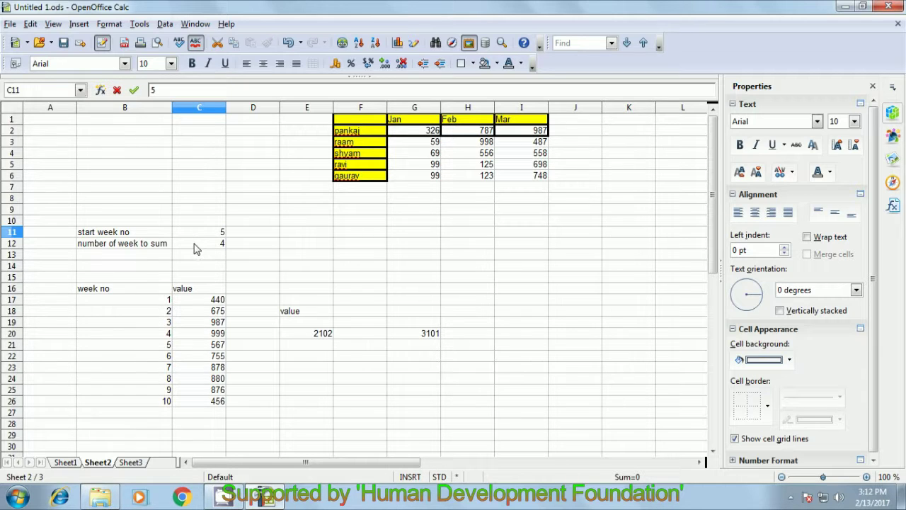
key("Return")
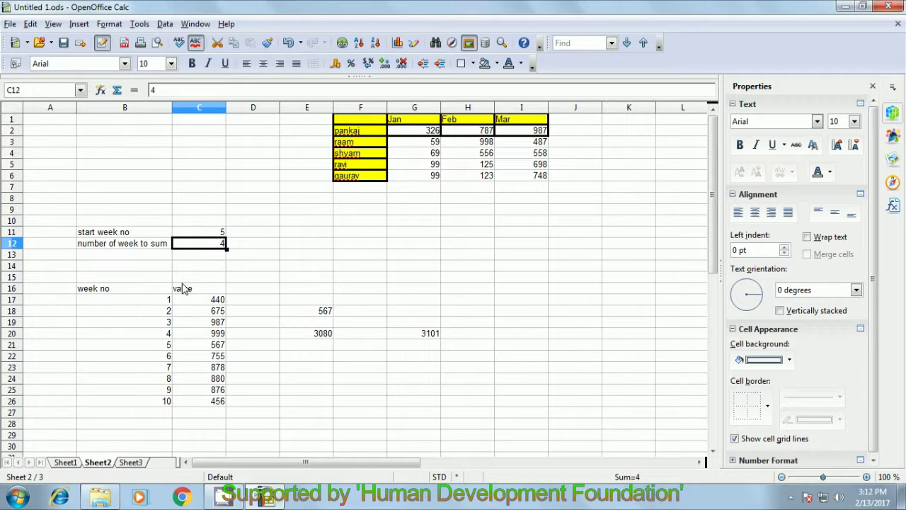
key("BackSpace")
type("3")
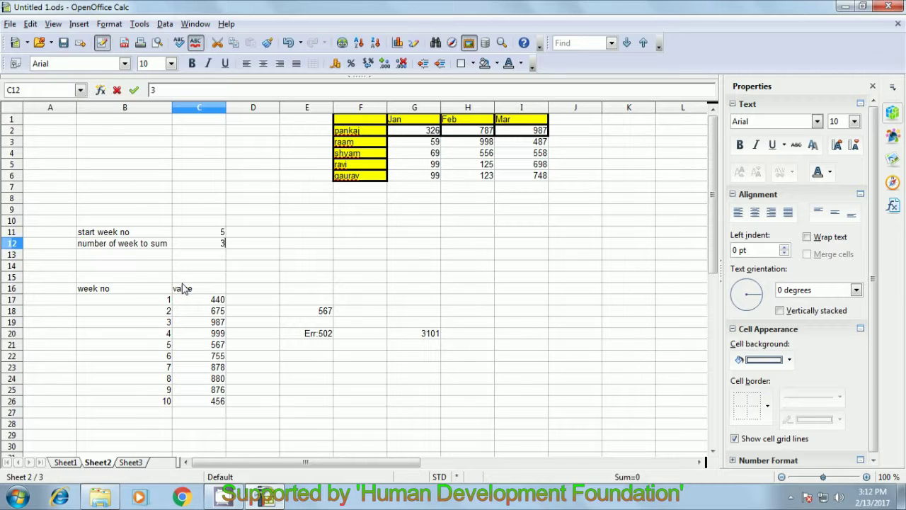
key("Return")
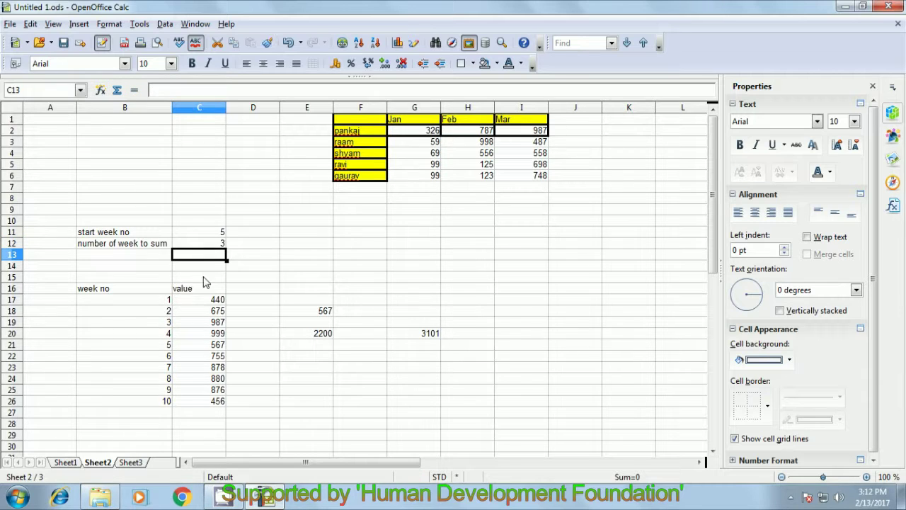
Check the inputs in C11 and C12 and the values of weeks 5 to 7 in C21:C23 against the E20 sum
left_click(214, 236)
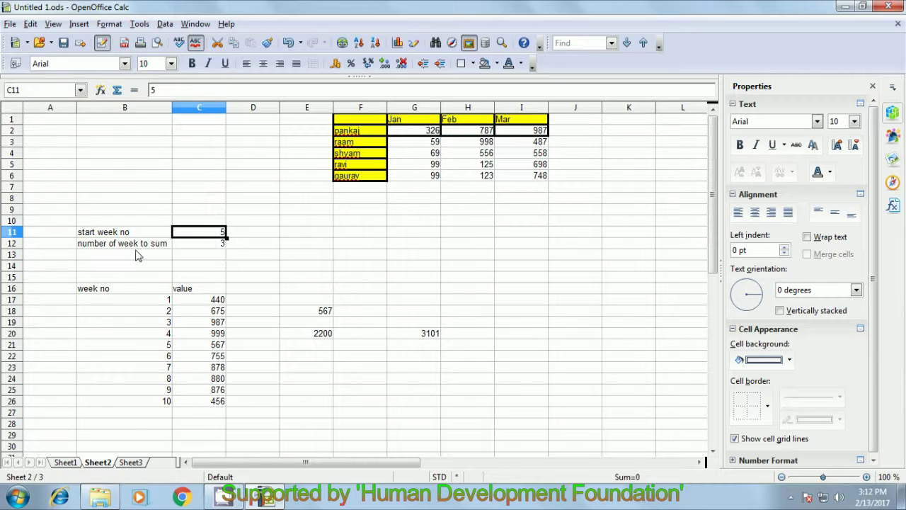
left_click(162, 347)
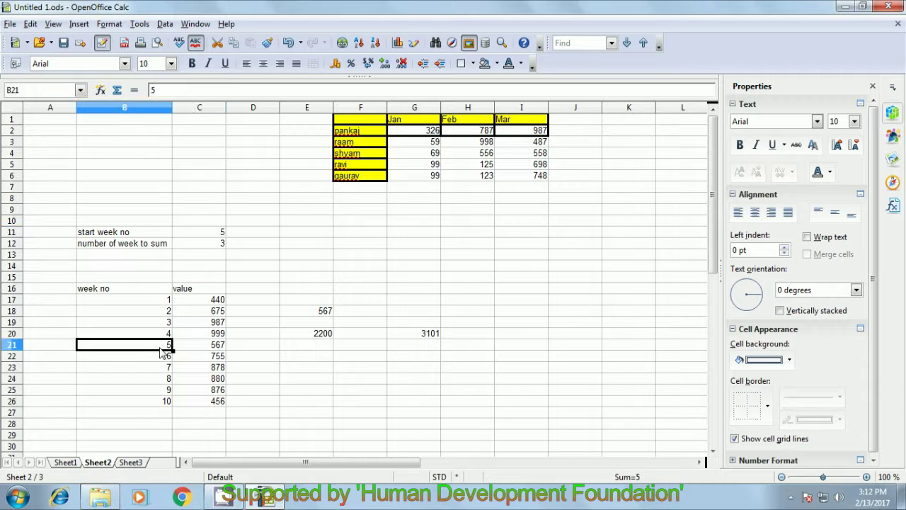
left_click(201, 245)
left_click(164, 348)
left_click(167, 358)
left_click(167, 368)
left_click_drag(202, 348, 225, 372)
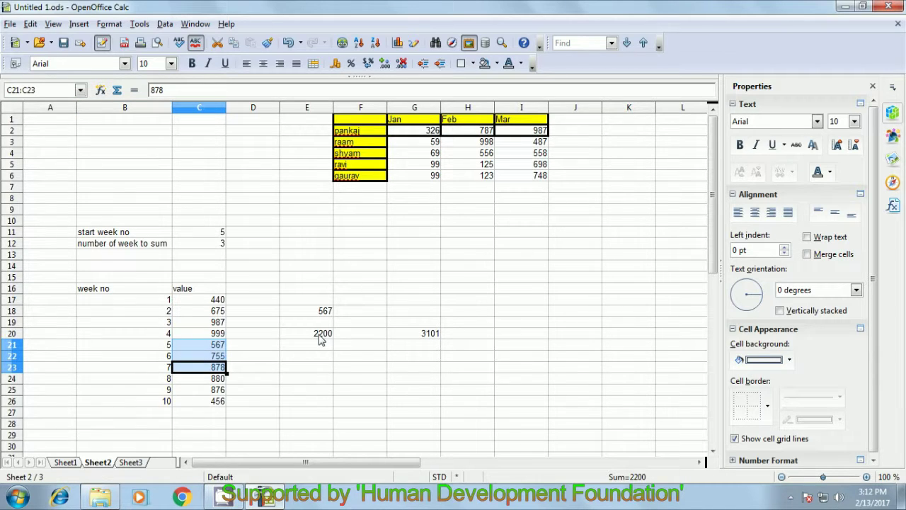
left_click(319, 341)
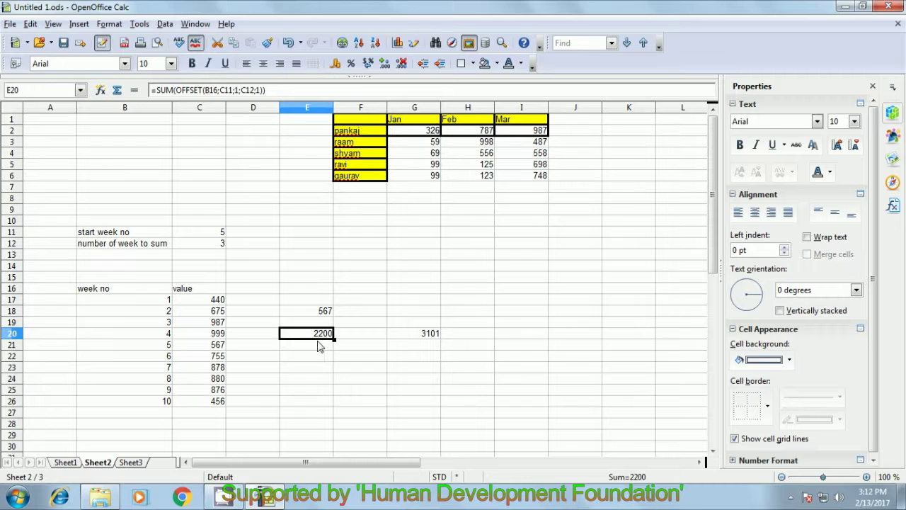
left_click(369, 373)
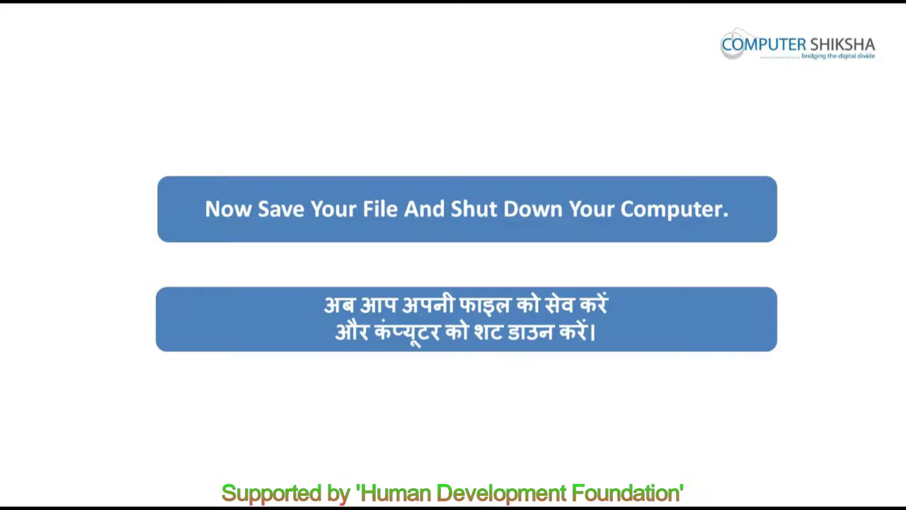